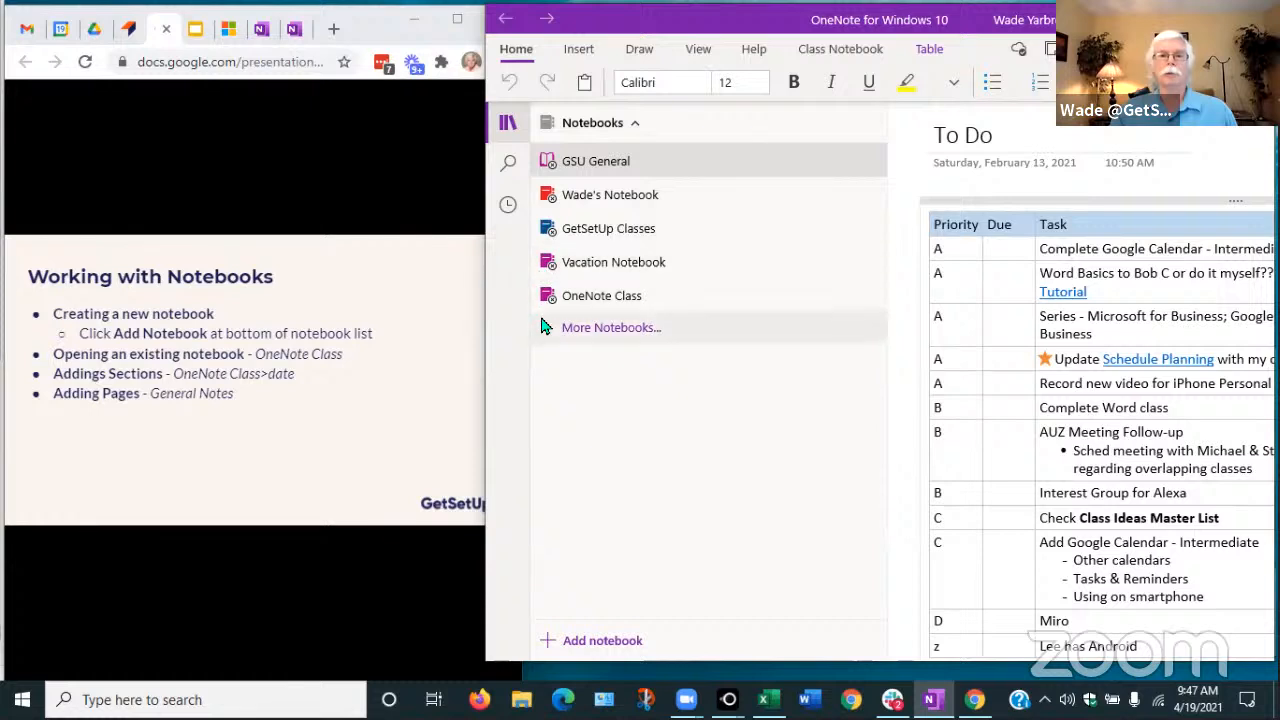
Switch from GSU General to the OneNote Class notebook and begin adding a new notebook
{"action": "left_click", "coordinate": [594, 162]}
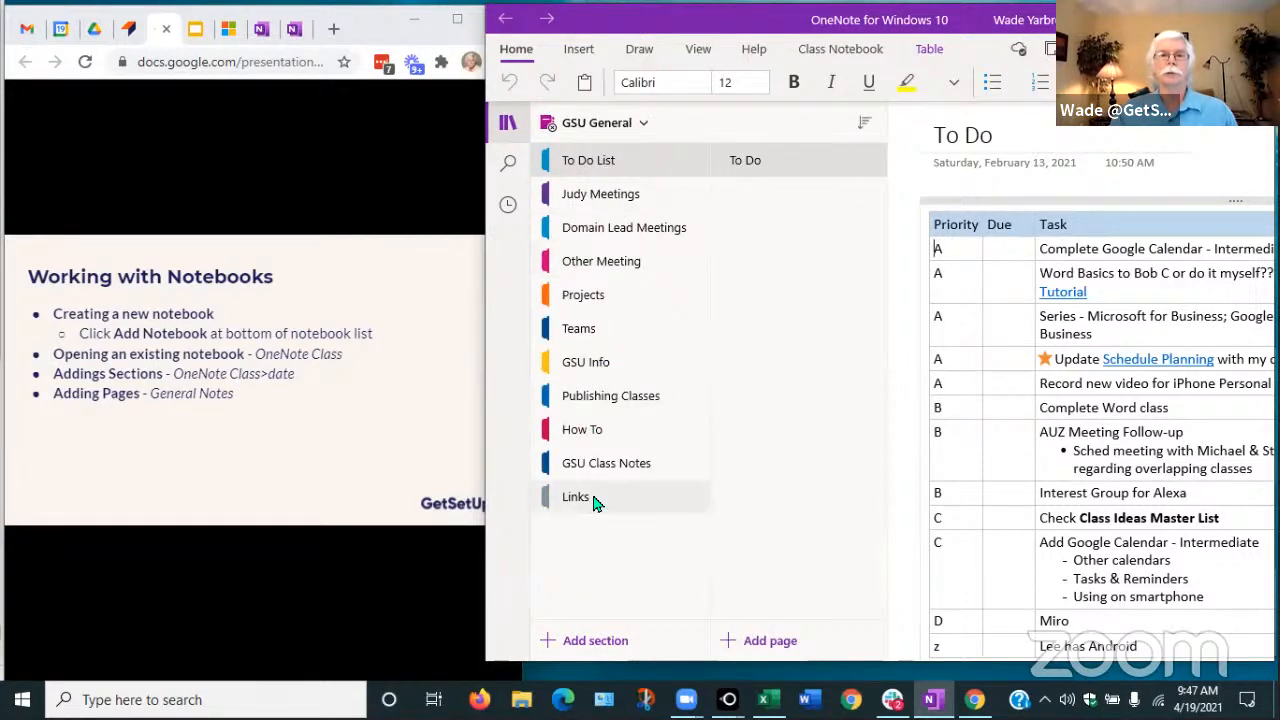
{"action": "left_click", "coordinate": [641, 124]}
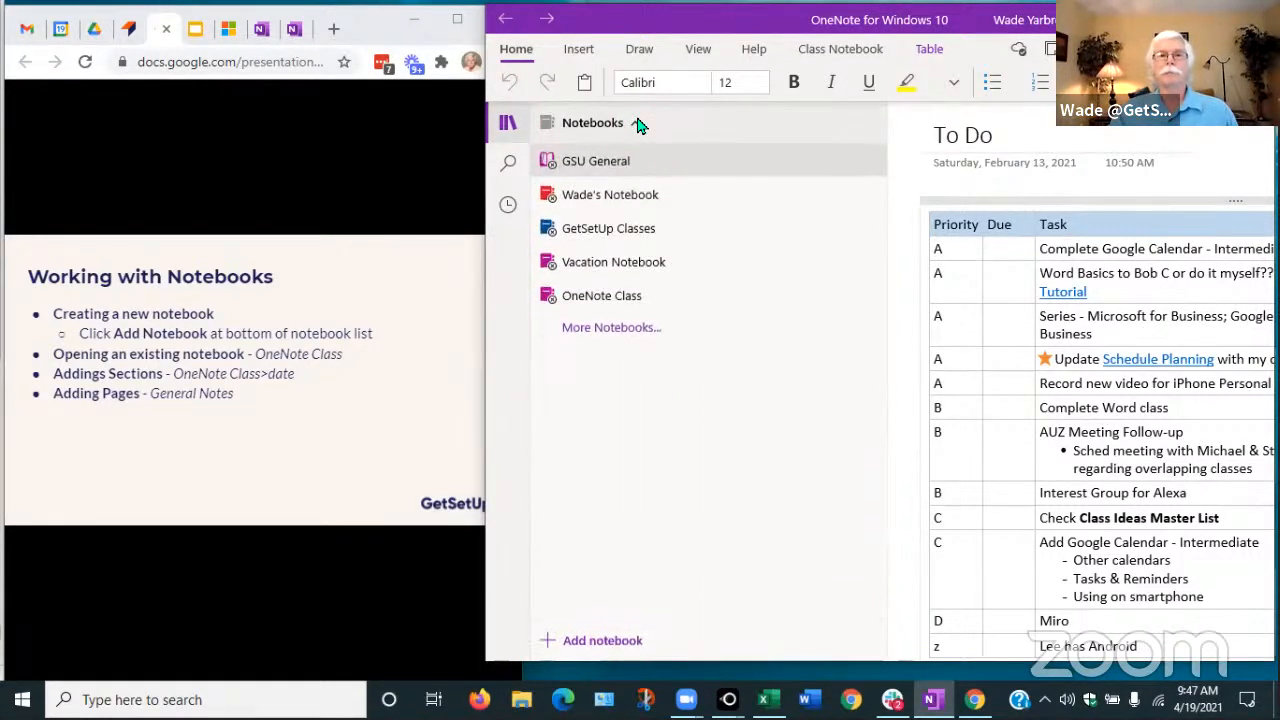
{"action": "left_click", "coordinate": [578, 300]}
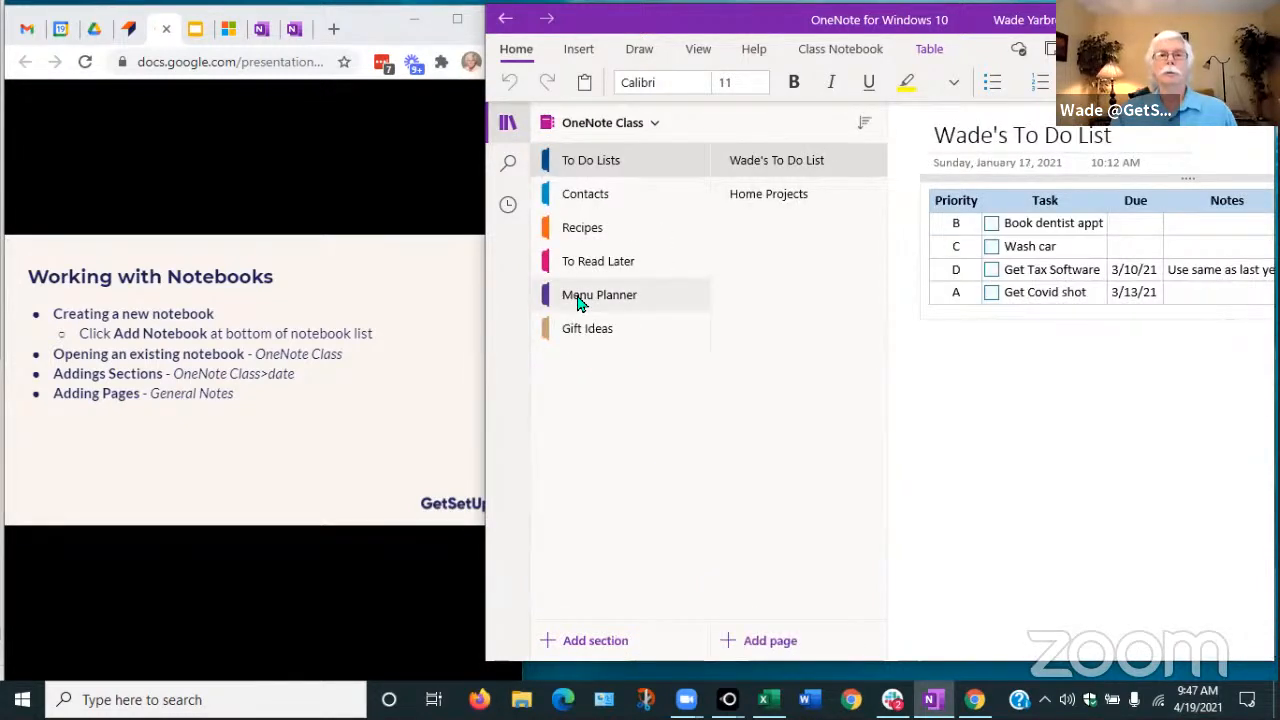
{"action": "left_click", "coordinate": [648, 125]}
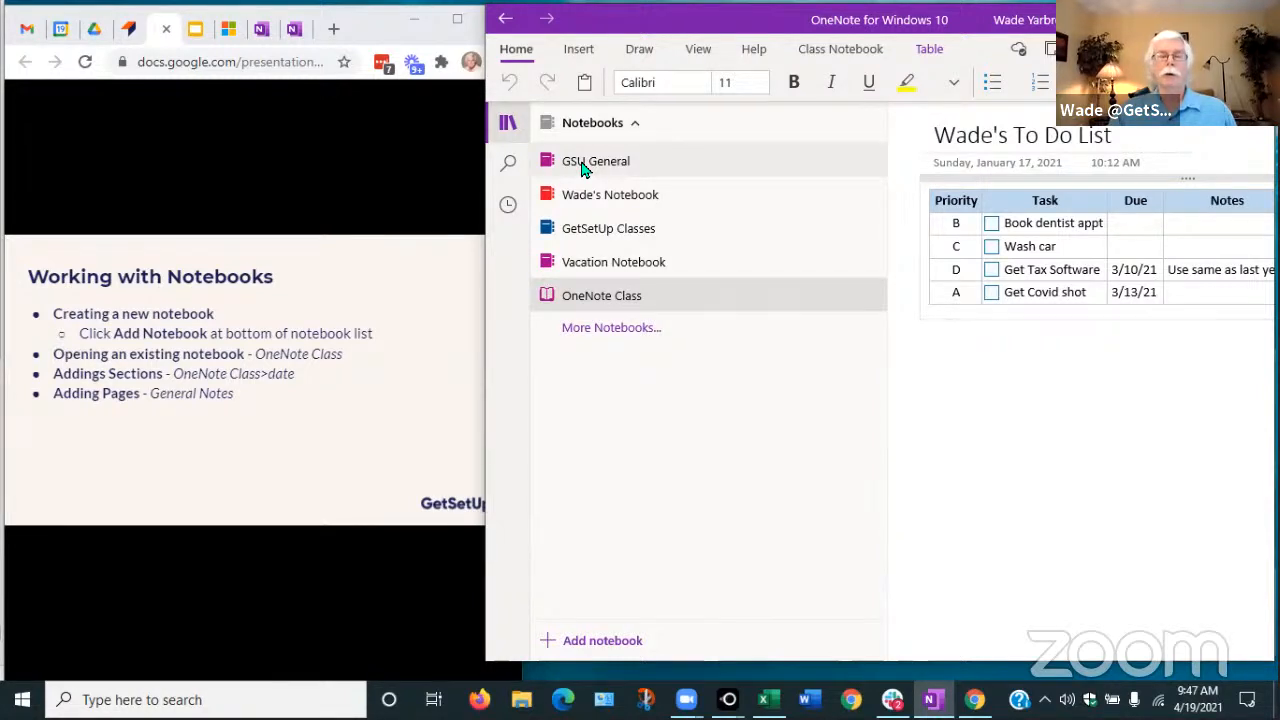
{"action": "left_click", "coordinate": [566, 648]}
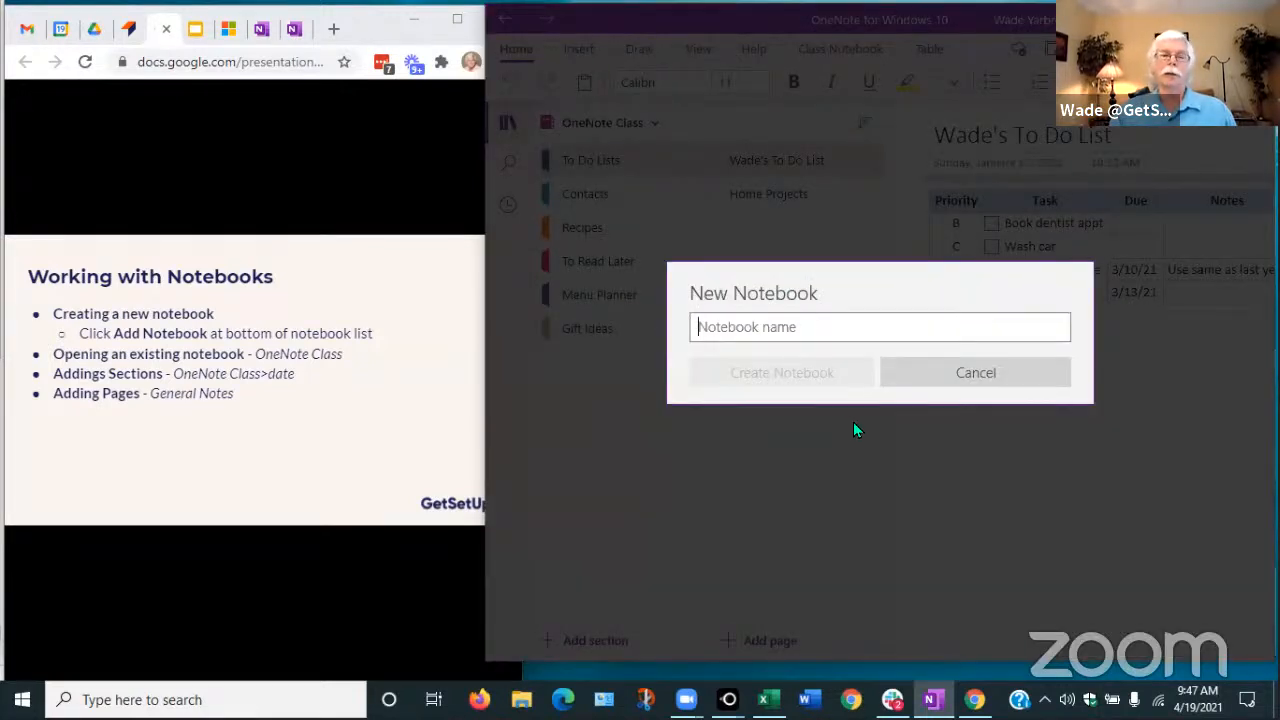
Cancel the New Notebook dialog, returning to OneNote Class's To Do Lists section
{"action": "left_click", "coordinate": [980, 380]}
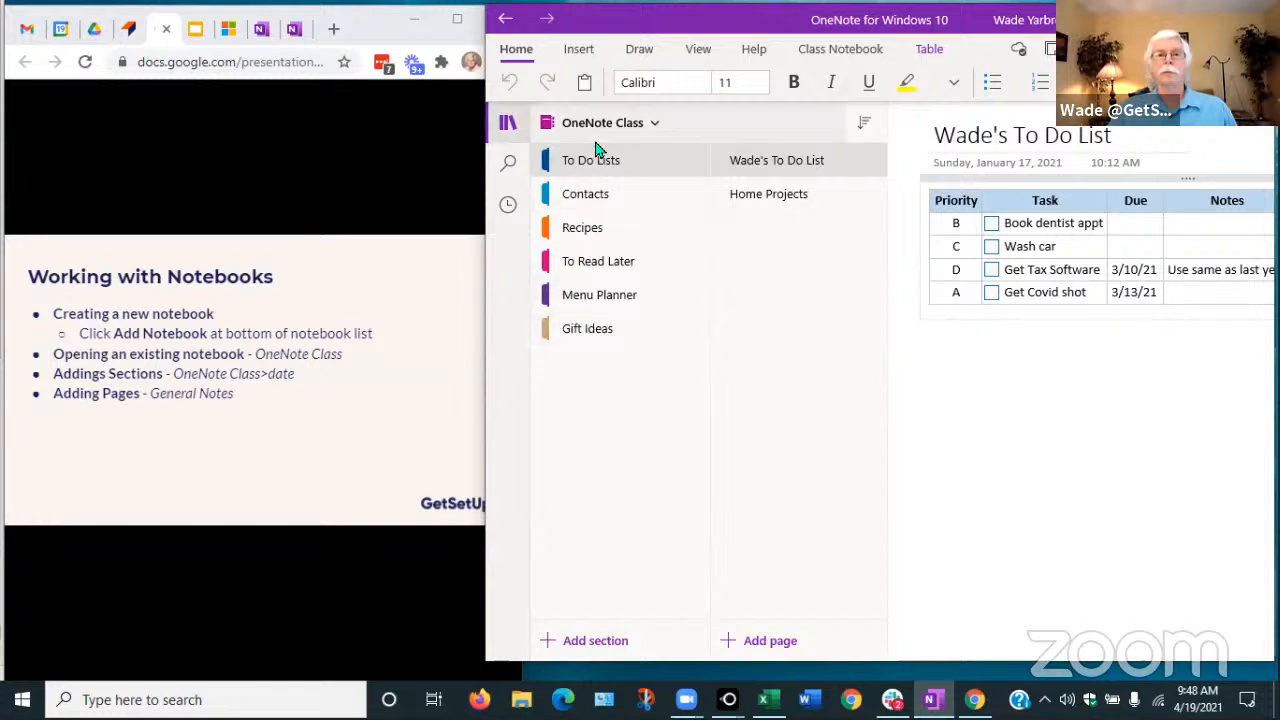
Create a Class Apr 19 section with a General Notes page, then return to To Do Lists
{"action": "left_click", "coordinate": [585, 645]}
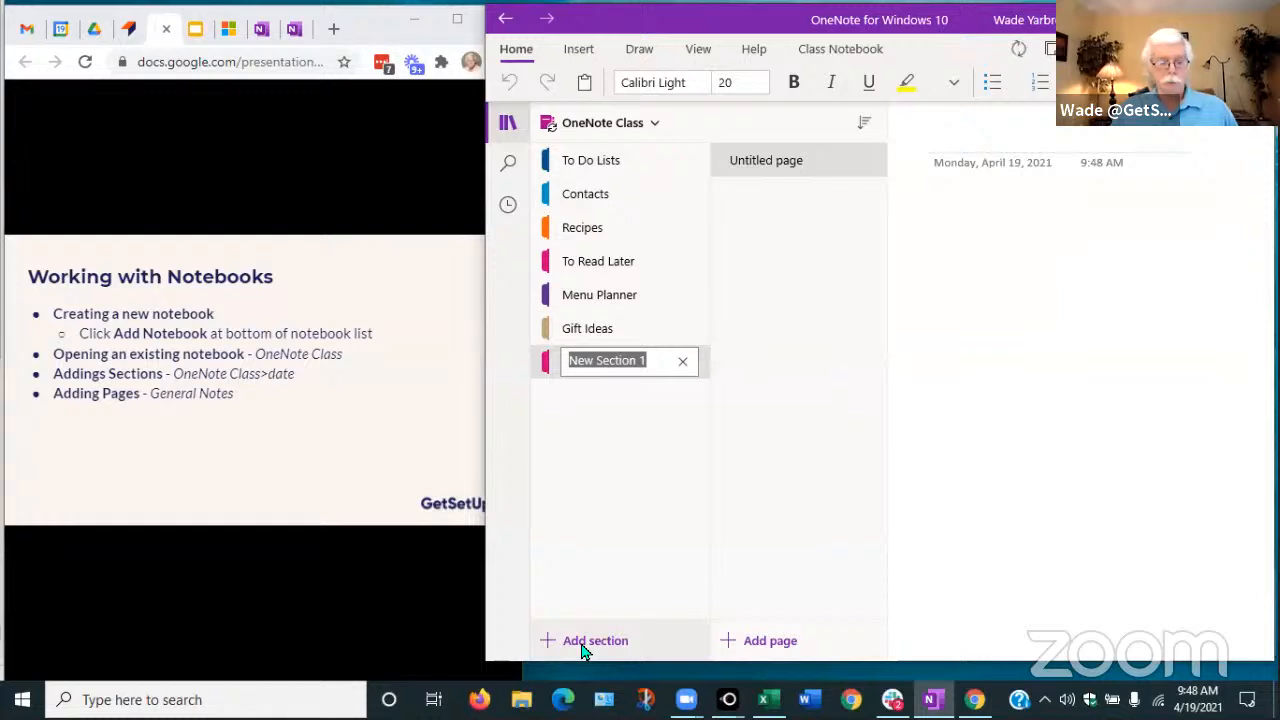
{"action": "type", "text": "Class Apr 19"}
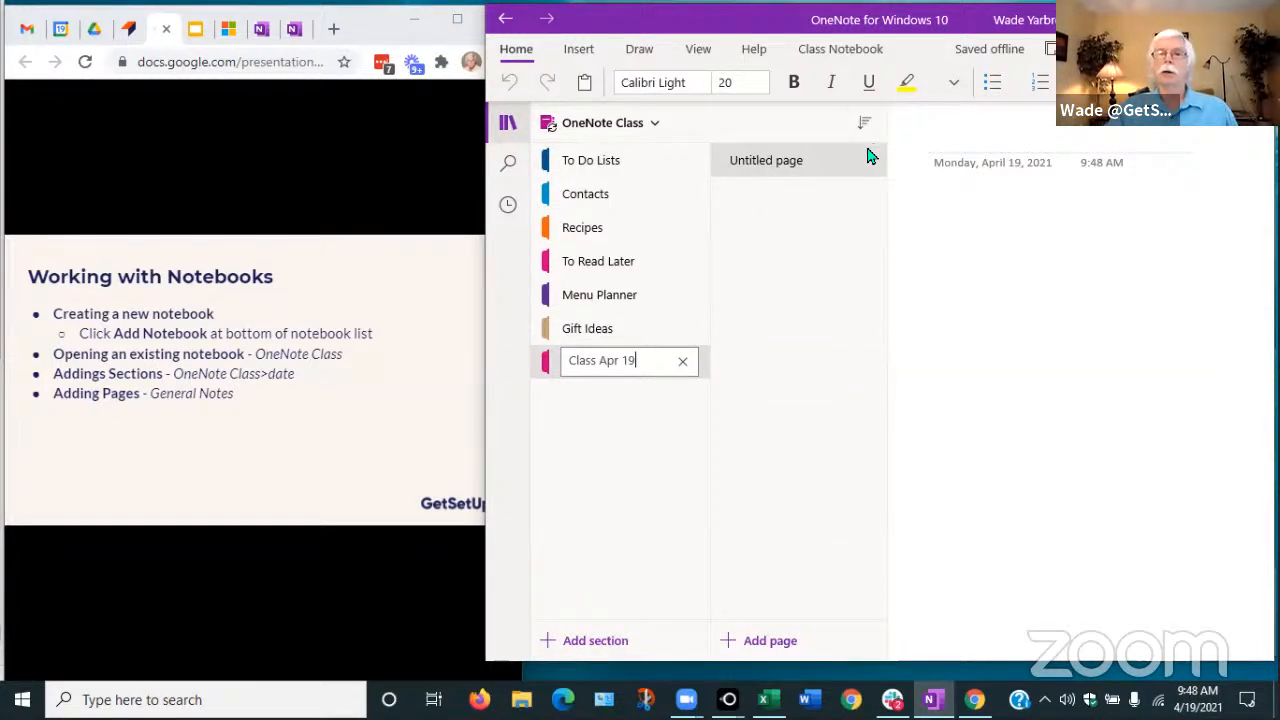
{"action": "left_click", "coordinate": [966, 140]}
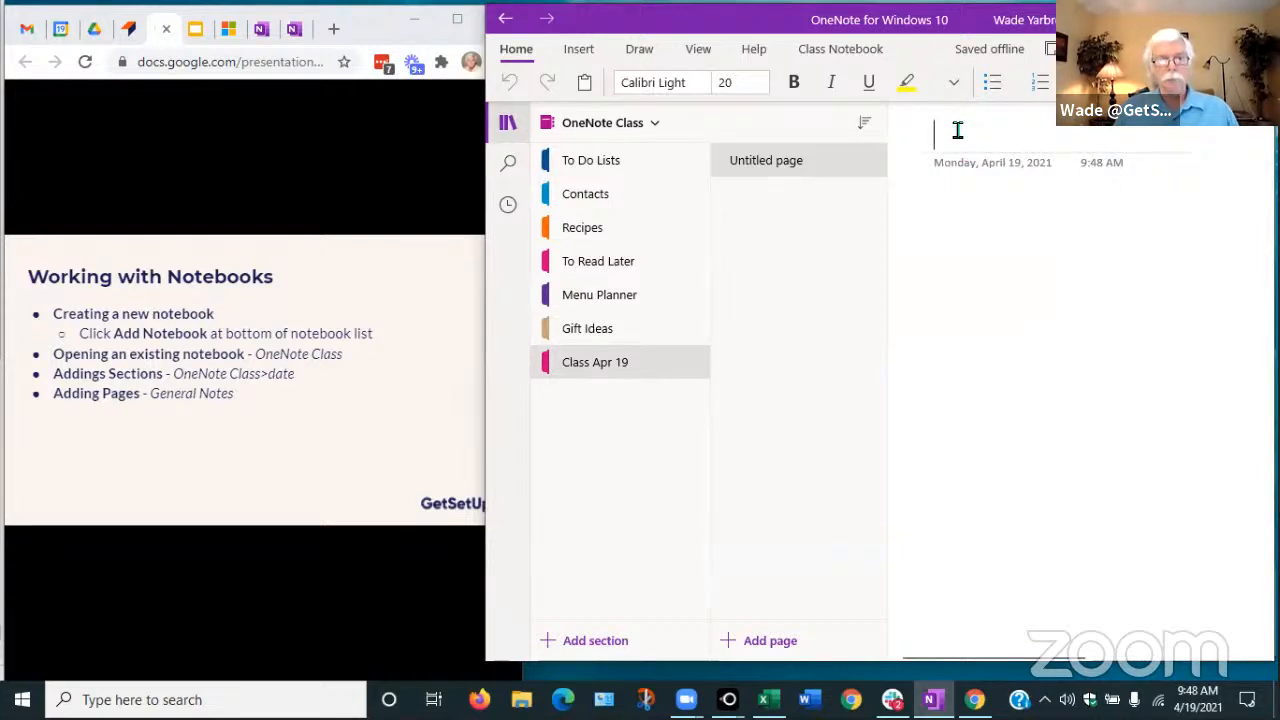
{"action": "type", "text": "General "}
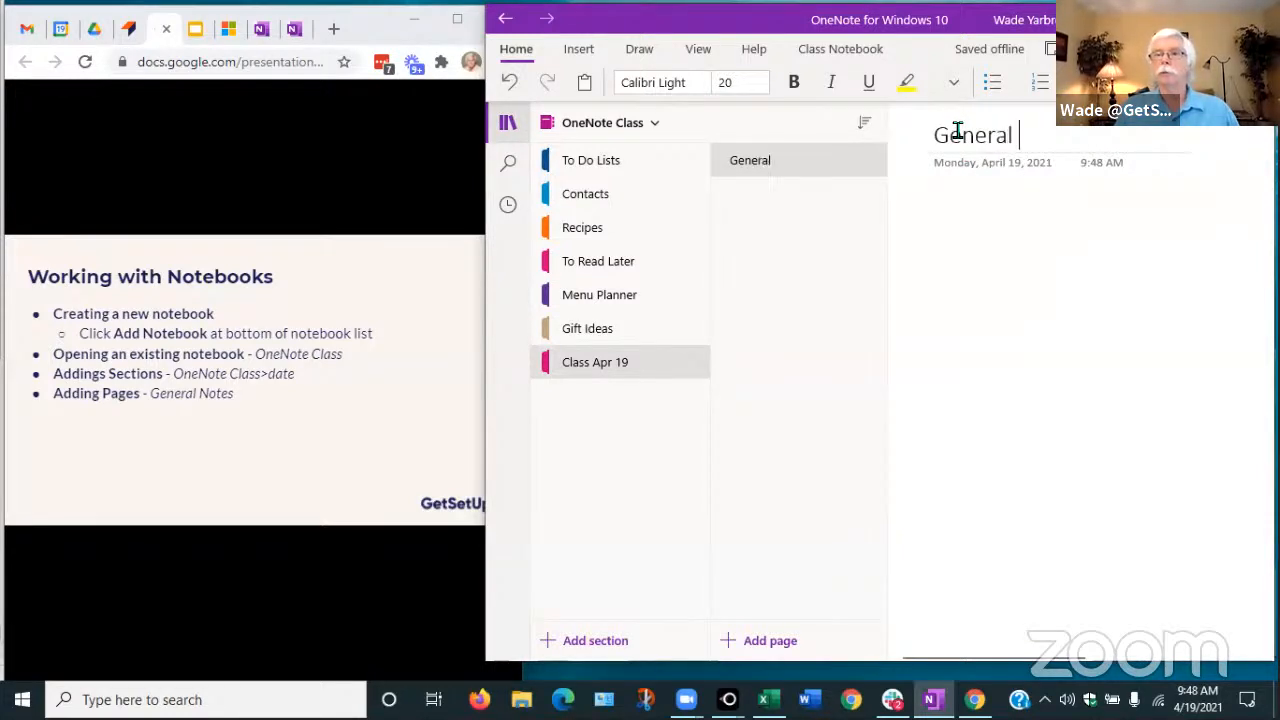
{"action": "type", "text": "Notes"}
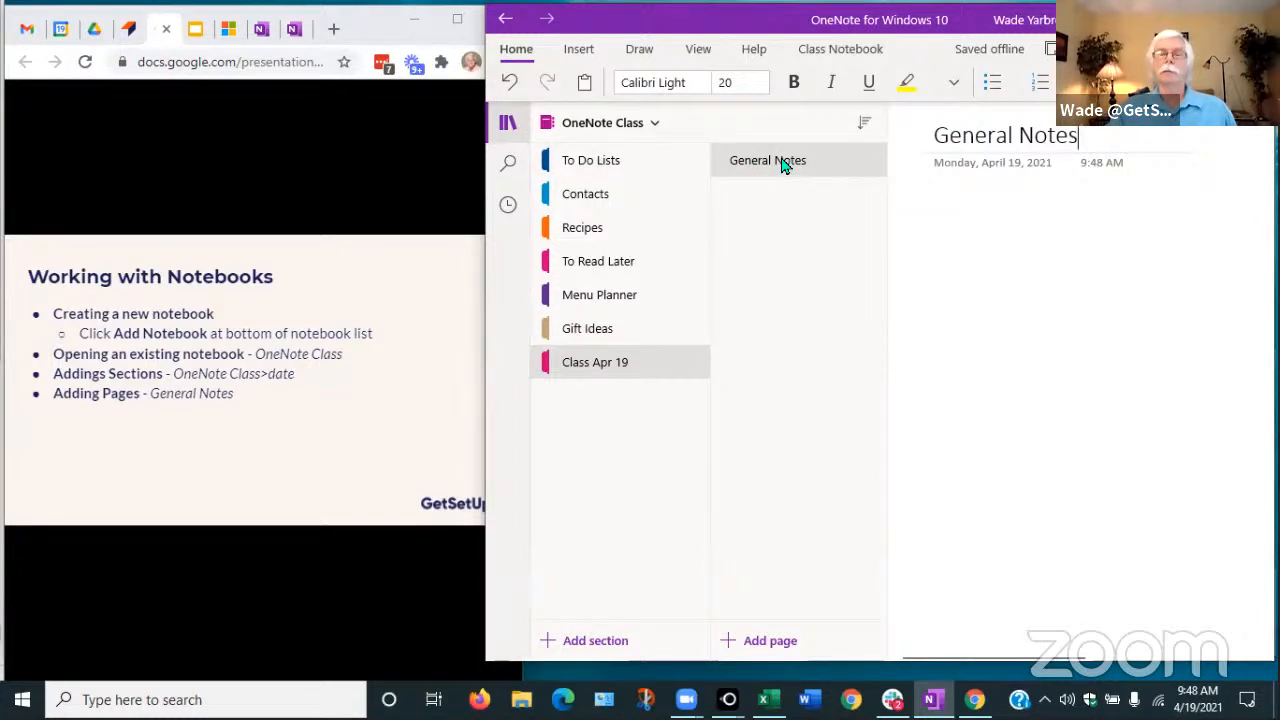
{"action": "left_click", "coordinate": [938, 208]}
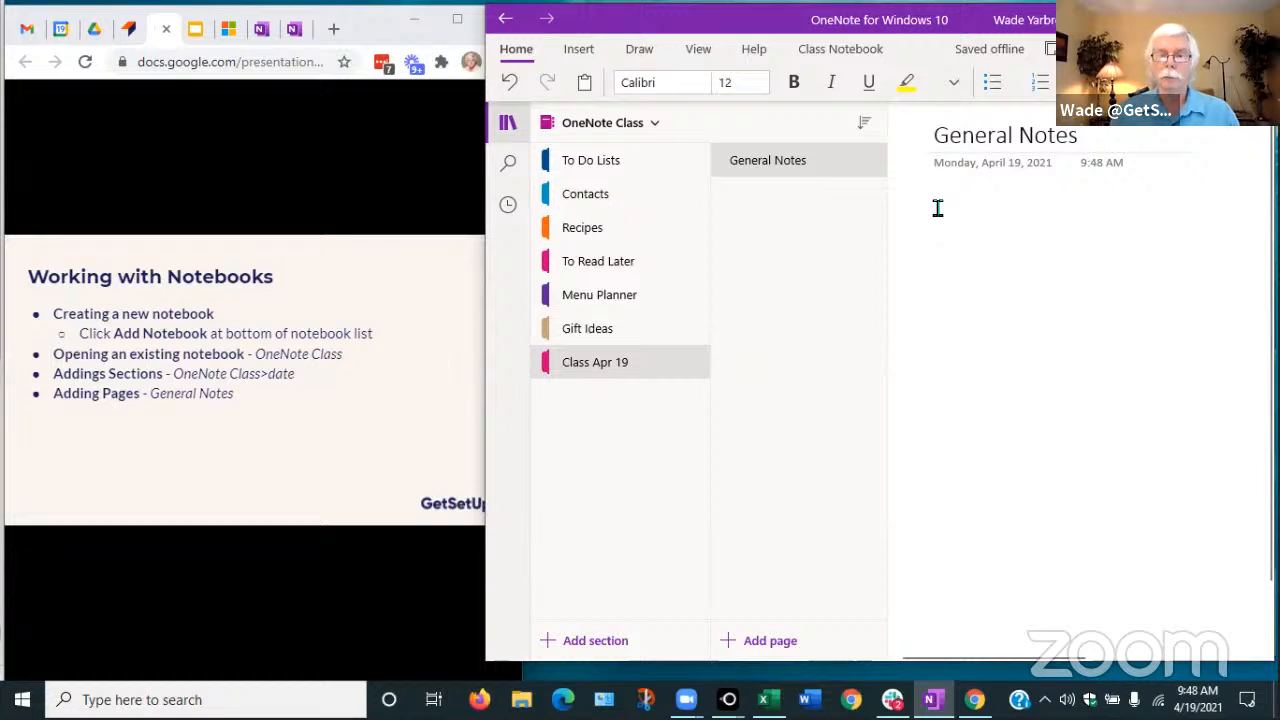
{"action": "left_click", "coordinate": [577, 167]}
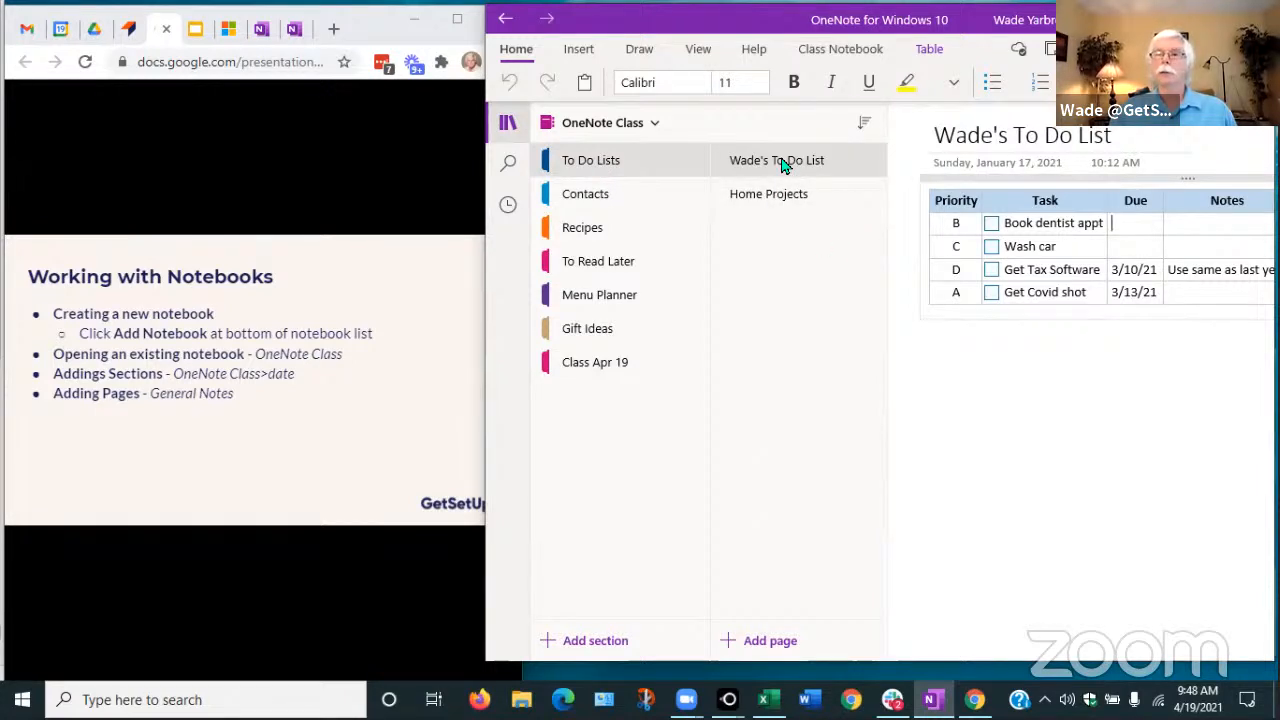
Browse Home Projects, Contacts, Recipes, To Read Later, Menu Planner and Gift Ideas, ending on Class Apr 19
{"action": "left_click", "coordinate": [765, 200]}
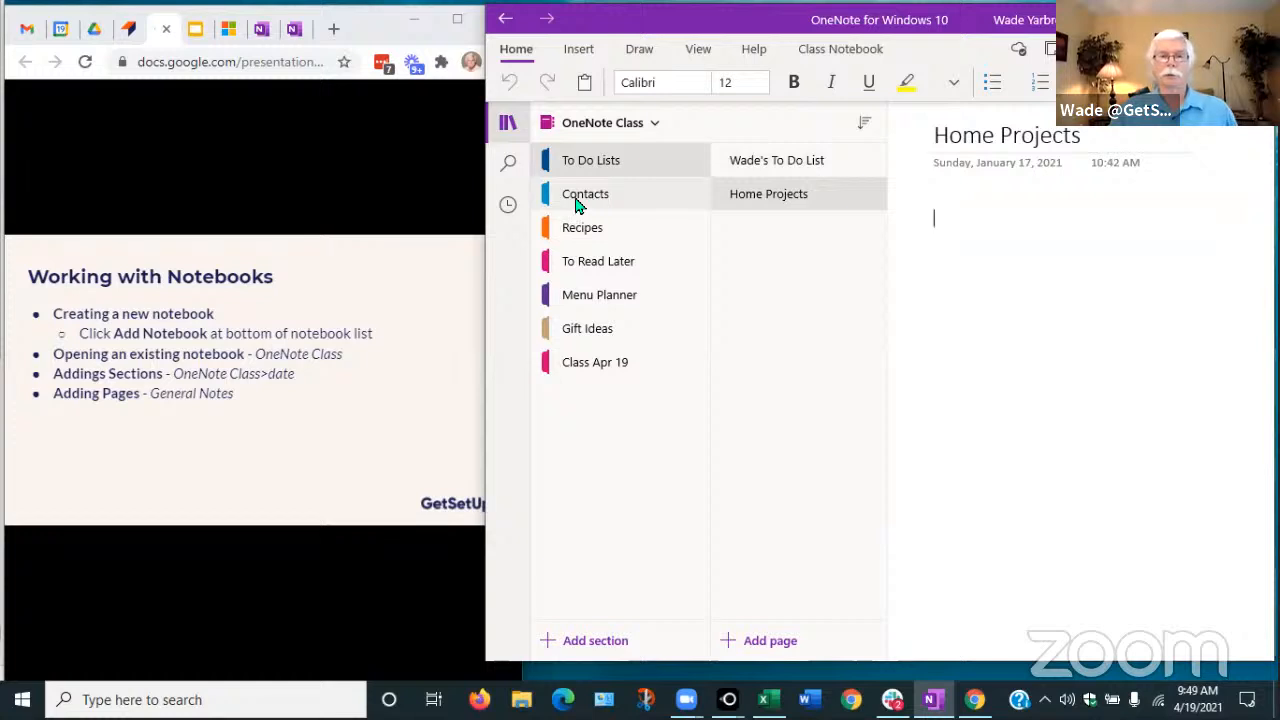
{"action": "left_click", "coordinate": [572, 199]}
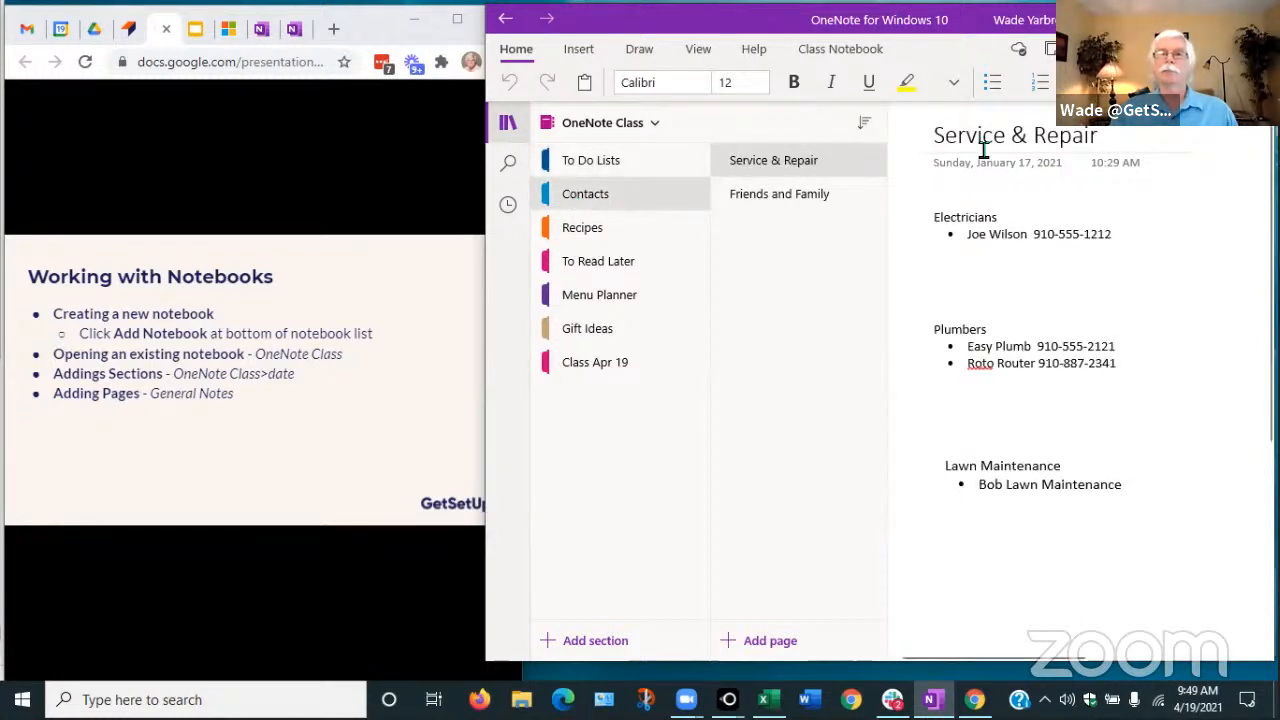
{"action": "left_click", "coordinate": [792, 205]}
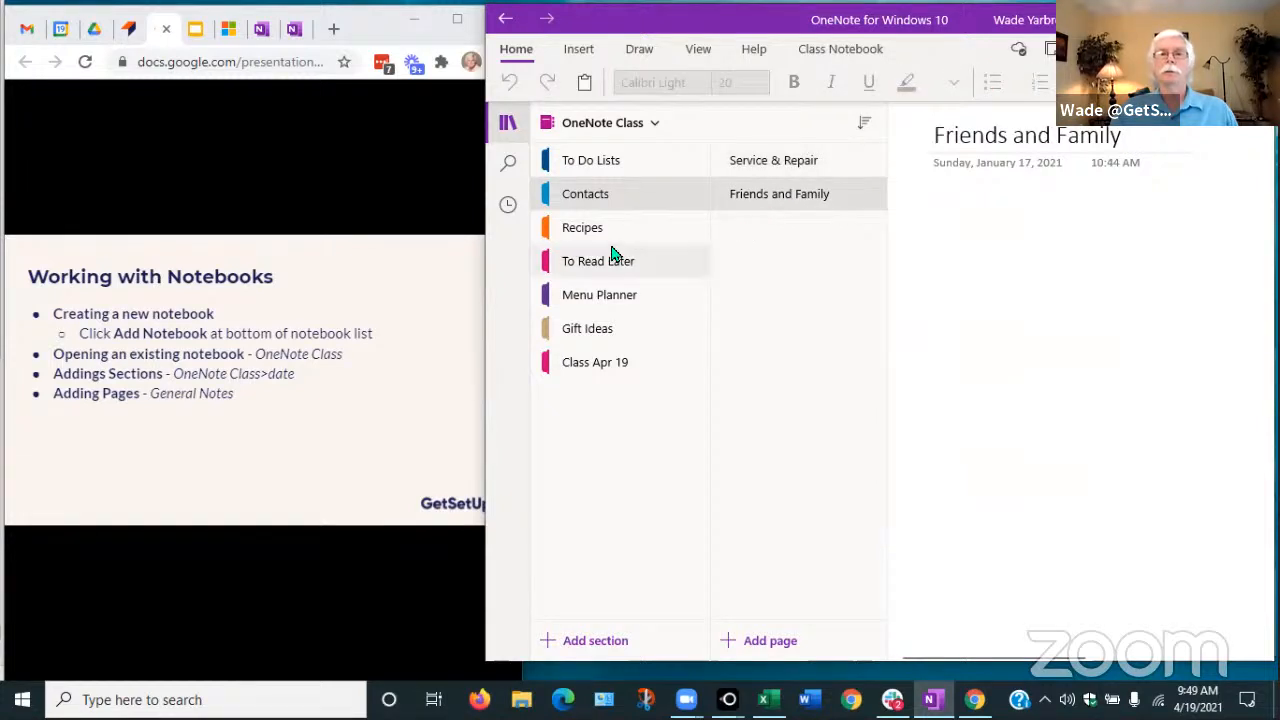
{"action": "left_click", "coordinate": [583, 230]}
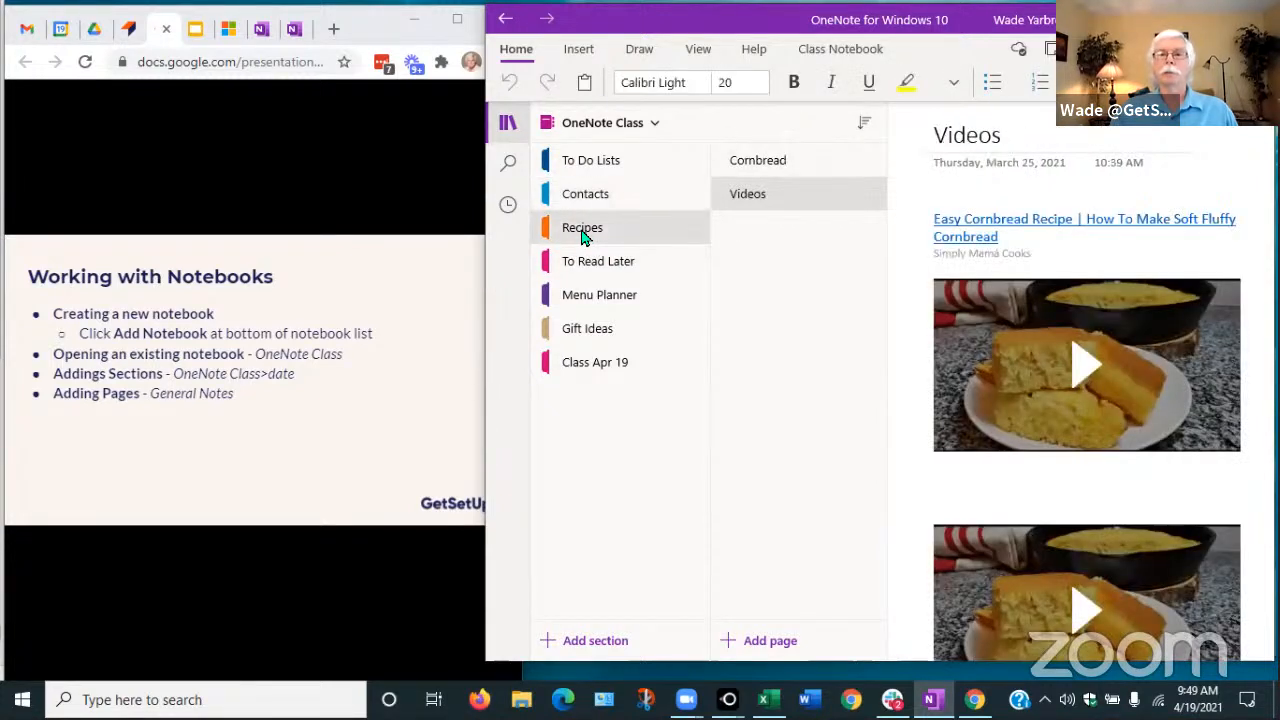
{"action": "left_click", "coordinate": [751, 168]}
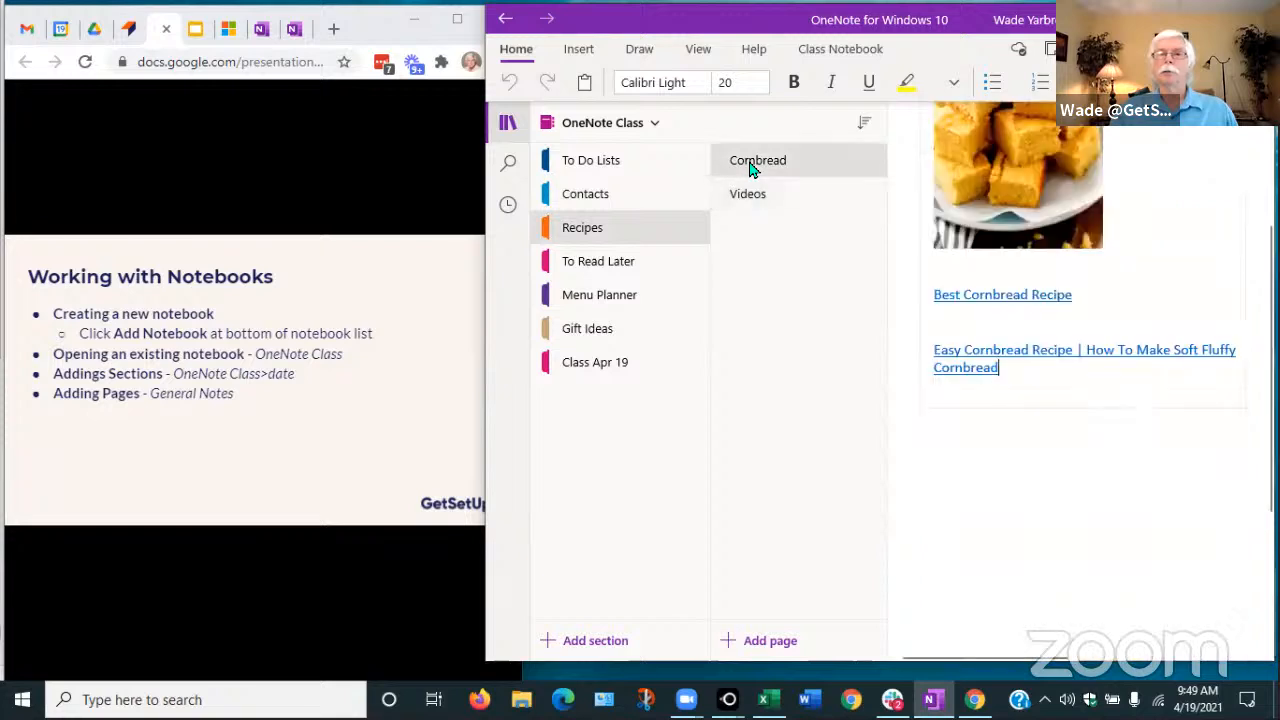
{"action": "left_click", "coordinate": [612, 265]}
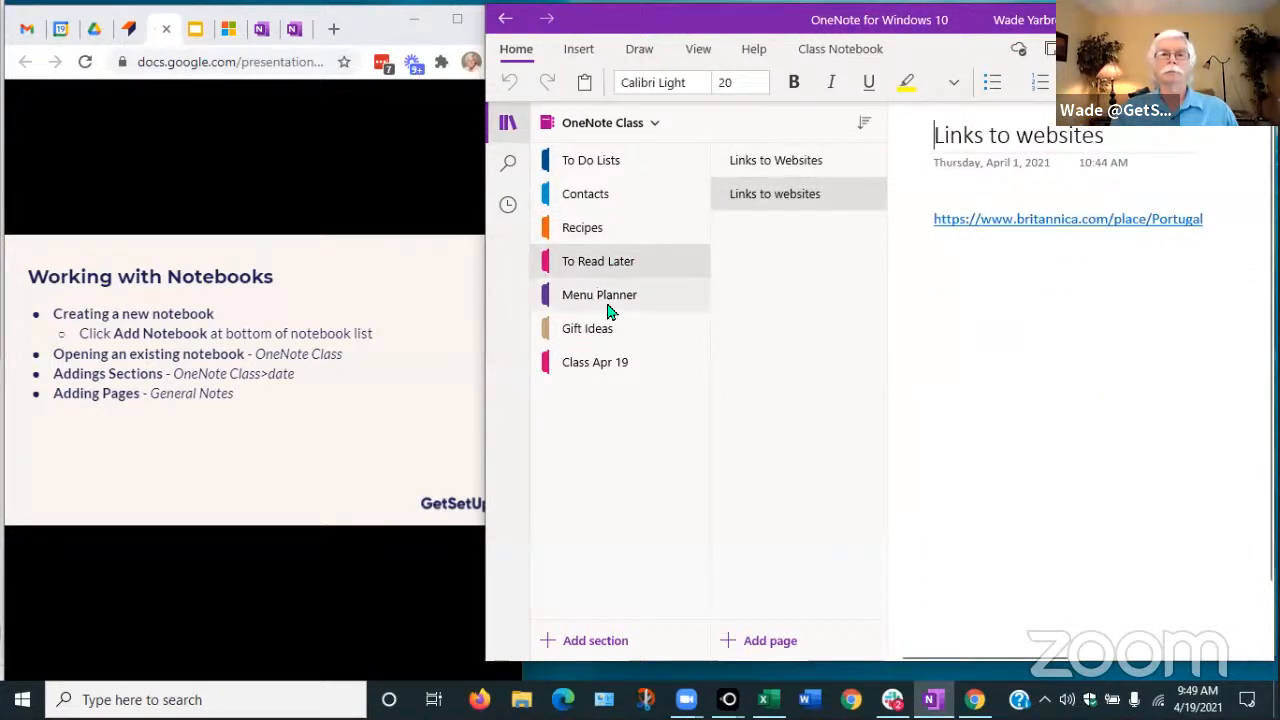
{"action": "left_click", "coordinate": [614, 292]}
{"action": "left_click", "coordinate": [597, 331]}
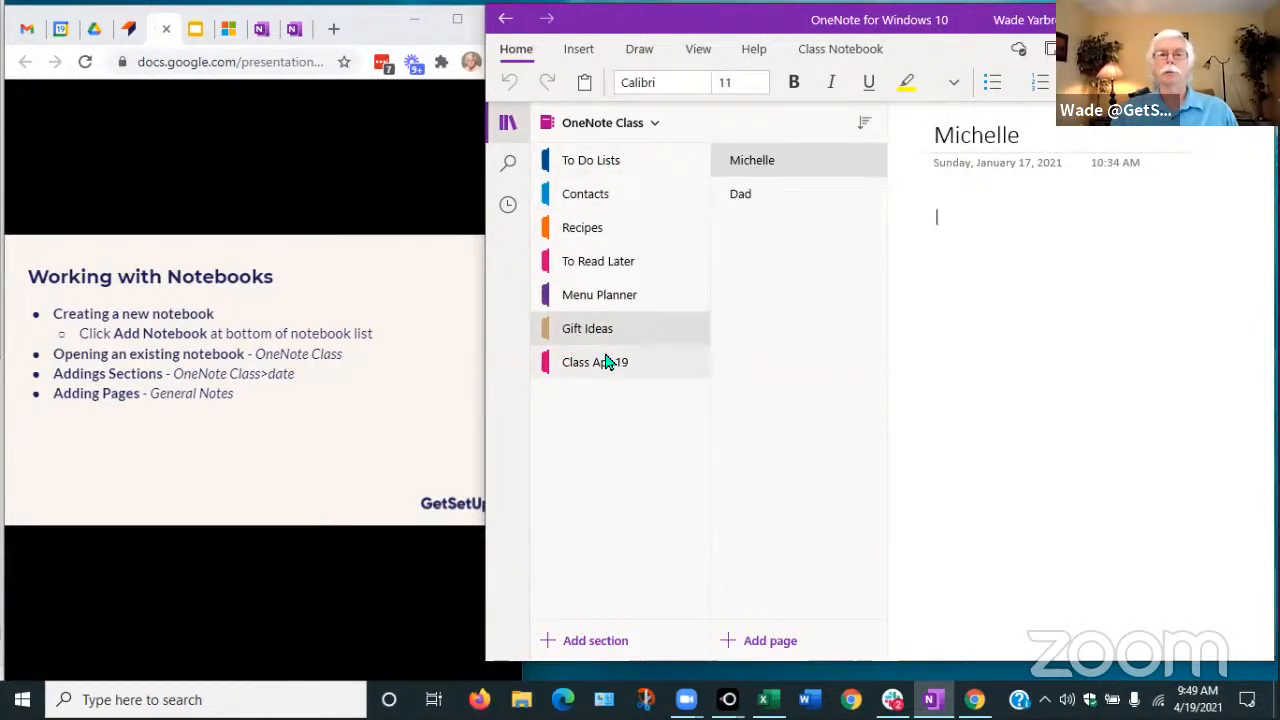
{"action": "left_click", "coordinate": [598, 367]}
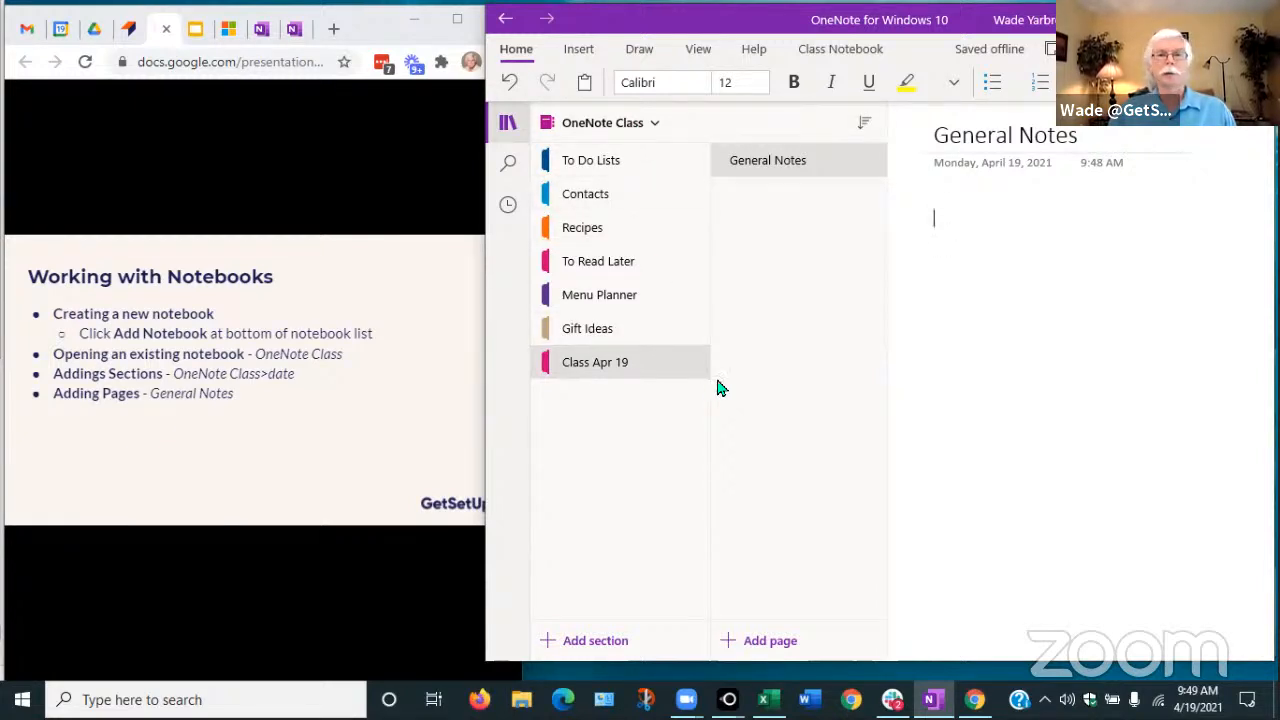
Advance the slide, then write 'This is the first note' on the General Notes page, fixing the typo
{"action": "mouse_move", "coordinate": [307, 436]}
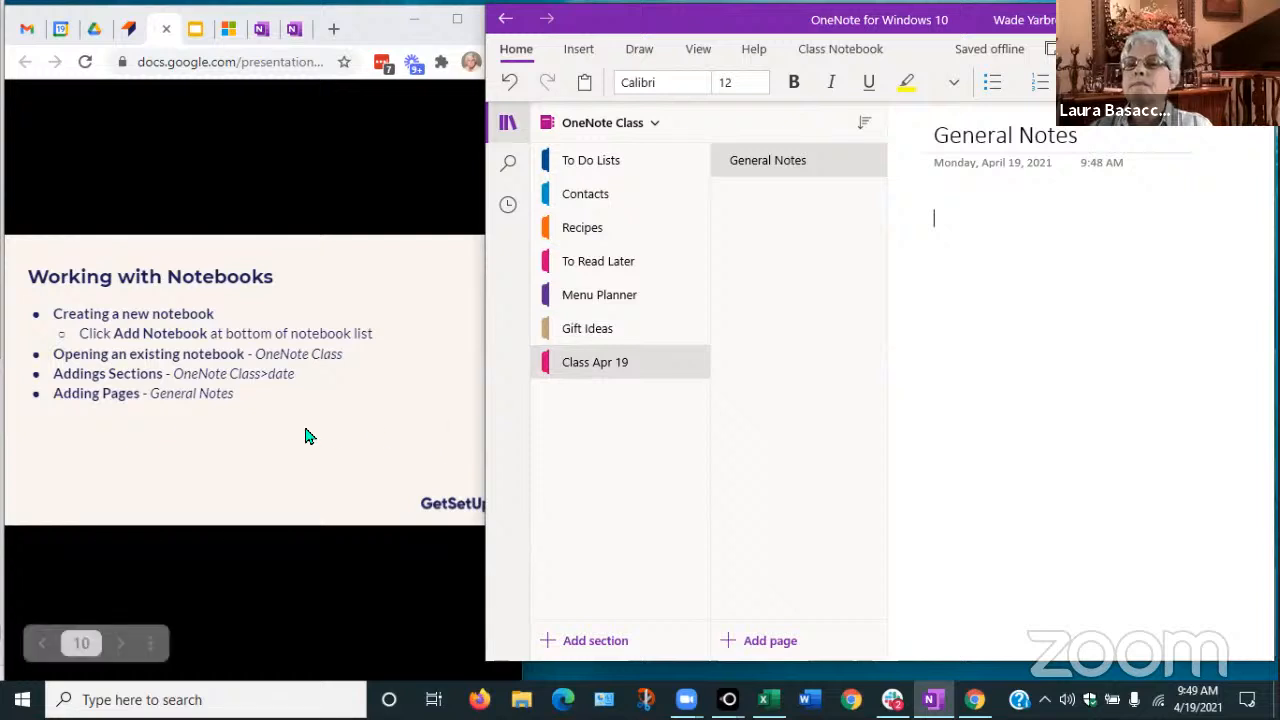
{"action": "left_click", "coordinate": [307, 436]}
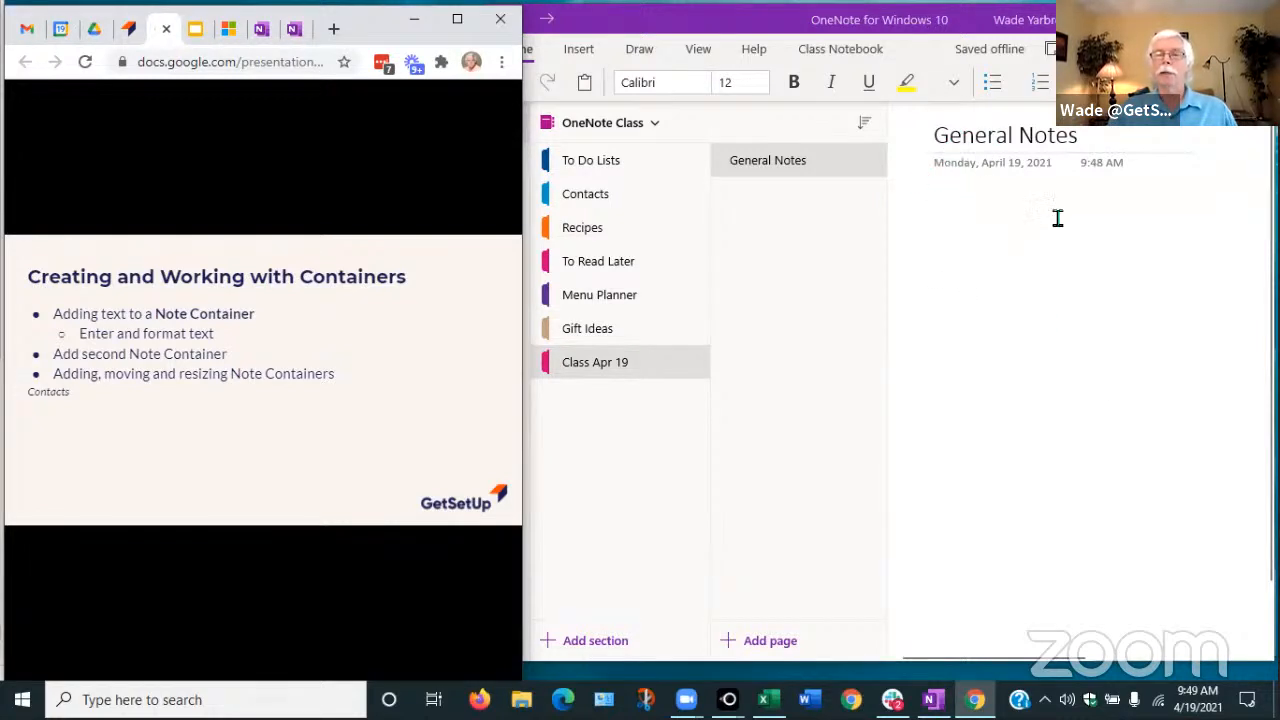
{"action": "left_click", "coordinate": [940, 214]}
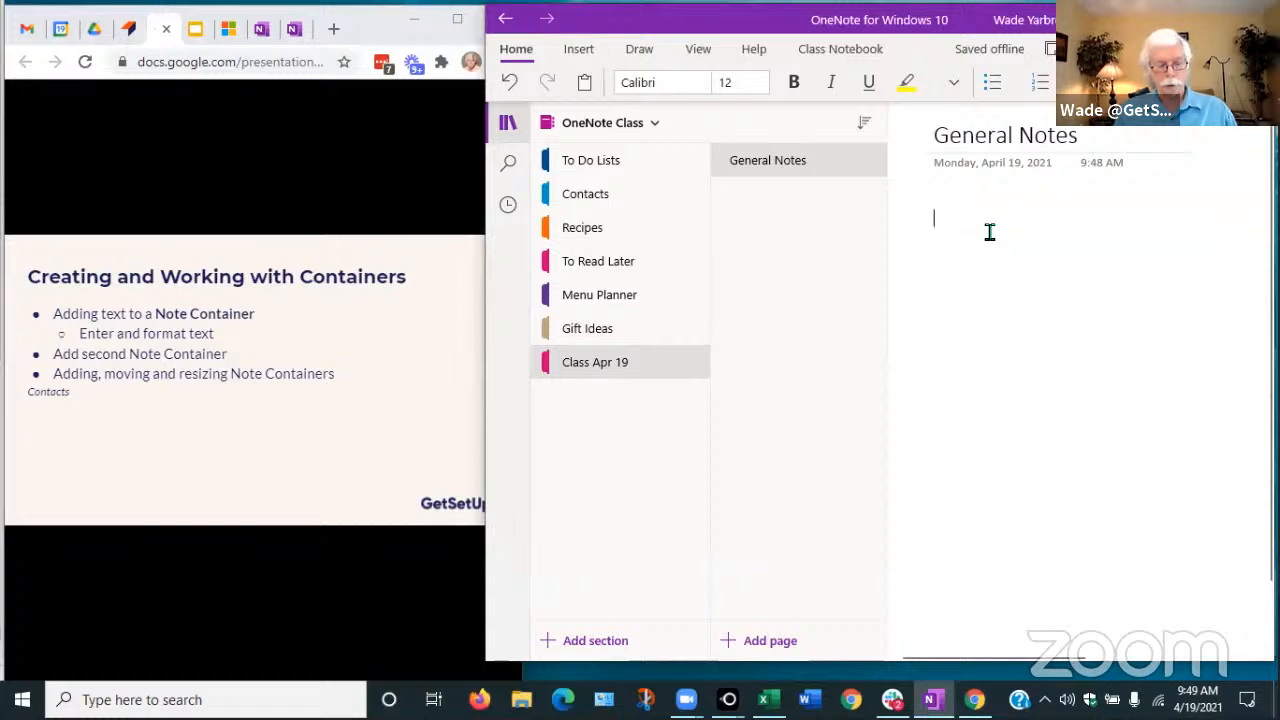
{"action": "type", "text": "T is is the first noe"}
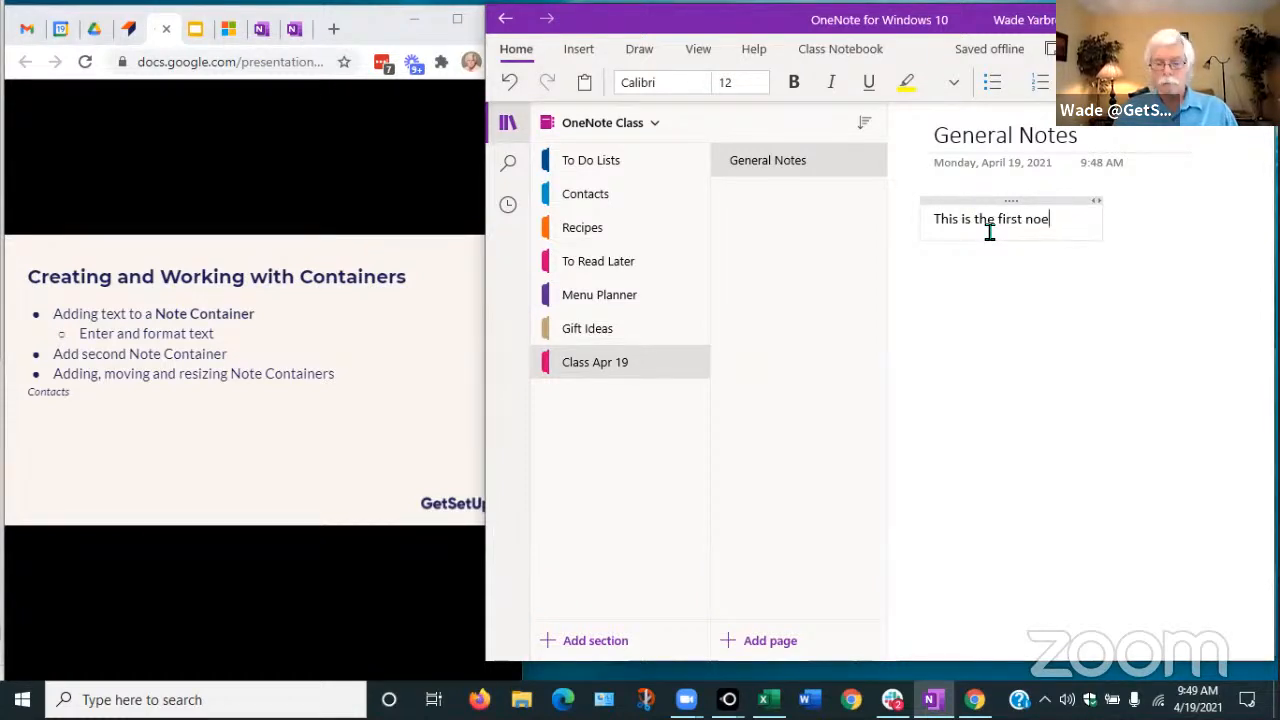
{"action": "key", "text": "BackSpace"}
{"action": "type", "text": "te"}
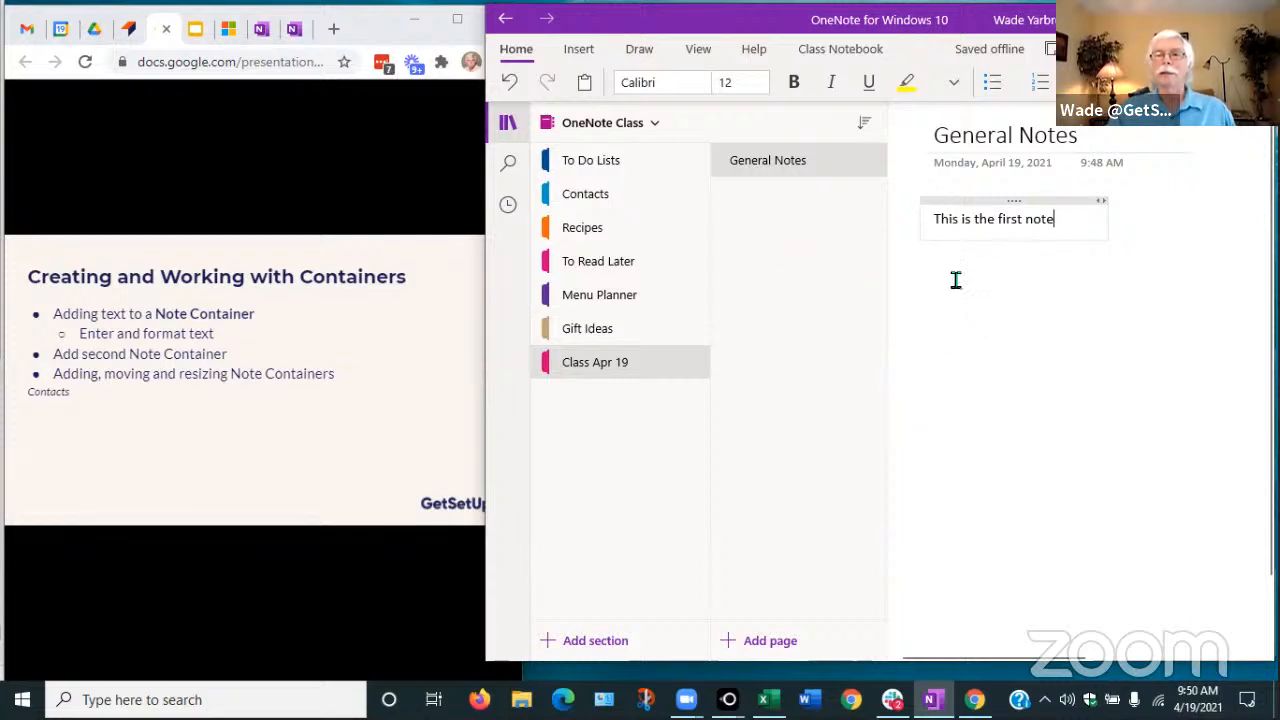
{"action": "left_click", "coordinate": [1167, 208]}
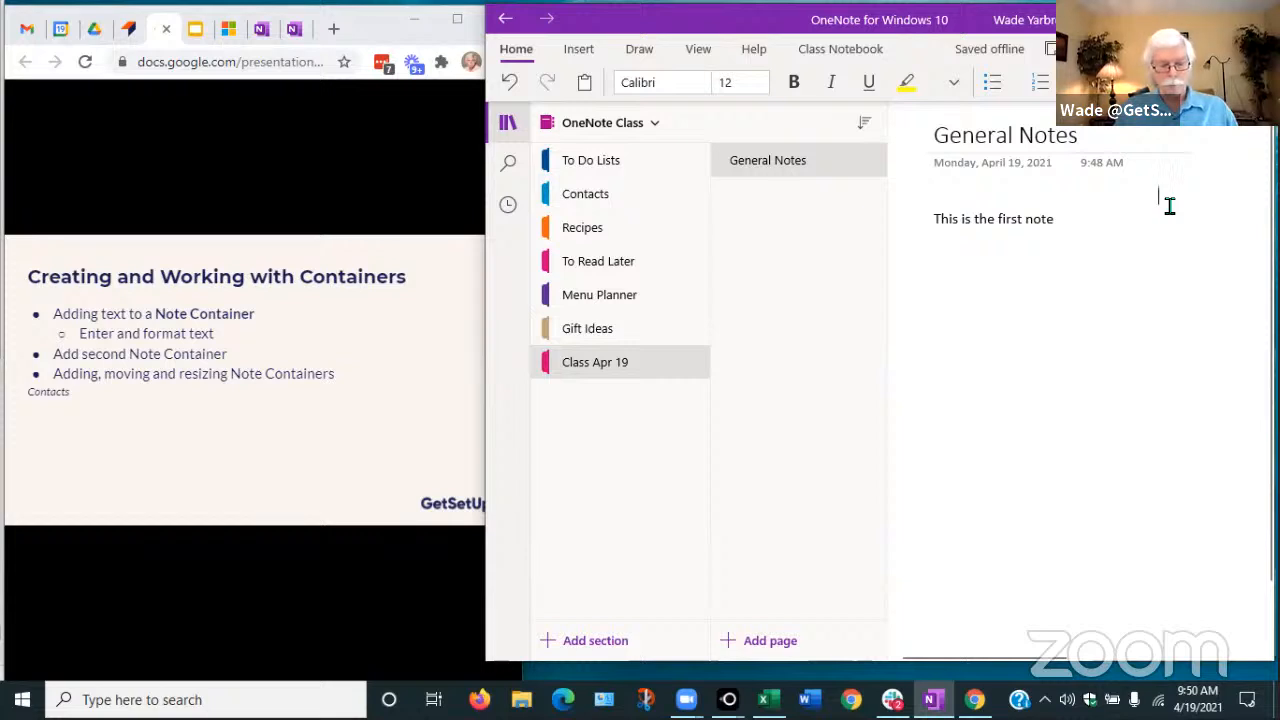
Write 'This is the second note' in a new note container on the right
{"action": "type", "text": "This is the s"}
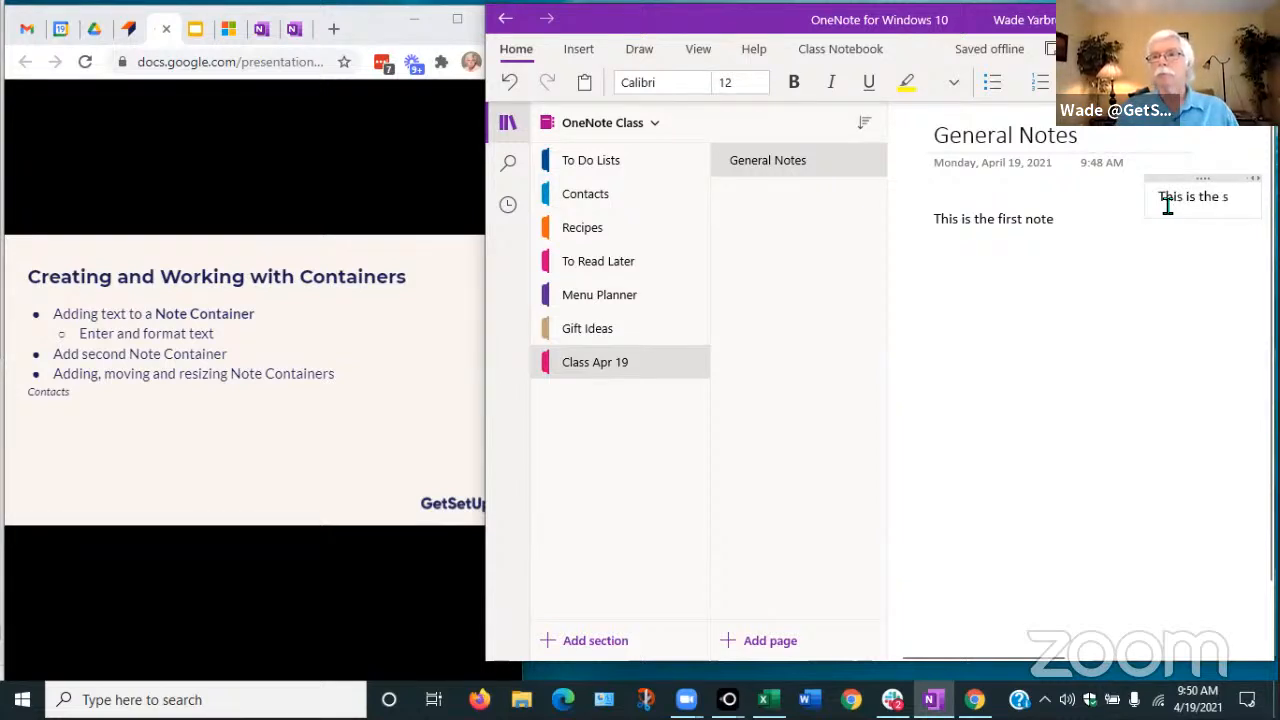
{"action": "type", "text": "econ"}
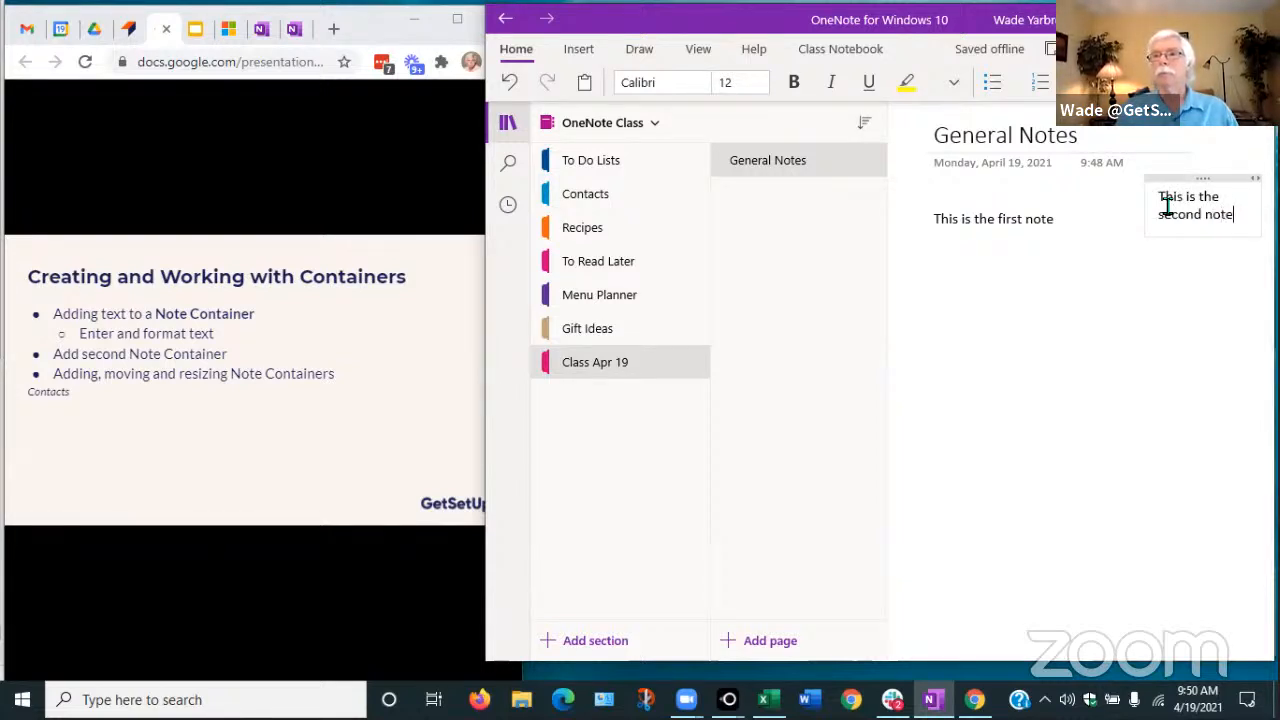
{"action": "type", "text": "d note"}
{"action": "left_click", "coordinate": [1182, 300]}
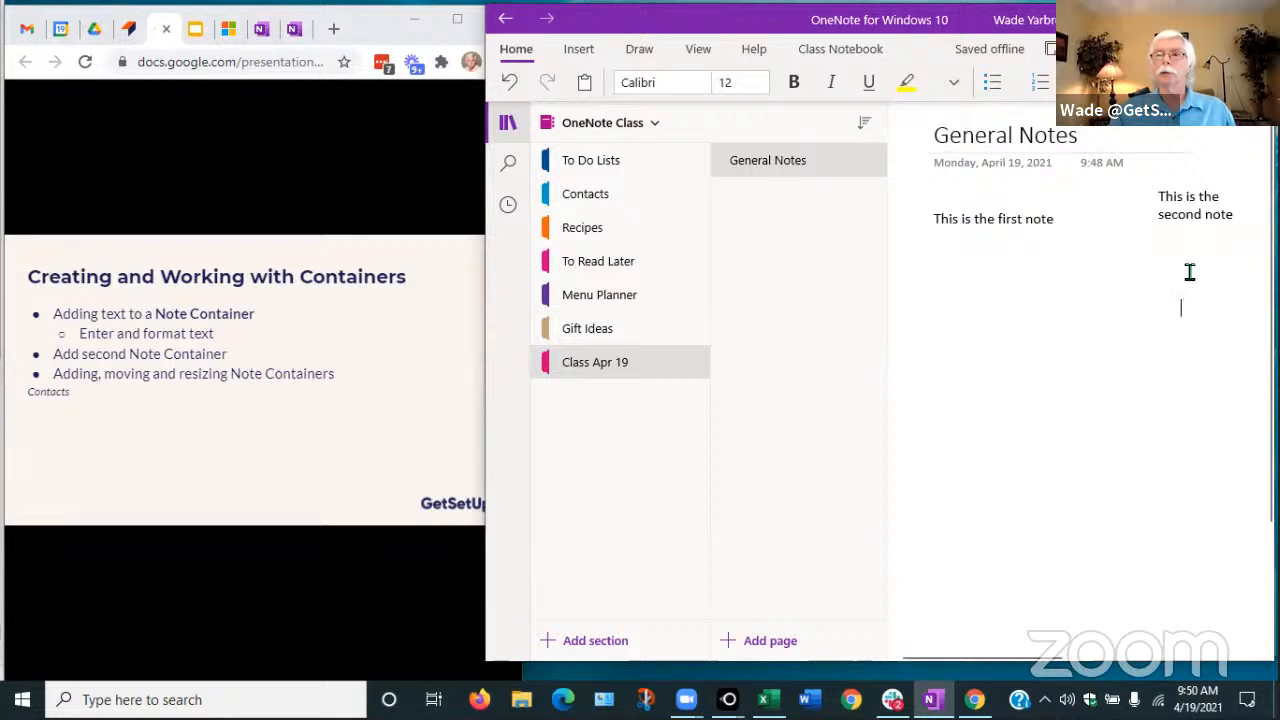
{"action": "left_click", "coordinate": [1194, 178]}
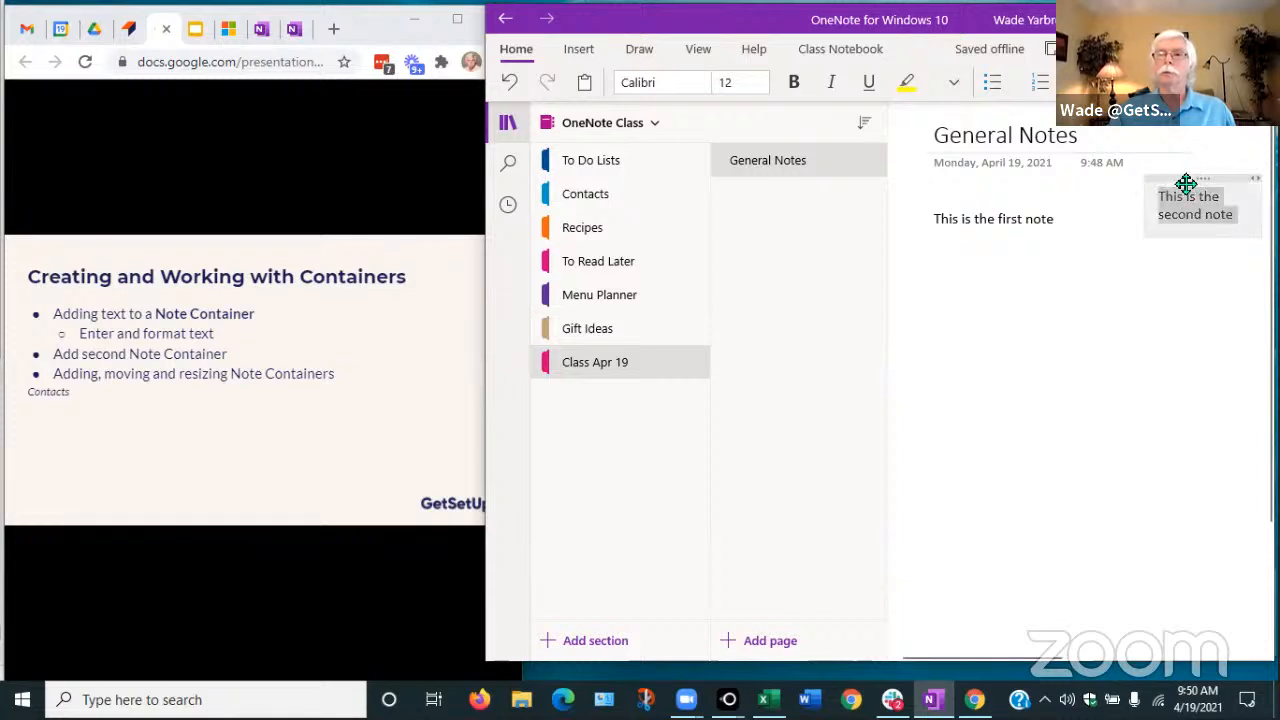
{"action": "left_click", "coordinate": [1032, 202]}
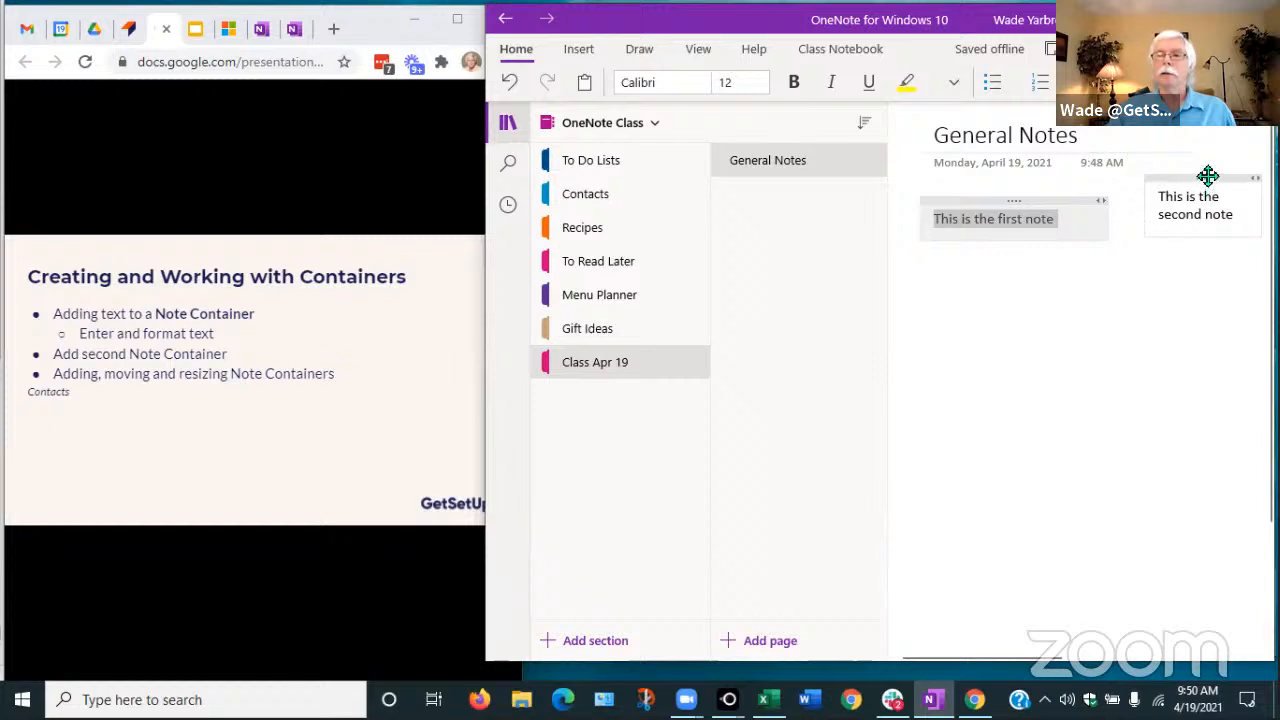
Move the second note below the first and adjust both containers' widths and positions
{"action": "left_click_drag", "start_coordinate": [1206, 178], "coordinate": [1006, 374]}
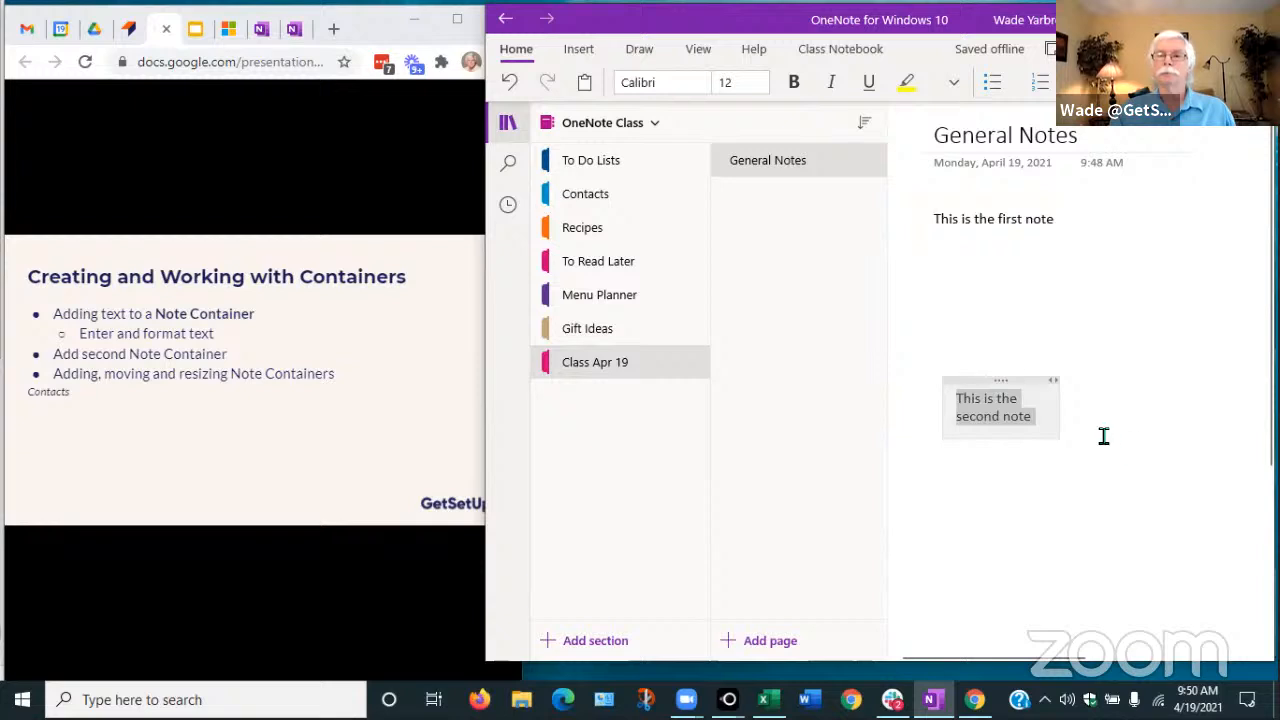
{"action": "mouse_move", "coordinate": [1063, 408]}
{"action": "left_mouse_down"}
{"action": "mouse_move", "coordinate": [1226, 406]}
{"action": "mouse_move", "coordinate": [1046, 411]}
{"action": "left_mouse_up"}
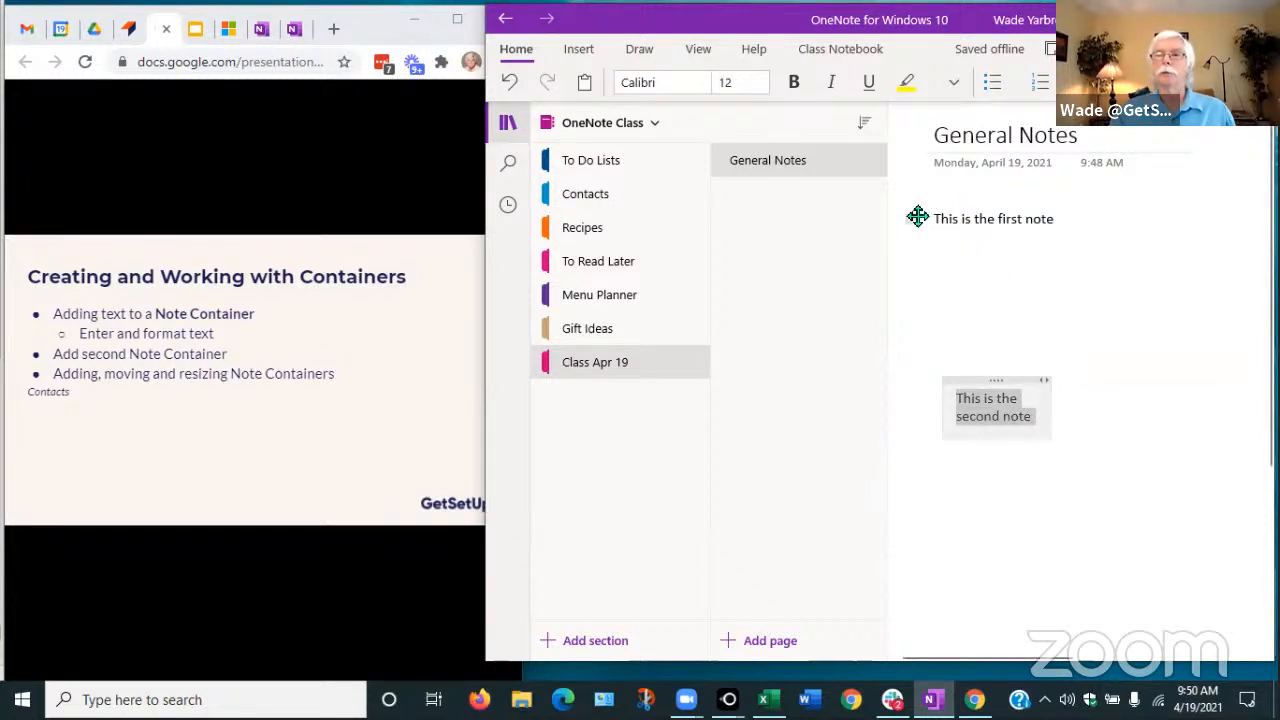
{"action": "left_click_drag", "start_coordinate": [1110, 219], "coordinate": [1164, 384]}
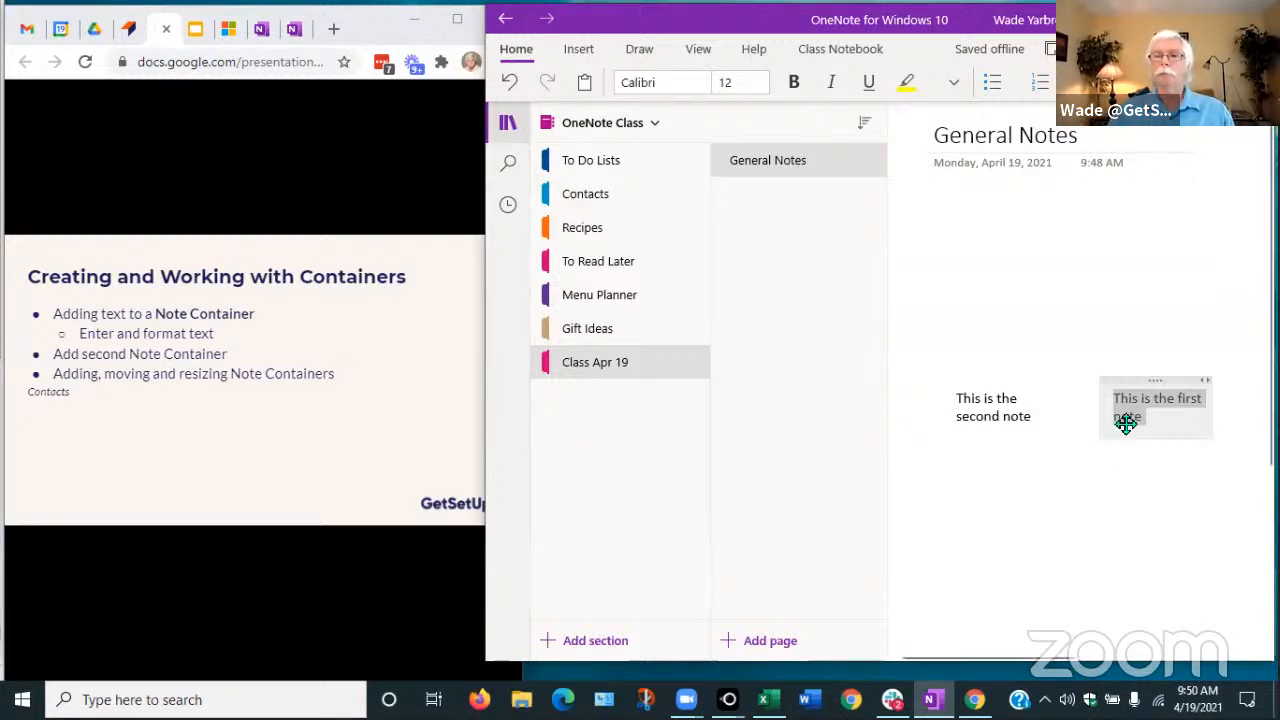
{"action": "left_click_drag", "start_coordinate": [1138, 381], "coordinate": [972, 190]}
Add a 'More stuff' line below the first note's text, then advance to the tables slide
{"action": "left_click", "coordinate": [1023, 230]}
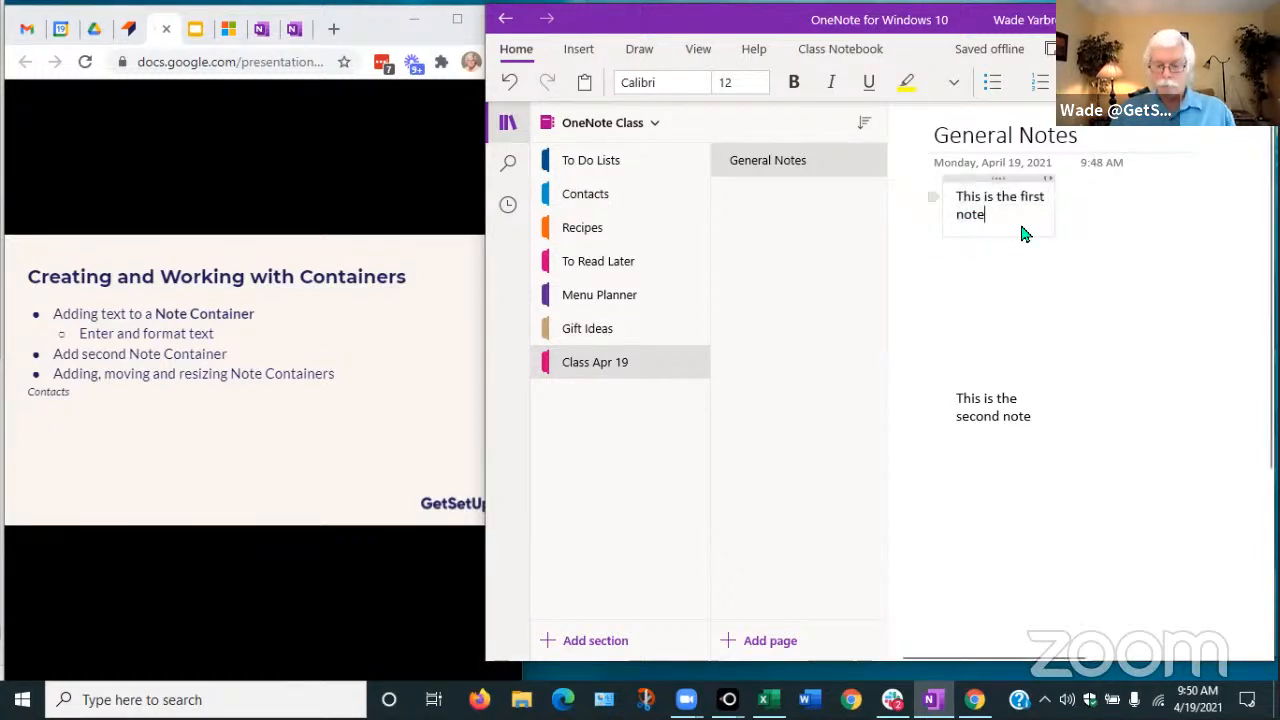
{"action": "key", "text": "Return"}
{"action": "key", "text": "Return"}
{"action": "type", "text": "M"}
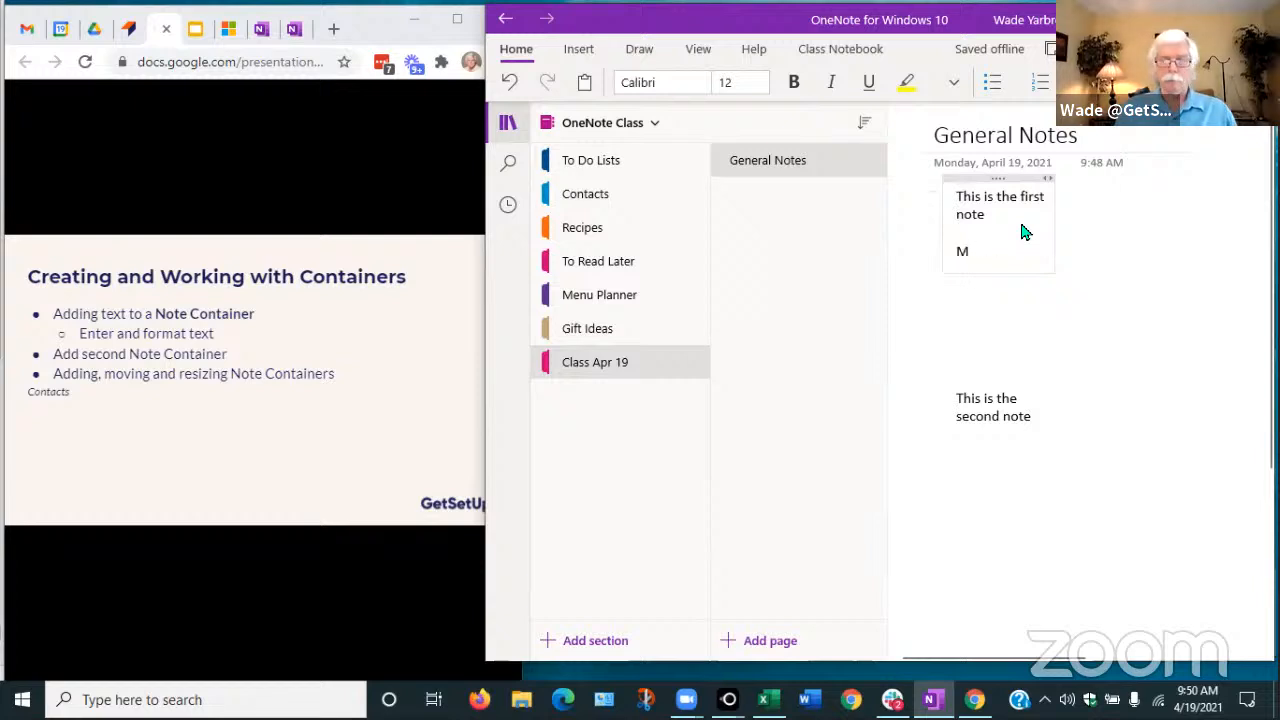
{"action": "type", "text": "ore stuff"}
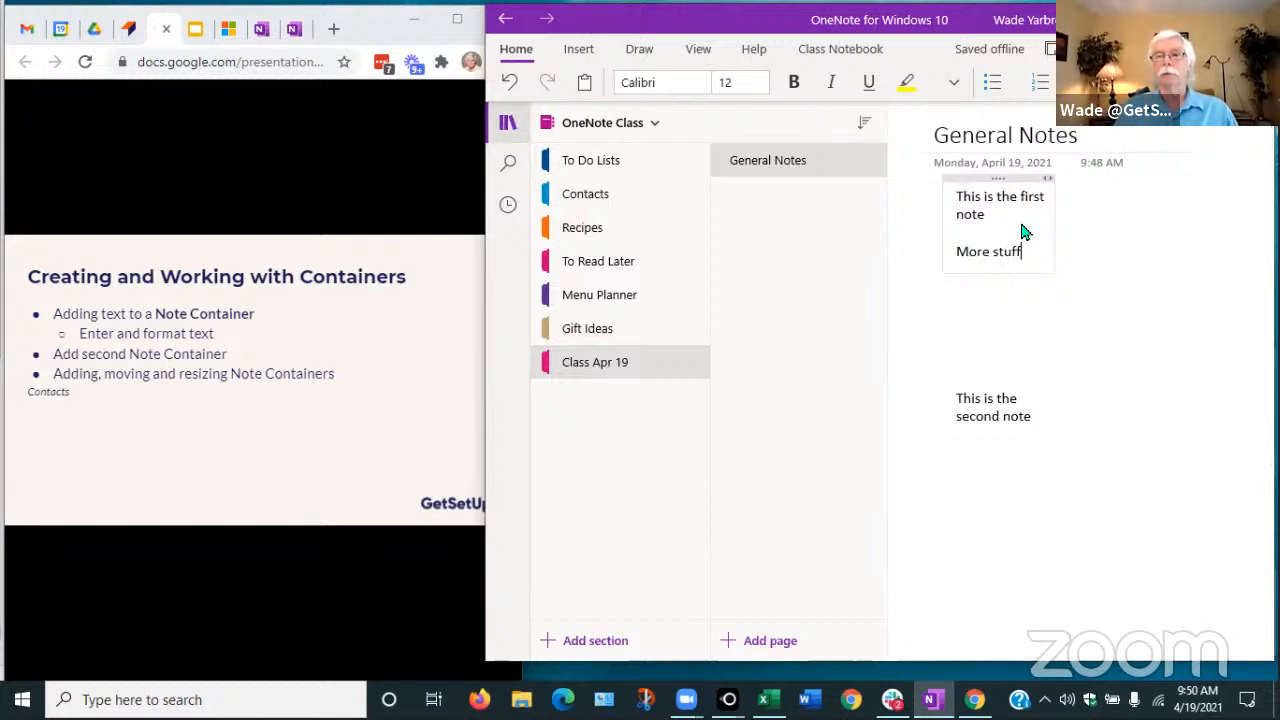
{"action": "key", "text": "Return"}
{"action": "key", "text": "Return"}
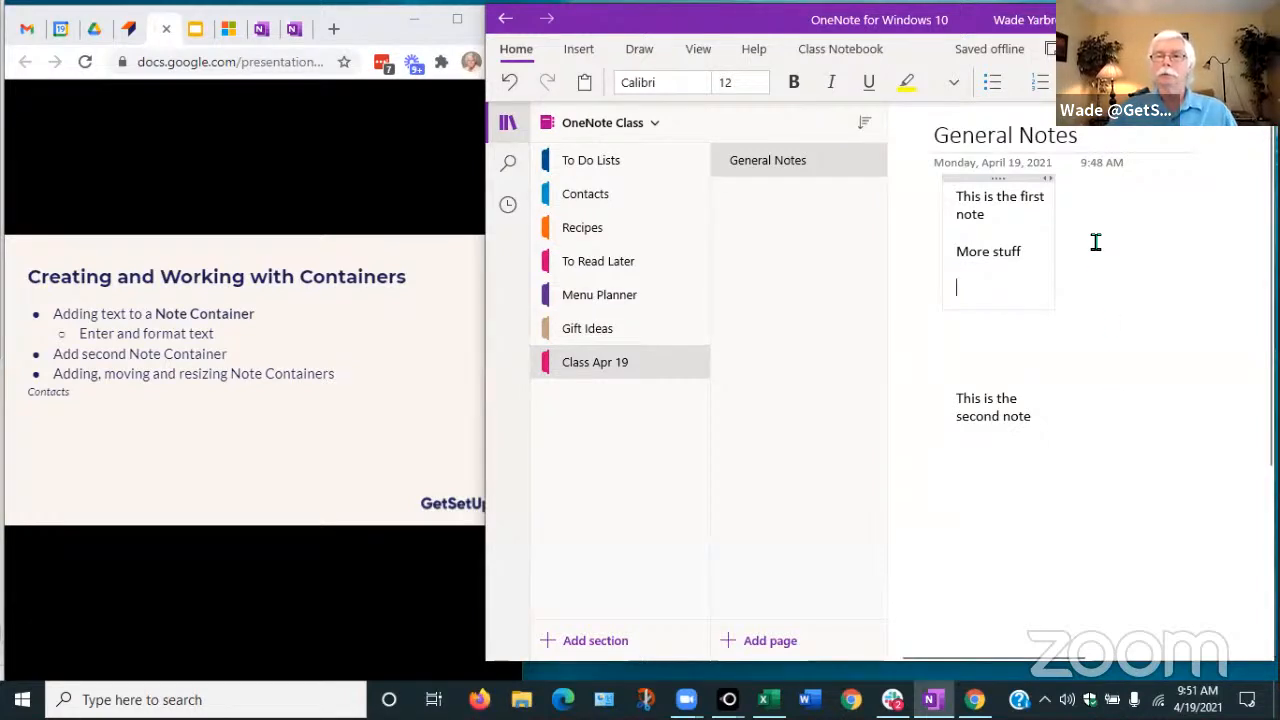
{"action": "mouse_move", "coordinate": [266, 403]}
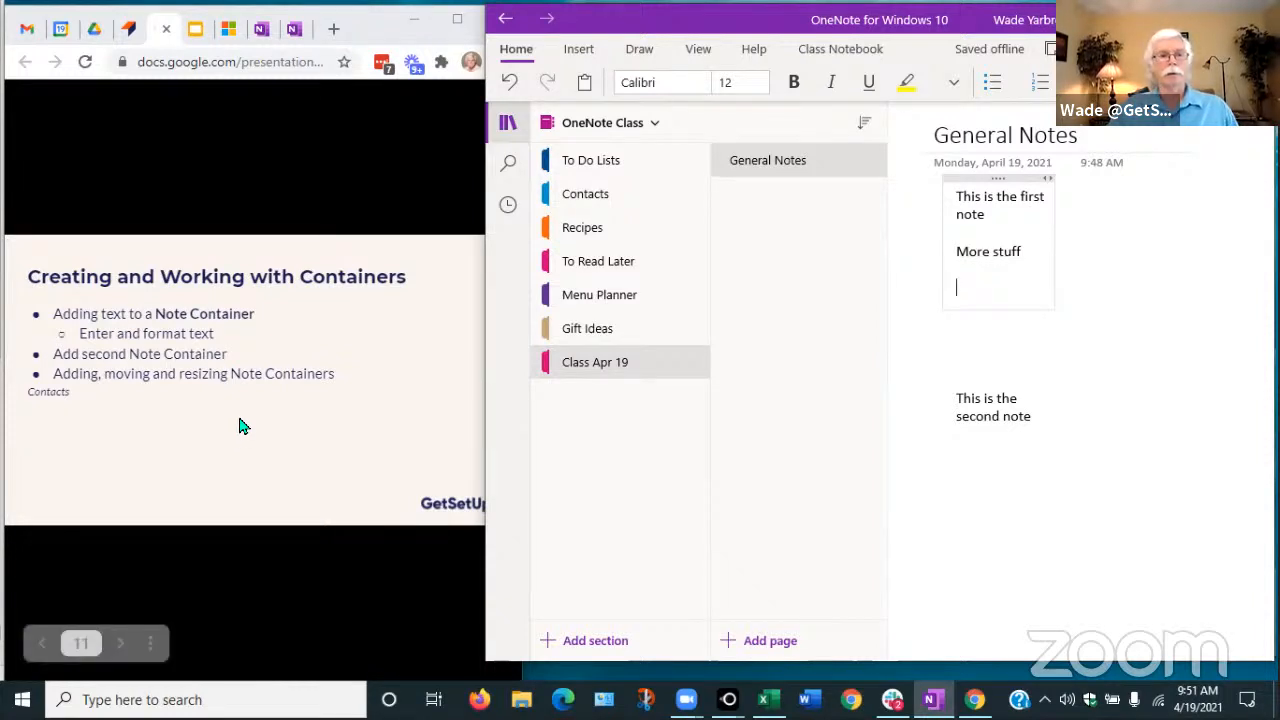
{"action": "left_click", "coordinate": [239, 426]}
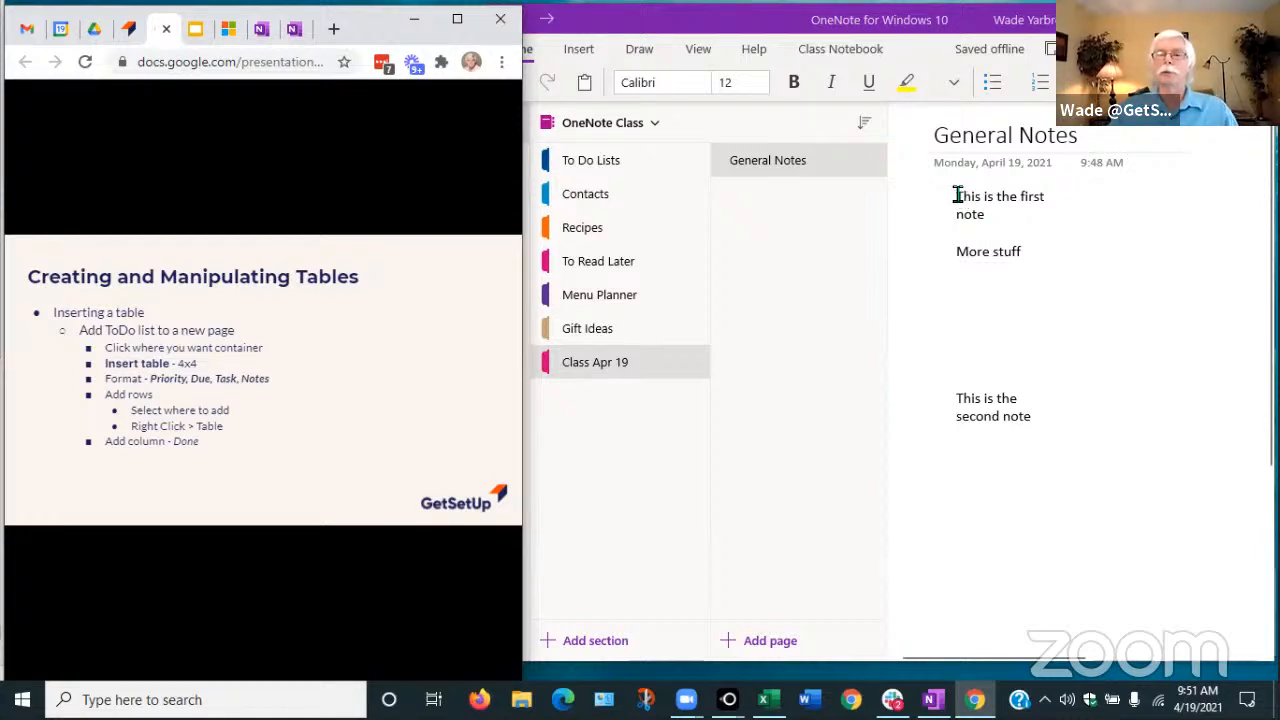
Bold 'This is the first note' and underline 'More stuff' in the first note
{"action": "left_click_drag", "start_coordinate": [957, 194], "coordinate": [1000, 209]}
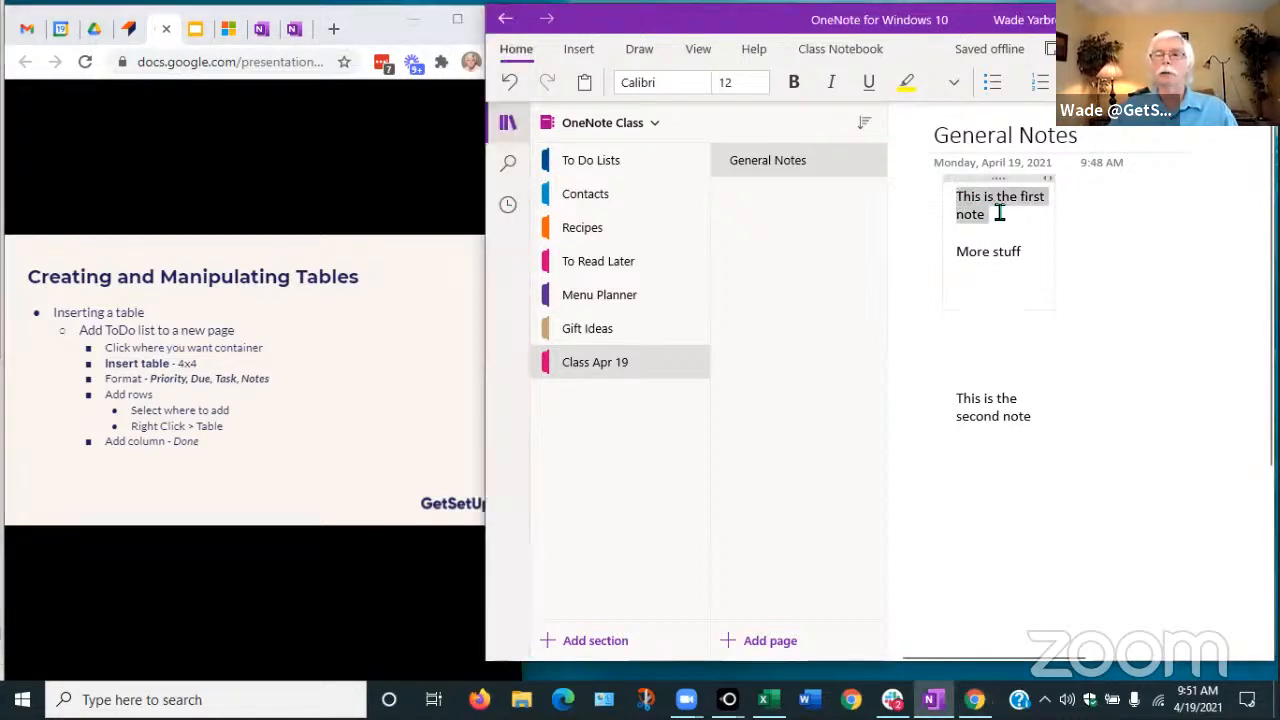
{"action": "left_click", "coordinate": [794, 82]}
{"action": "left_click", "coordinate": [1025, 254]}
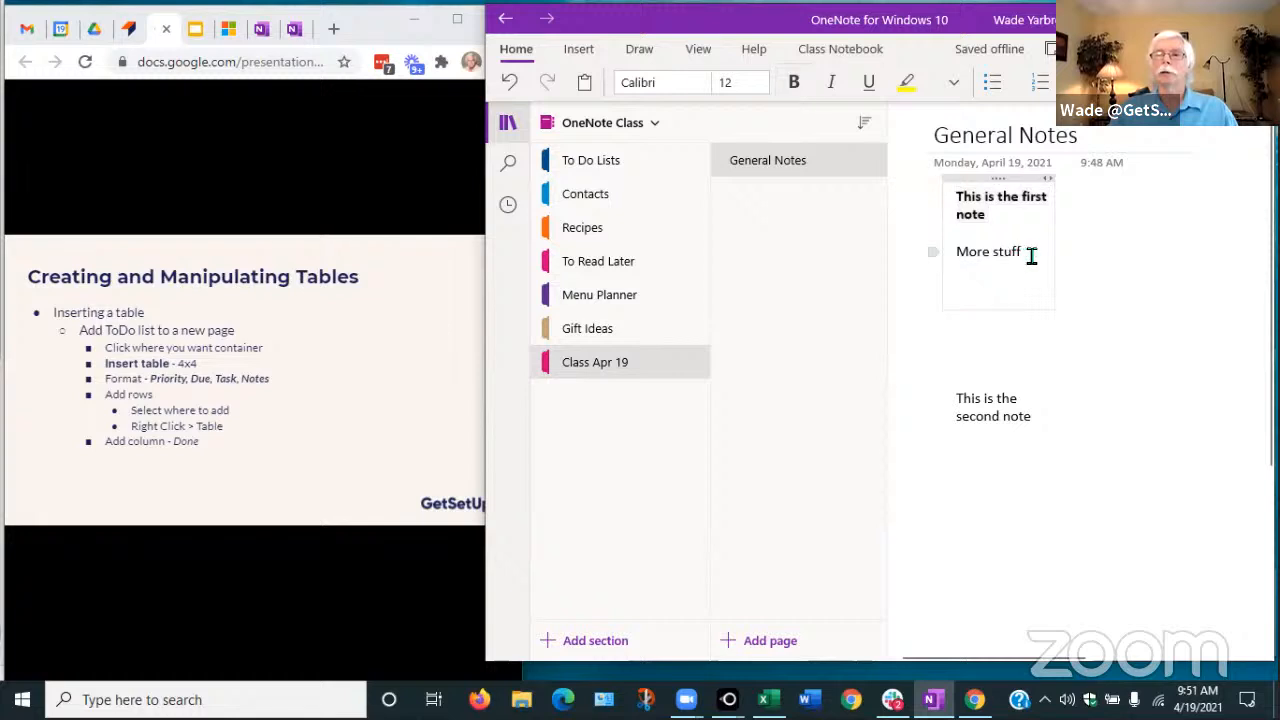
{"action": "left_click_drag", "start_coordinate": [1031, 254], "coordinate": [956, 252]}
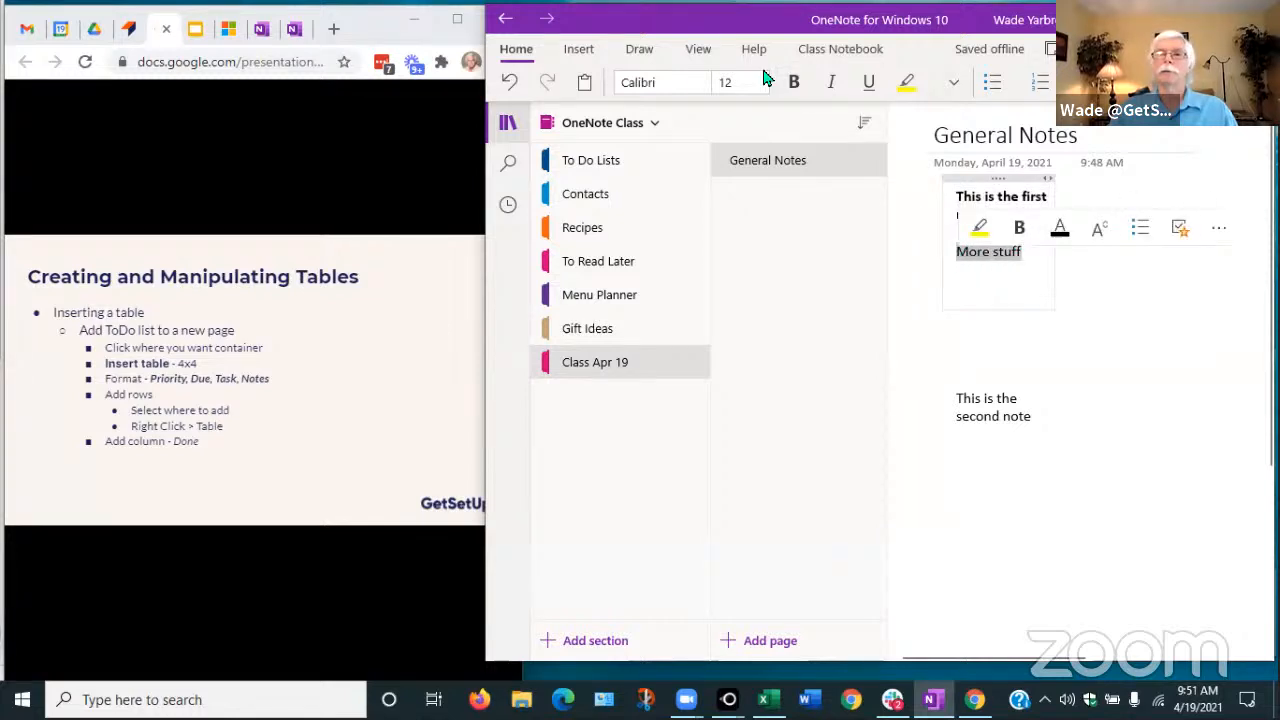
{"action": "left_click", "coordinate": [868, 82]}
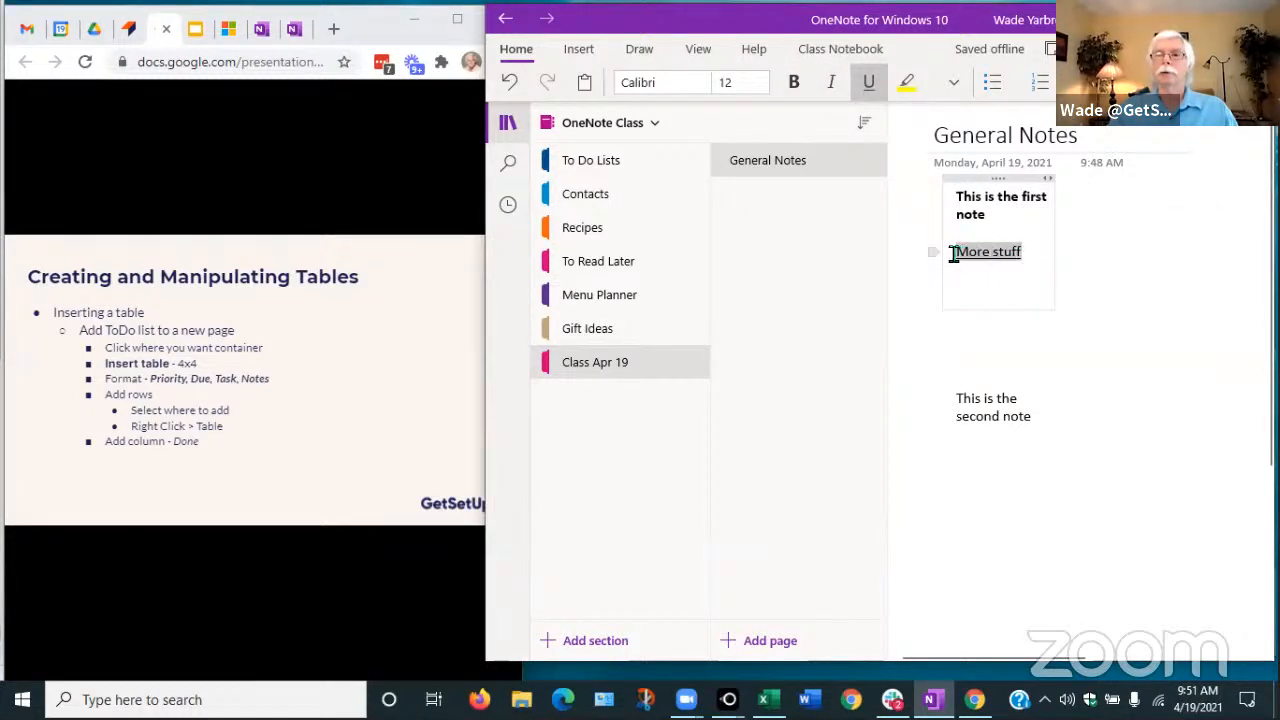
{"action": "mouse_move", "coordinate": [954, 254]}
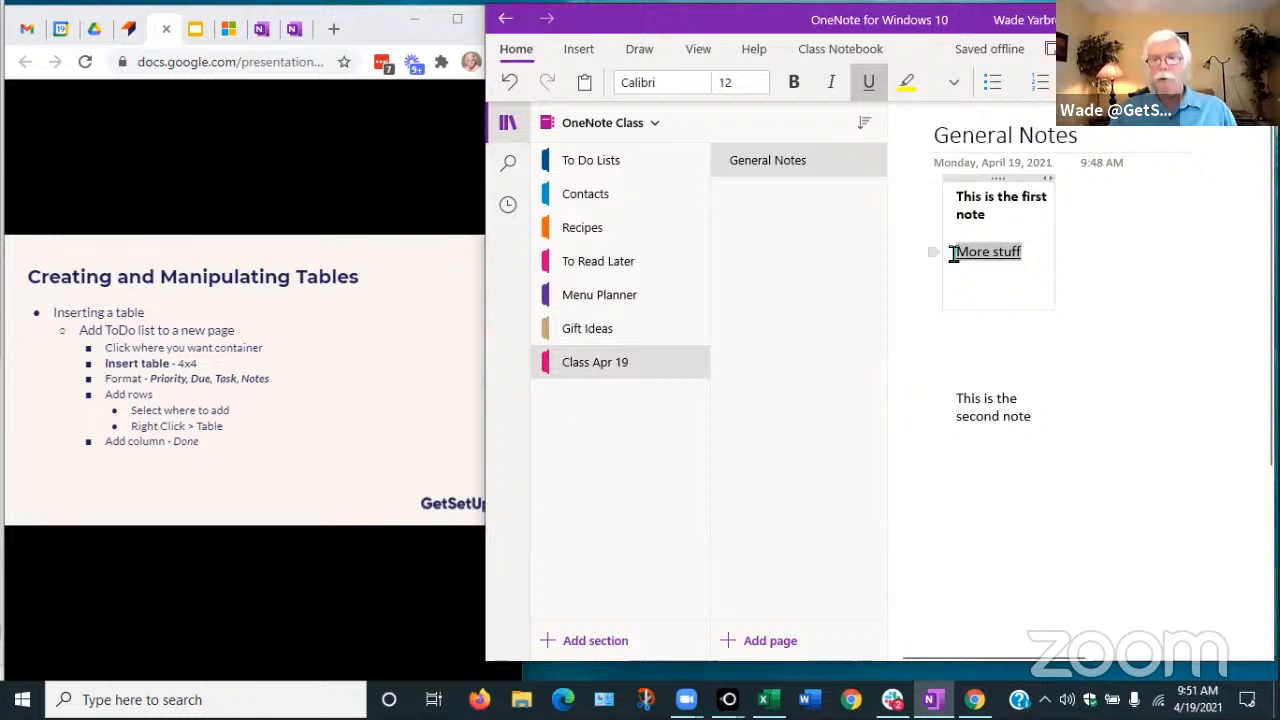
{"action": "right_click", "coordinate": [968, 253]}
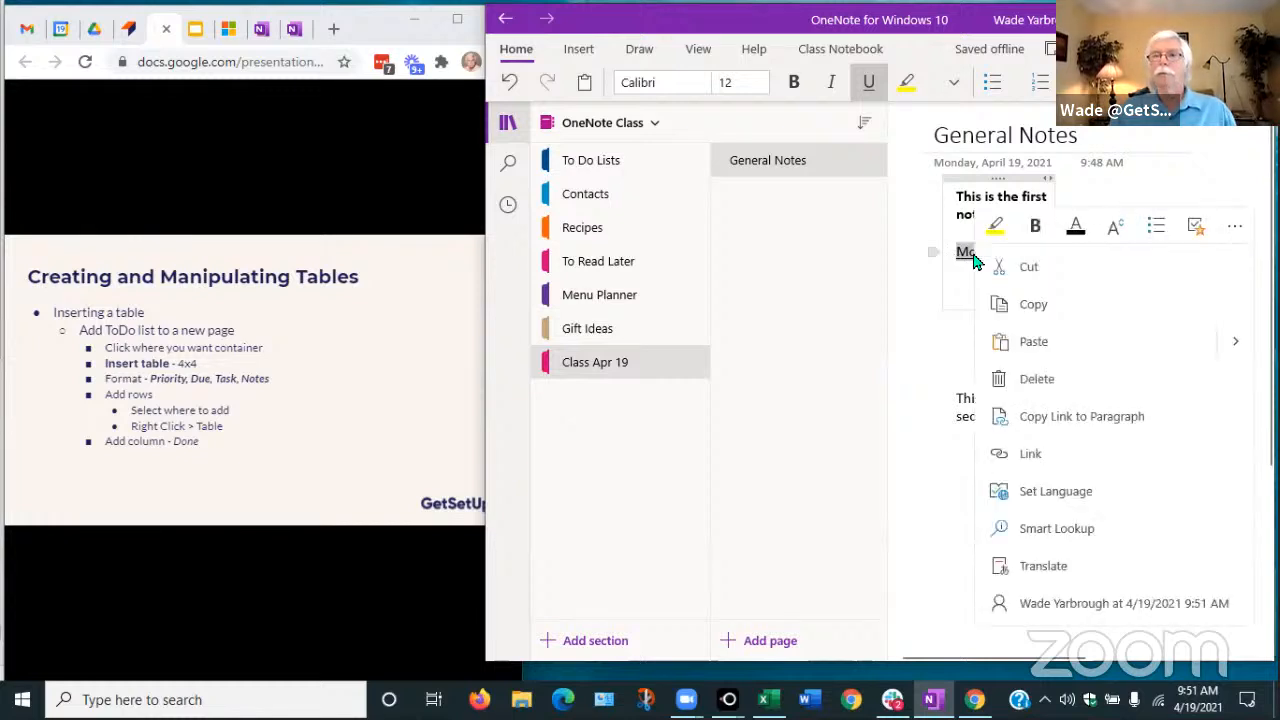
Paste the underlined 'More stuff' beneath the second note's text and widen the first note
{"action": "left_click", "coordinate": [1032, 307]}
{"action": "left_click", "coordinate": [1035, 420]}
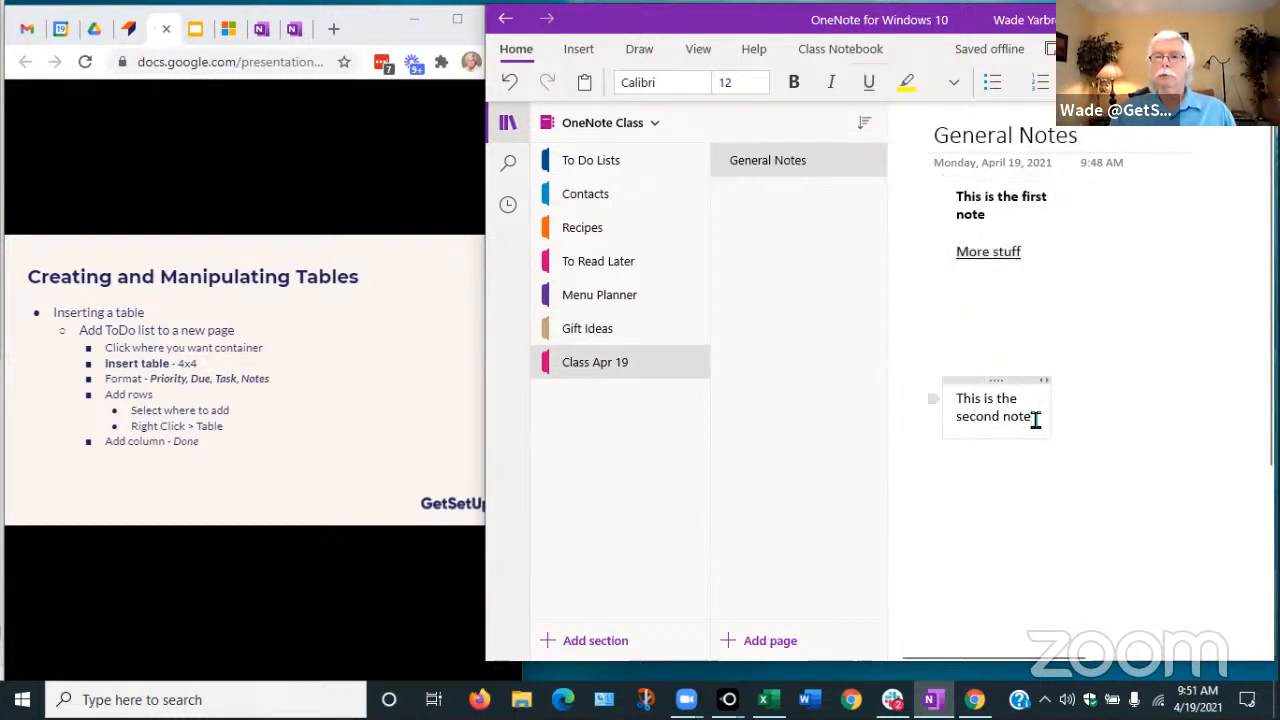
{"action": "key", "text": "Return"}
{"action": "key", "text": "Return"}
{"action": "key", "text": "ctrl+v"}
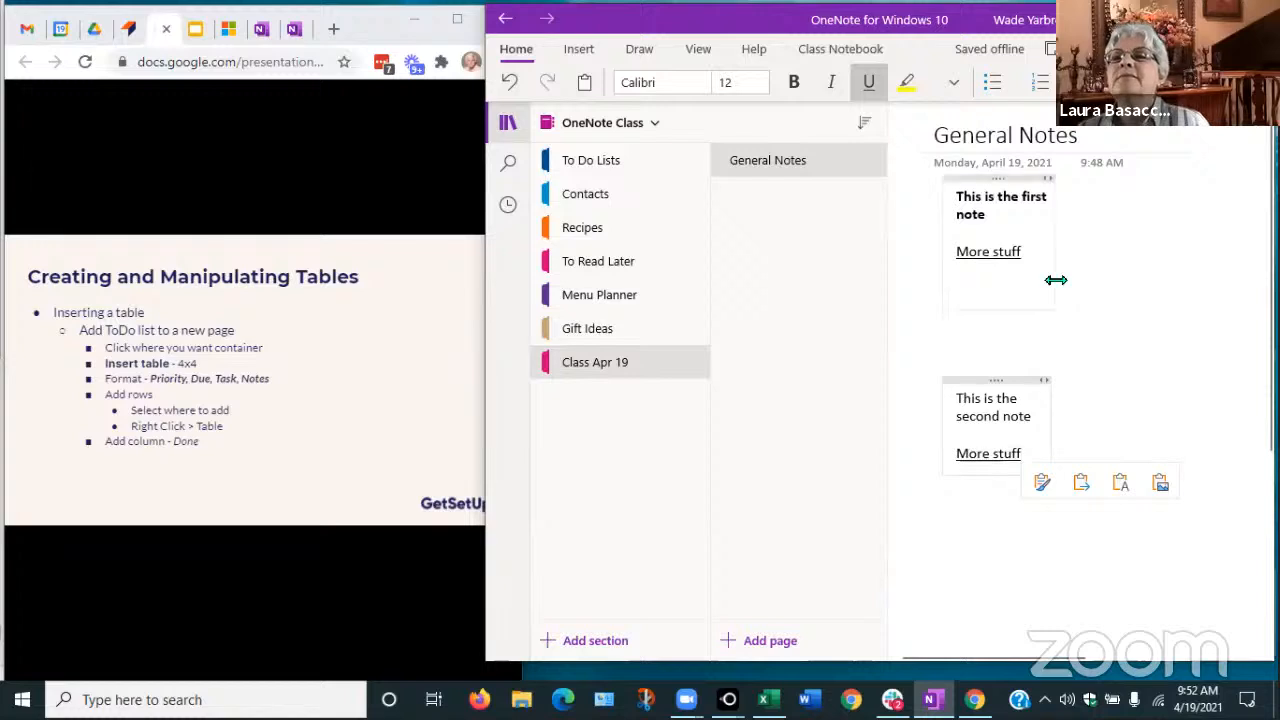
{"action": "left_click_drag", "start_coordinate": [1054, 277], "coordinate": [1168, 278]}
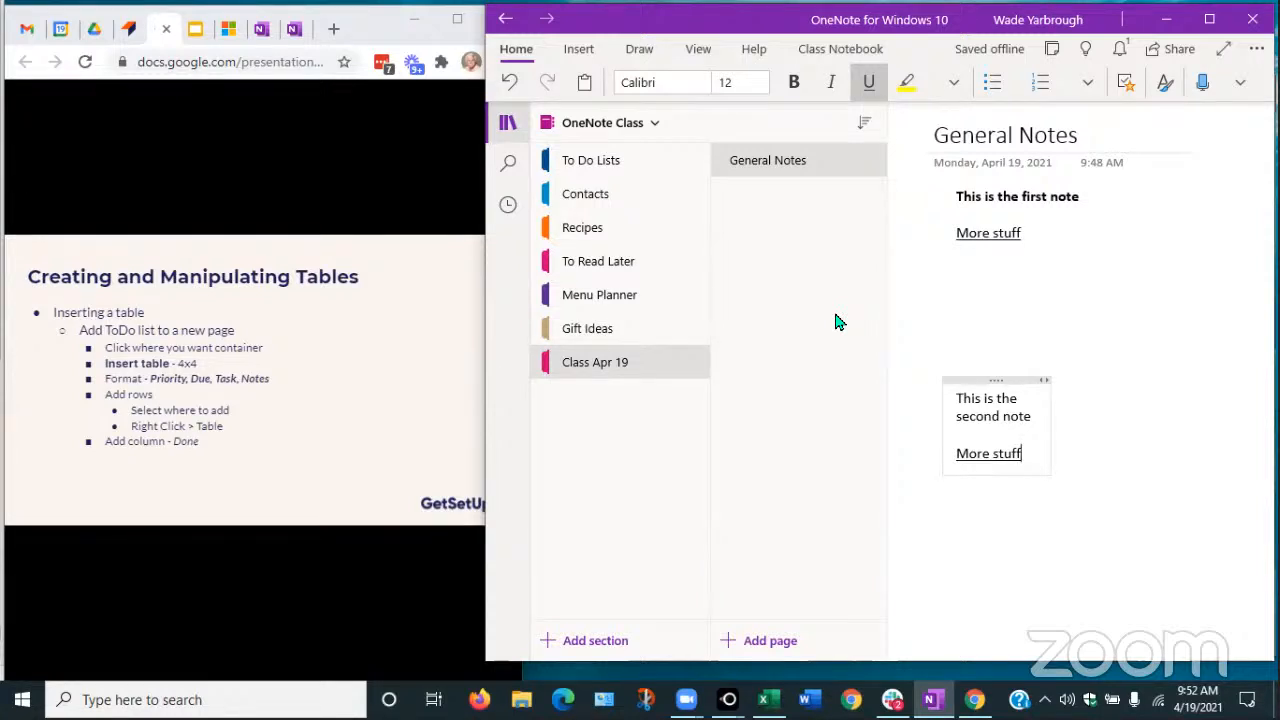
Start a new empty line beneath the second note's underlined 'More stuff'
{"action": "key", "text": "Return"}
{"action": "key", "text": "Return"}
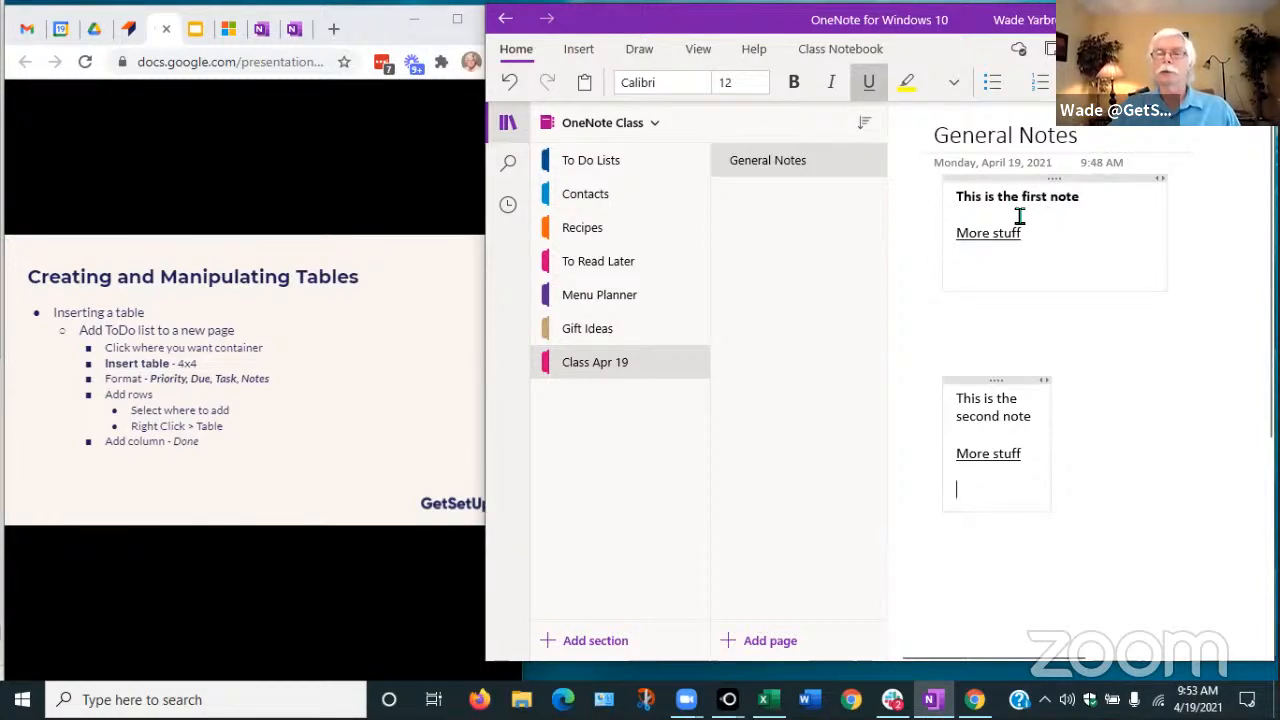
Bullet 'More stuff' in the first note and start a new bullet line below it
{"action": "left_click", "coordinate": [953, 235]}
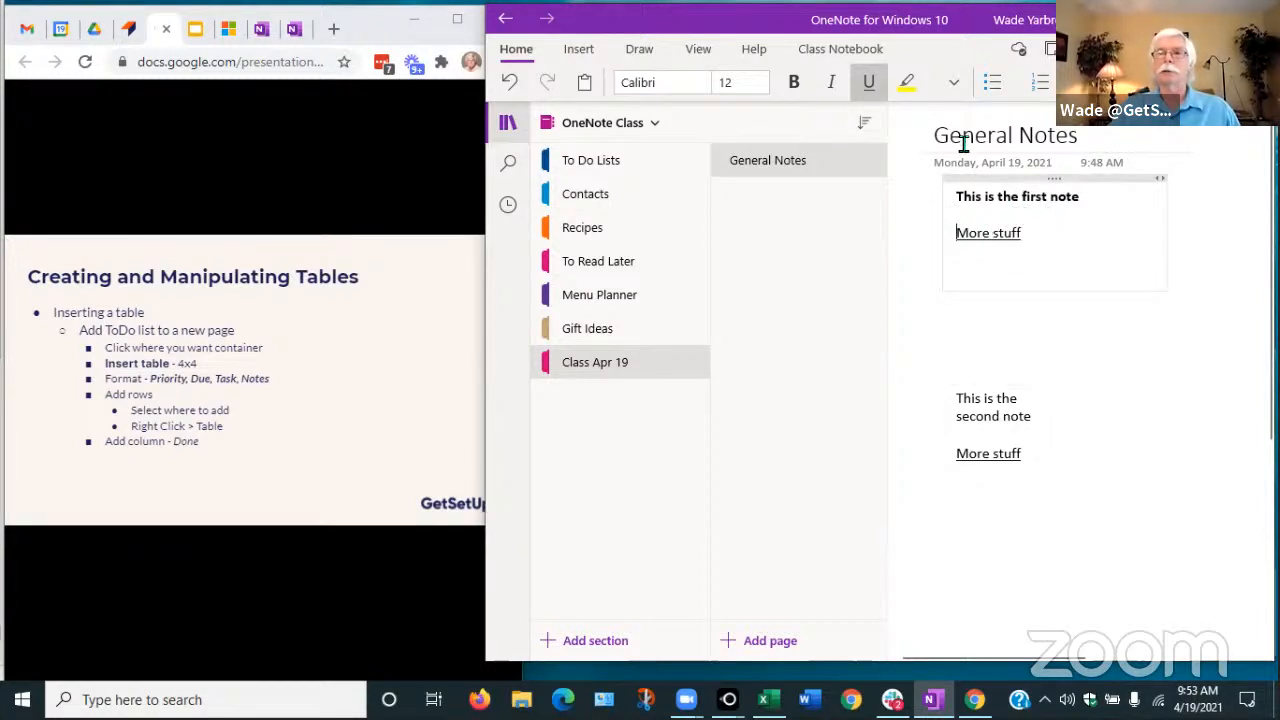
{"action": "left_click", "coordinate": [992, 82]}
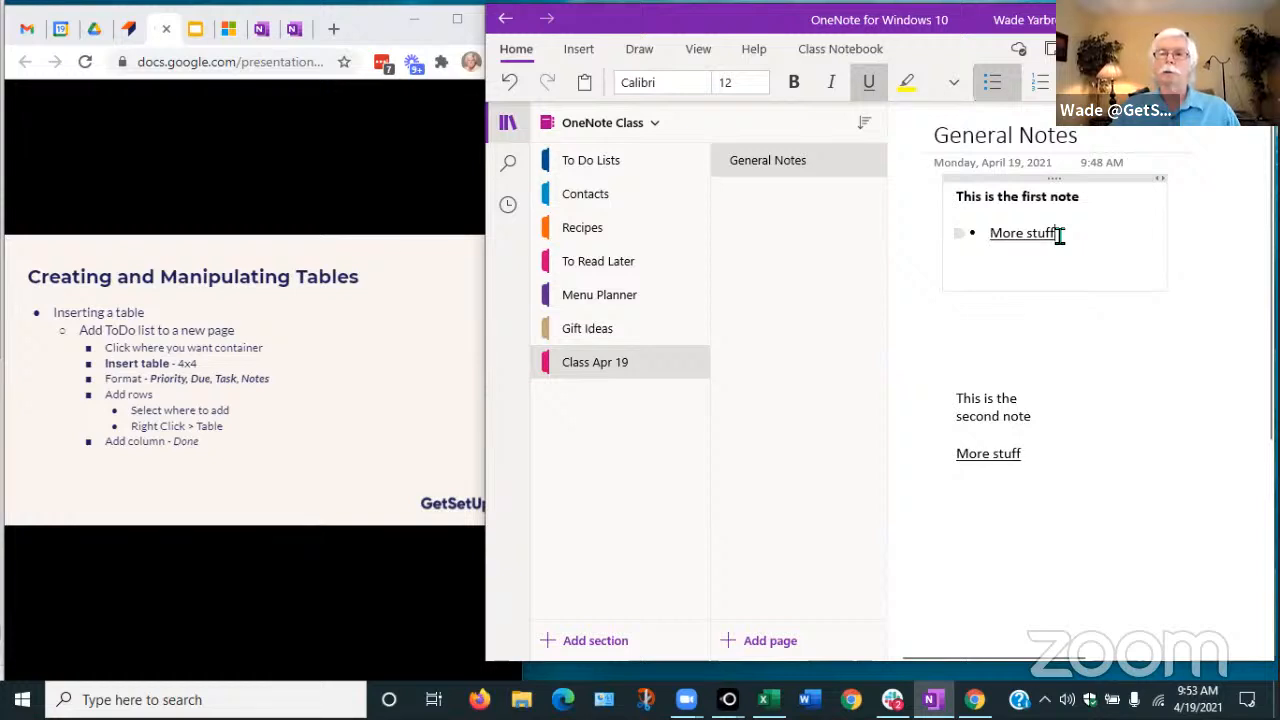
{"action": "key", "text": "Return"}
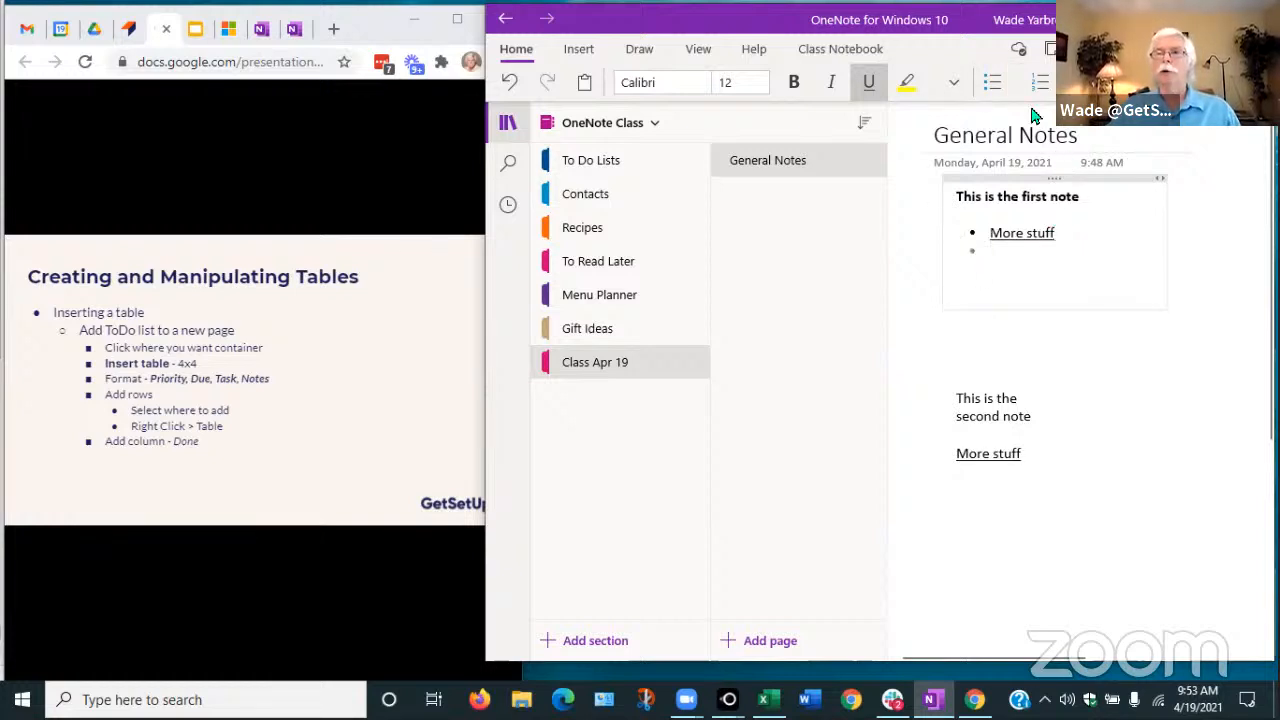
Number 'More stuff' in the second note, widen that note, and add a new blank page
{"action": "left_click", "coordinate": [957, 453]}
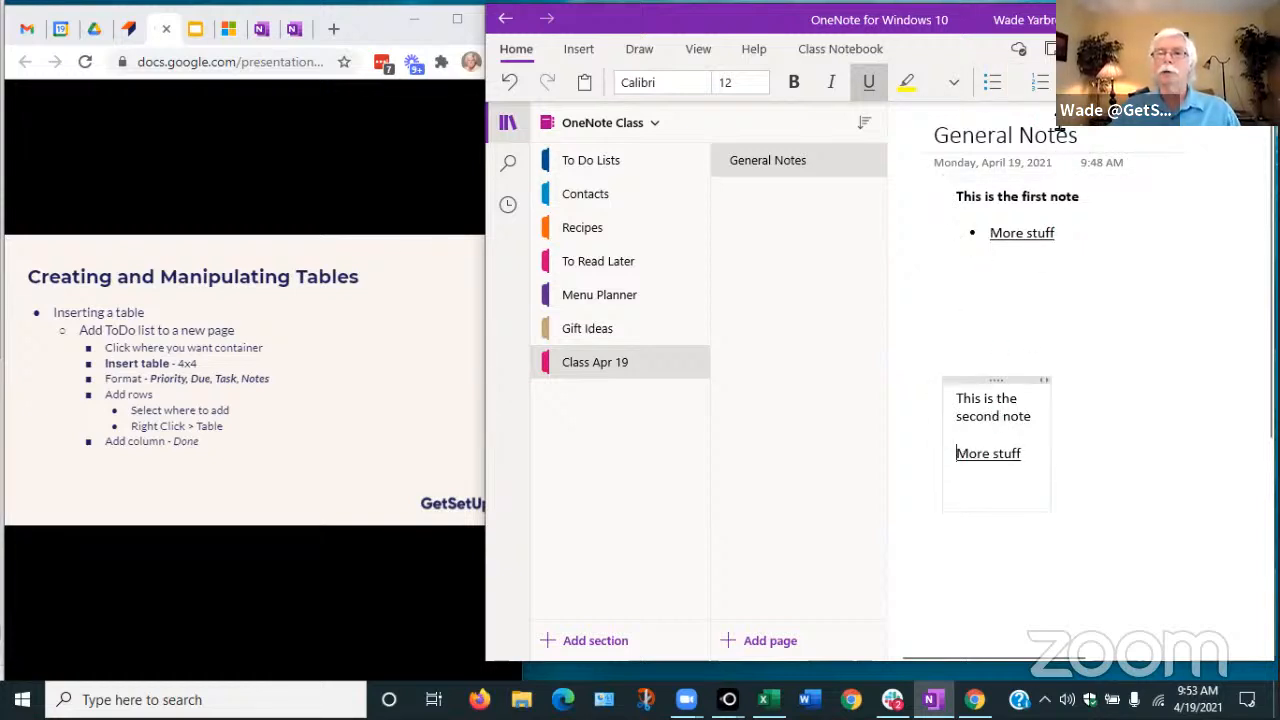
{"action": "left_click", "coordinate": [1038, 90]}
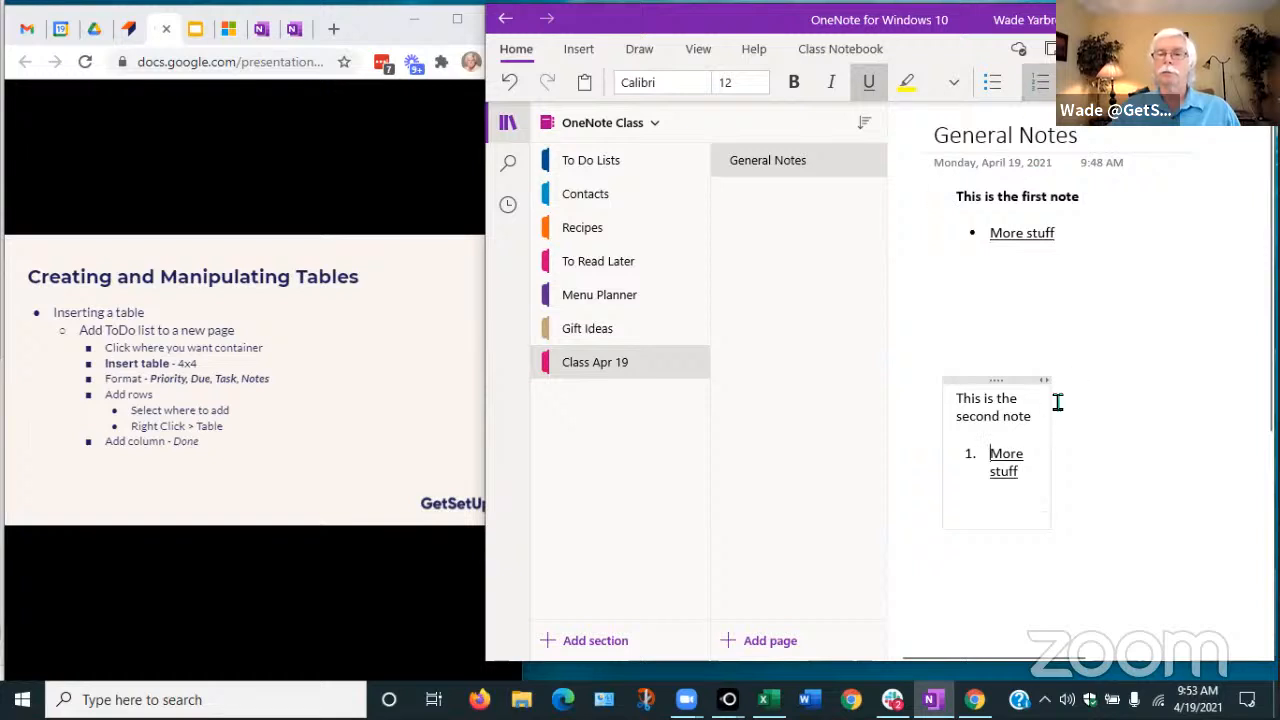
{"action": "left_click_drag", "start_coordinate": [1057, 446], "coordinate": [1174, 432]}
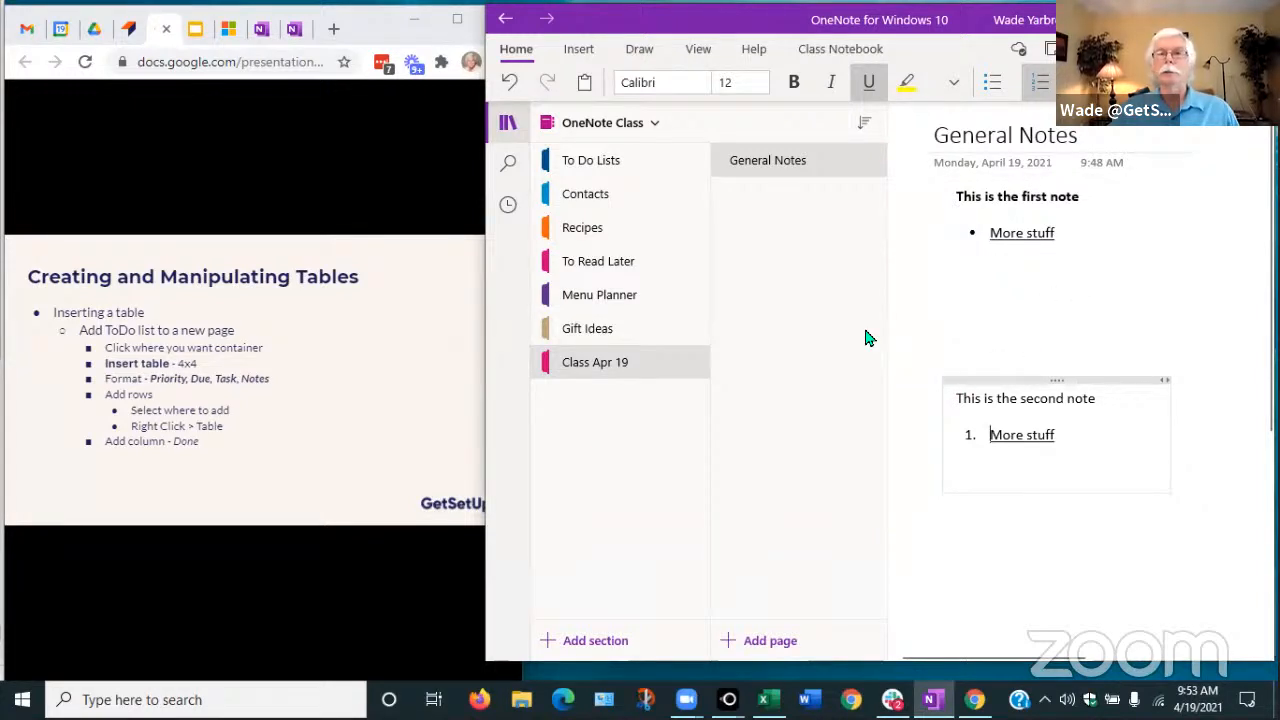
{"action": "left_click", "coordinate": [747, 650]}
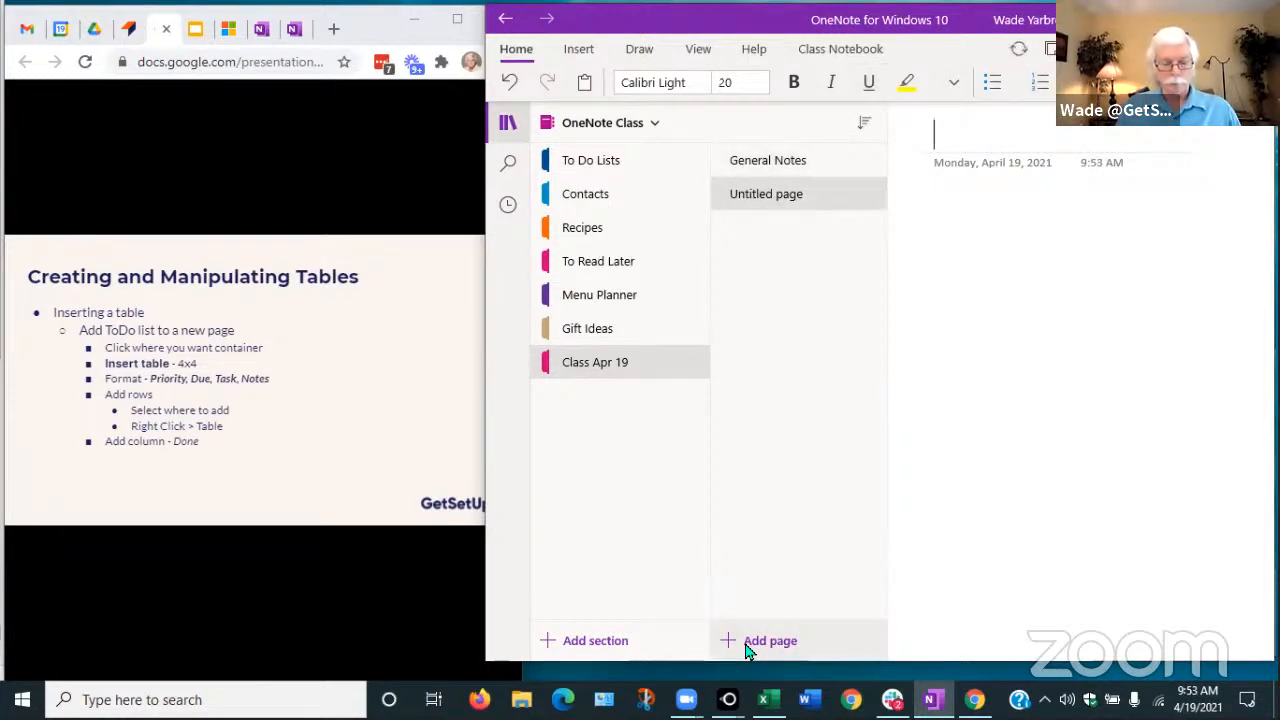
Title the new page 'To Do List' and move into the page body
{"action": "type", "text": "To D"}
{"action": "type", "text": "o List"}
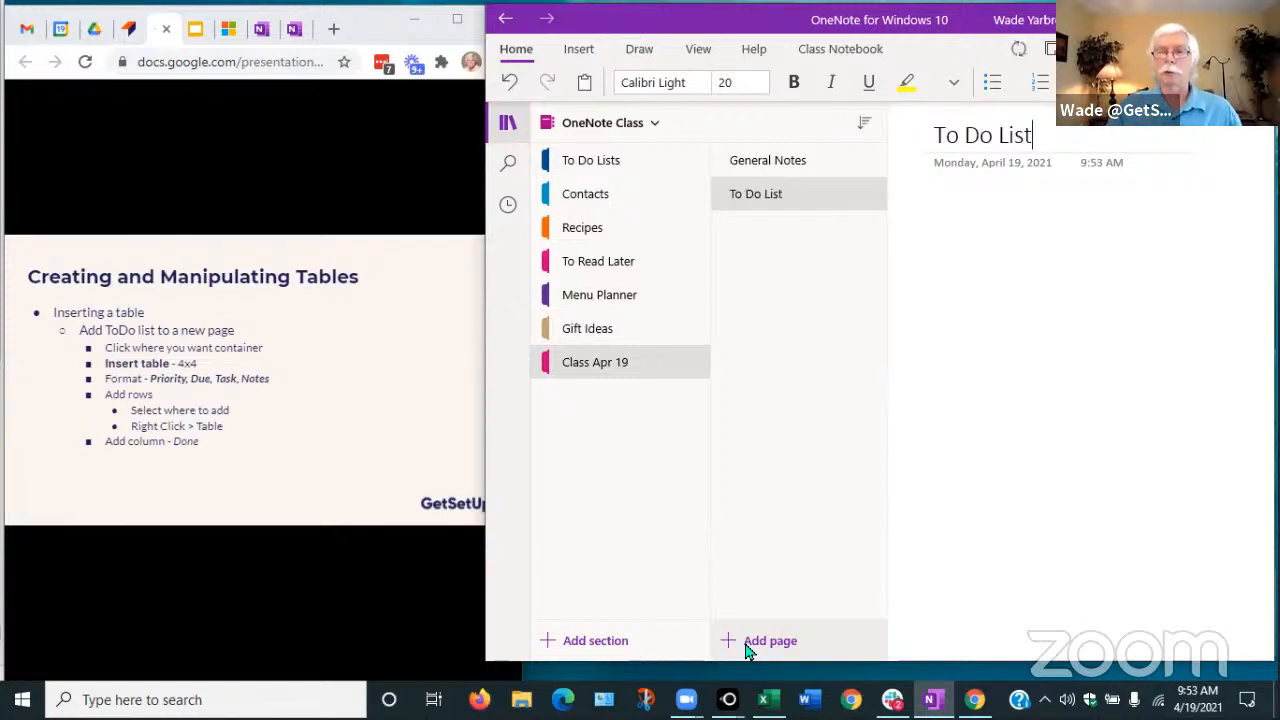
{"action": "left_click", "coordinate": [937, 212]}
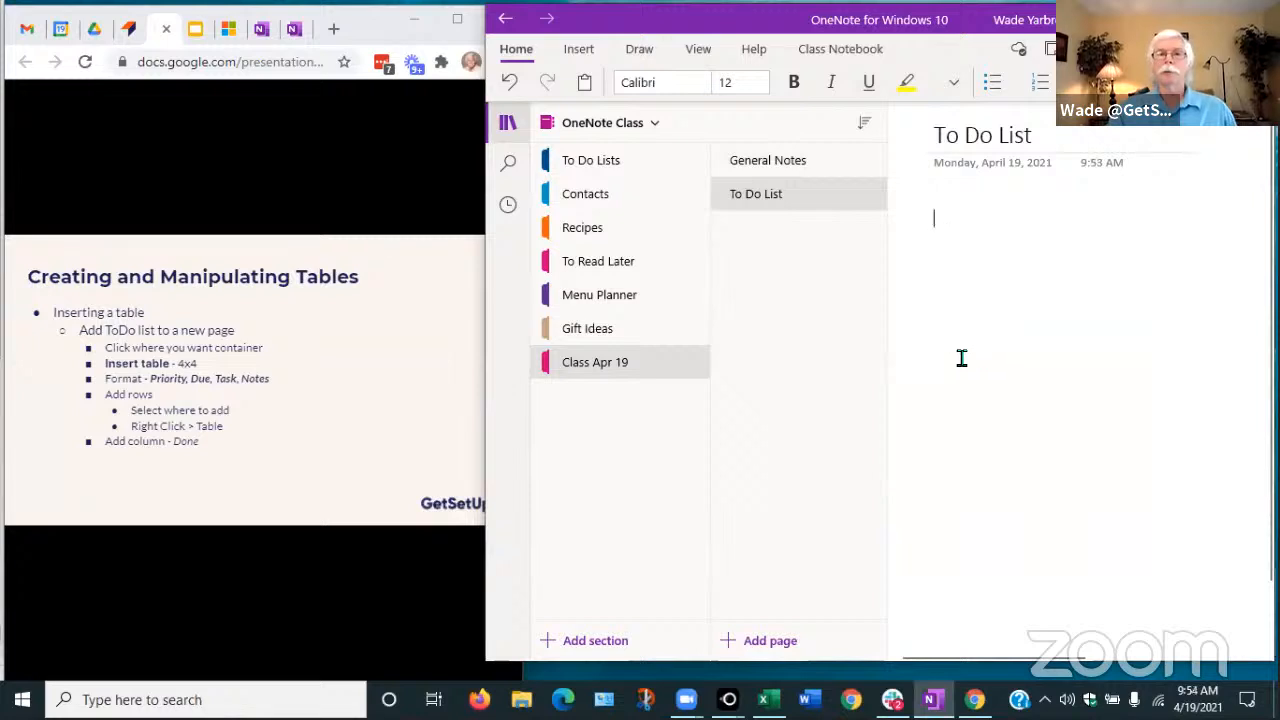
Insert a 4 x 4 table from the Insert tab below the page title
{"action": "left_click", "coordinate": [575, 51]}
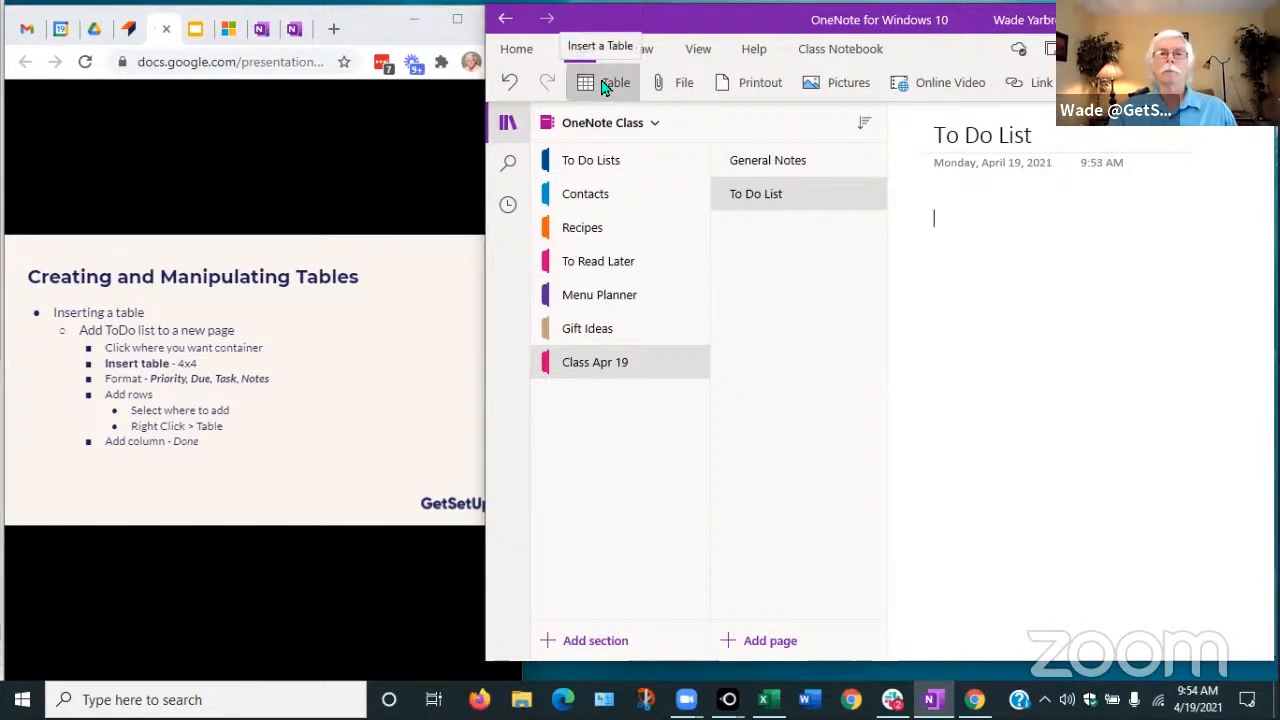
{"action": "left_click", "coordinate": [603, 87]}
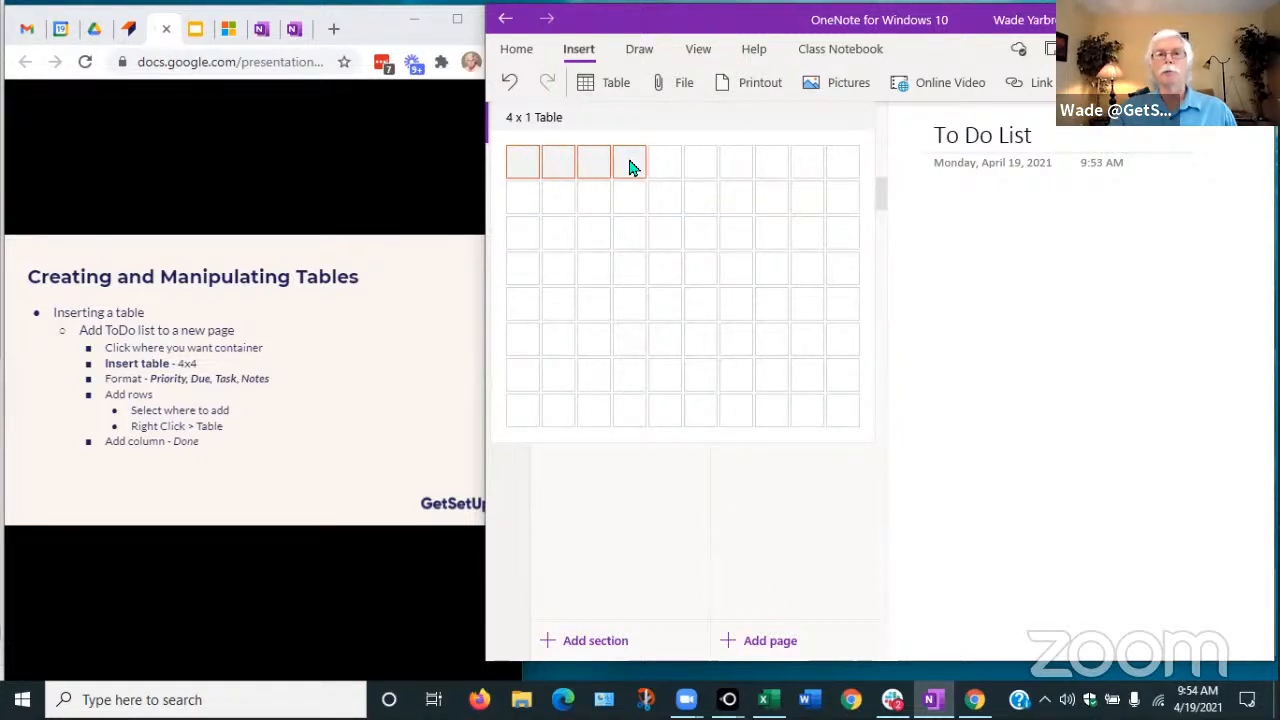
{"action": "left_click", "coordinate": [630, 268]}
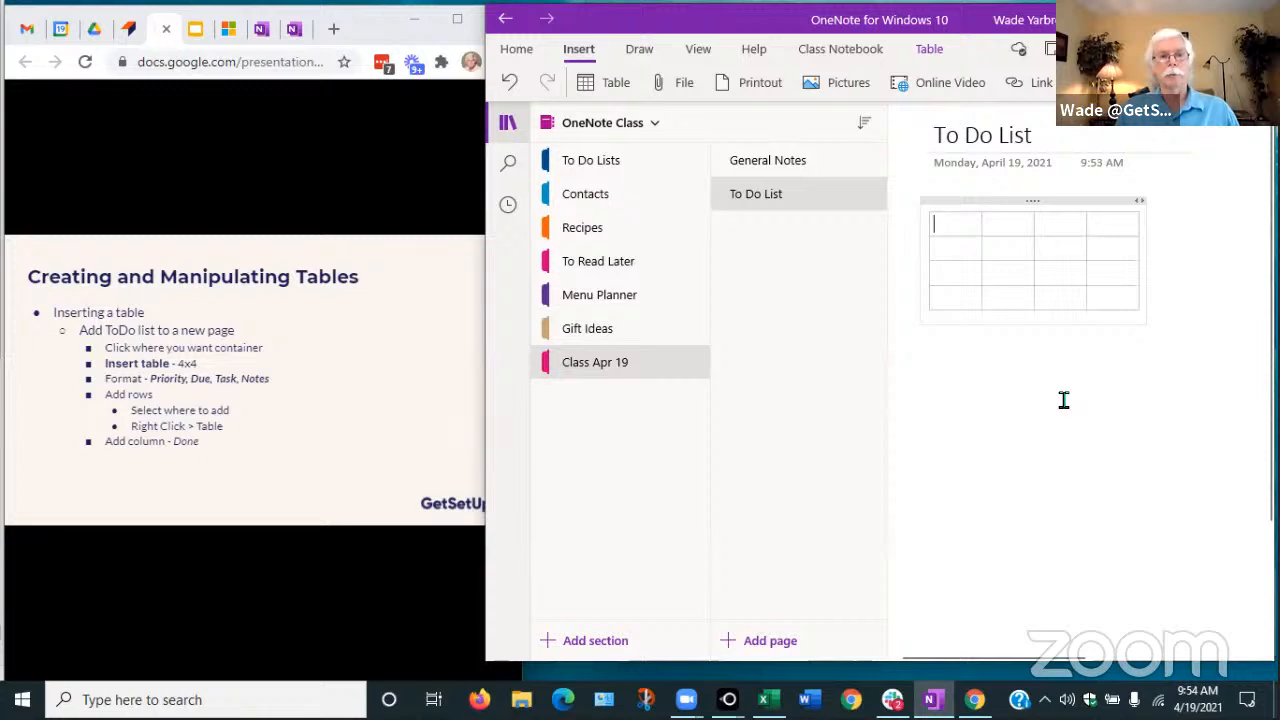
Enter the Priority, Due and Task headers and begin 'Notes' in the fourth header cell
{"action": "type", "text": "Pri"}
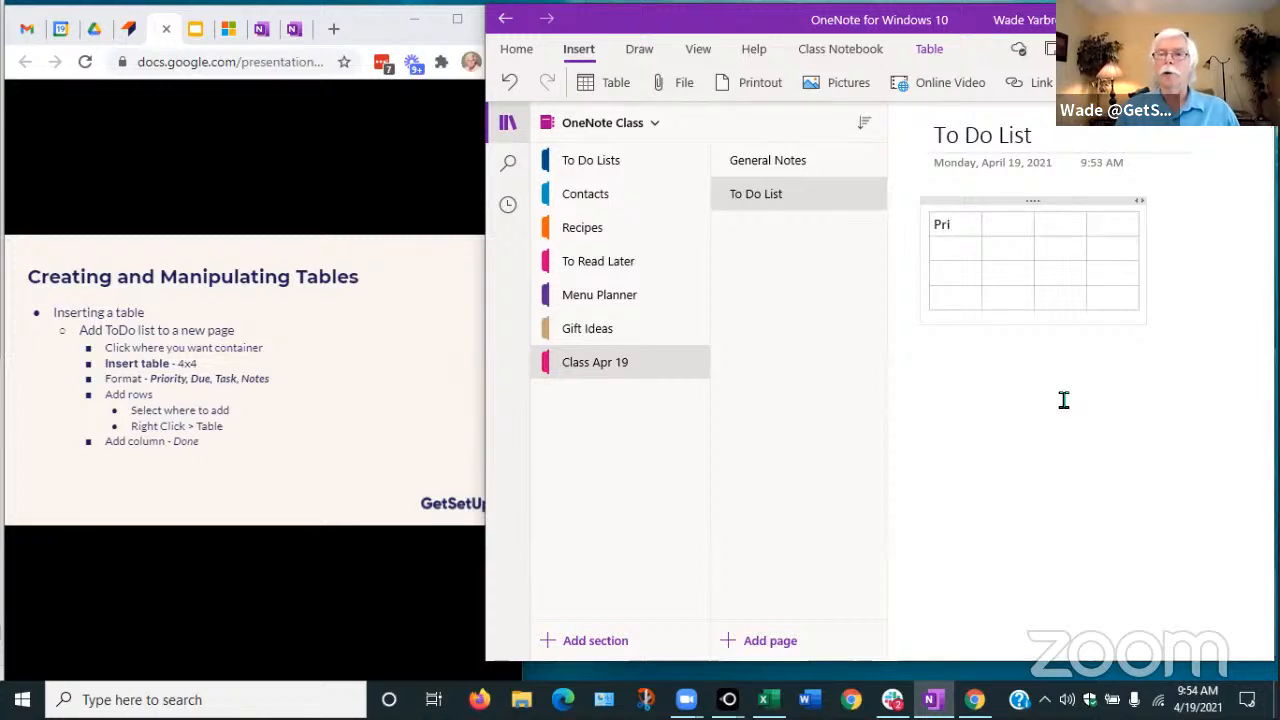
{"action": "type", "text": "ority"}
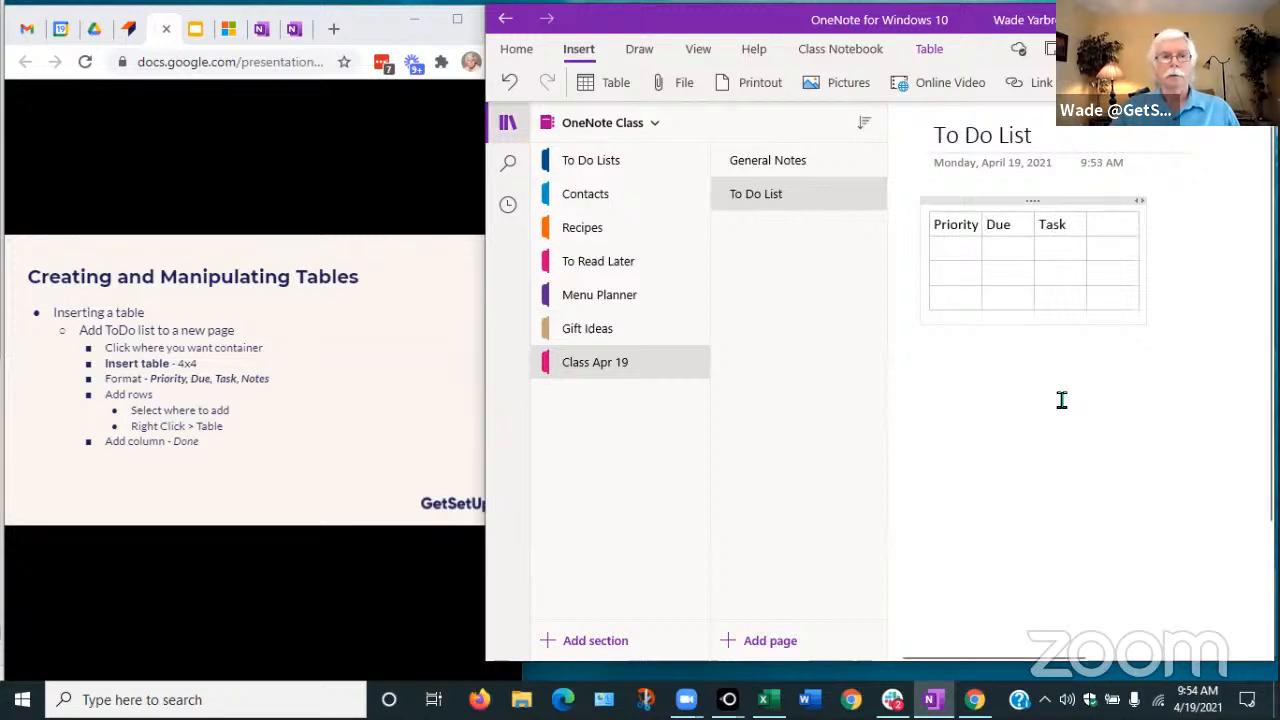
{"action": "left_click", "coordinate": [1113, 225]}
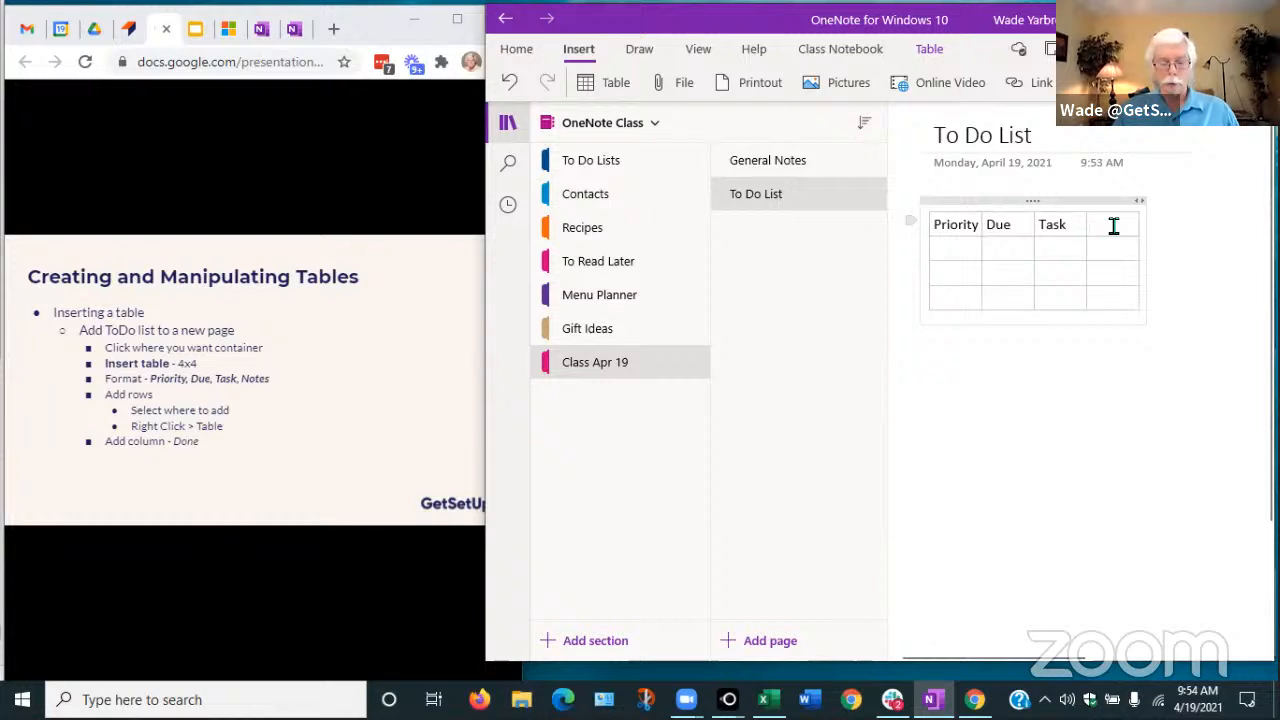
{"action": "type", "text": "Notes"}
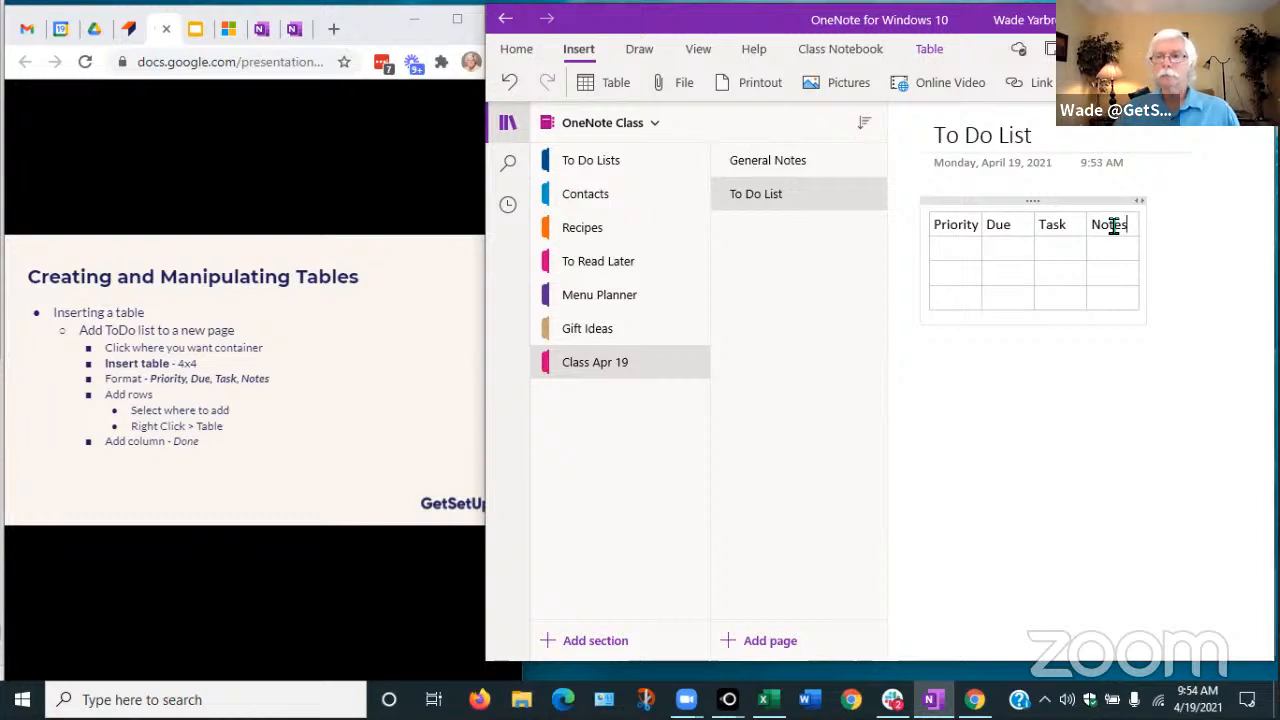
Fill the first task row with A, 4/25, Finish work assignment and No notes, then hide navigation
{"action": "left_click", "coordinate": [957, 249]}
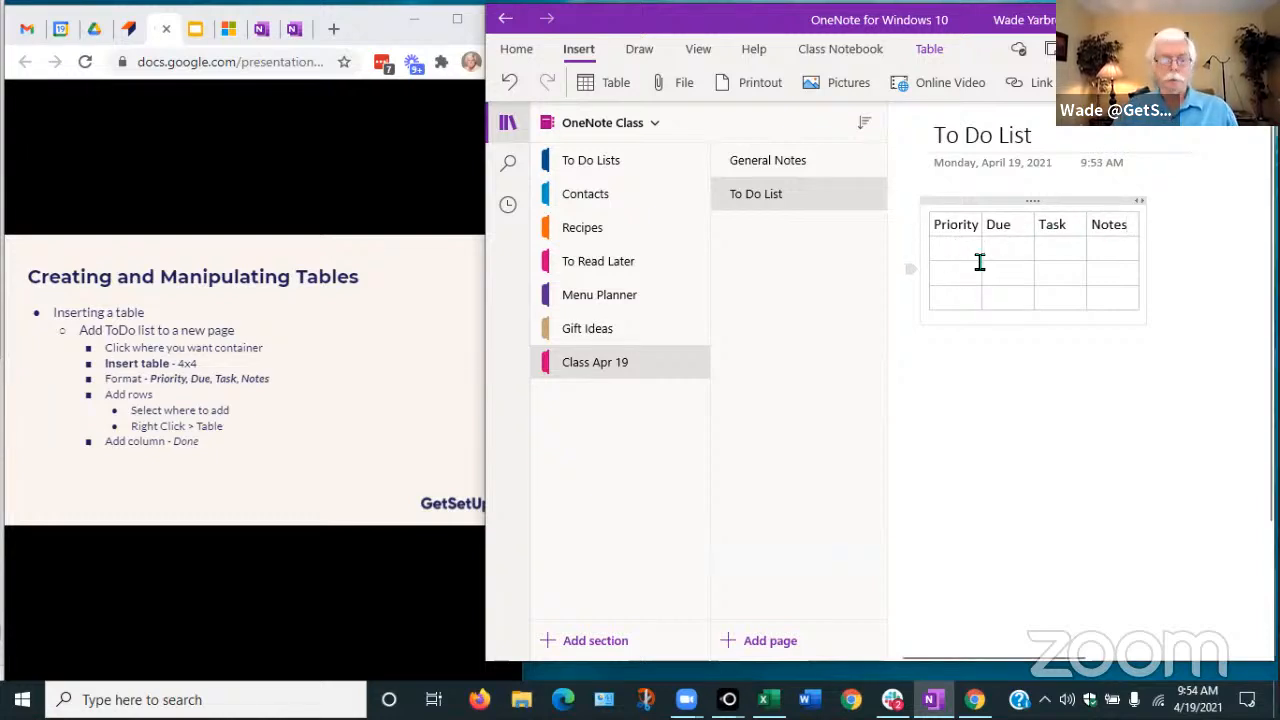
{"action": "type", "text": "A"}
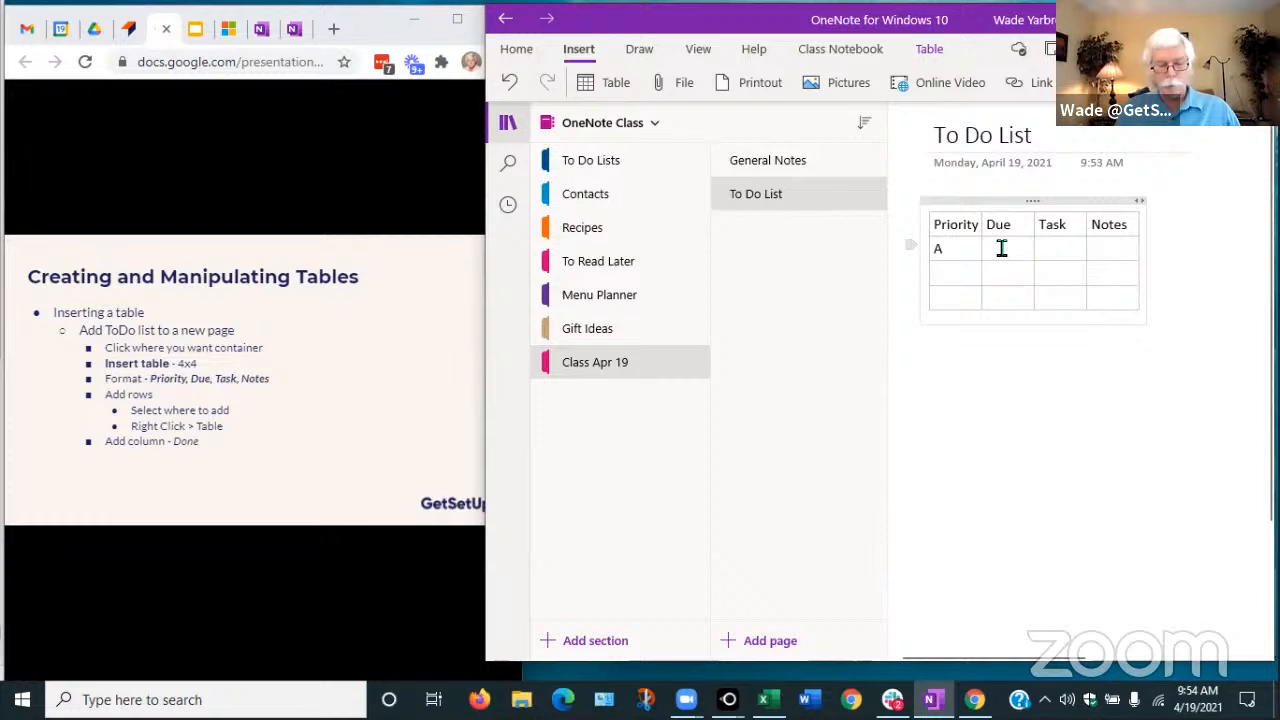
{"action": "left_click", "coordinate": [1001, 249]}
{"action": "type", "text": "4/25"}
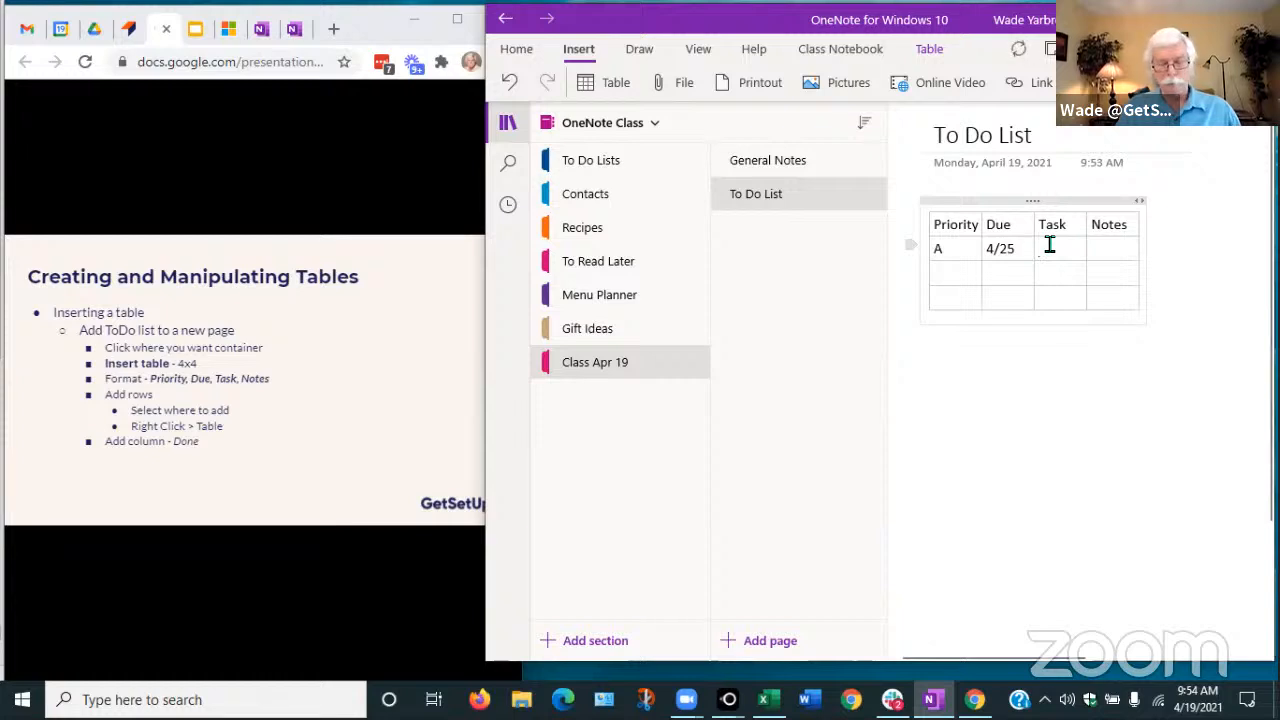
{"action": "type", "text": "Finish"}
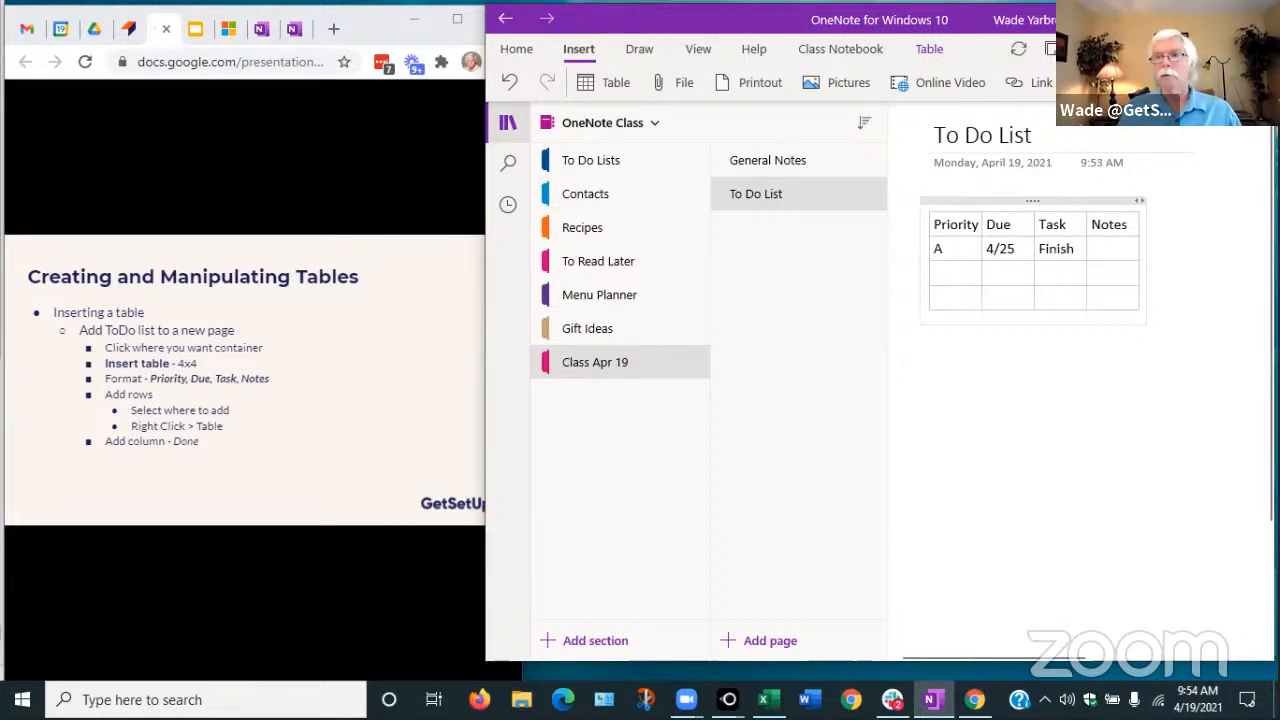
{"action": "type", "text": " wo"}
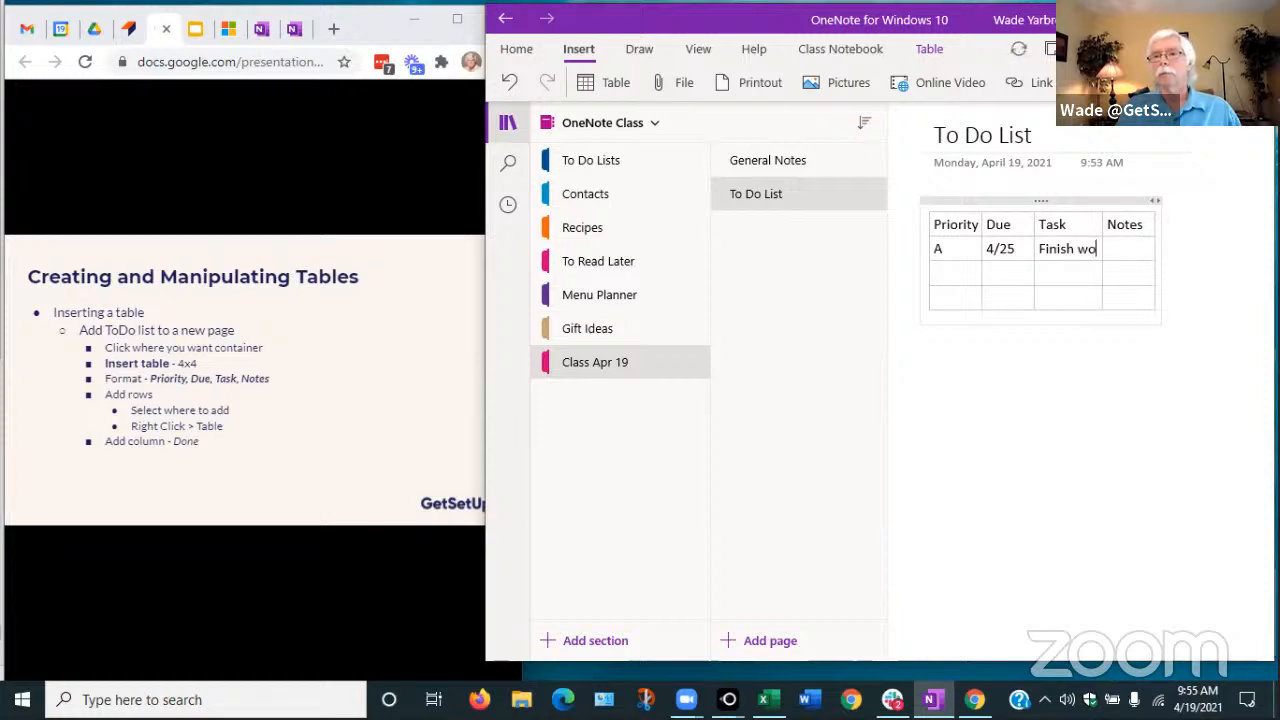
{"action": "type", "text": "rk assignment"}
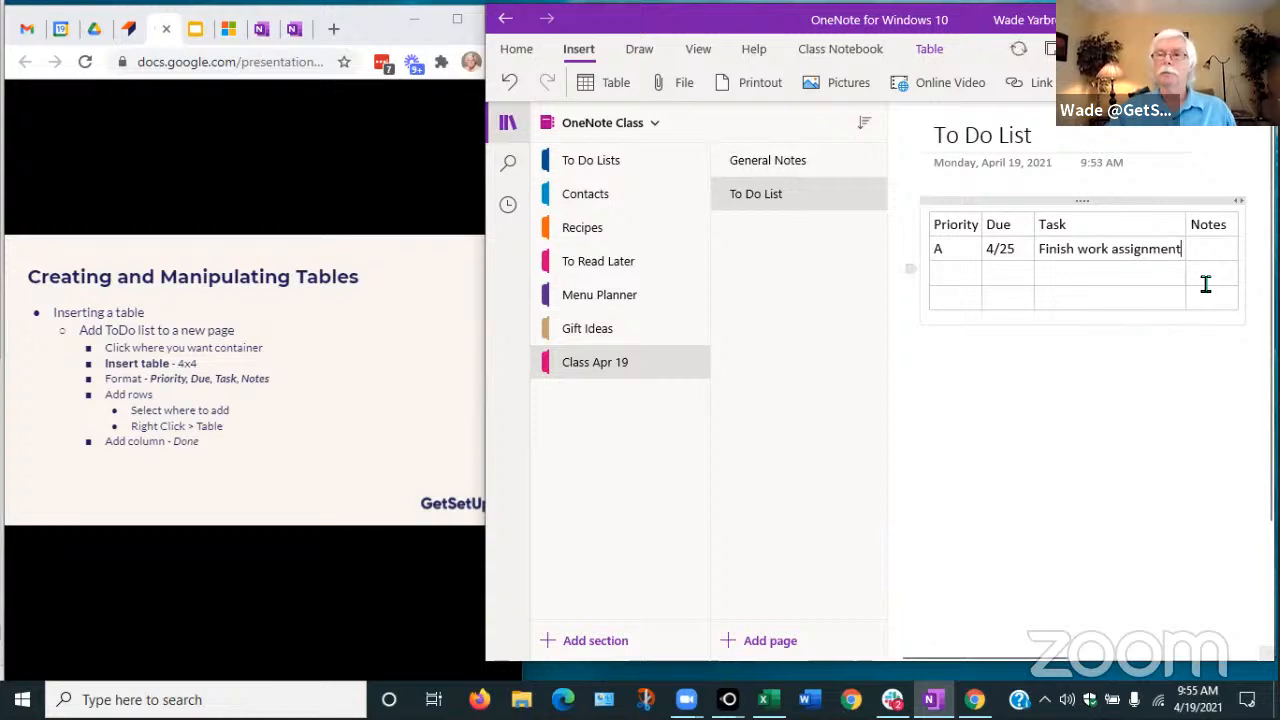
{"action": "left_click", "coordinate": [1202, 249]}
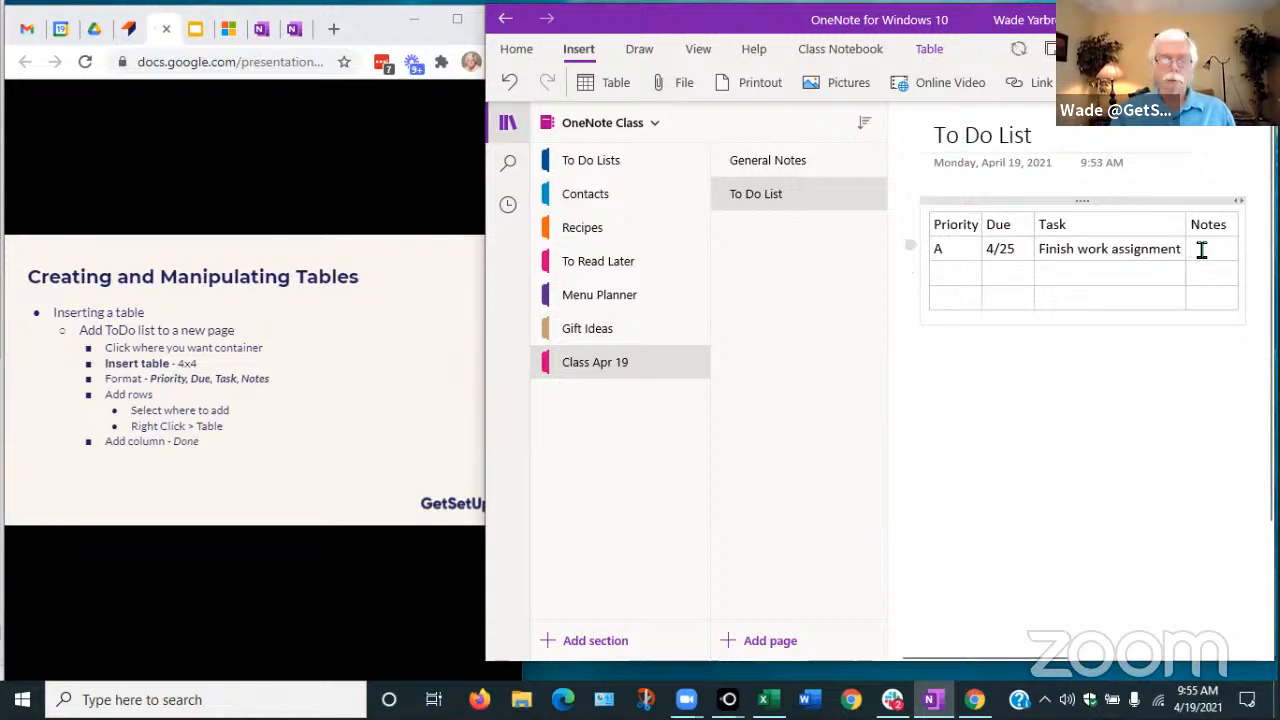
{"action": "type", "text": "No"}
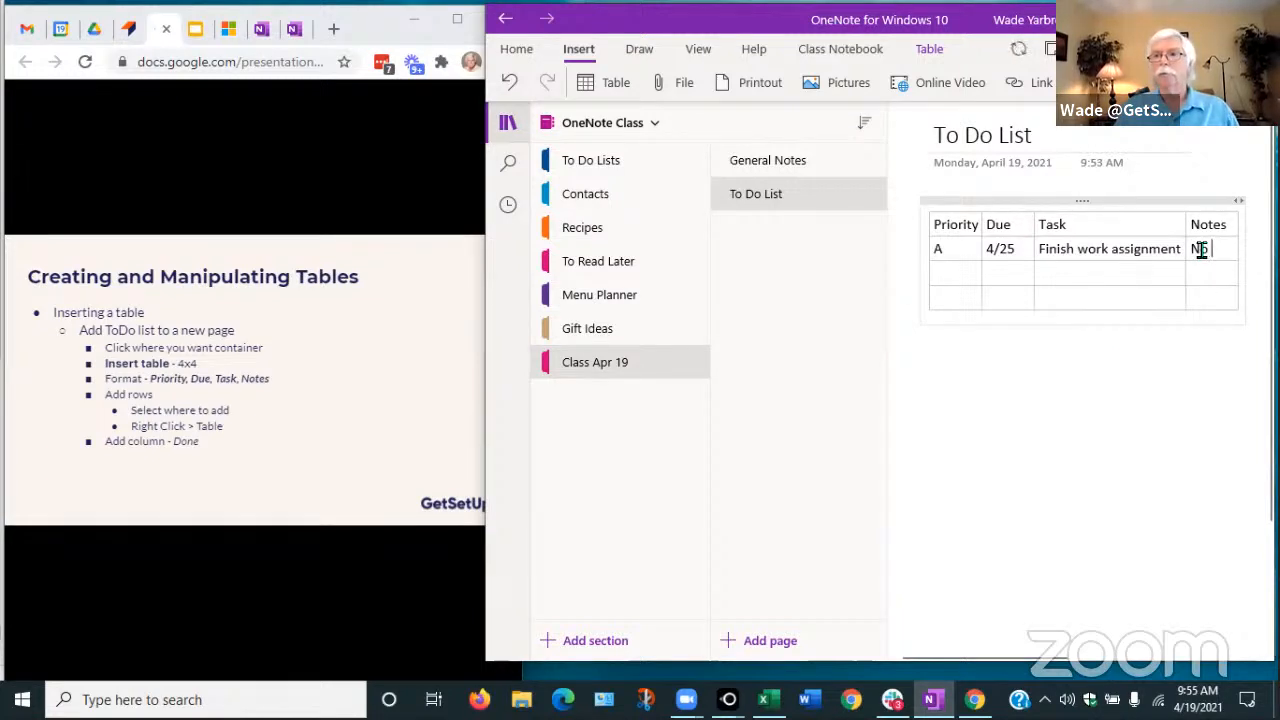
{"action": "type", "text": " notes"}
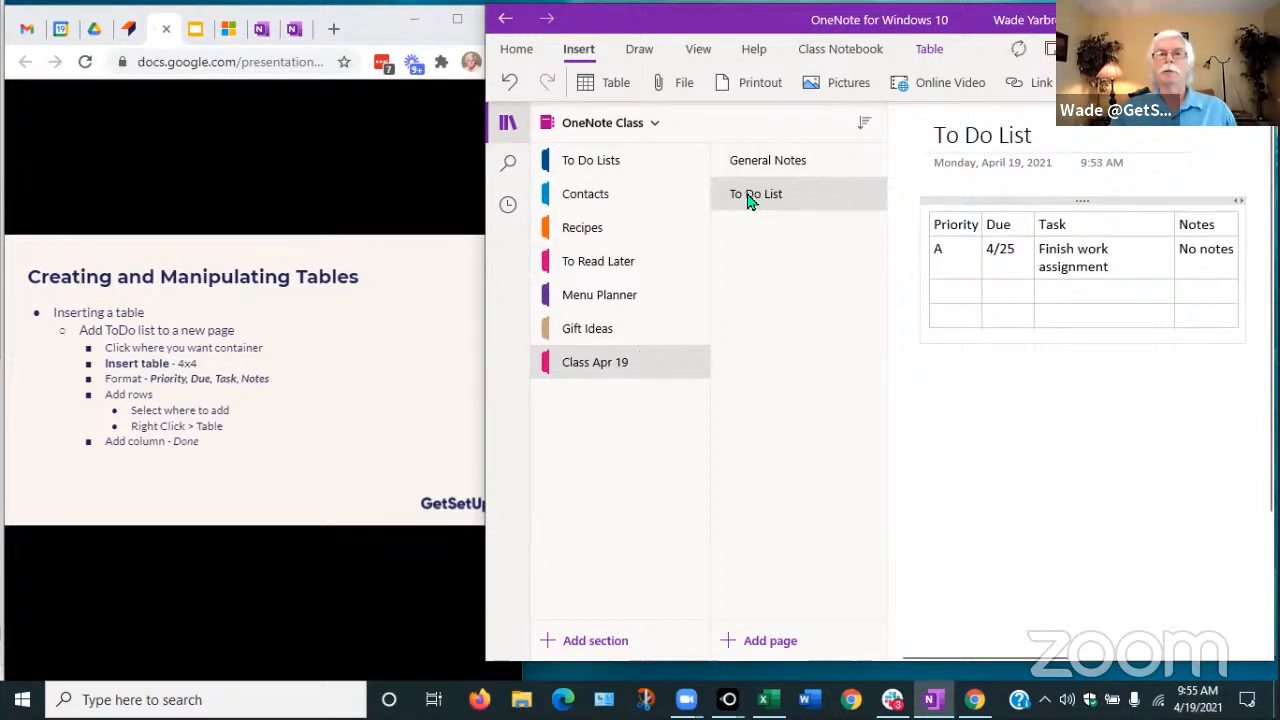
{"action": "left_click", "coordinate": [507, 122]}
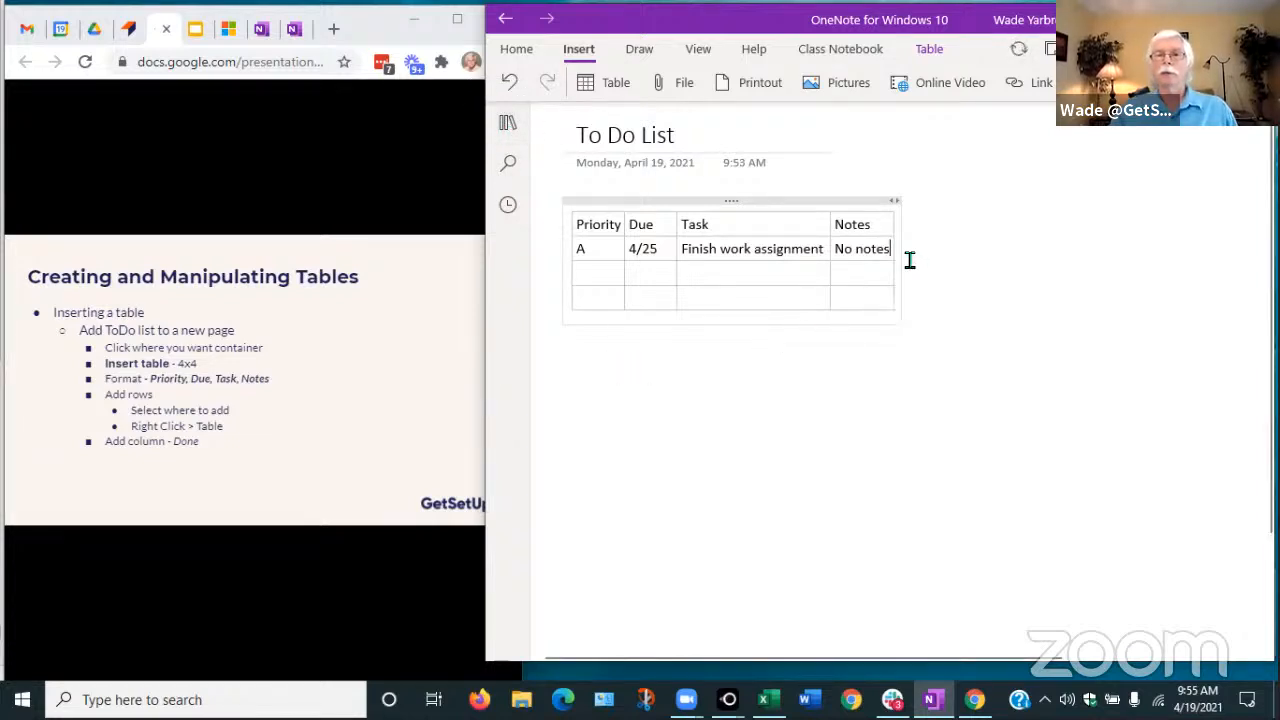
Widen the table's note container, then drag the Notes and Task columns wider
{"action": "left_click_drag", "start_coordinate": [906, 256], "coordinate": [1114, 256]}
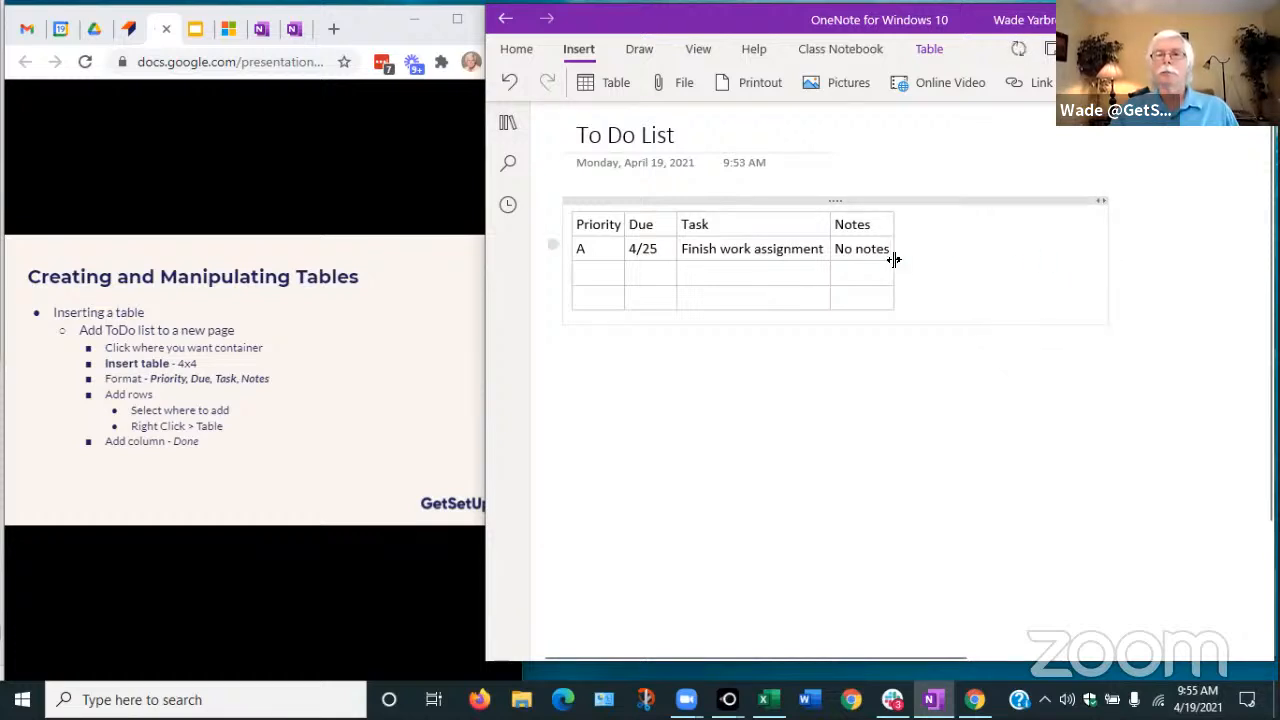
{"action": "left_click_drag", "start_coordinate": [901, 257], "coordinate": [1072, 255]}
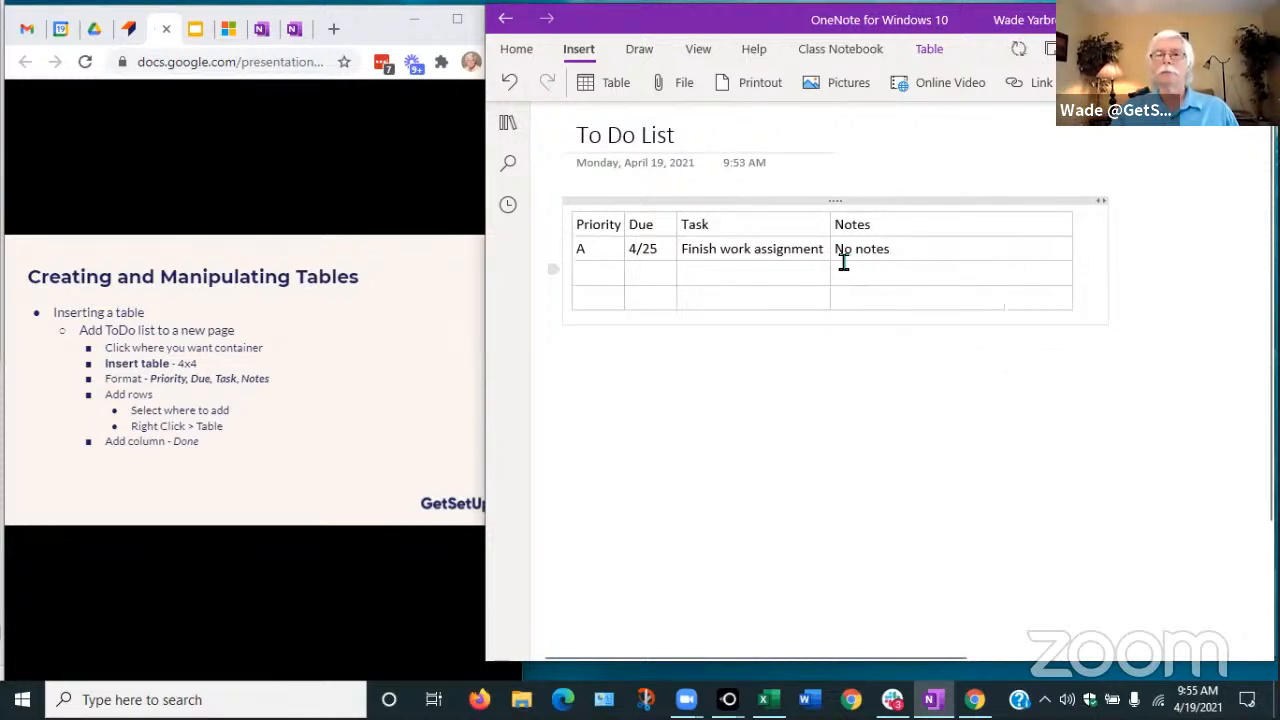
{"action": "left_click_drag", "start_coordinate": [831, 261], "coordinate": [932, 260]}
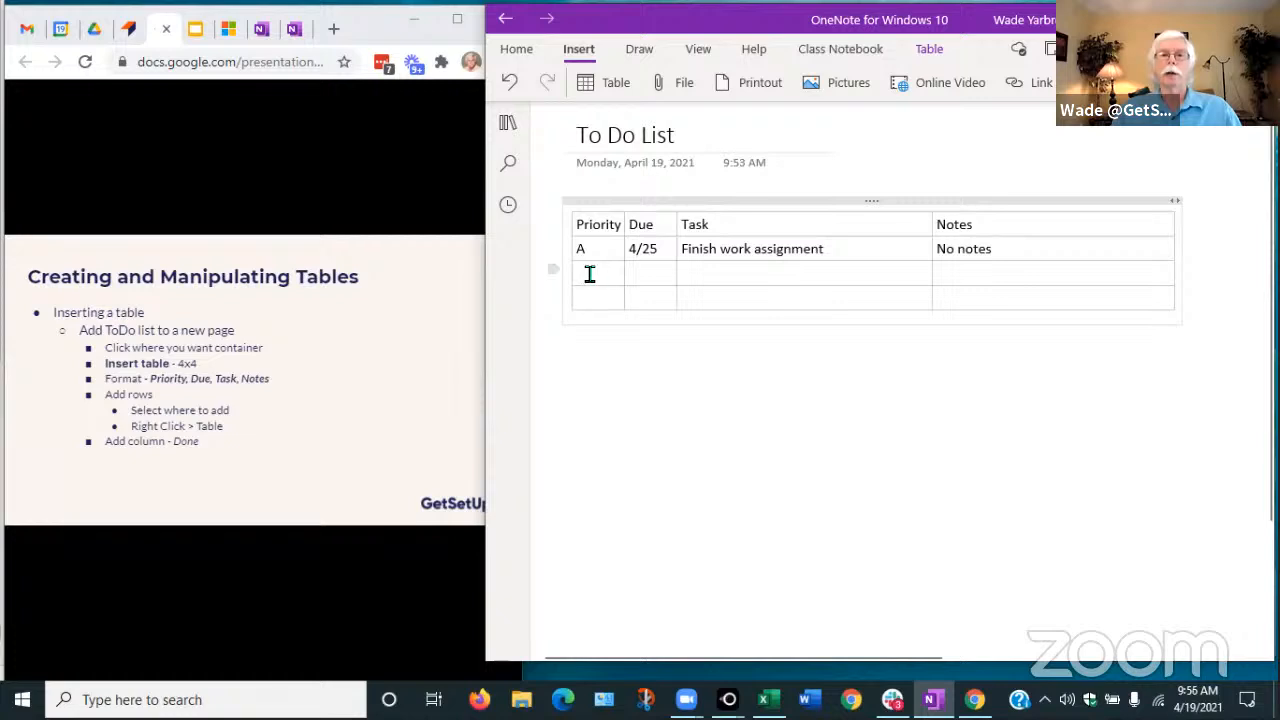
Insert an empty row below the blank rows via Table > Insert Below
{"action": "right_click", "coordinate": [584, 272]}
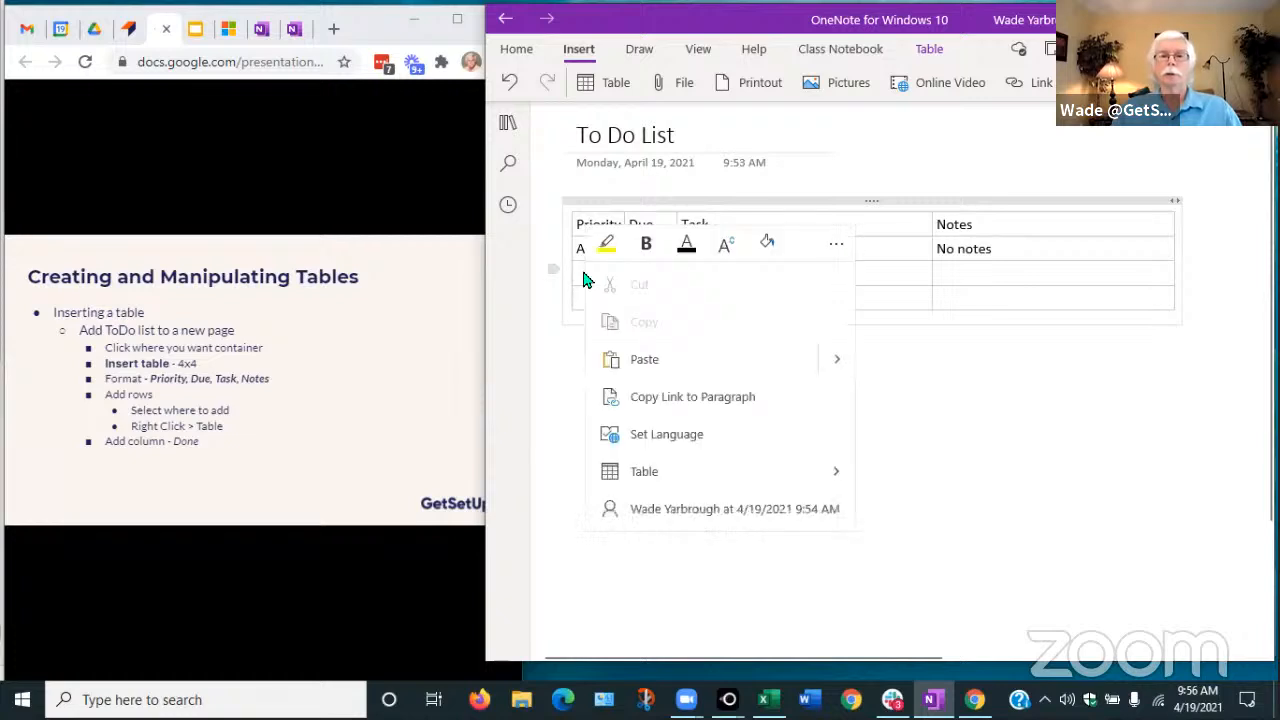
{"action": "left_click", "coordinate": [643, 470]}
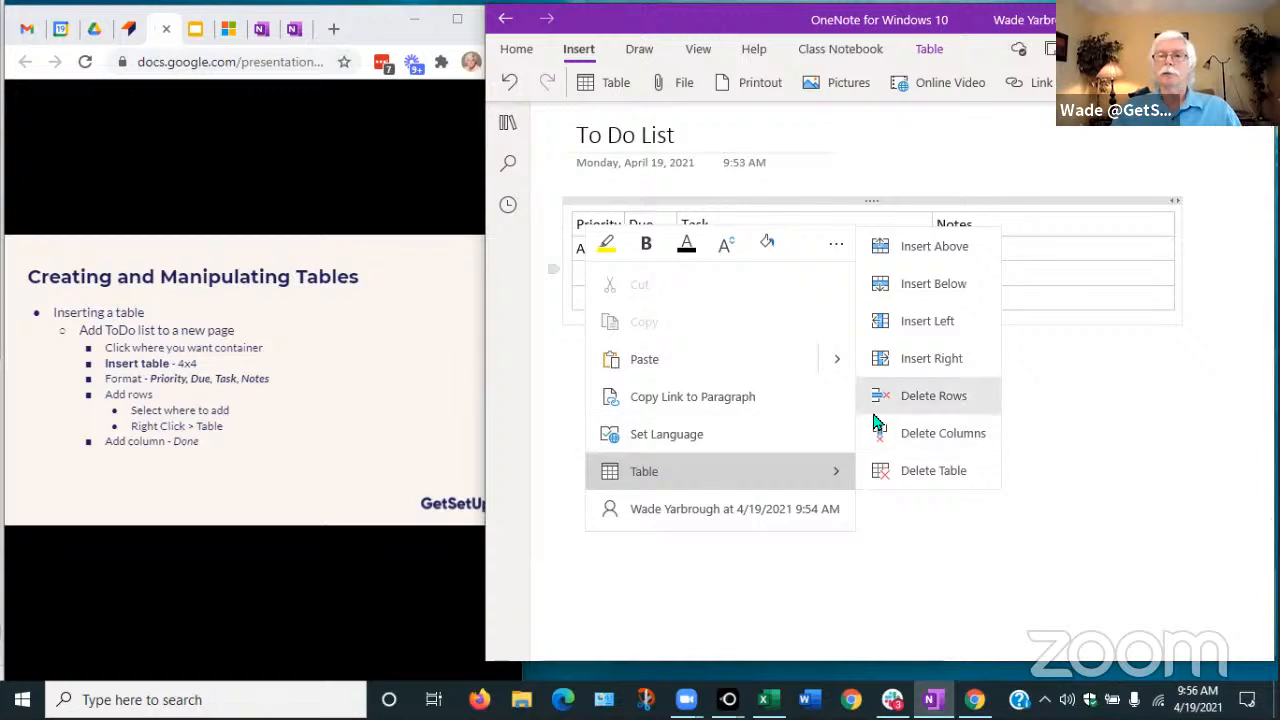
{"action": "left_click", "coordinate": [918, 288]}
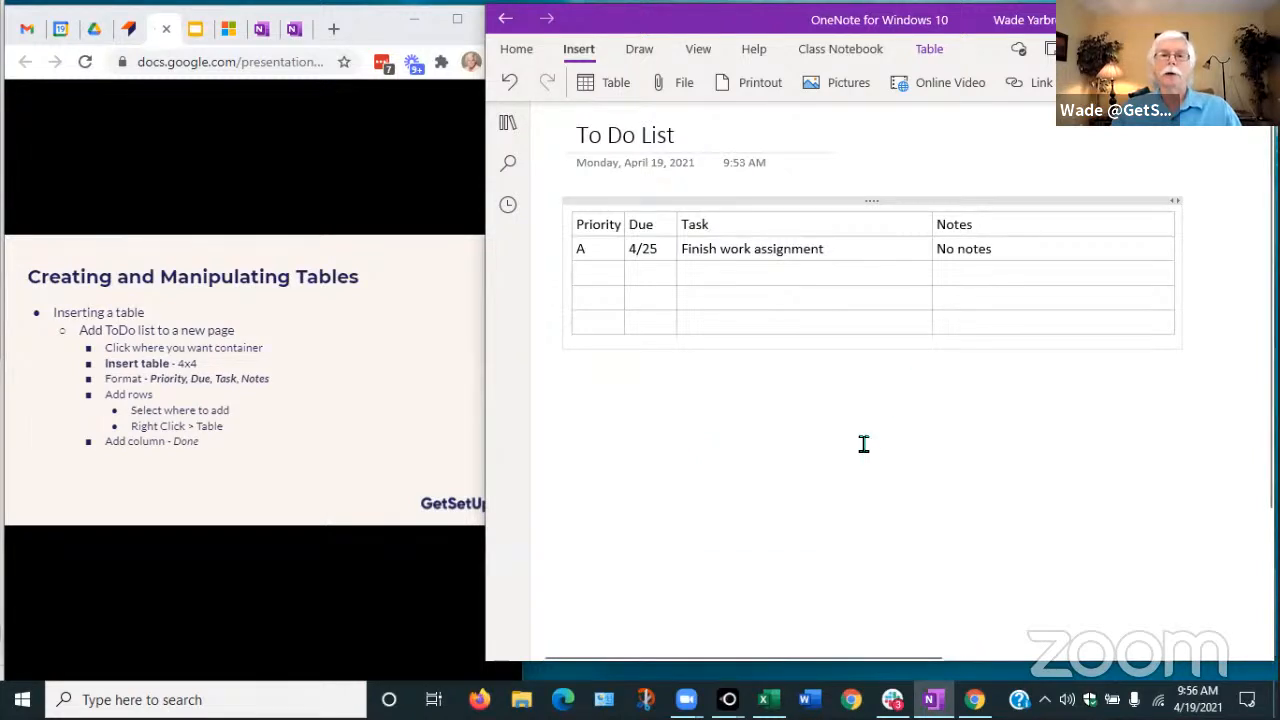
Insert a blank row above the A task row, then select three rows' Priority cells
{"action": "left_click", "coordinate": [601, 249]}
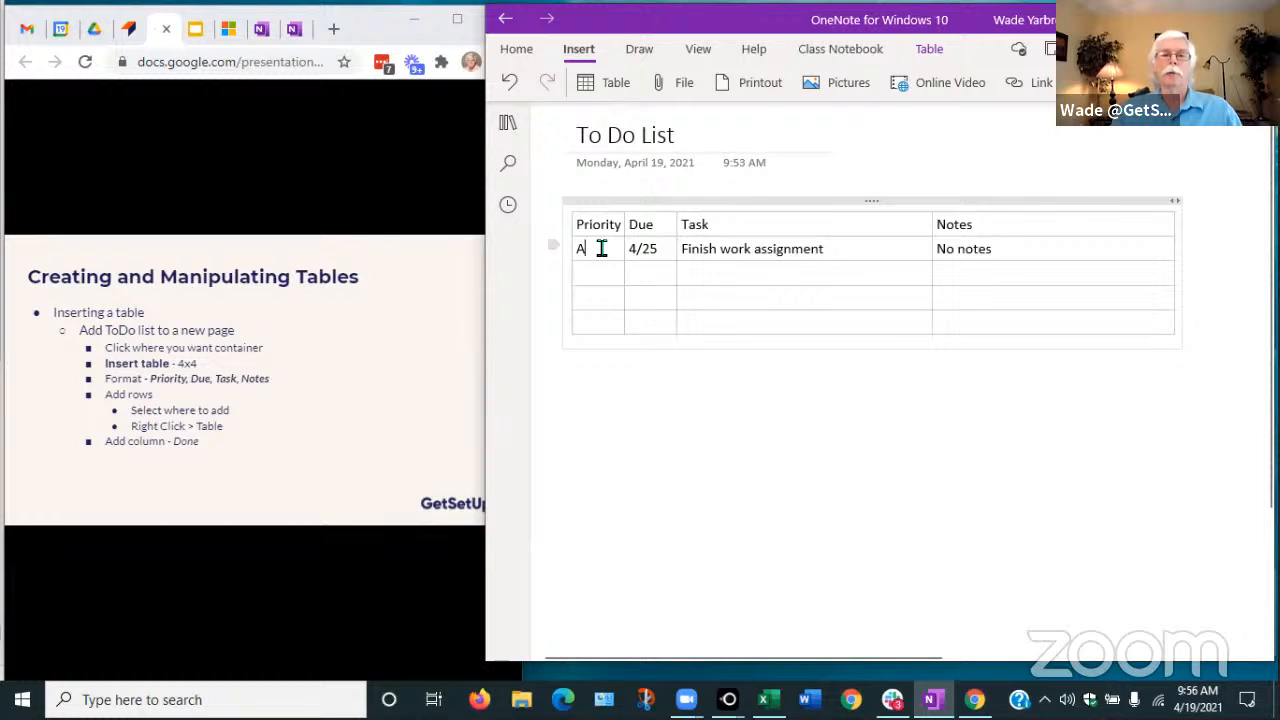
{"action": "right_click", "coordinate": [601, 249]}
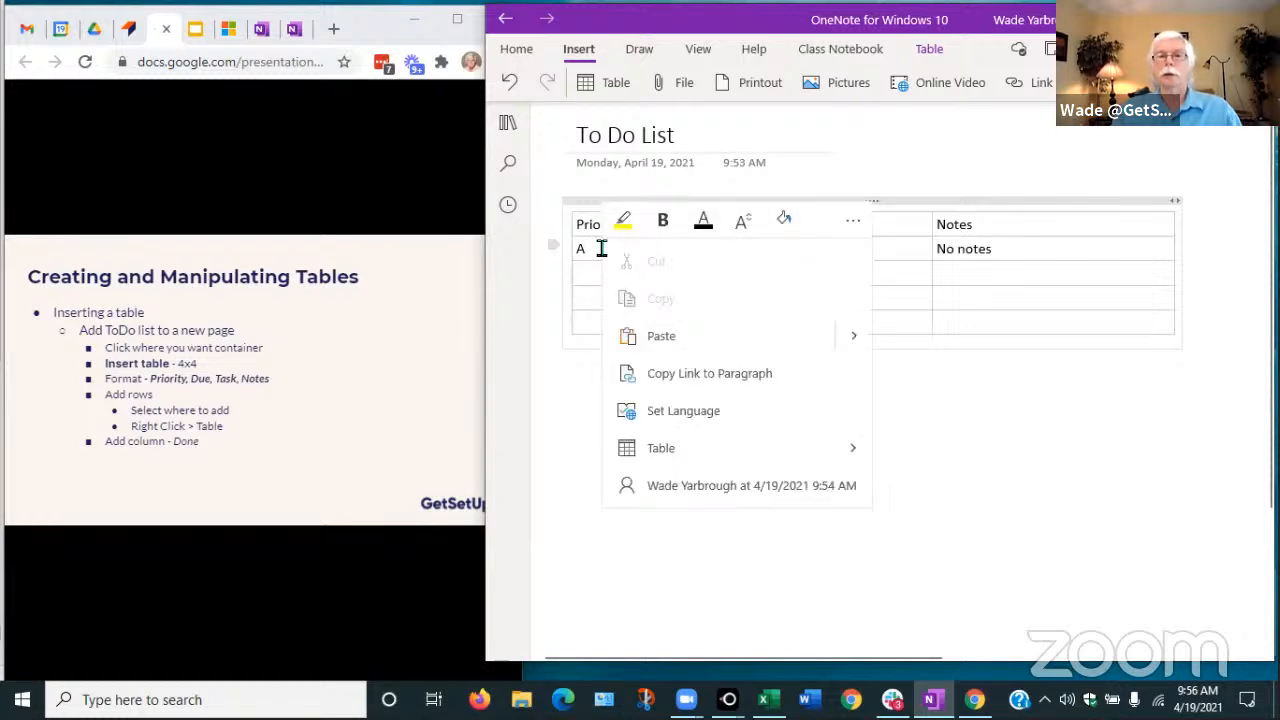
{"action": "left_click", "coordinate": [660, 448]}
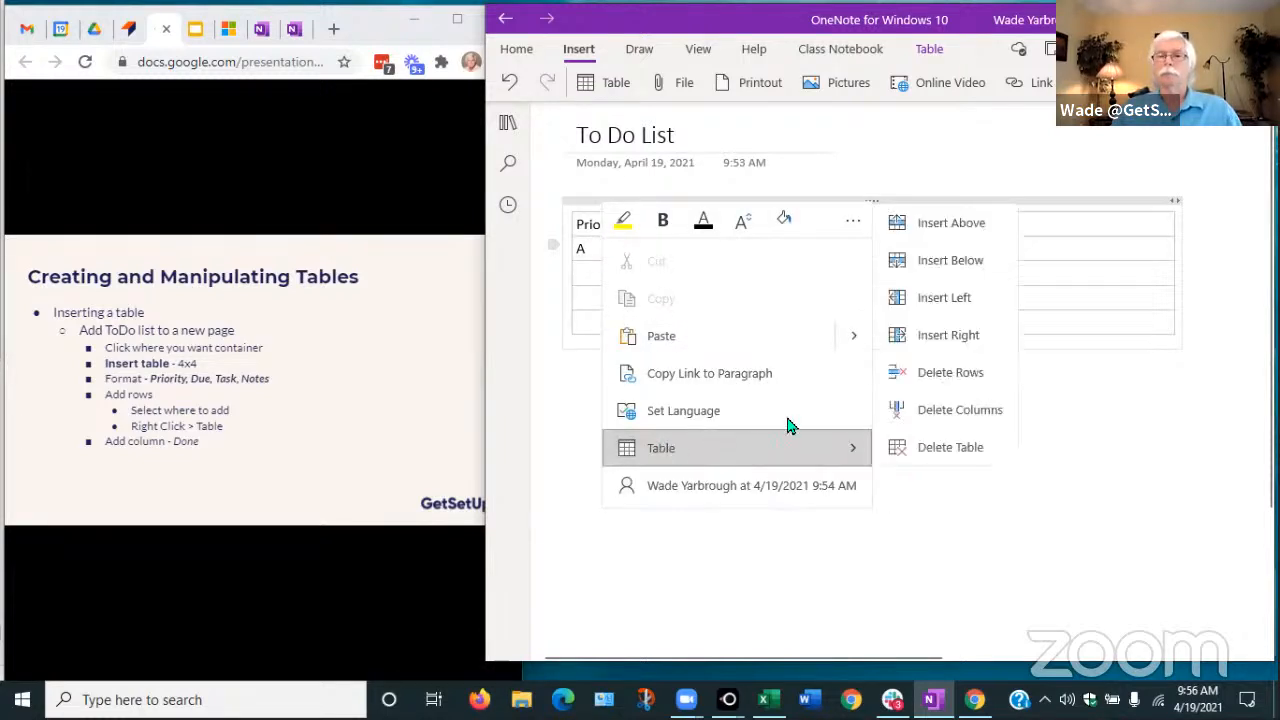
{"action": "left_click", "coordinate": [945, 226]}
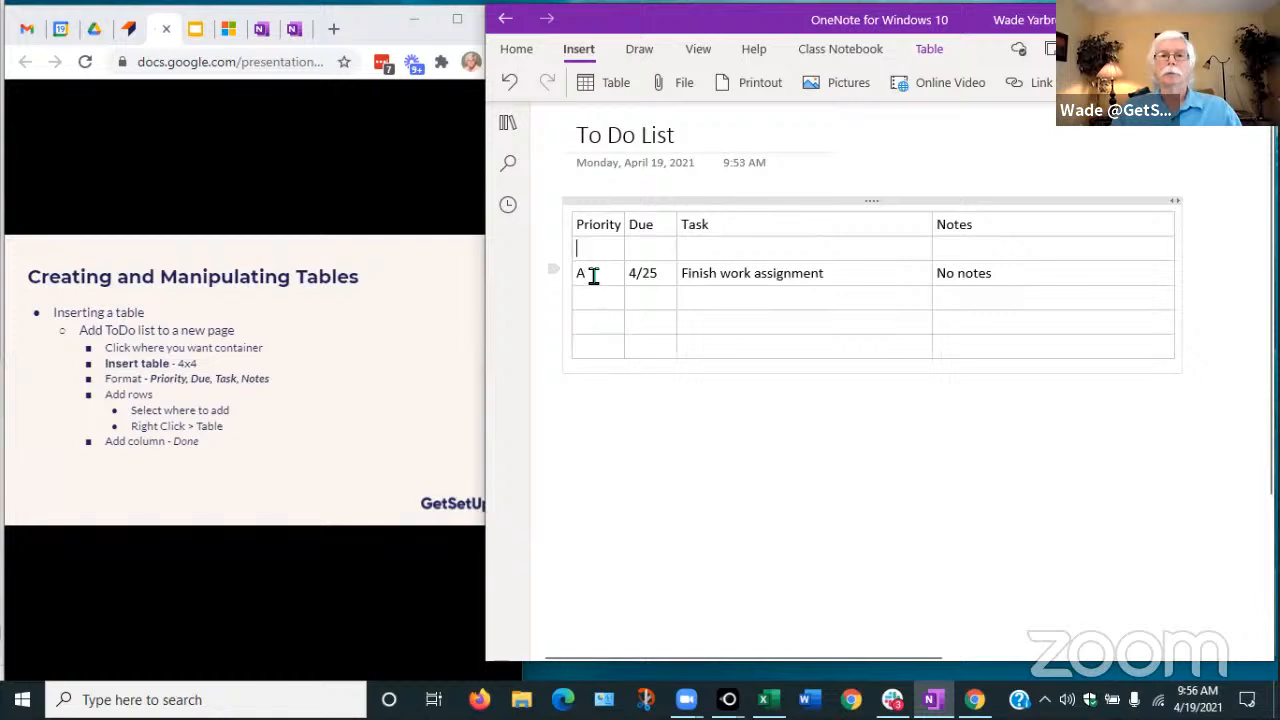
{"action": "left_click_drag", "start_coordinate": [594, 274], "coordinate": [595, 330]}
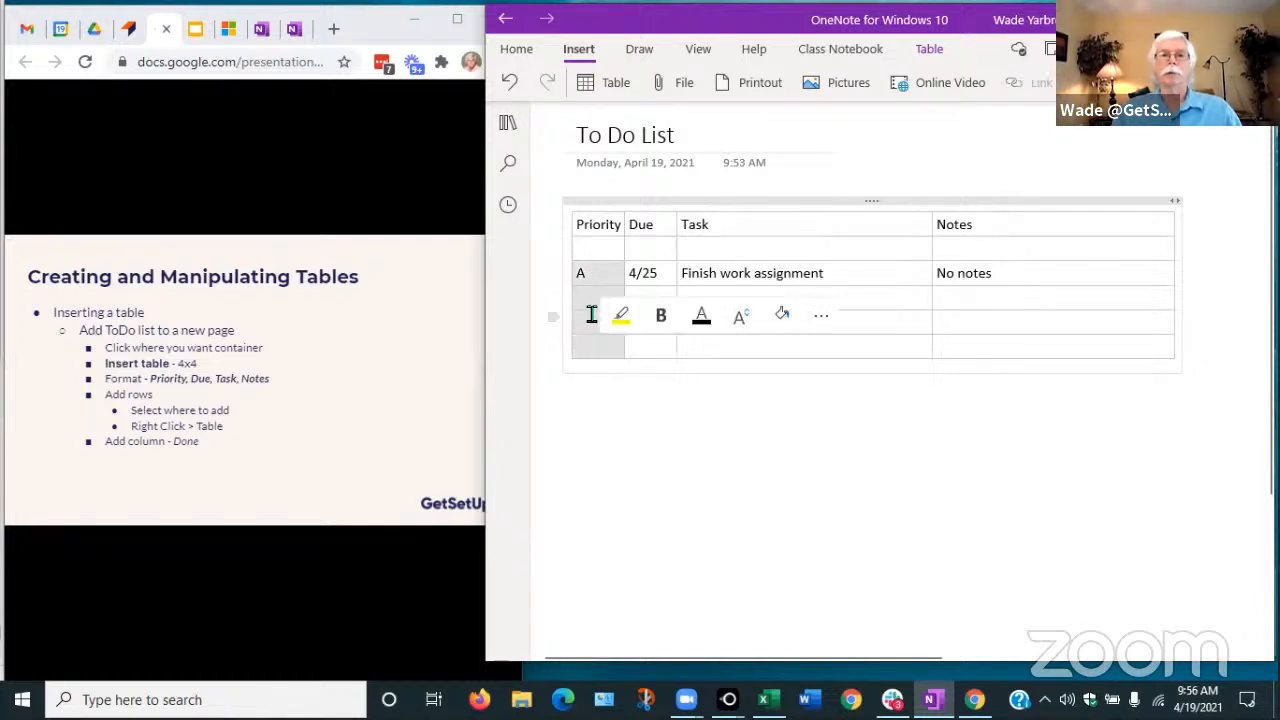
Insert four empty rows below the selected rows and finish editing the table
{"action": "right_click", "coordinate": [596, 318]}
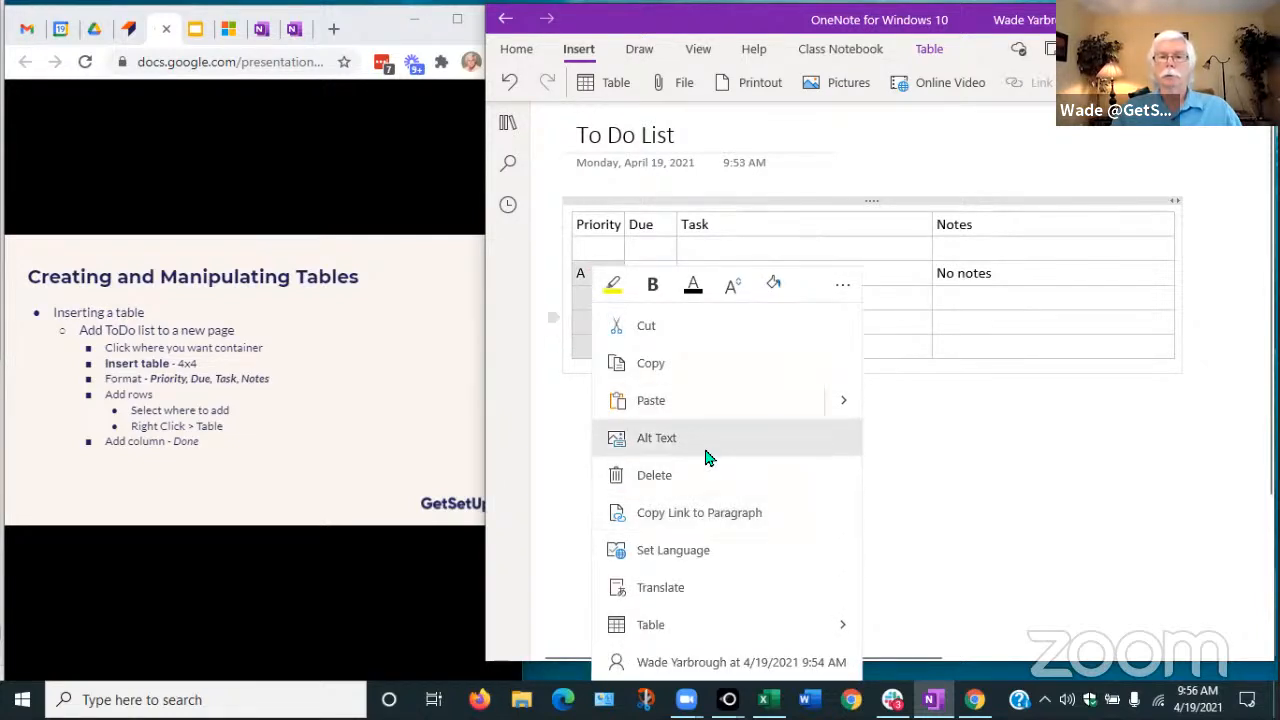
{"action": "left_click", "coordinate": [747, 628]}
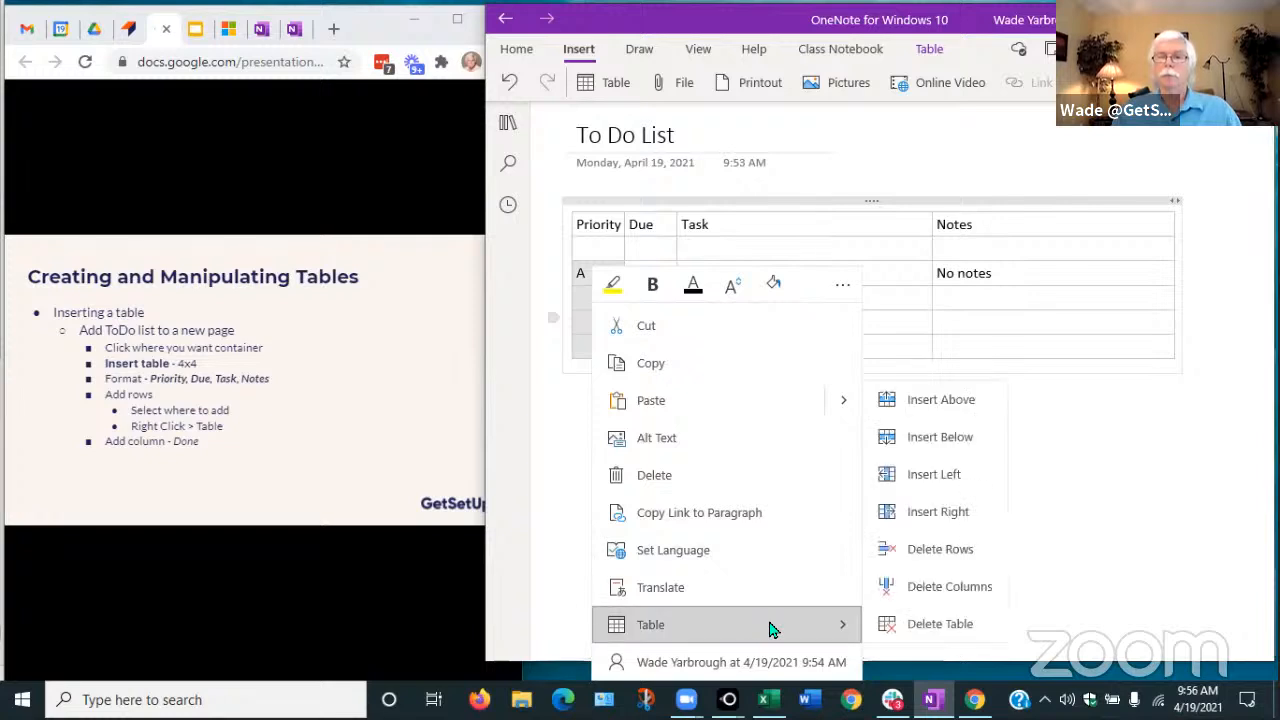
{"action": "left_click", "coordinate": [923, 437]}
{"action": "left_click", "coordinate": [829, 511]}
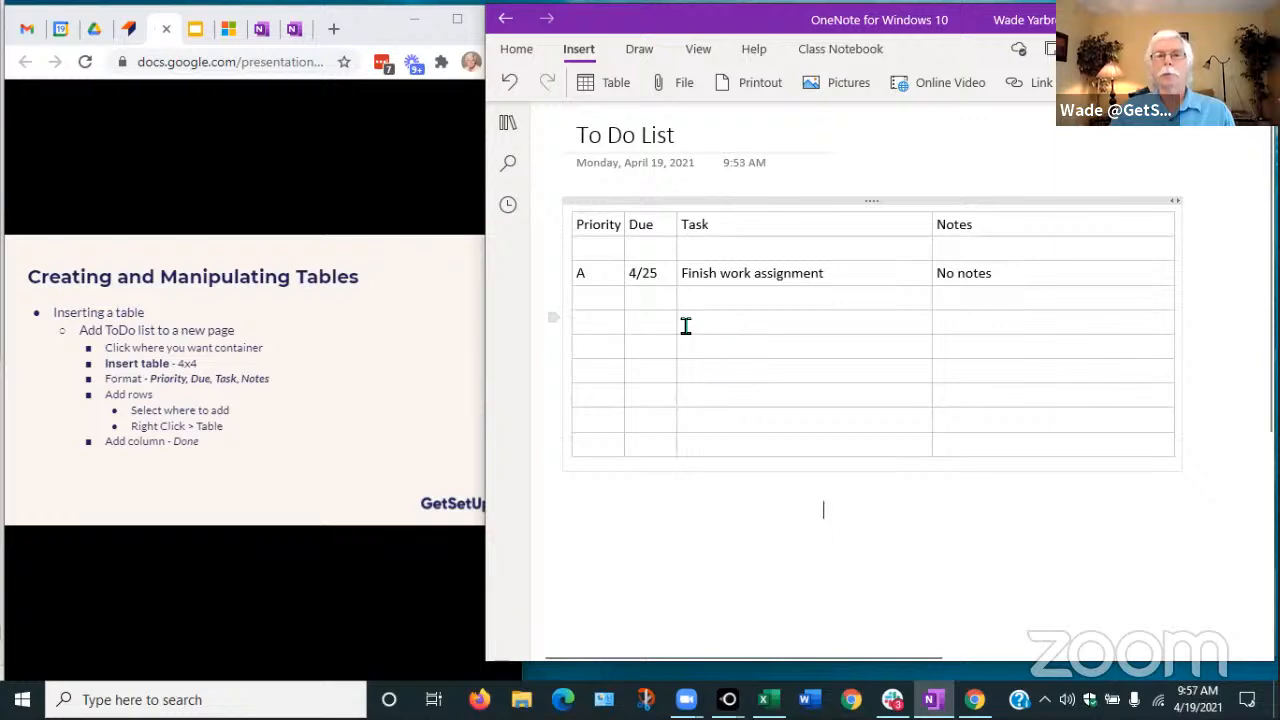
{"action": "left_click", "coordinate": [645, 224]}
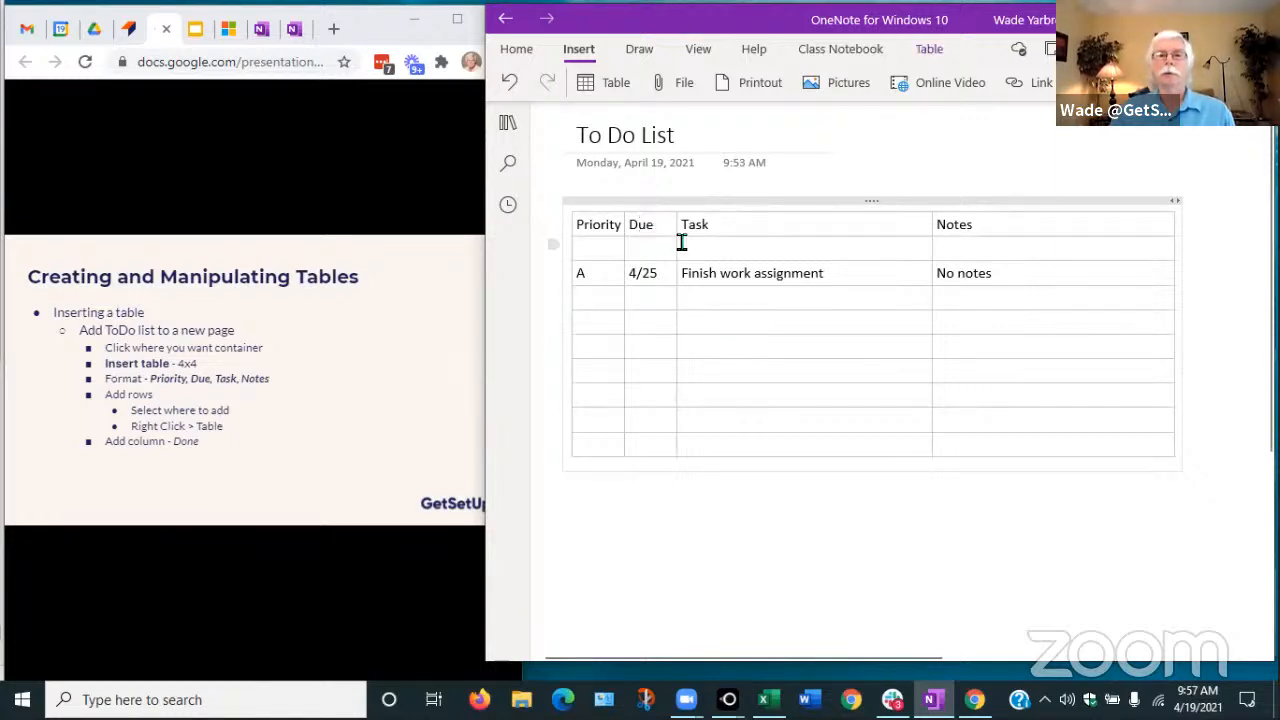
Insert a 'Cmplt' column left of Due and mark the A task with an X
{"action": "right_click", "coordinate": [654, 225]}
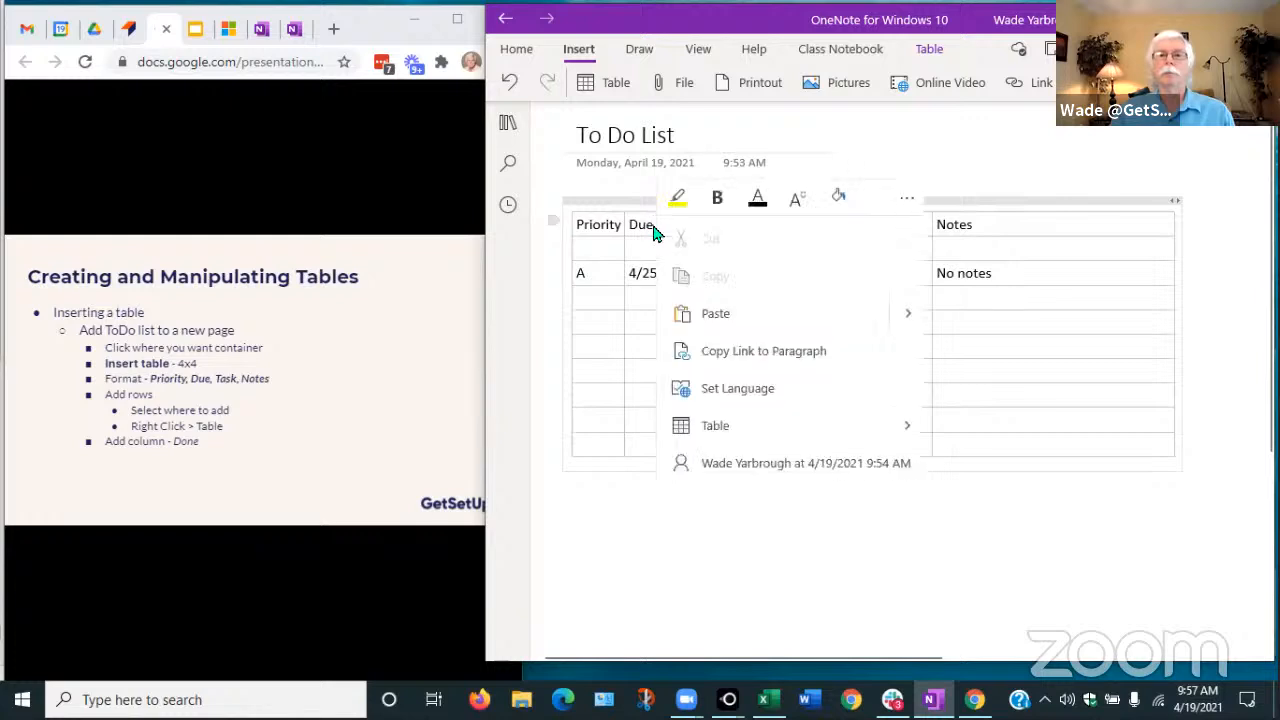
{"action": "mouse_move", "coordinate": [723, 429]}
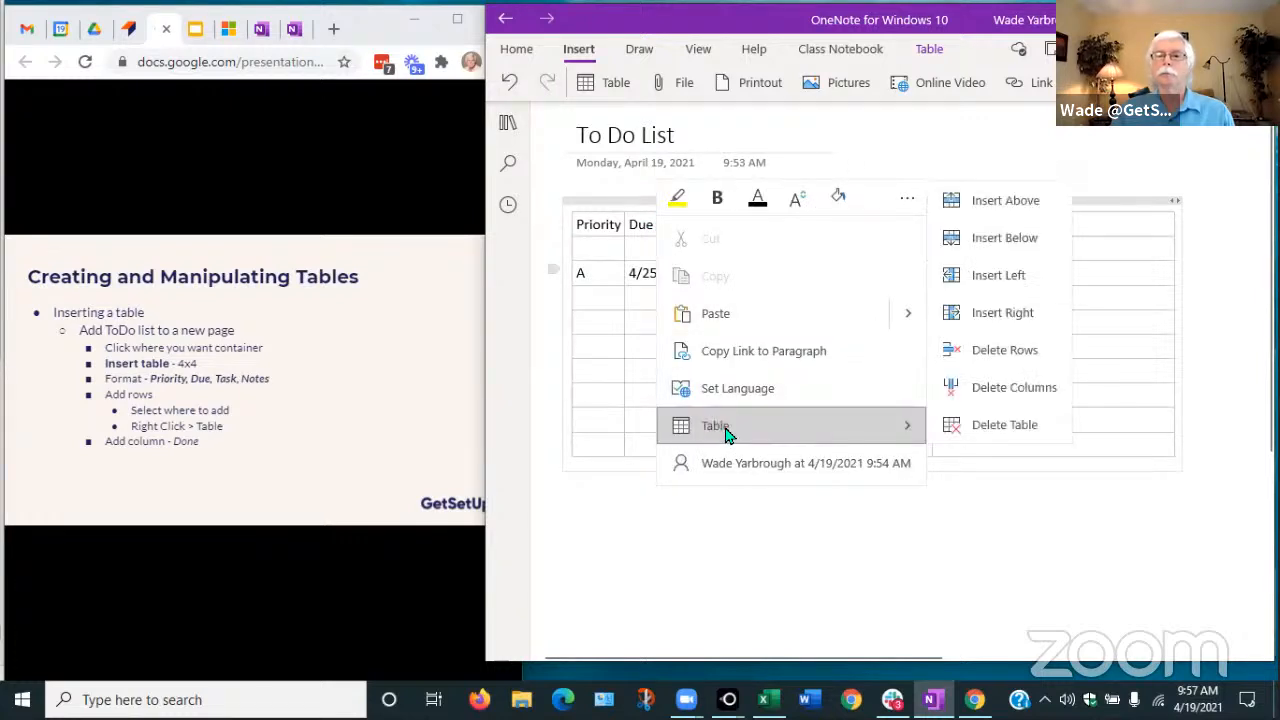
{"action": "left_click", "coordinate": [988, 283]}
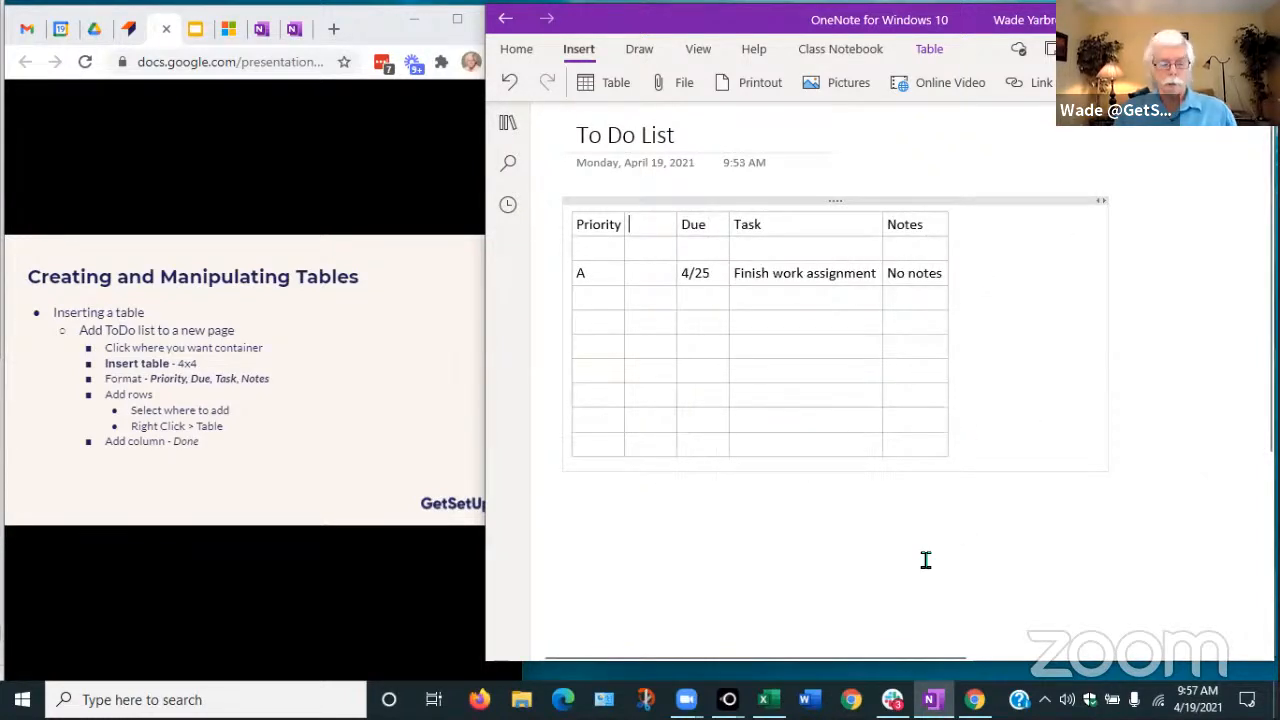
{"action": "type", "text": "Cmplt"}
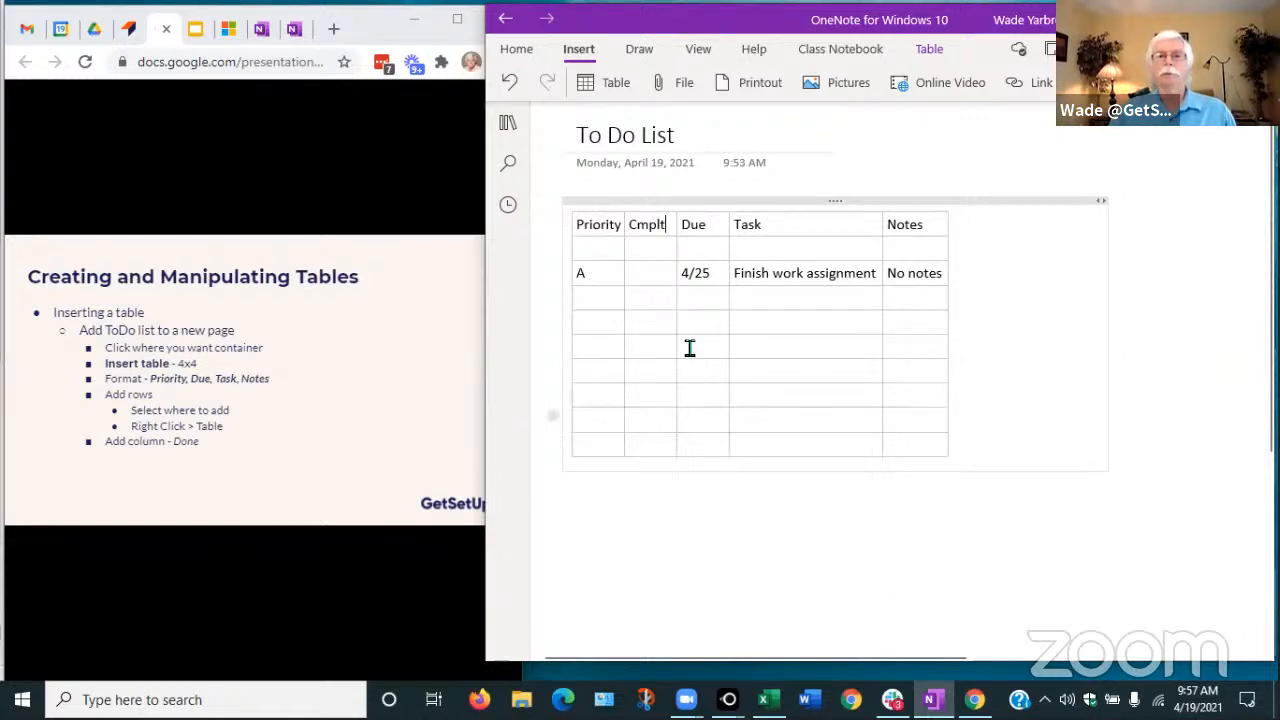
{"action": "left_click", "coordinate": [657, 278]}
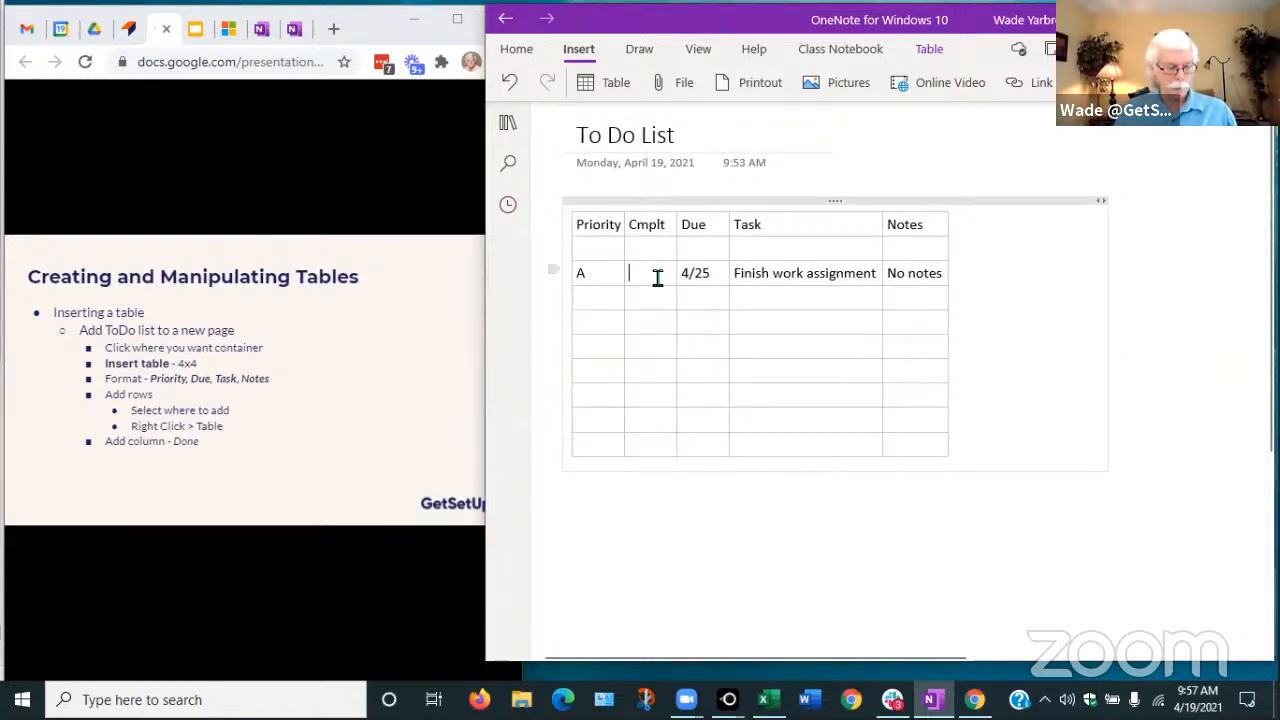
{"action": "type", "text": "X"}
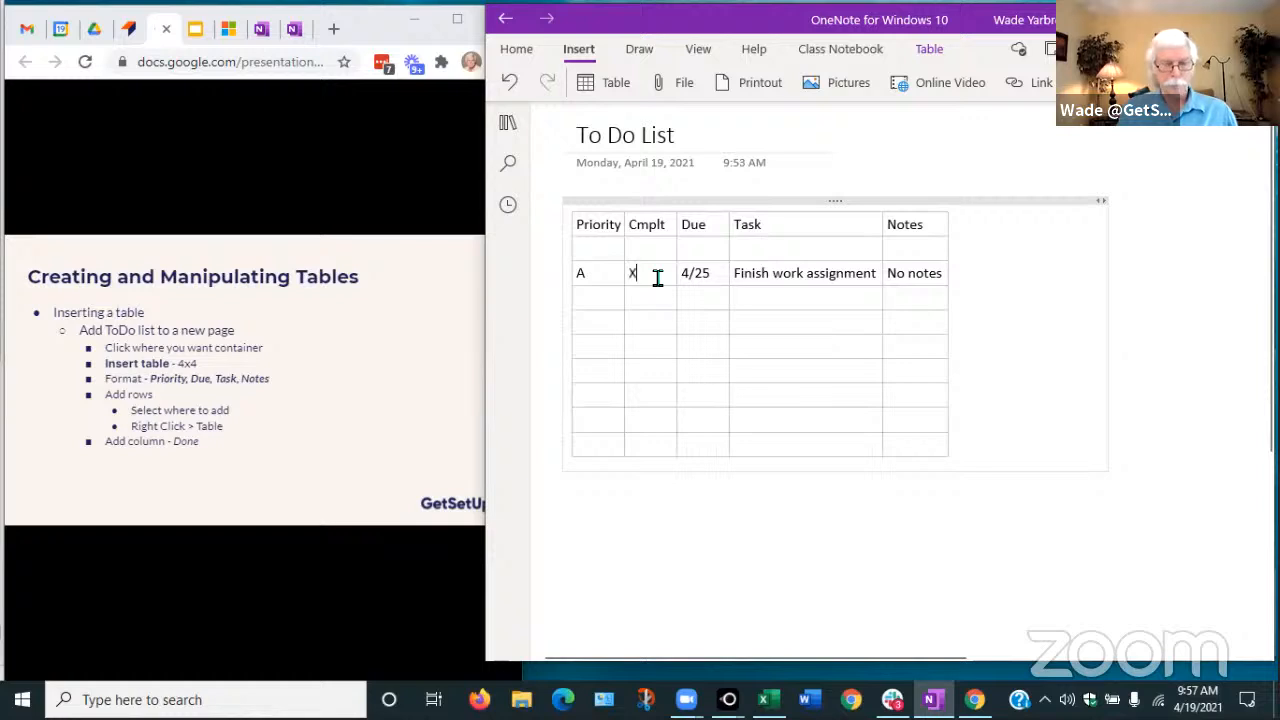
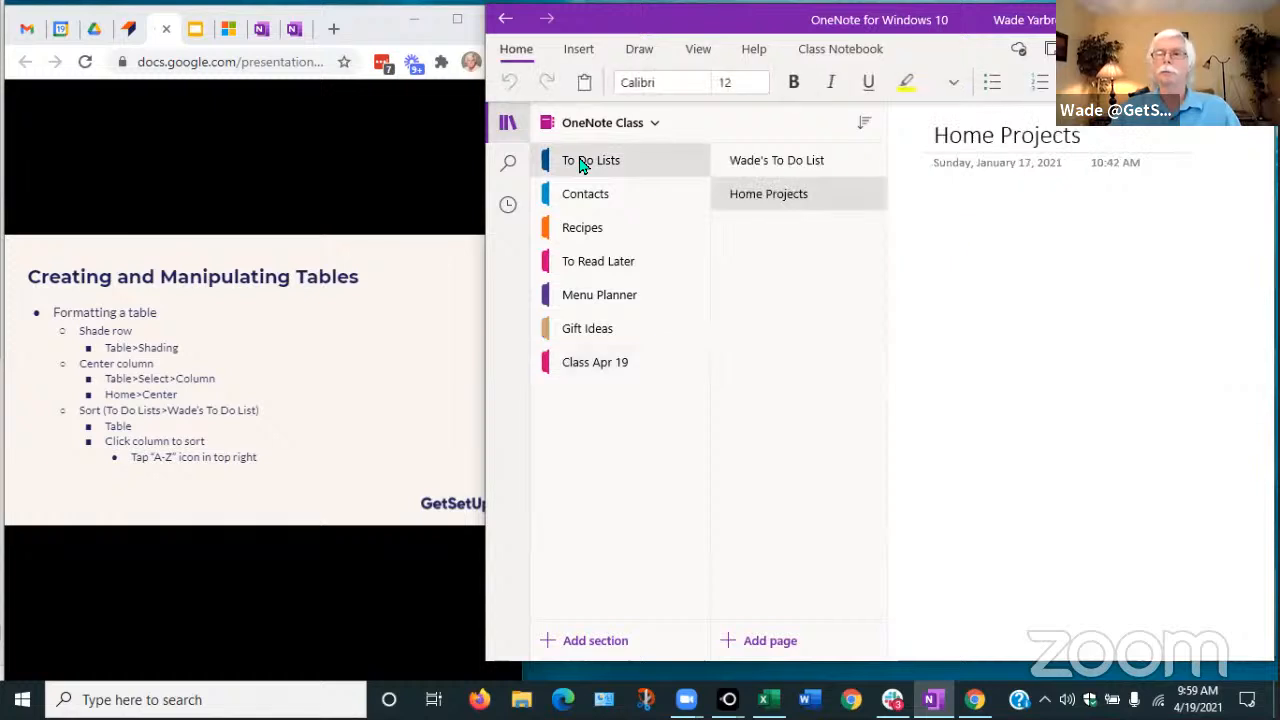
Open the personal to-do list page and place the caret in the first Priority cell
{"action": "left_click", "coordinate": [768, 162]}
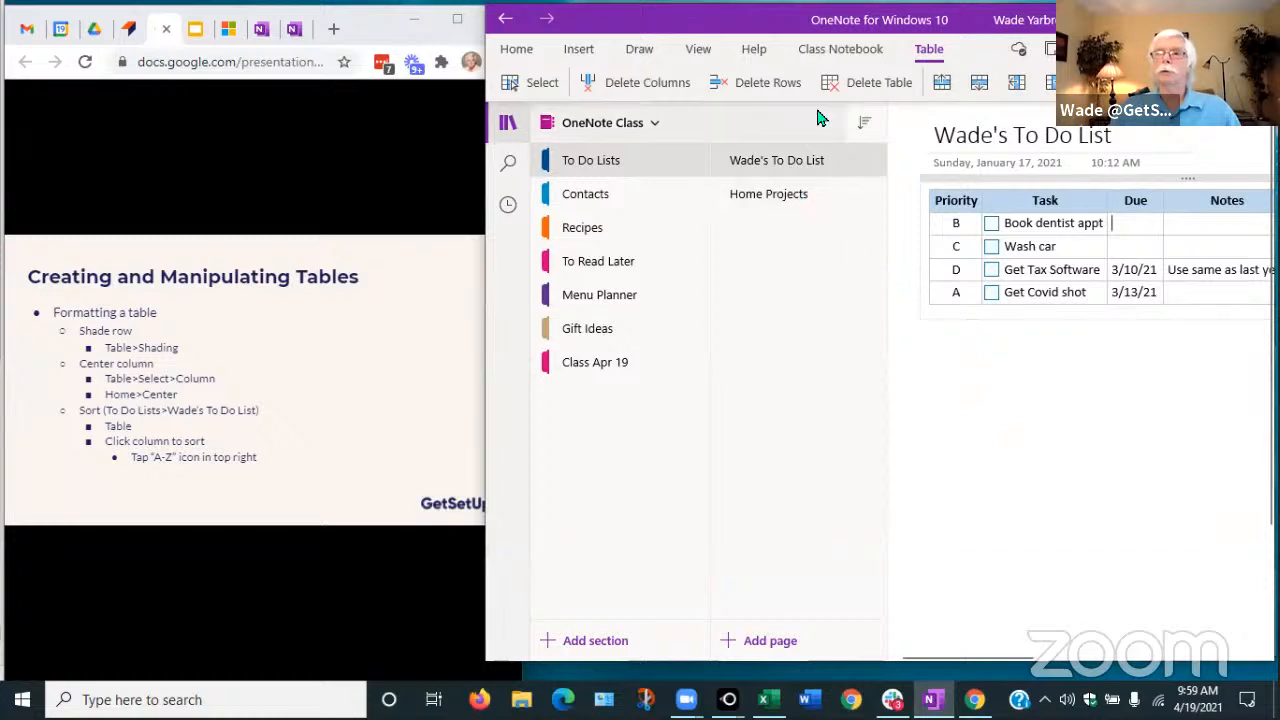
{"action": "left_click", "coordinate": [956, 222]}
{"action": "left_click", "coordinate": [955, 222]}
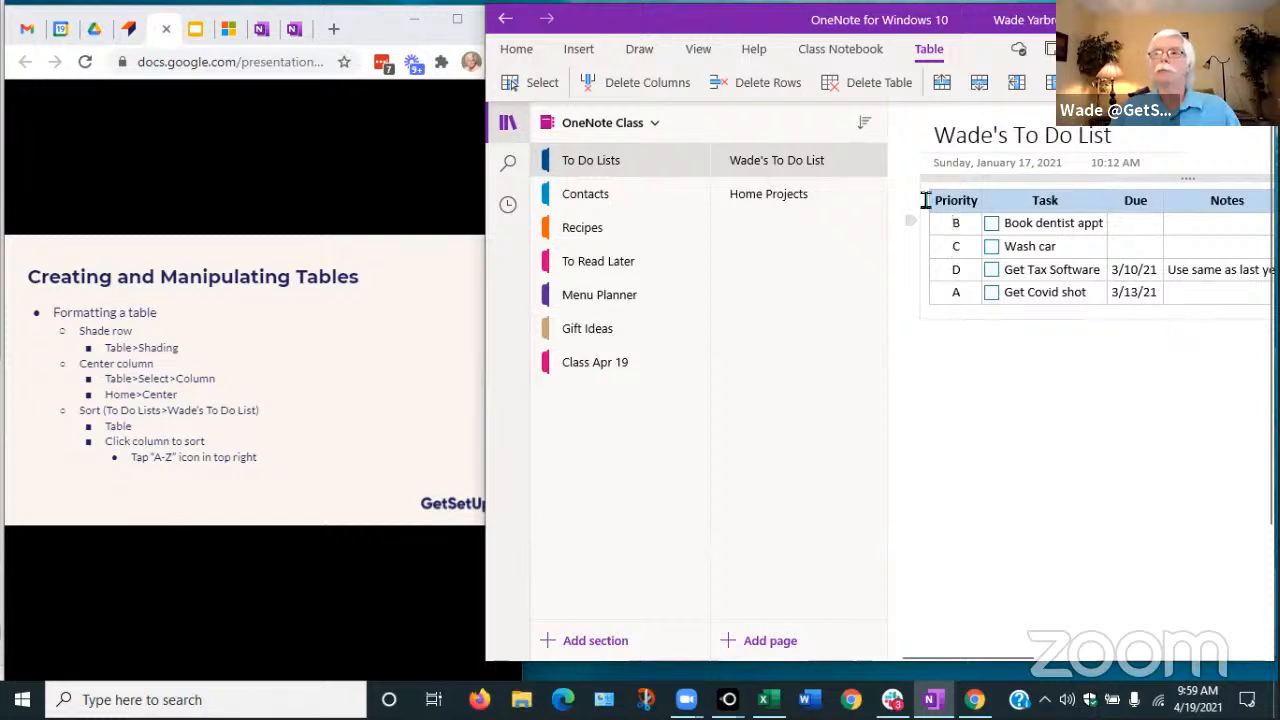
{"action": "left_click", "coordinate": [927, 48]}
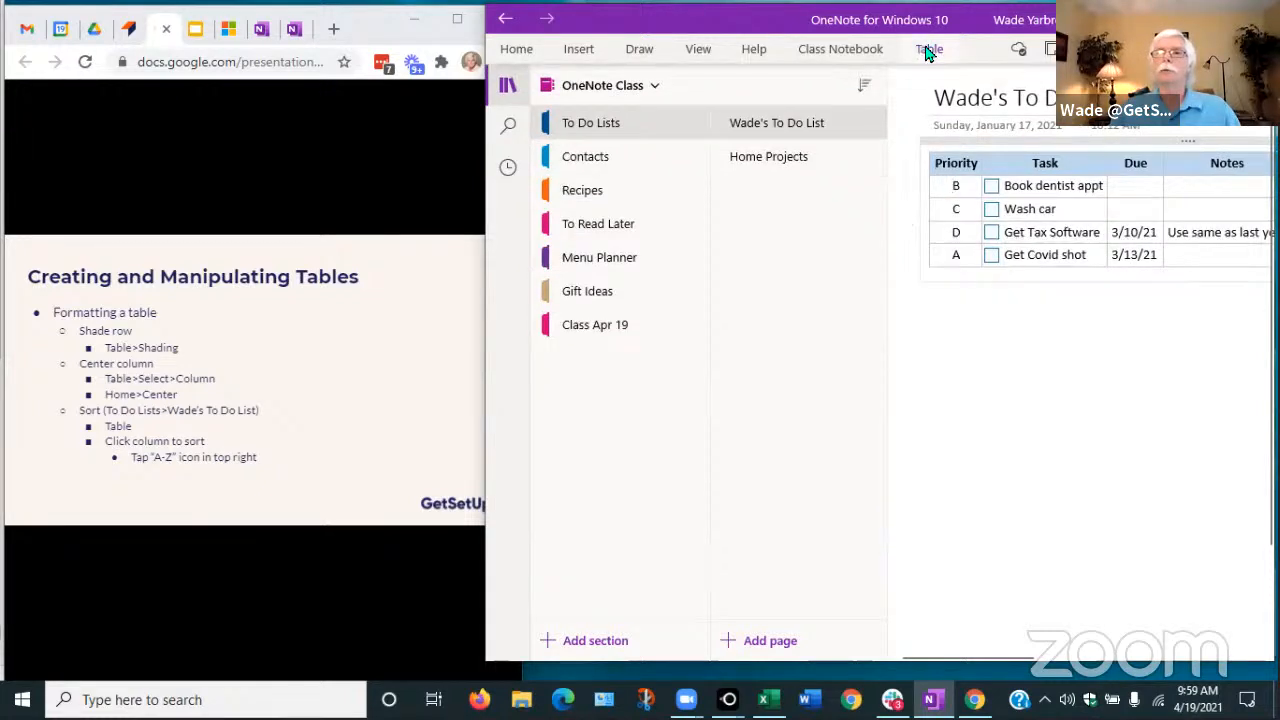
{"action": "left_click", "coordinate": [927, 48]}
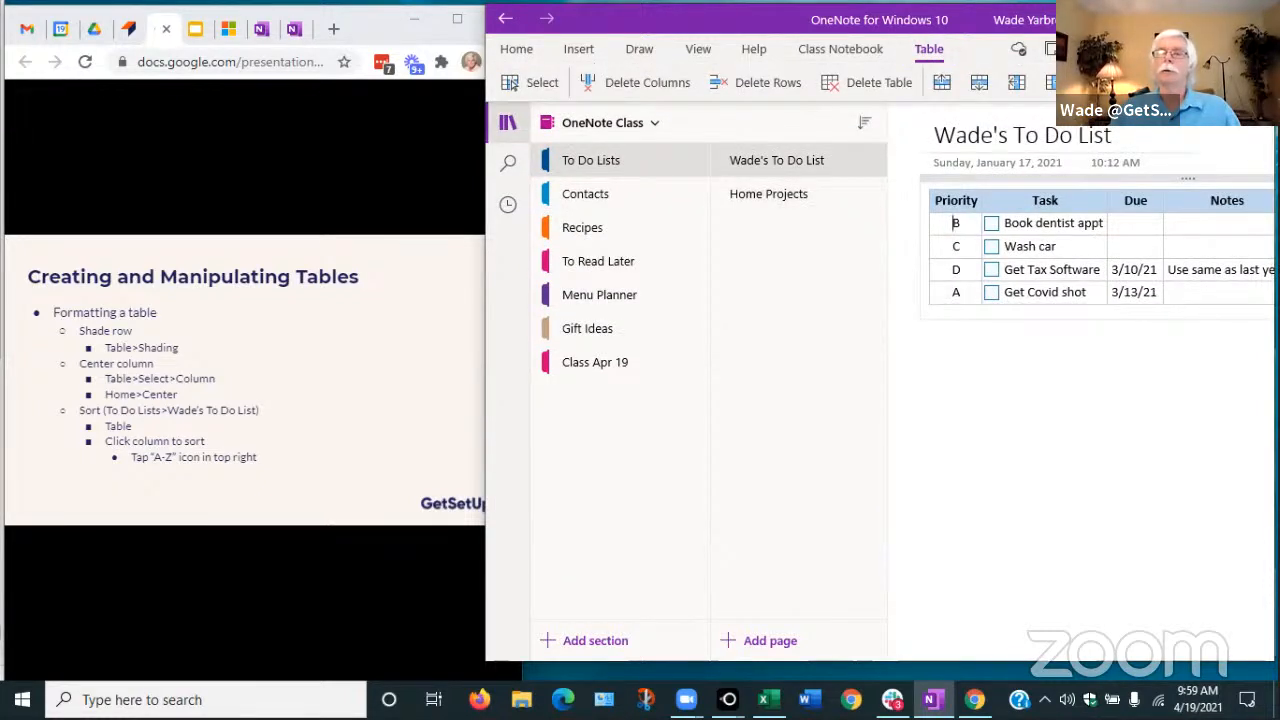
Sort the table A-Z by Priority, then descending and finally ascending by Due
{"action": "left_click", "coordinate": [1130, 82]}
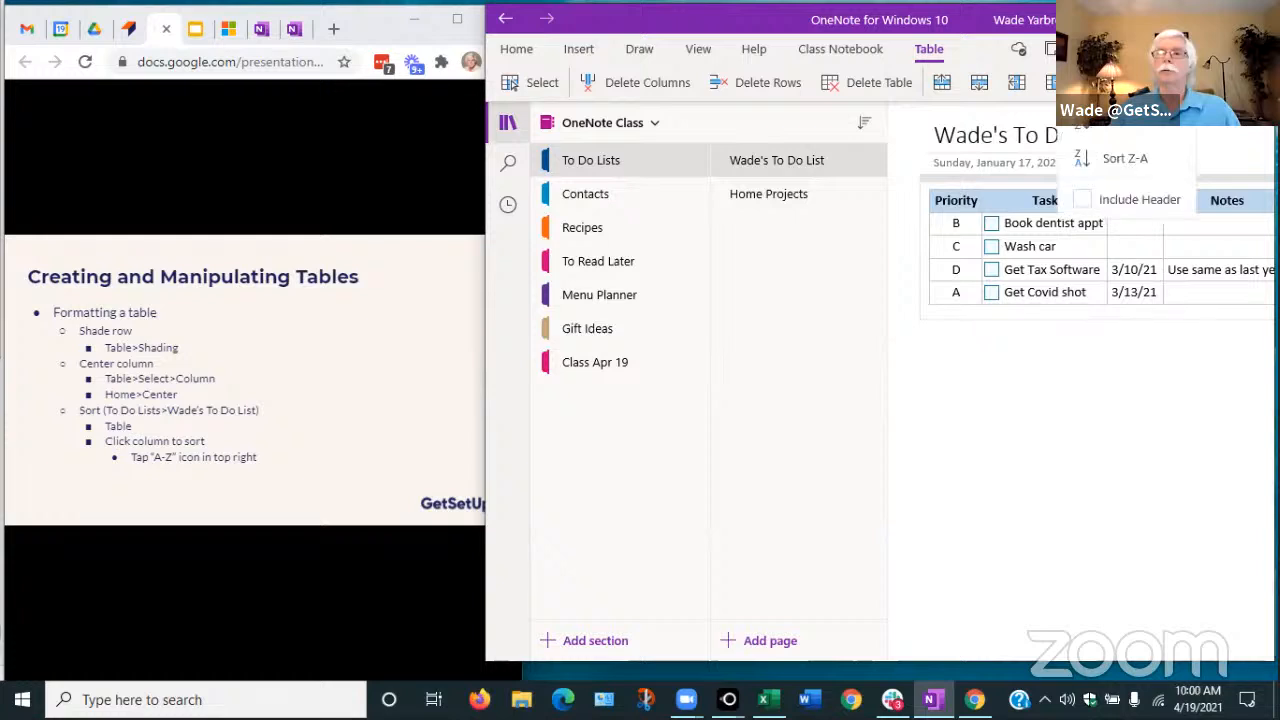
{"action": "left_click", "coordinate": [1140, 130]}
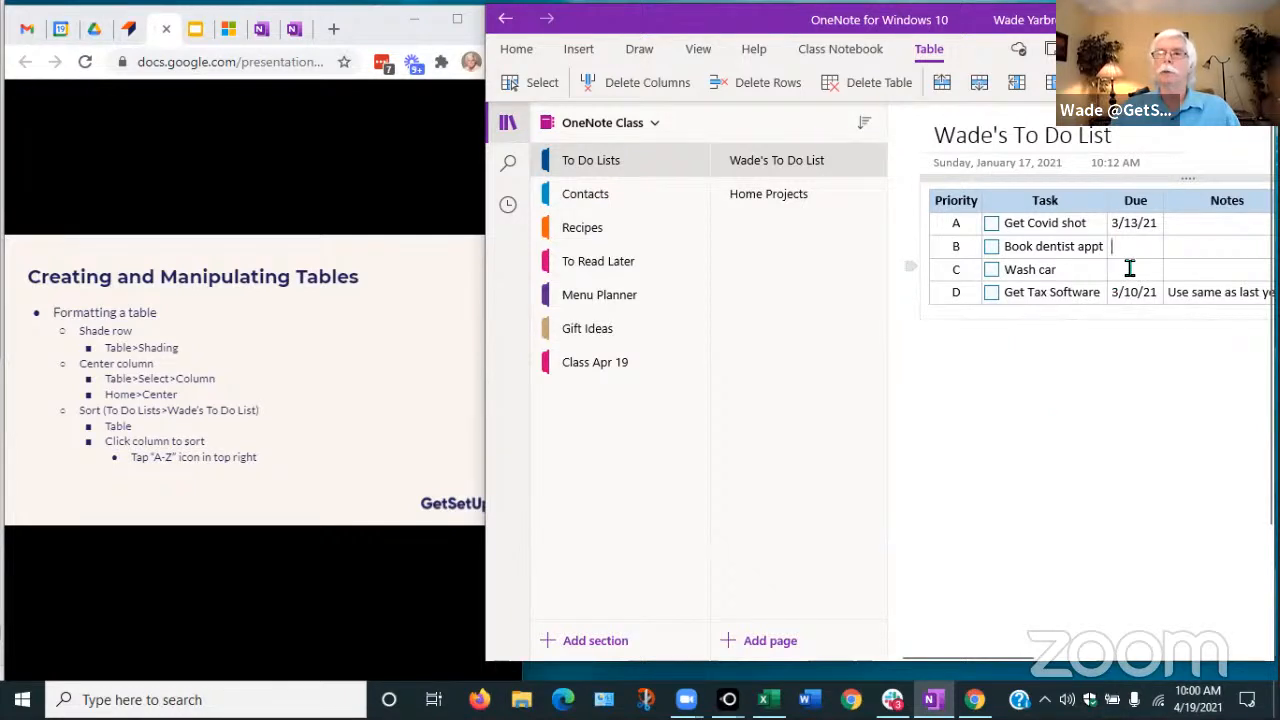
{"action": "left_click", "coordinate": [1128, 83]}
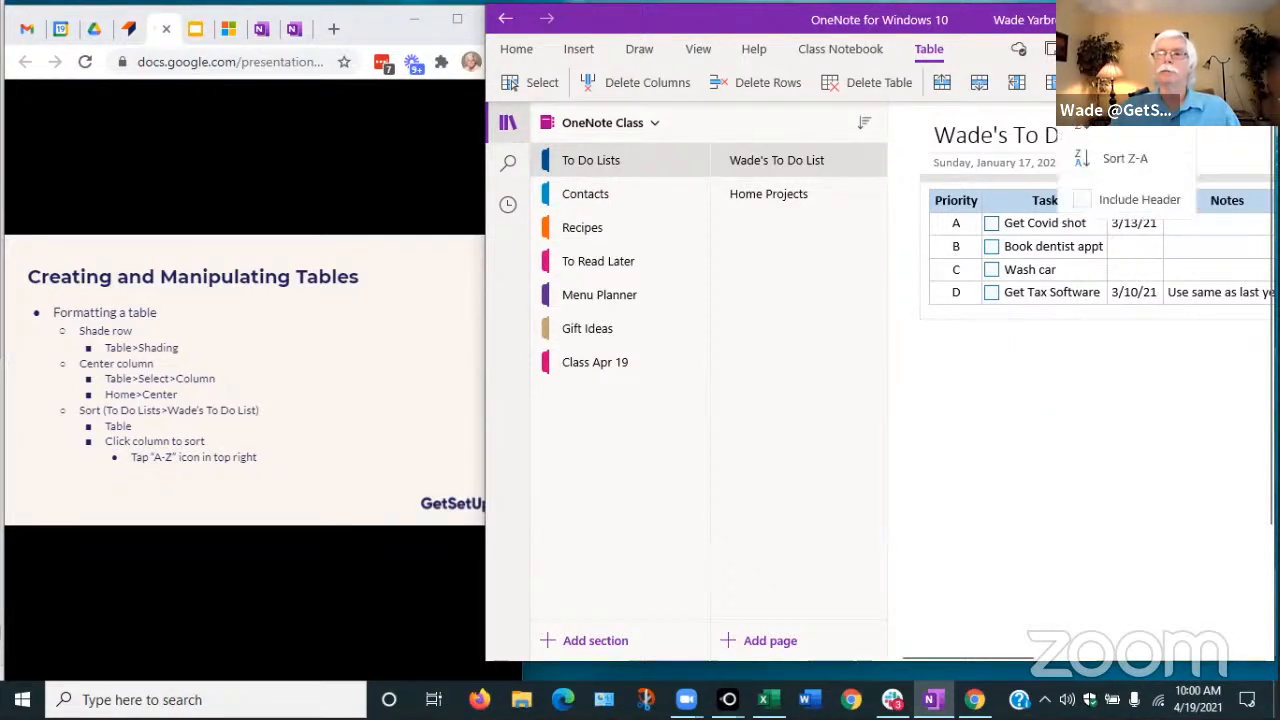
{"action": "left_click", "coordinate": [1122, 164]}
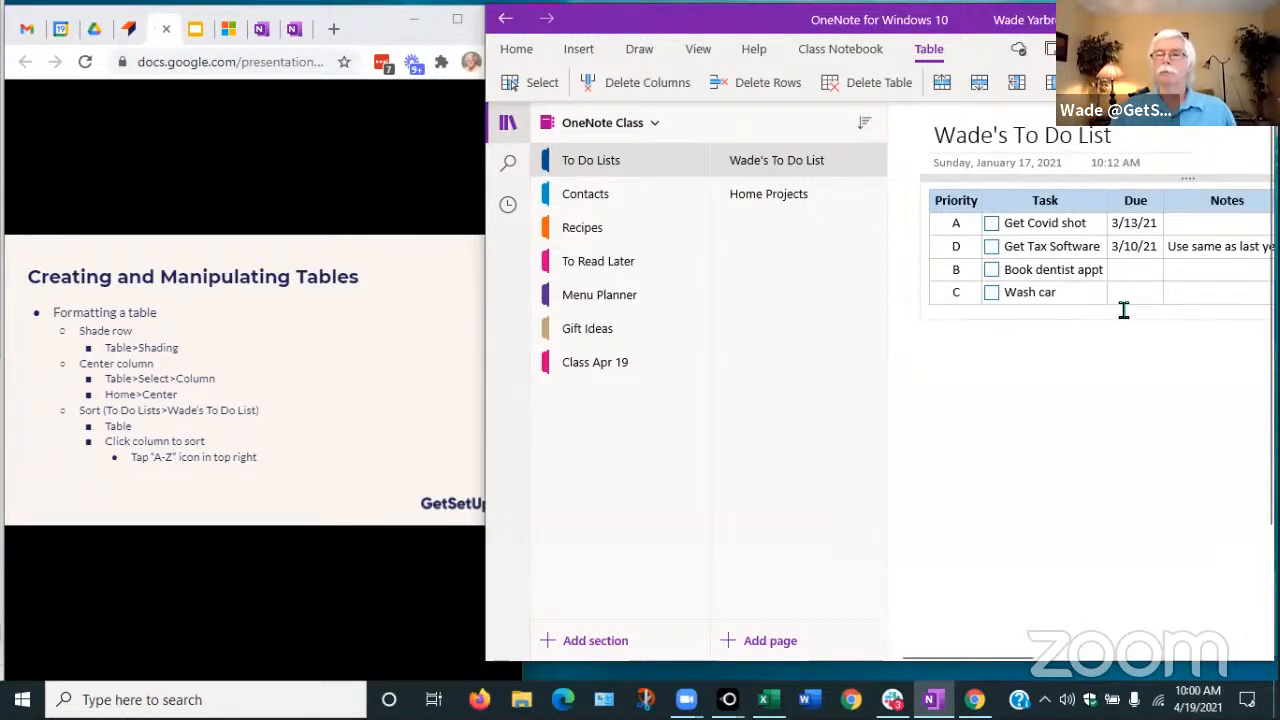
{"action": "left_click", "coordinate": [1095, 82]}
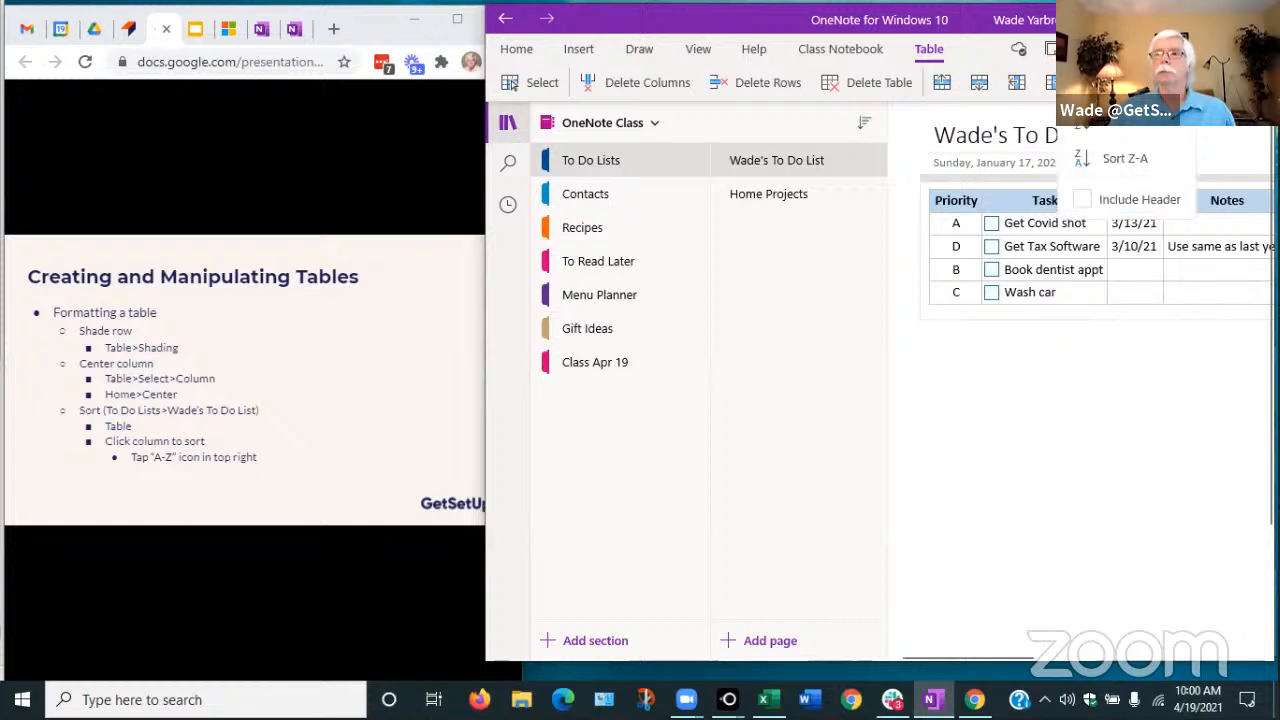
{"action": "left_click", "coordinate": [1115, 132]}
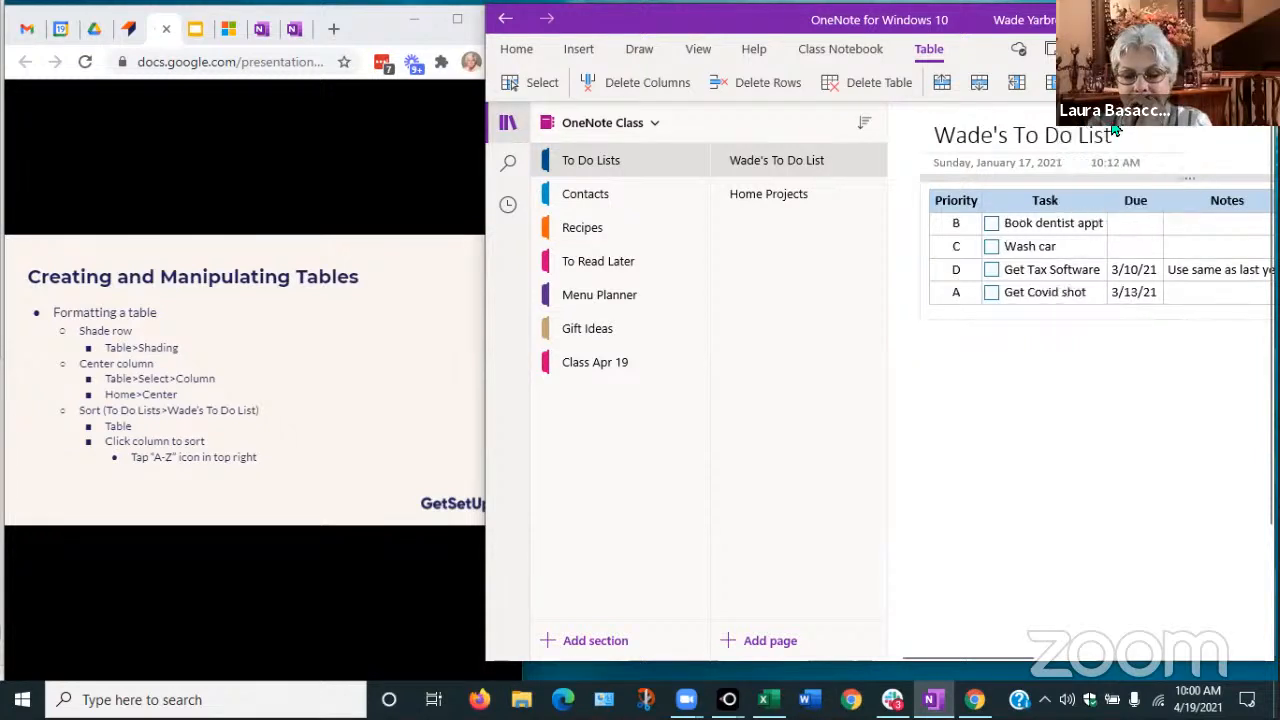
{"action": "left_click", "coordinate": [1117, 360]}
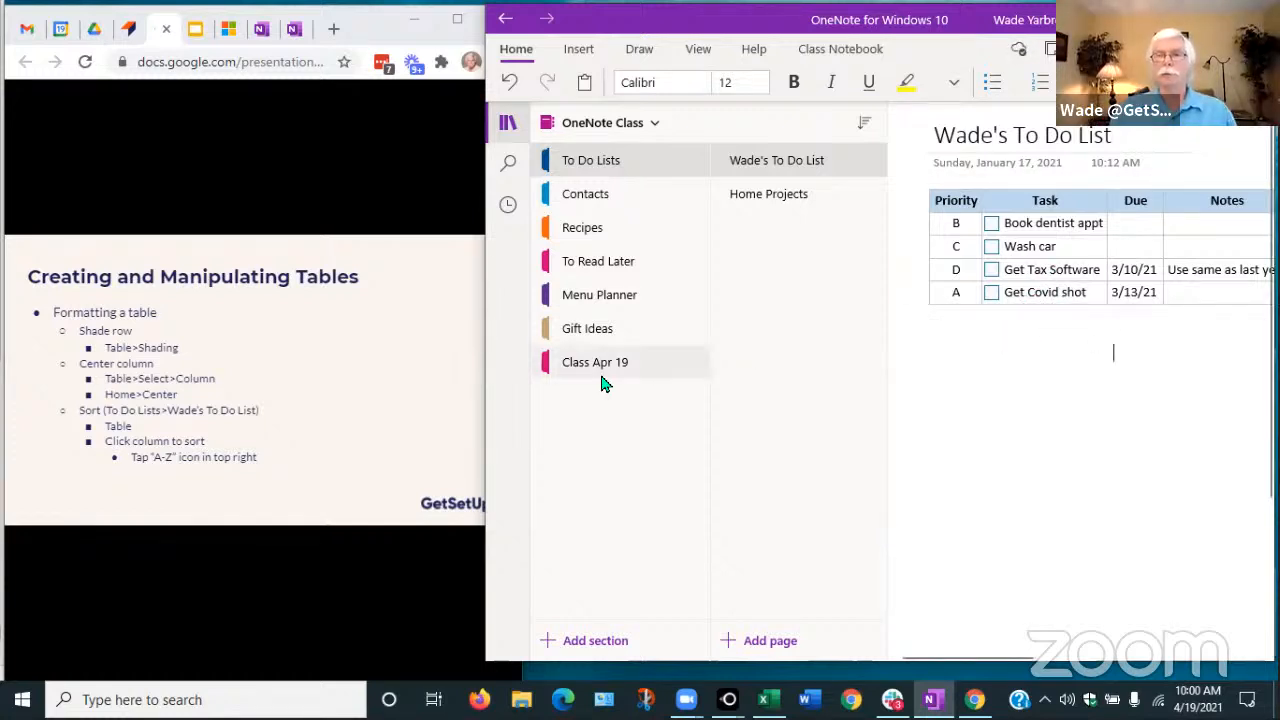
Hide and restore the navigation pane, then open the Class Apr 19 section
{"action": "left_click", "coordinate": [508, 124]}
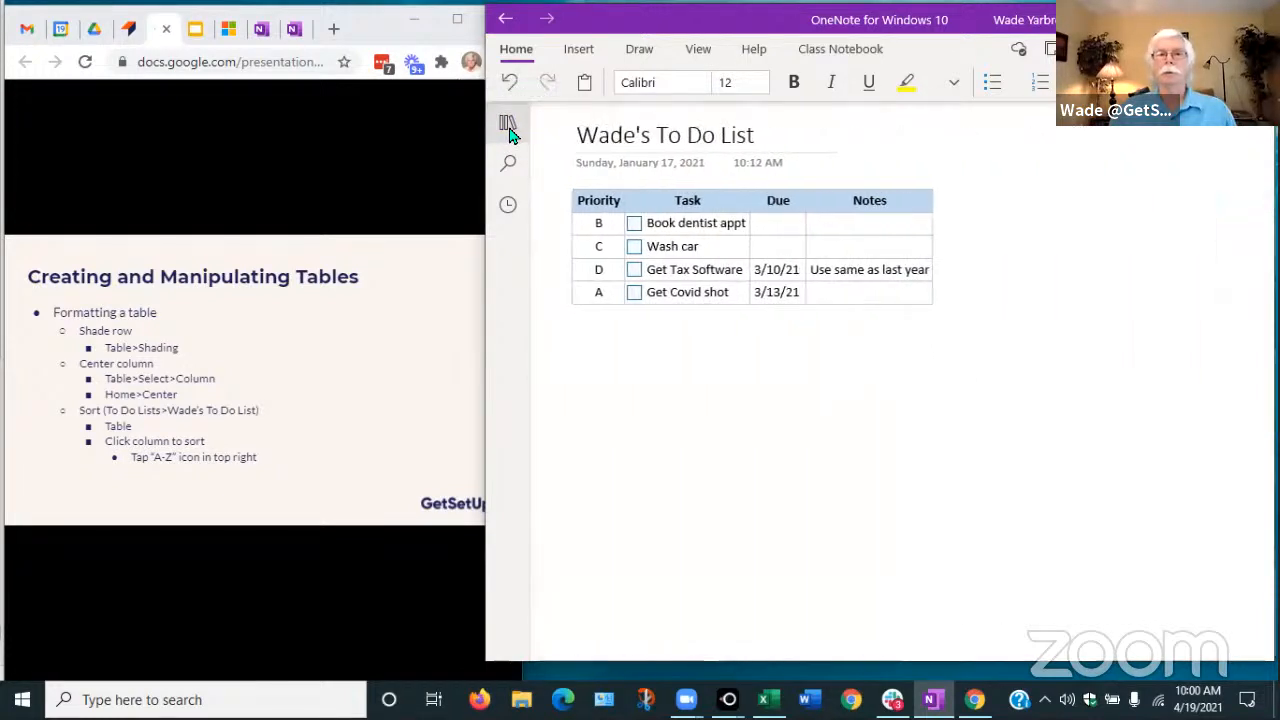
{"action": "left_click", "coordinate": [508, 127]}
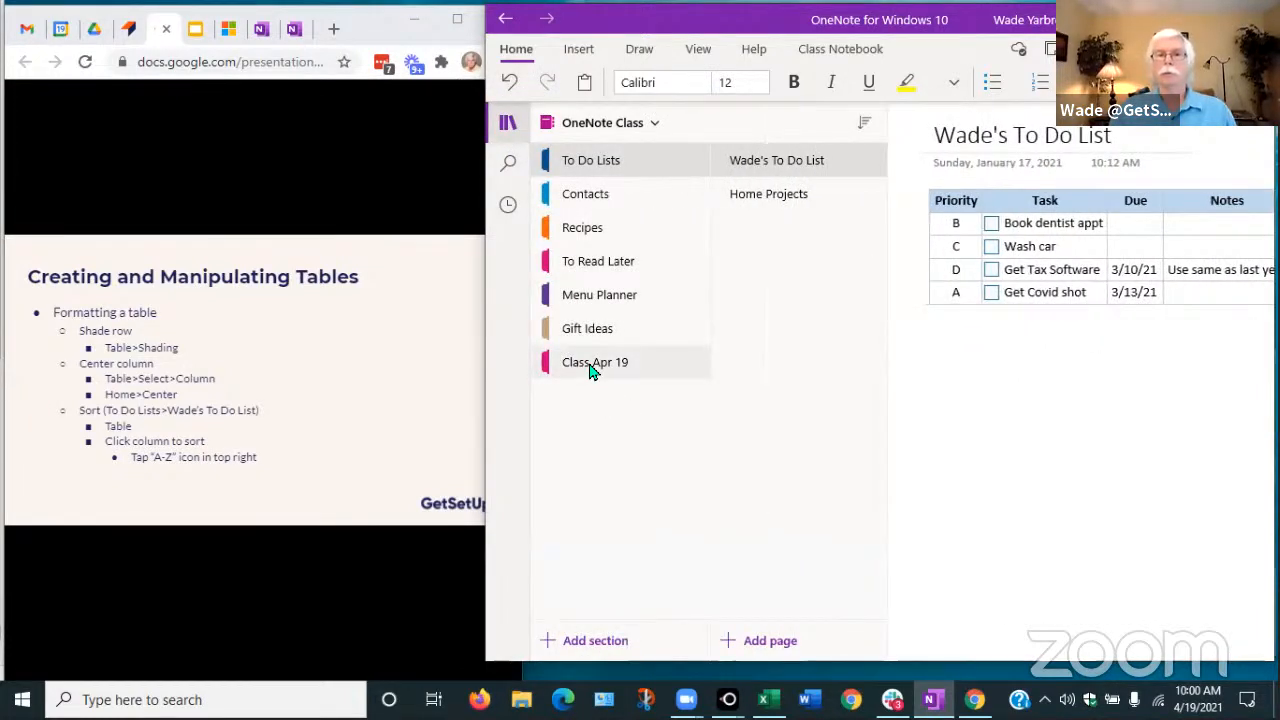
{"action": "left_click", "coordinate": [591, 368]}
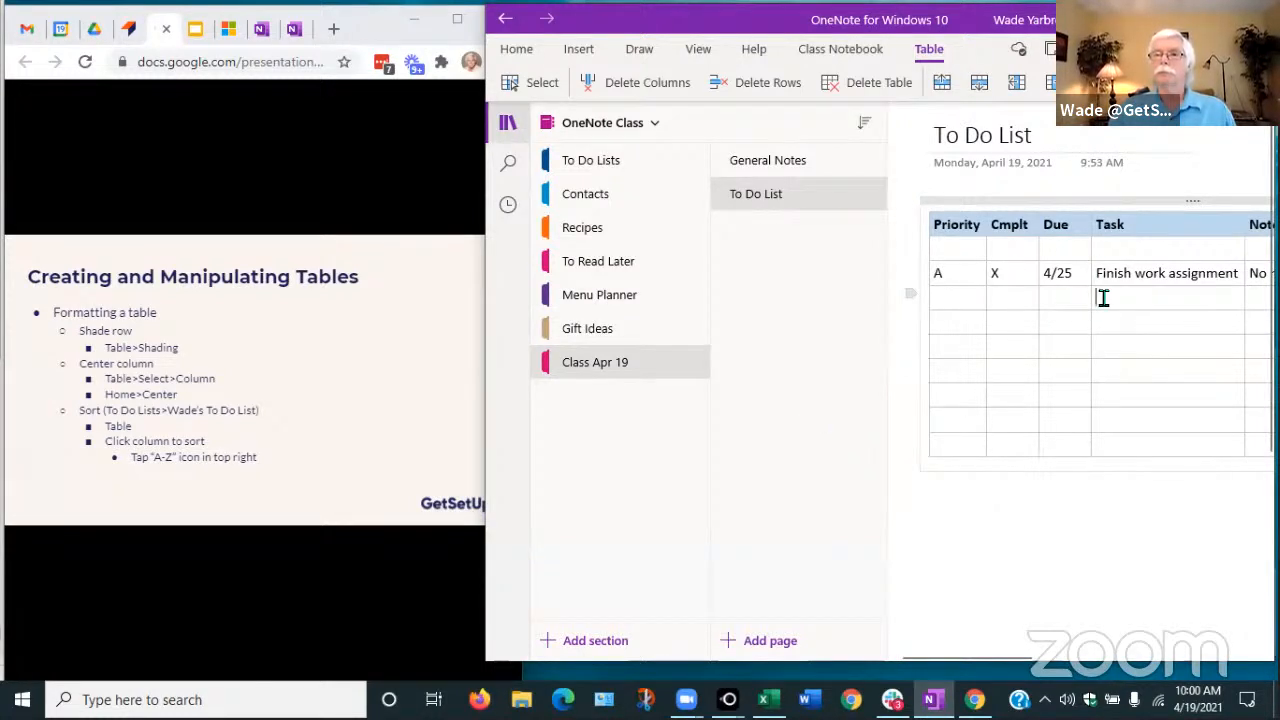
Turn the empty Task cell into a to-do item reading 'Finish taxes'
{"action": "left_click", "coordinate": [517, 52]}
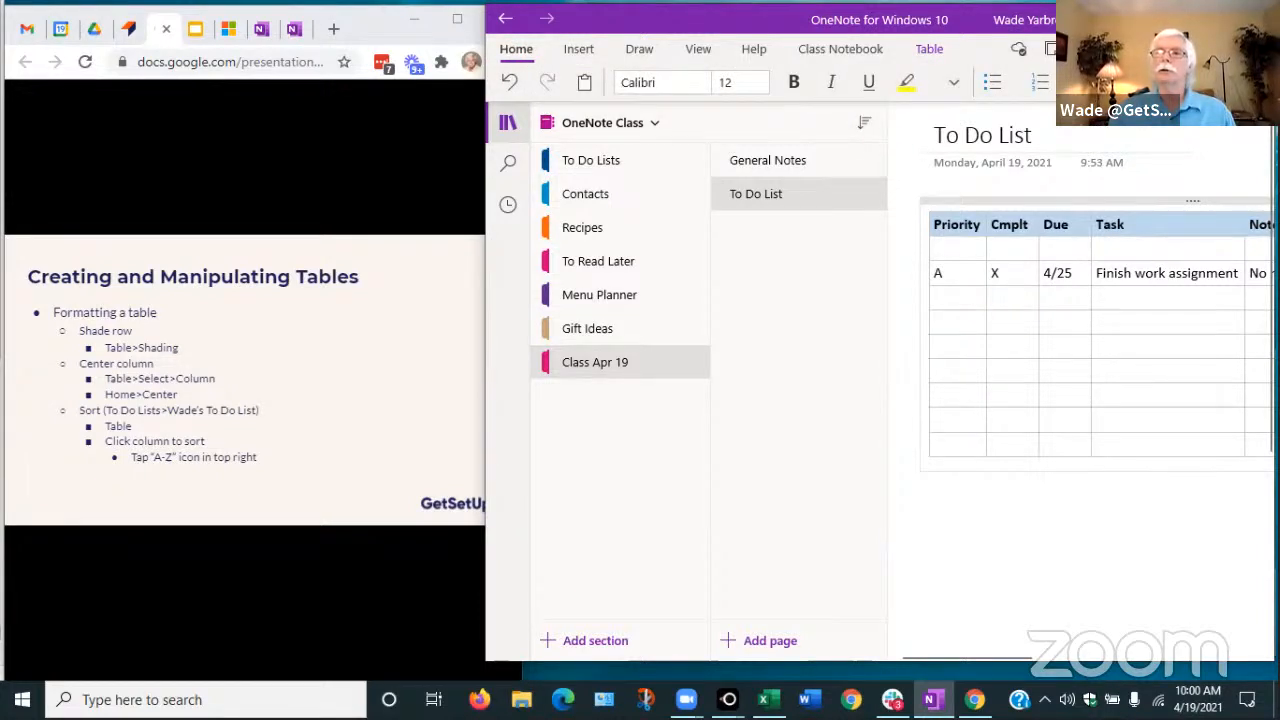
{"action": "left_click", "coordinate": [1130, 83]}
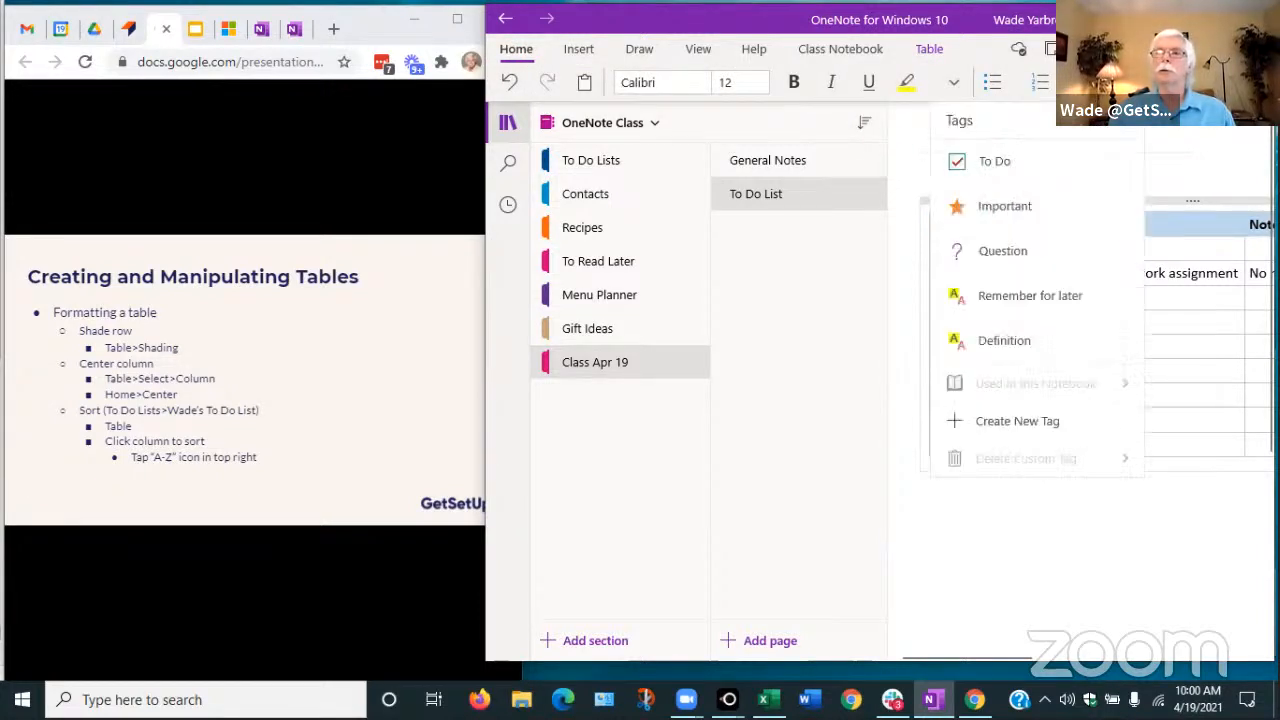
{"action": "left_click", "coordinate": [979, 164]}
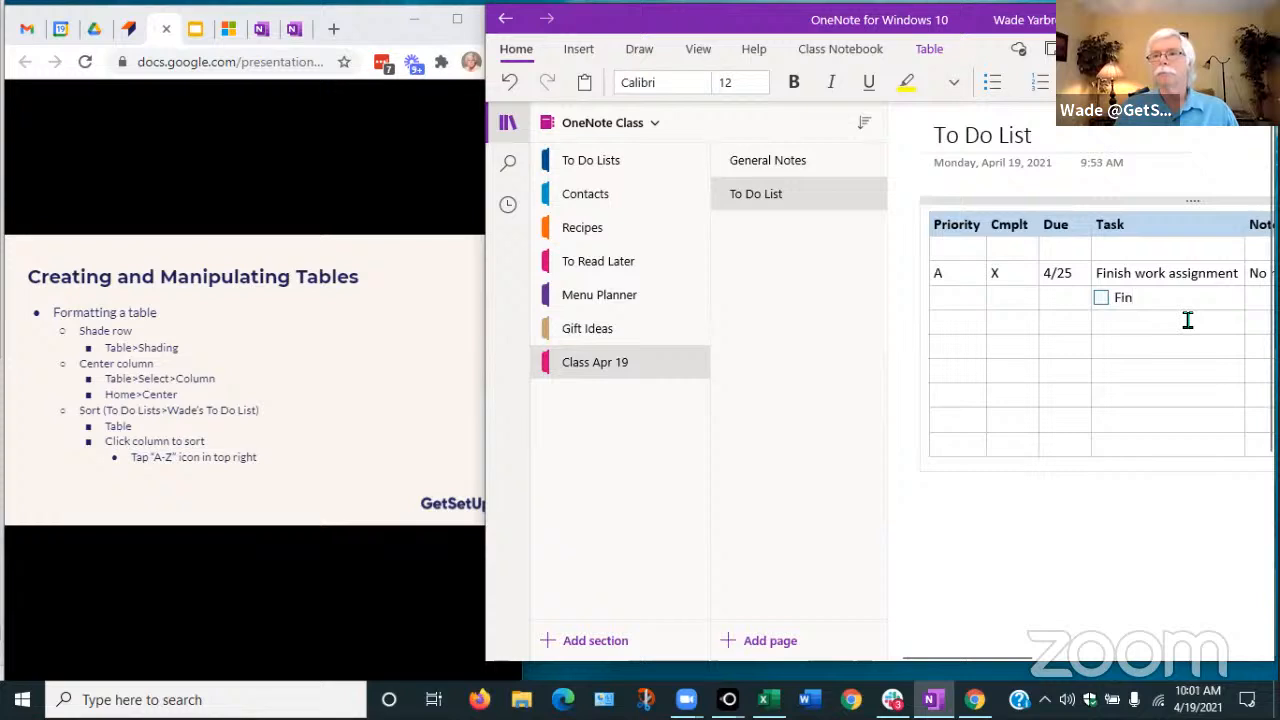
{"action": "type", "text": "Finish taxes"}
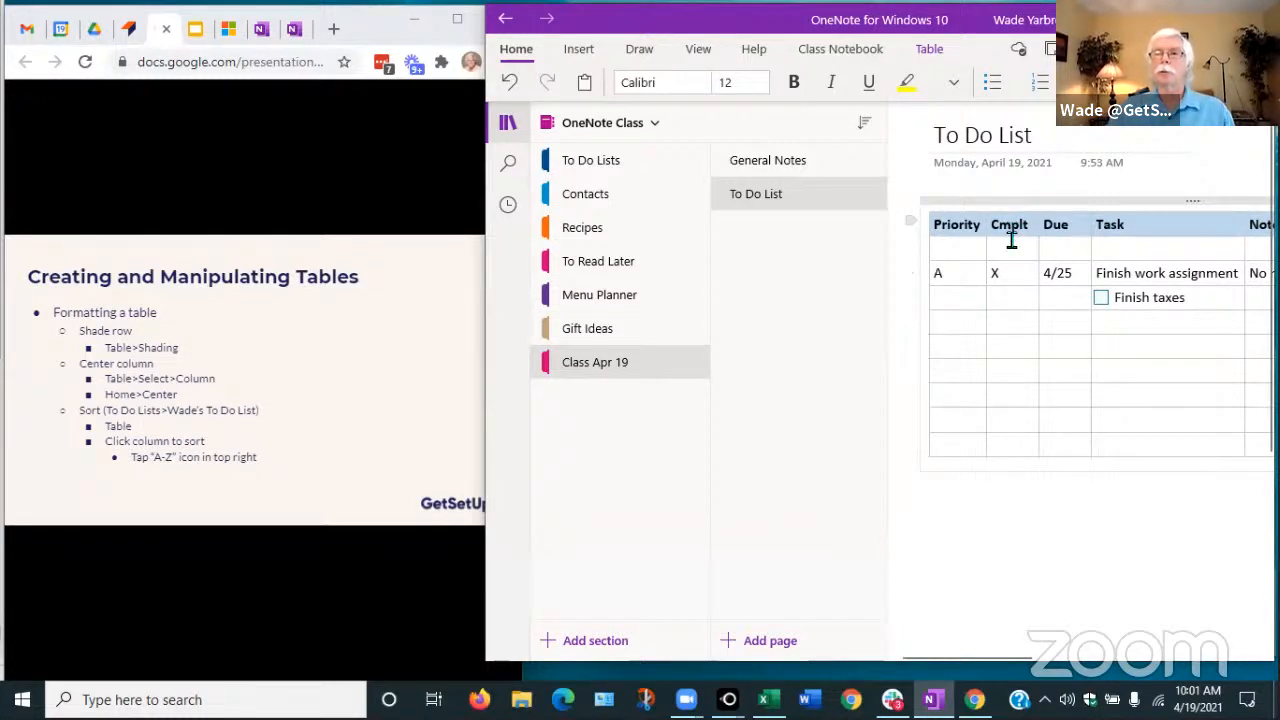
{"action": "mouse_move", "coordinate": [1006, 228]}
{"action": "left_mouse_down"}
{"action": "mouse_move", "coordinate": [1017, 420]}
{"action": "mouse_move", "coordinate": [1006, 437]}
{"action": "left_mouse_up"}
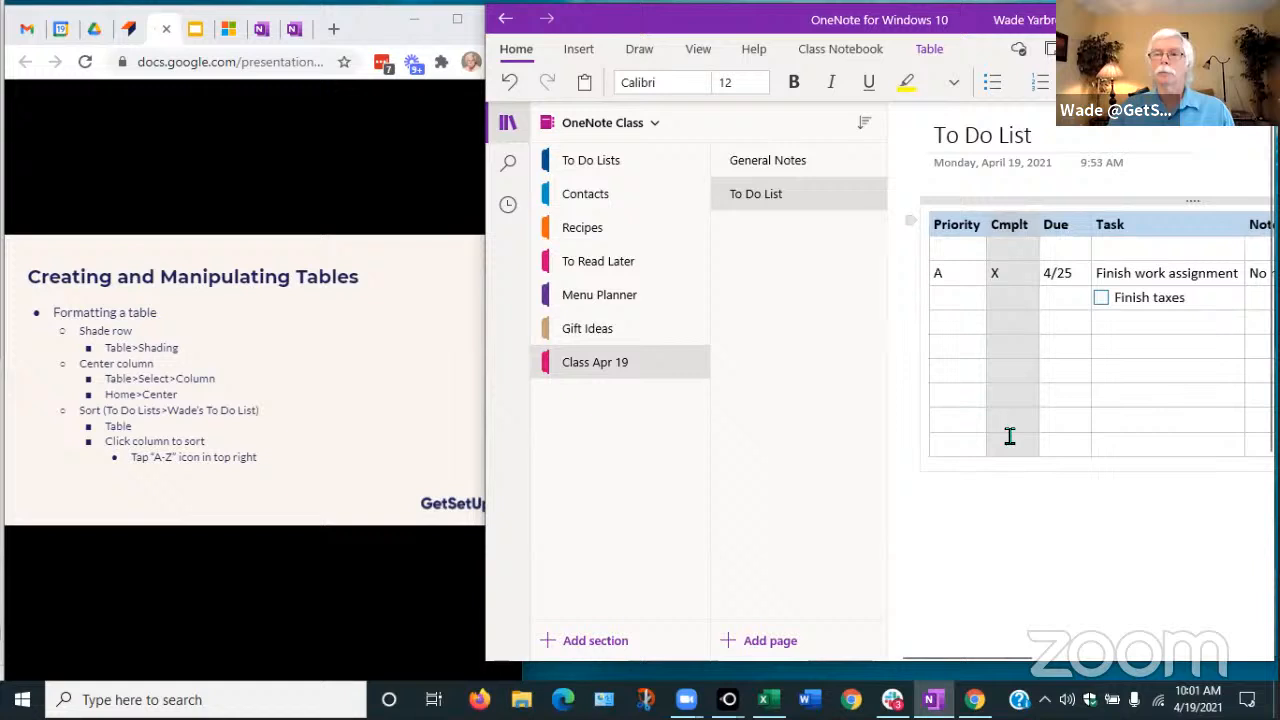
Delete the Cmplt column, leaving Priority, Due, Task and Notes
{"action": "right_click", "coordinate": [1011, 365]}
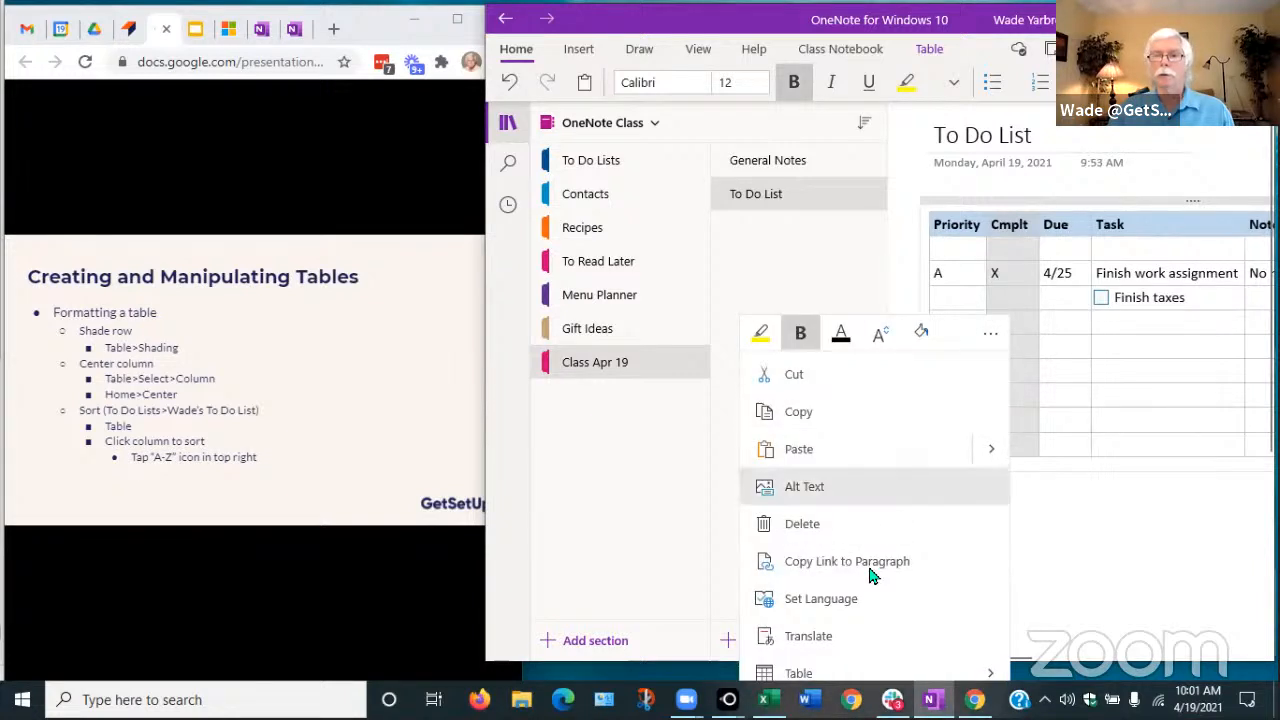
{"action": "mouse_move", "coordinate": [810, 676]}
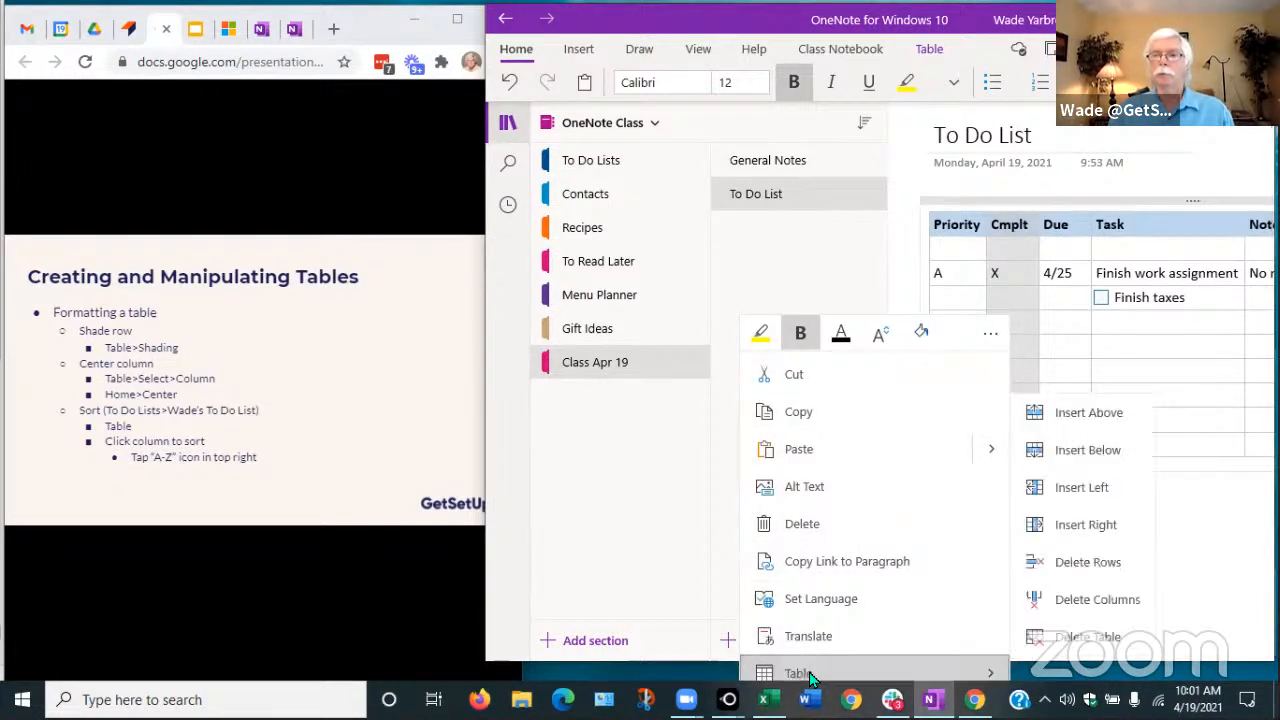
{"action": "left_click", "coordinate": [1088, 602]}
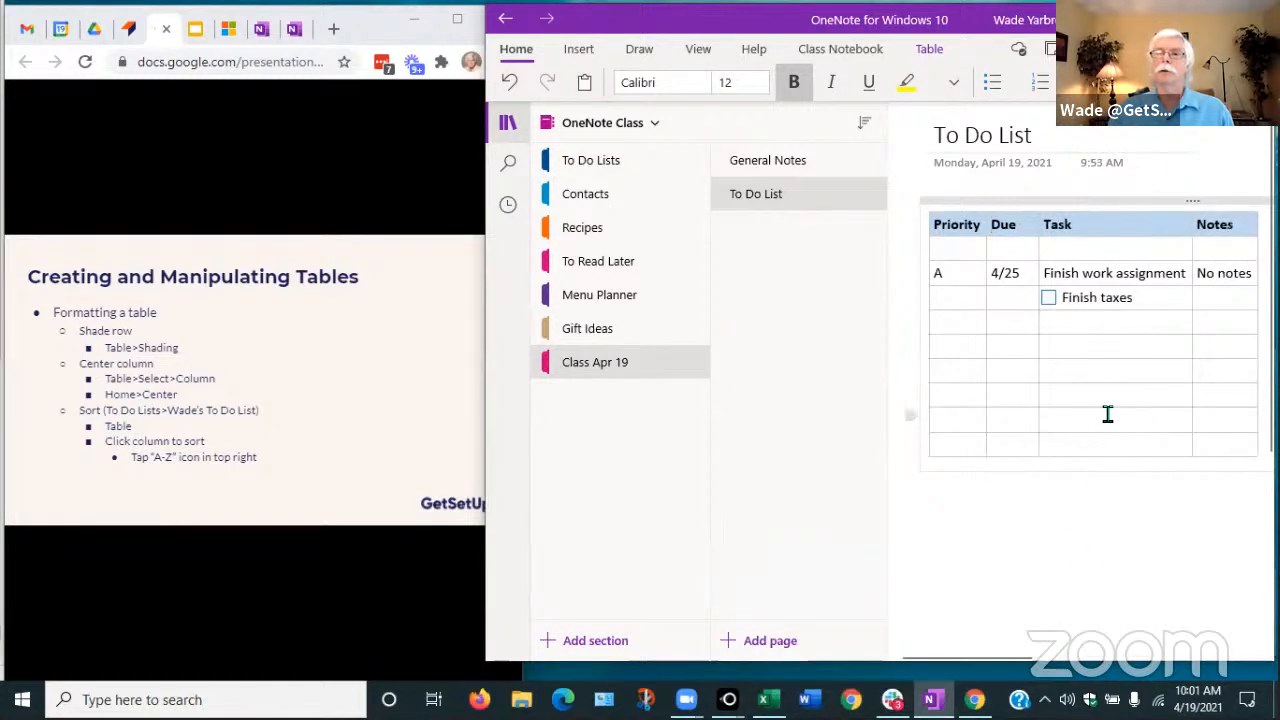
{"action": "left_click", "coordinate": [1107, 414]}
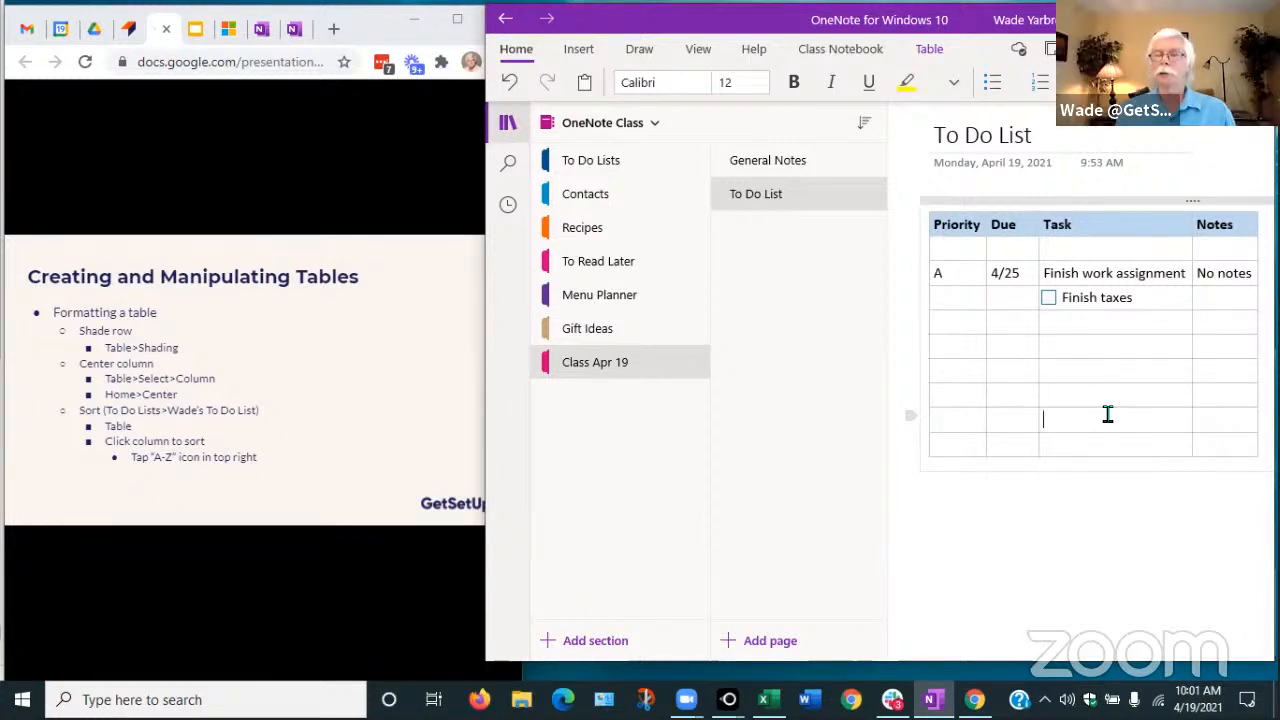
{"action": "left_click", "coordinate": [946, 249]}
Centre the Priority column values and widen the OneNote window to the left
{"action": "left_click_drag", "start_coordinate": [943, 288], "coordinate": [946, 430]}
{"action": "left_click", "coordinate": [1040, 82]}
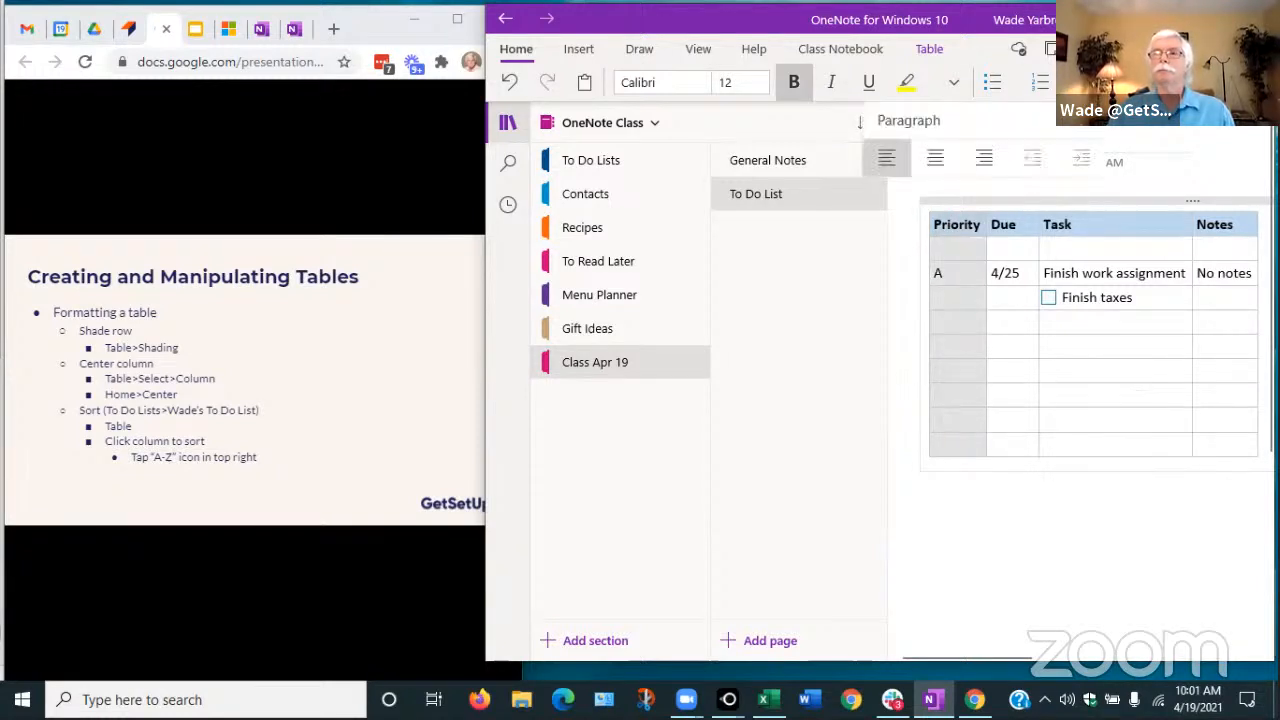
{"action": "left_click", "coordinate": [937, 159]}
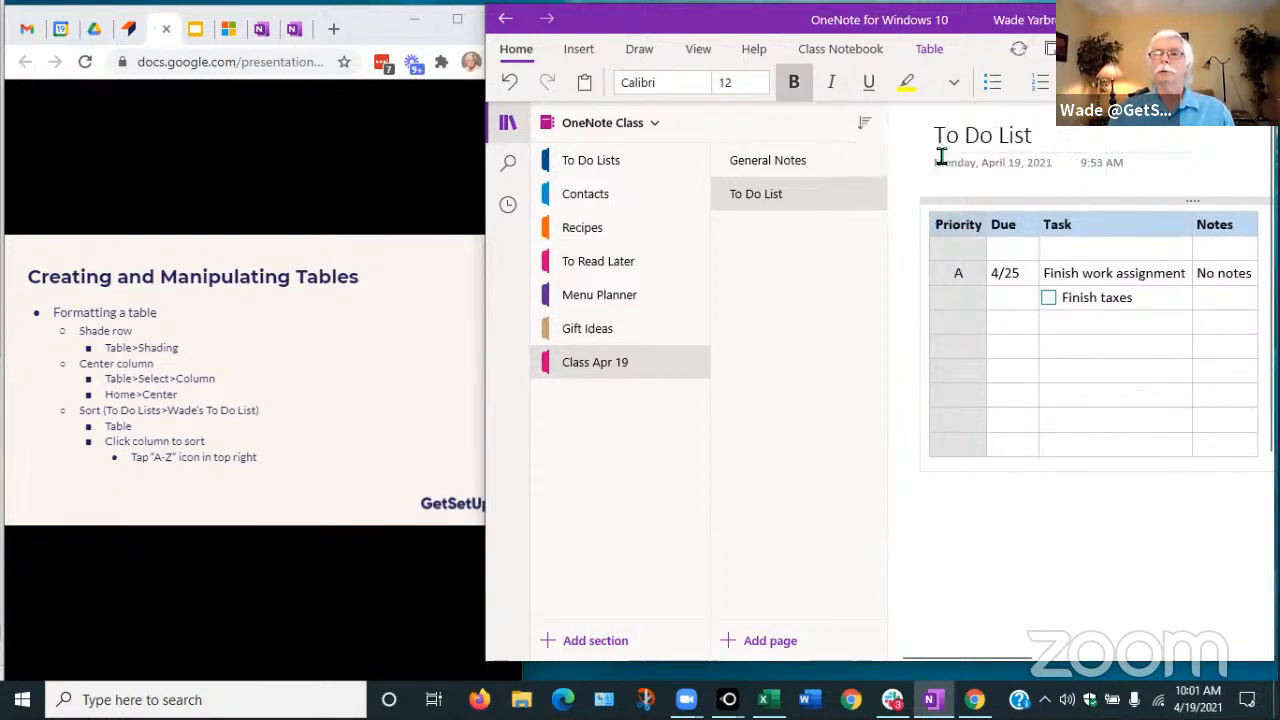
{"action": "left_click", "coordinate": [1092, 392]}
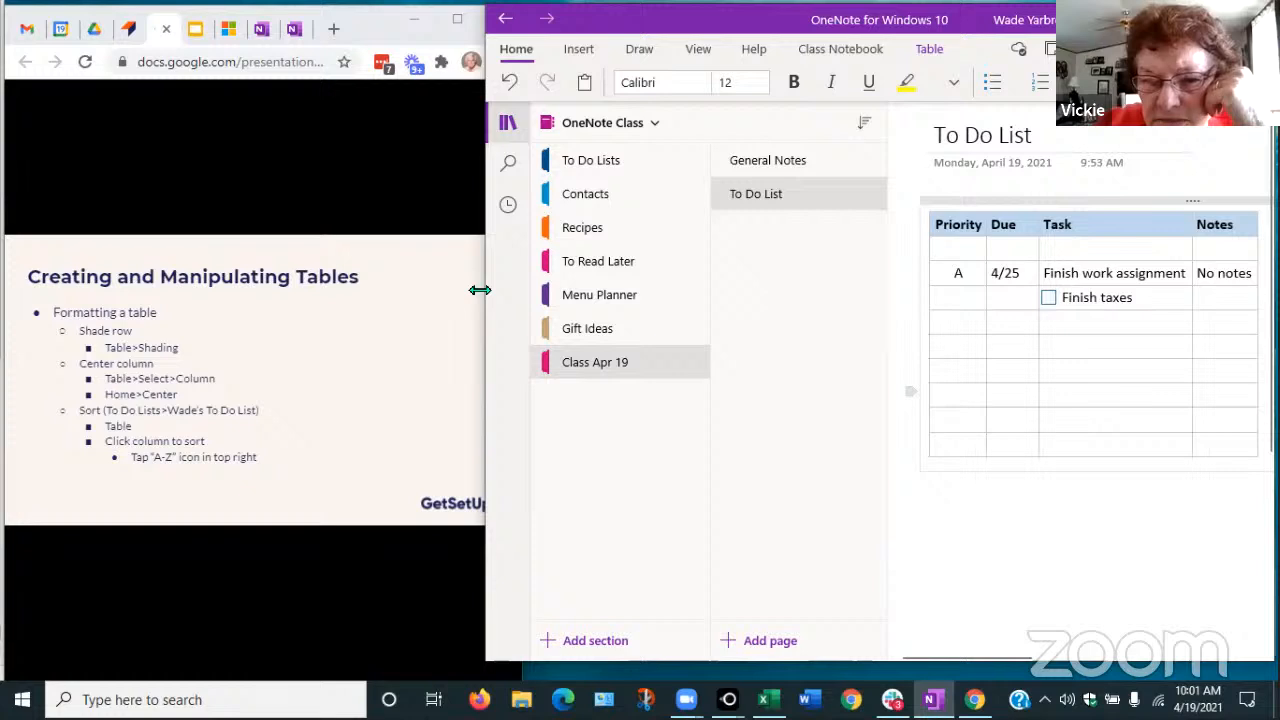
{"action": "left_click_drag", "start_coordinate": [480, 290], "coordinate": [400, 295]}
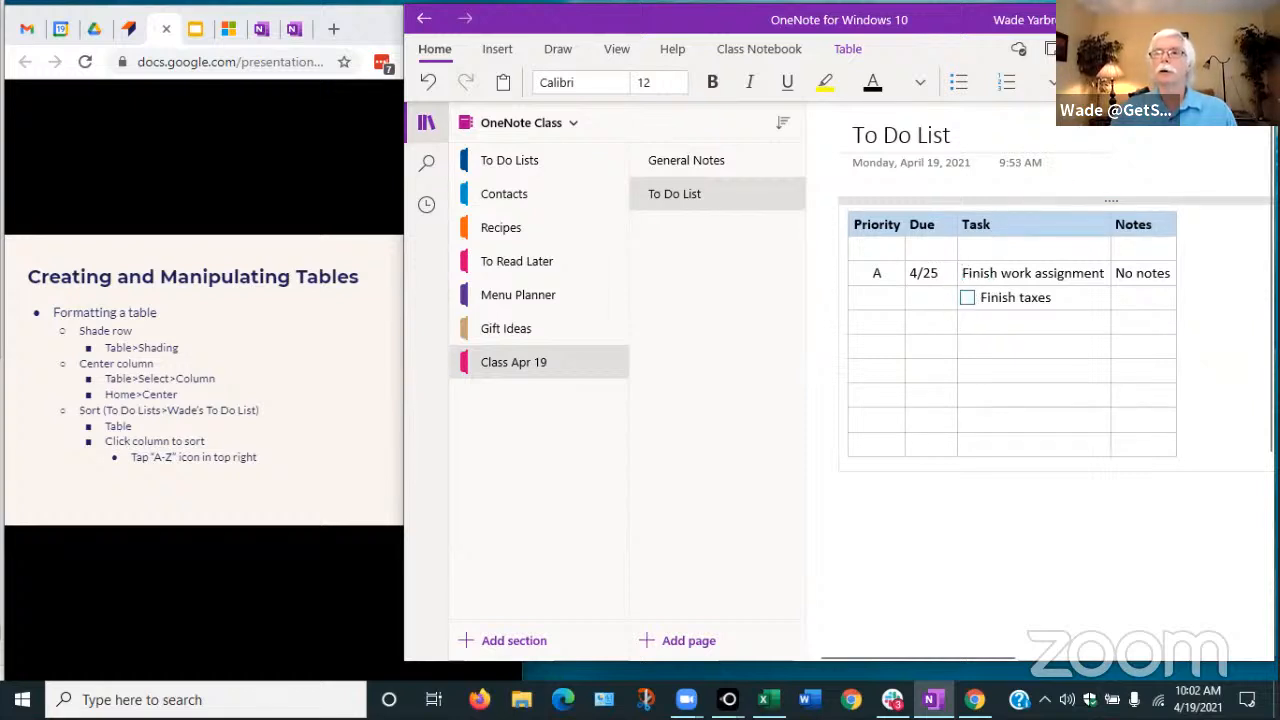
Add a new to-do item 'Task' and tick Finish work assignment and Finish taxes as done
{"action": "key", "text": "ctrl+1"}
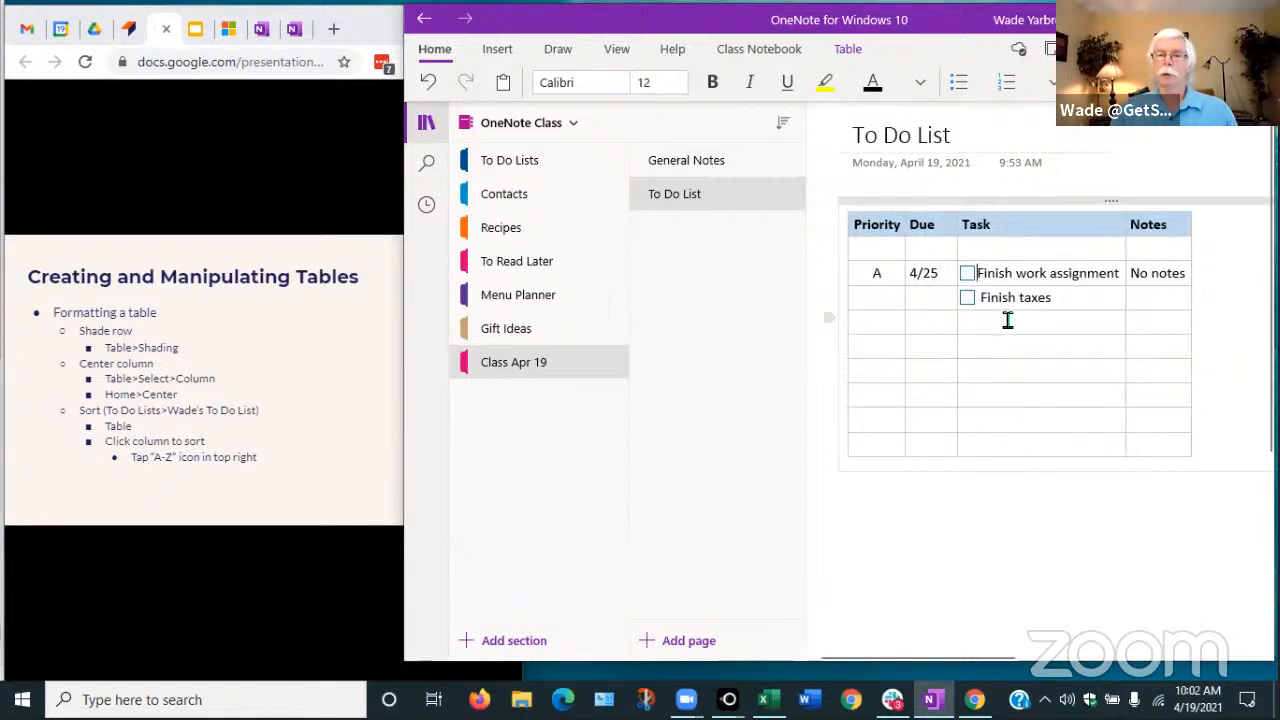
{"action": "left_click", "coordinate": [1000, 319]}
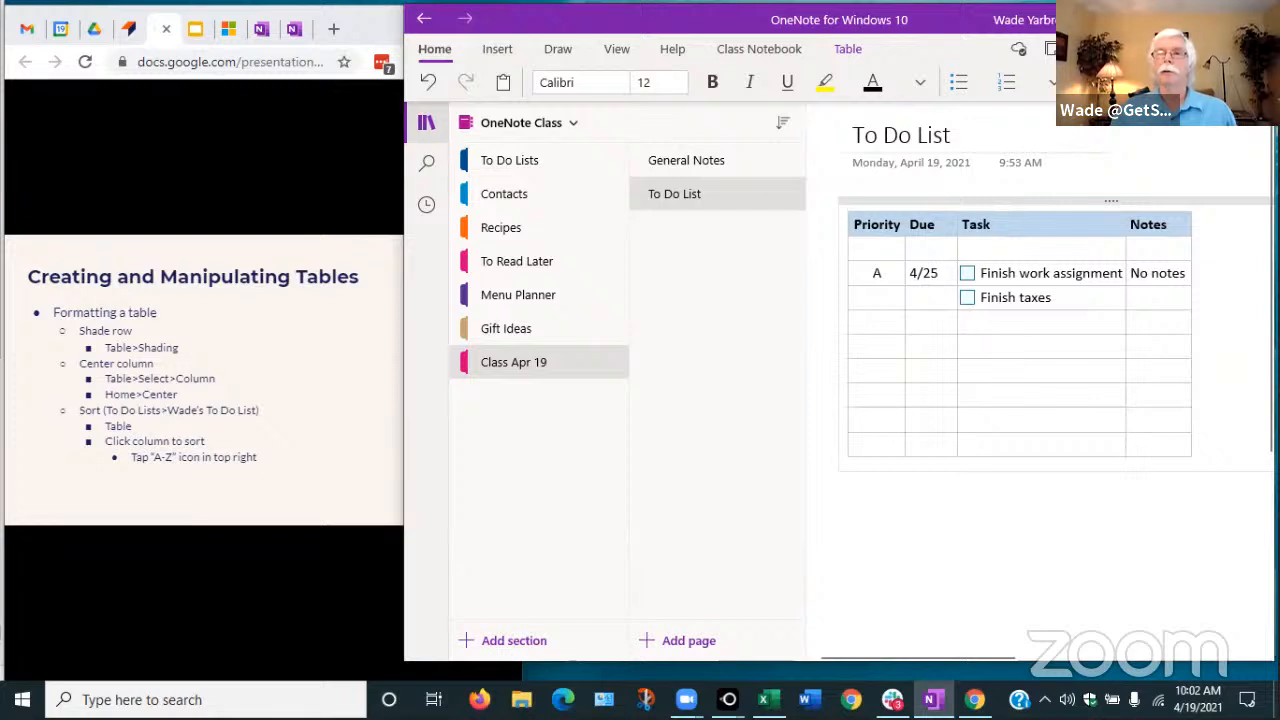
{"action": "key", "text": "ctrl+1"}
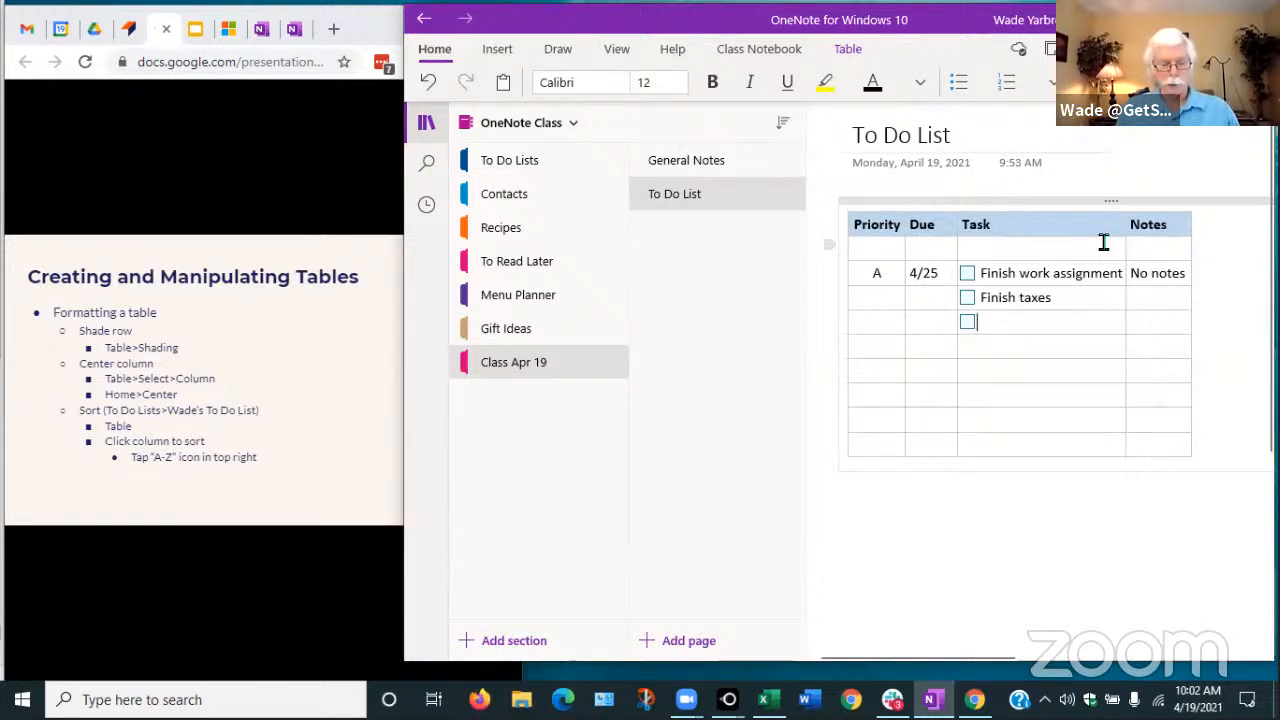
{"action": "type", "text": "Task"}
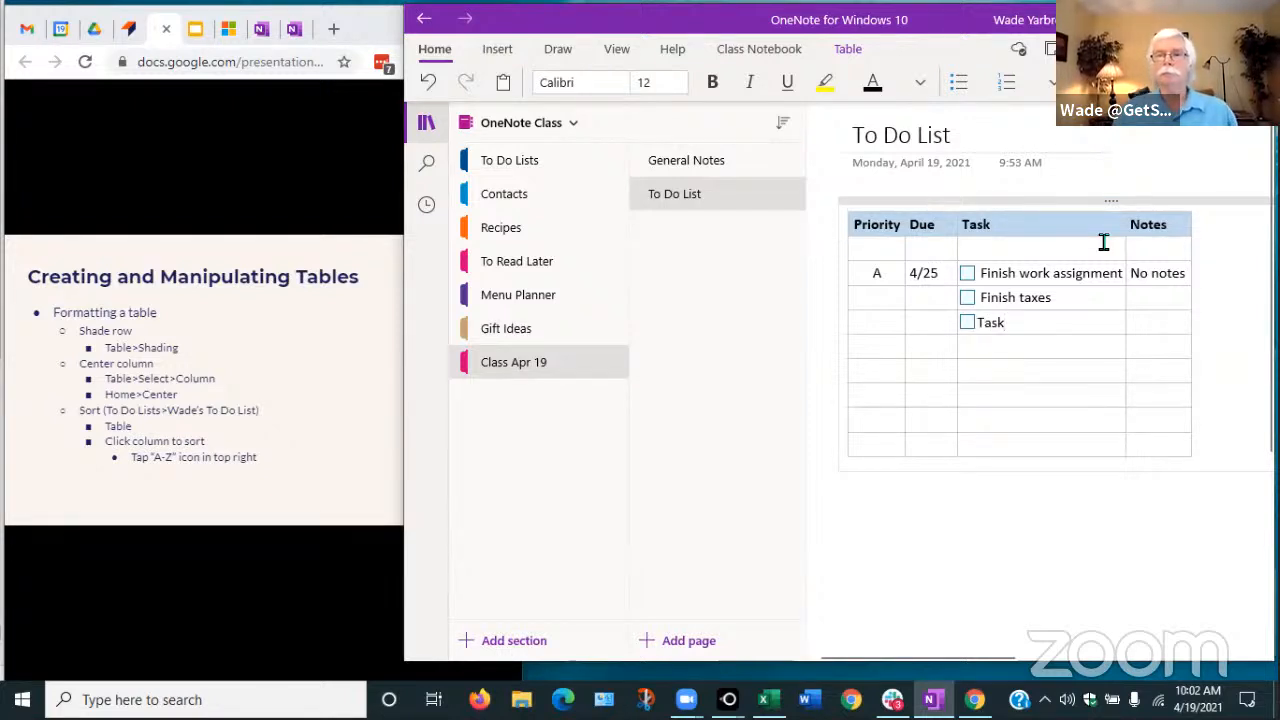
{"action": "left_click", "coordinate": [967, 273]}
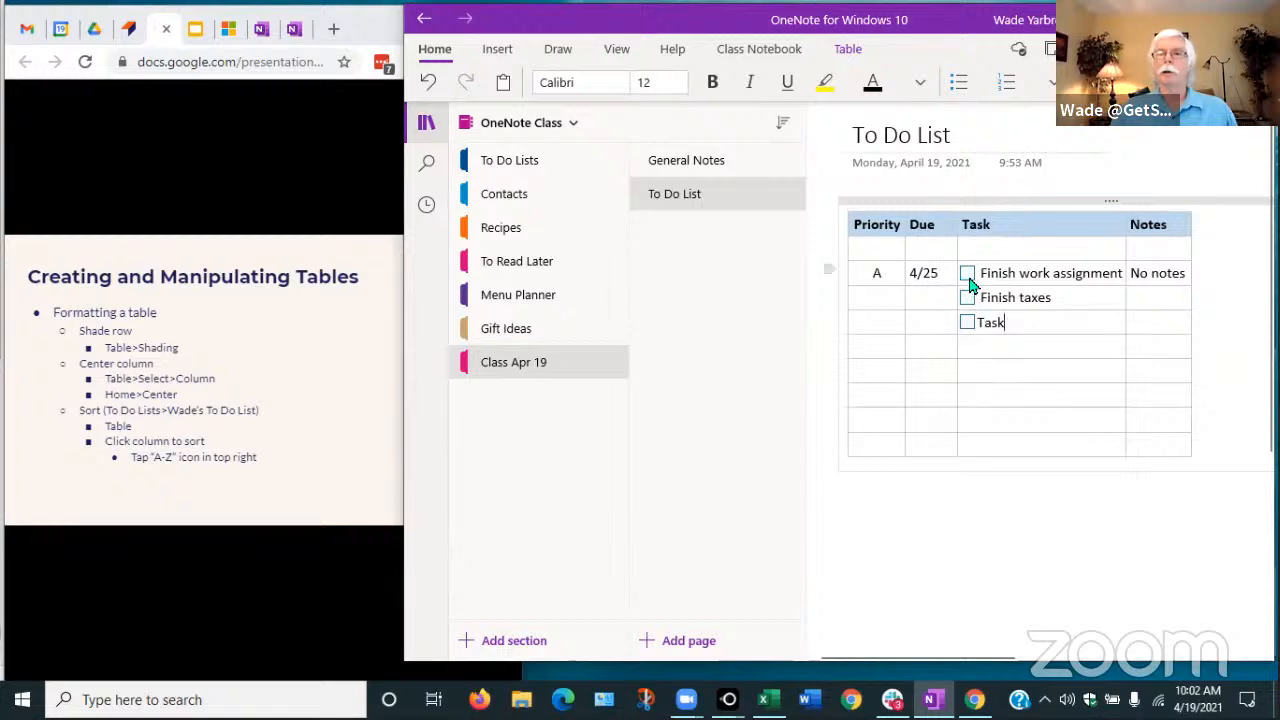
{"action": "left_click", "coordinate": [967, 298]}
{"action": "left_click_drag", "start_coordinate": [868, 278], "coordinate": [870, 304]}
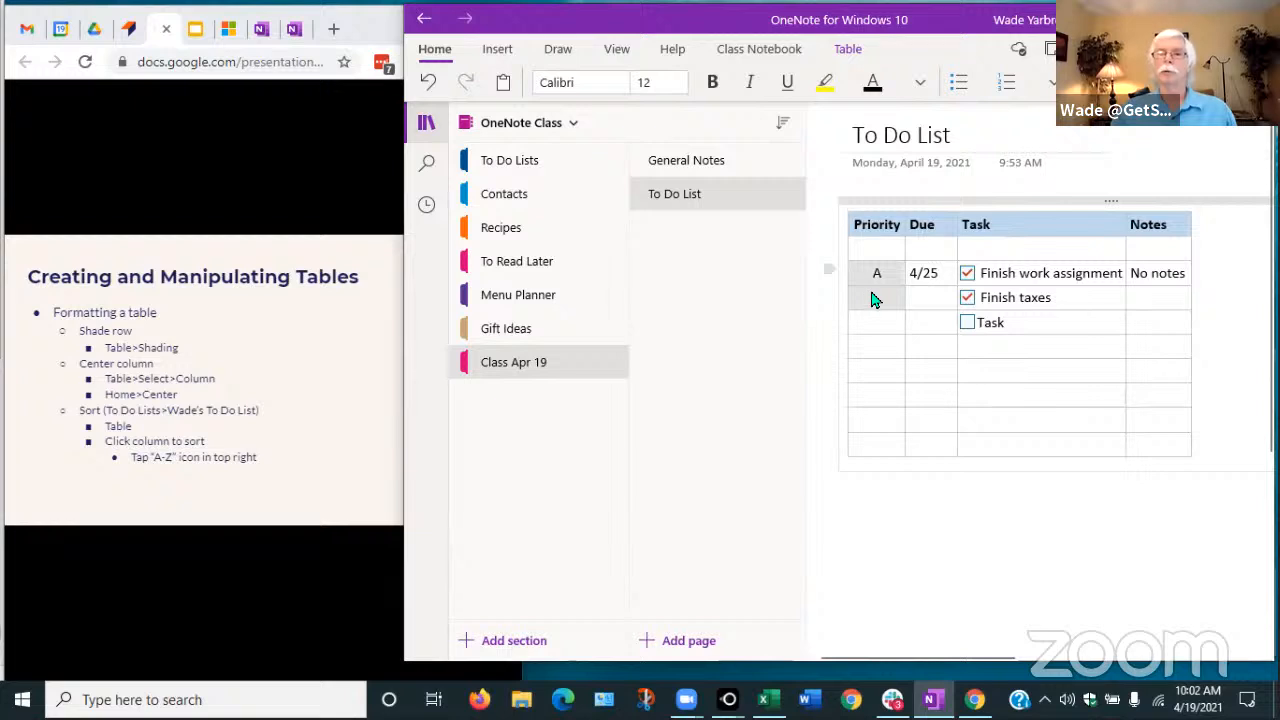
Delete the rows of the two completed tasks from the table
{"action": "right_click", "coordinate": [871, 296]}
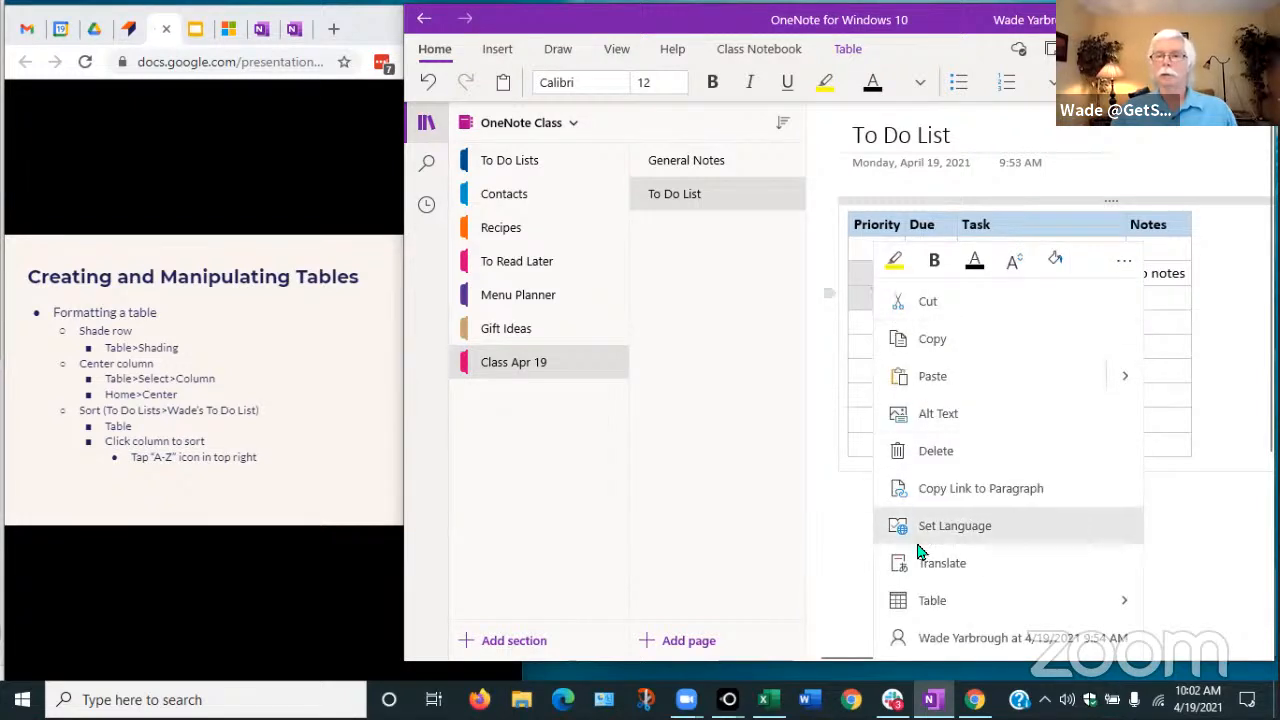
{"action": "left_click", "coordinate": [929, 601]}
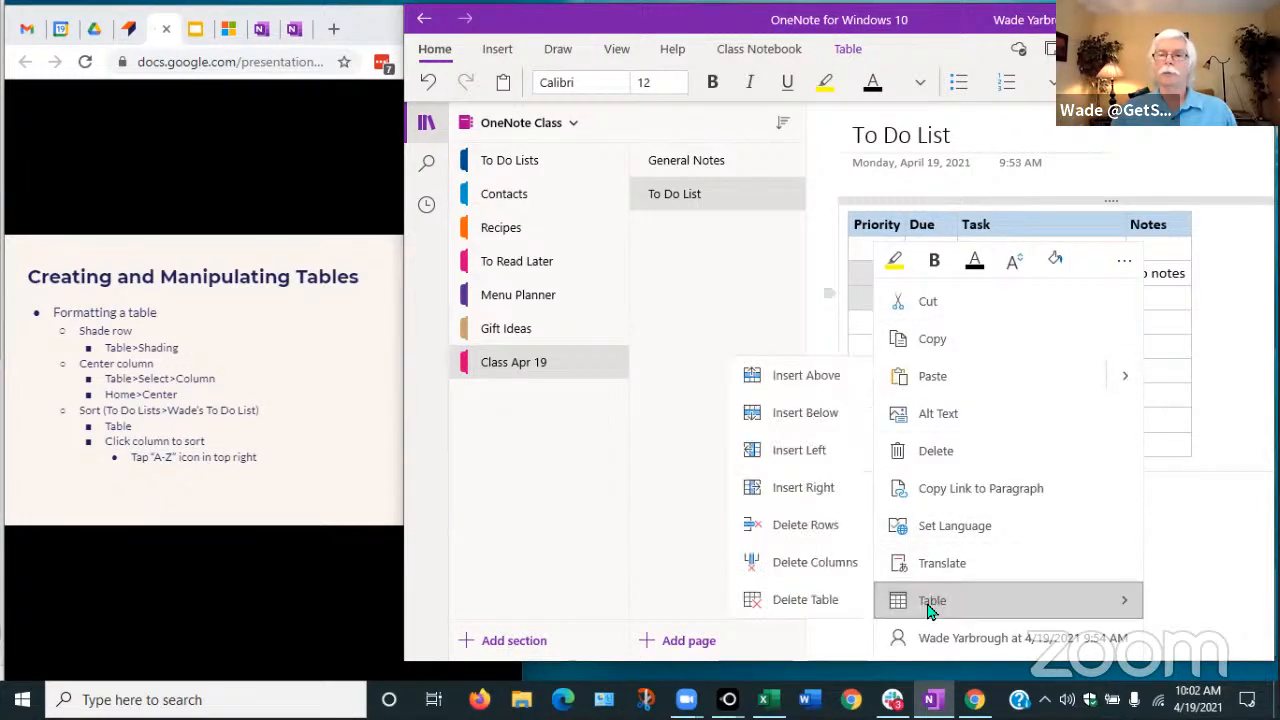
{"action": "left_click", "coordinate": [805, 524]}
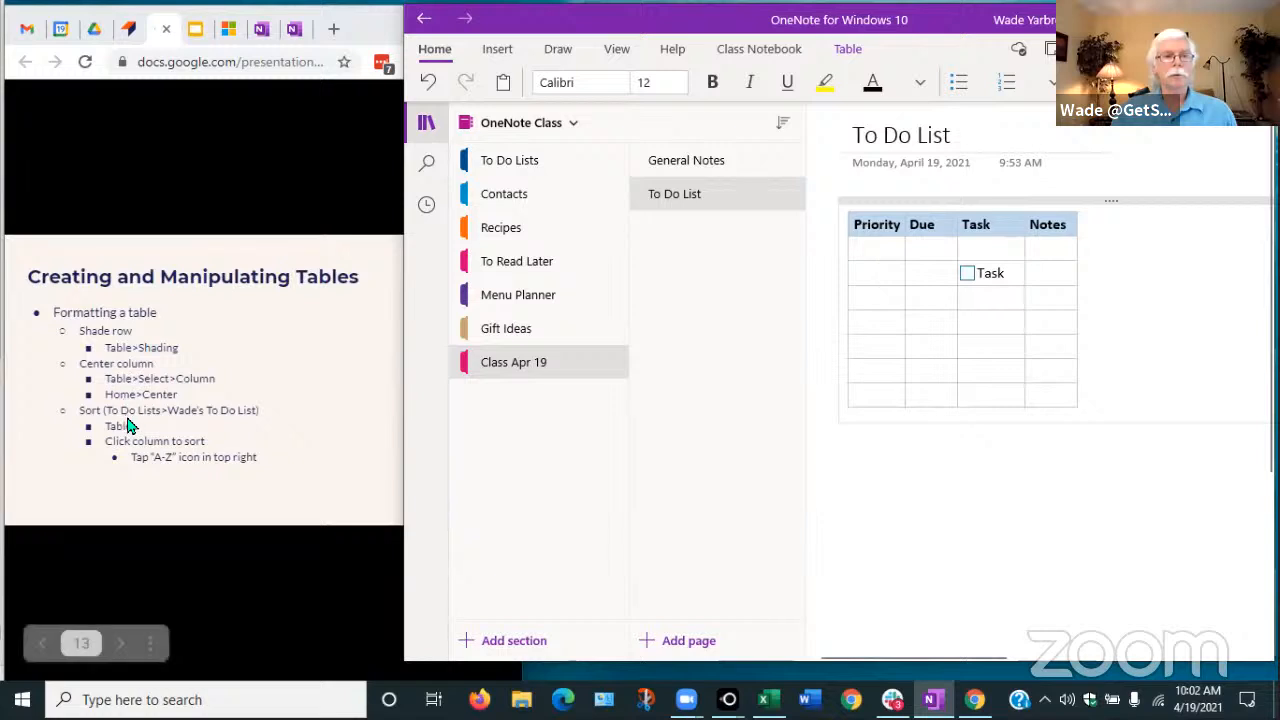
Advance the presentation to slide 14, then add a new page to Class Apr 19
{"action": "left_click", "coordinate": [174, 357]}
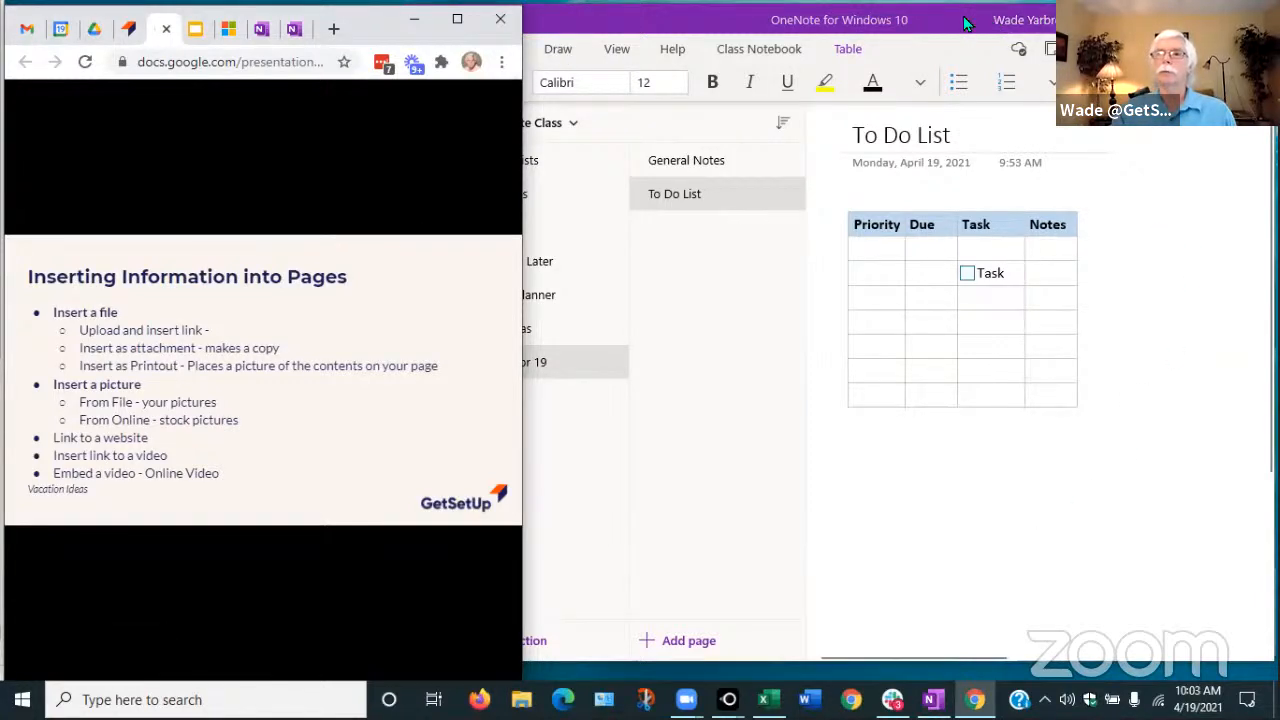
{"action": "left_click", "coordinate": [1201, 316]}
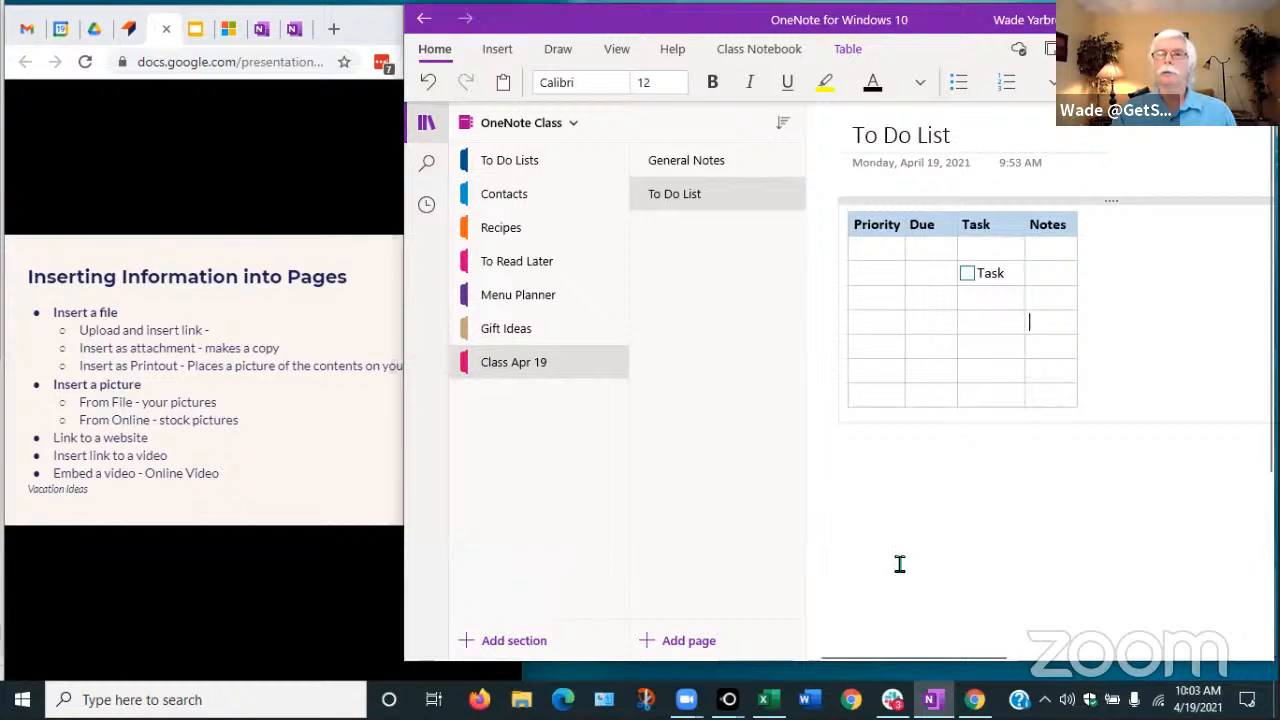
{"action": "left_click", "coordinate": [676, 647]}
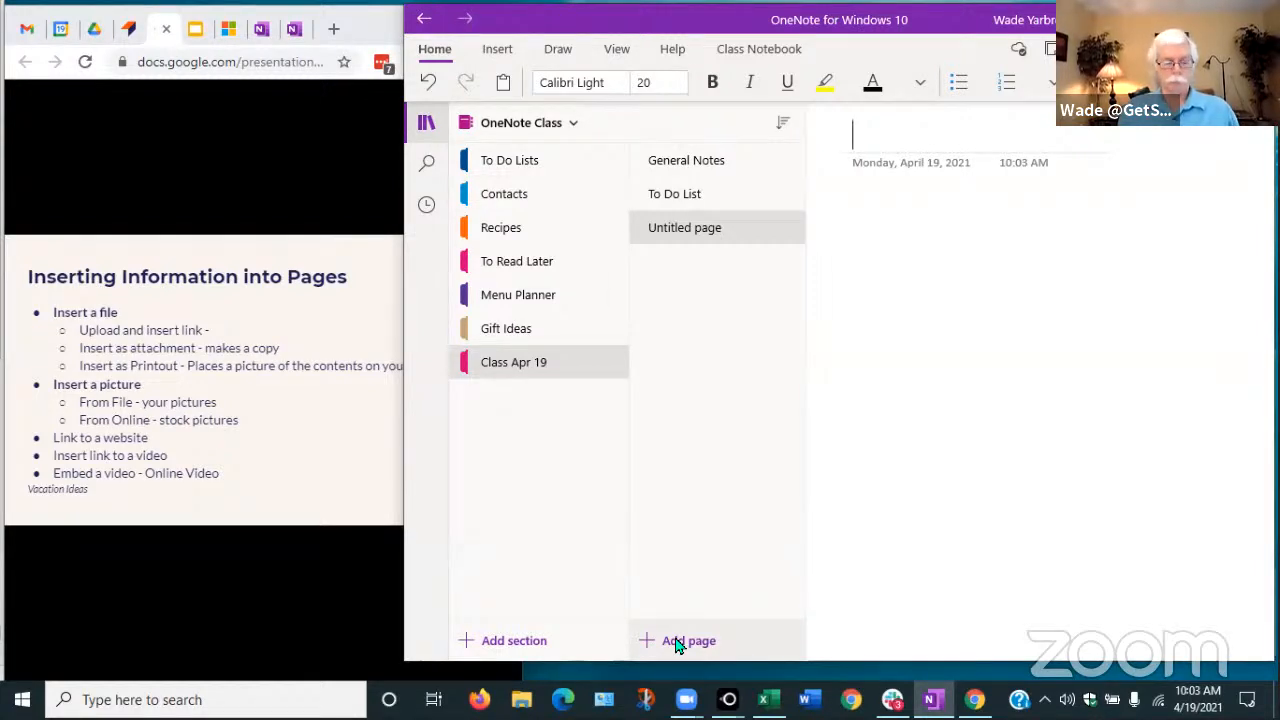
Title the new page 'Files' and move into its body
{"action": "type", "text": "Files"}
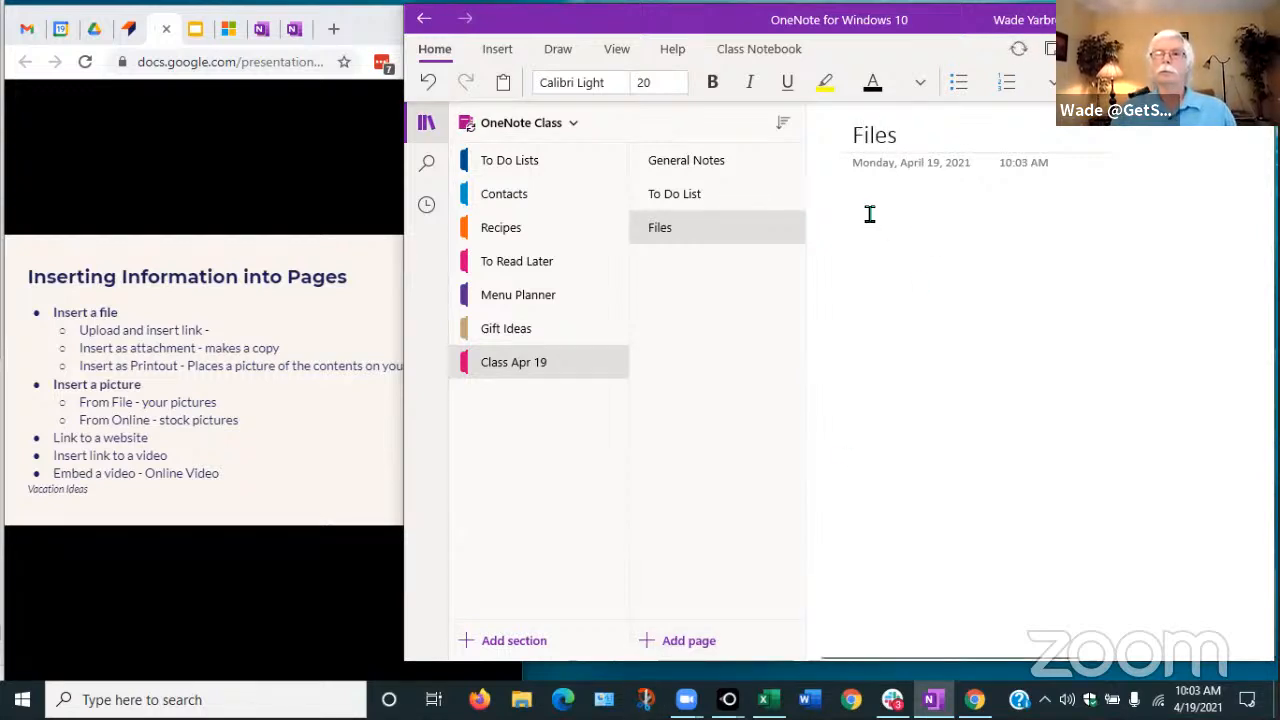
{"action": "key", "text": "Return"}
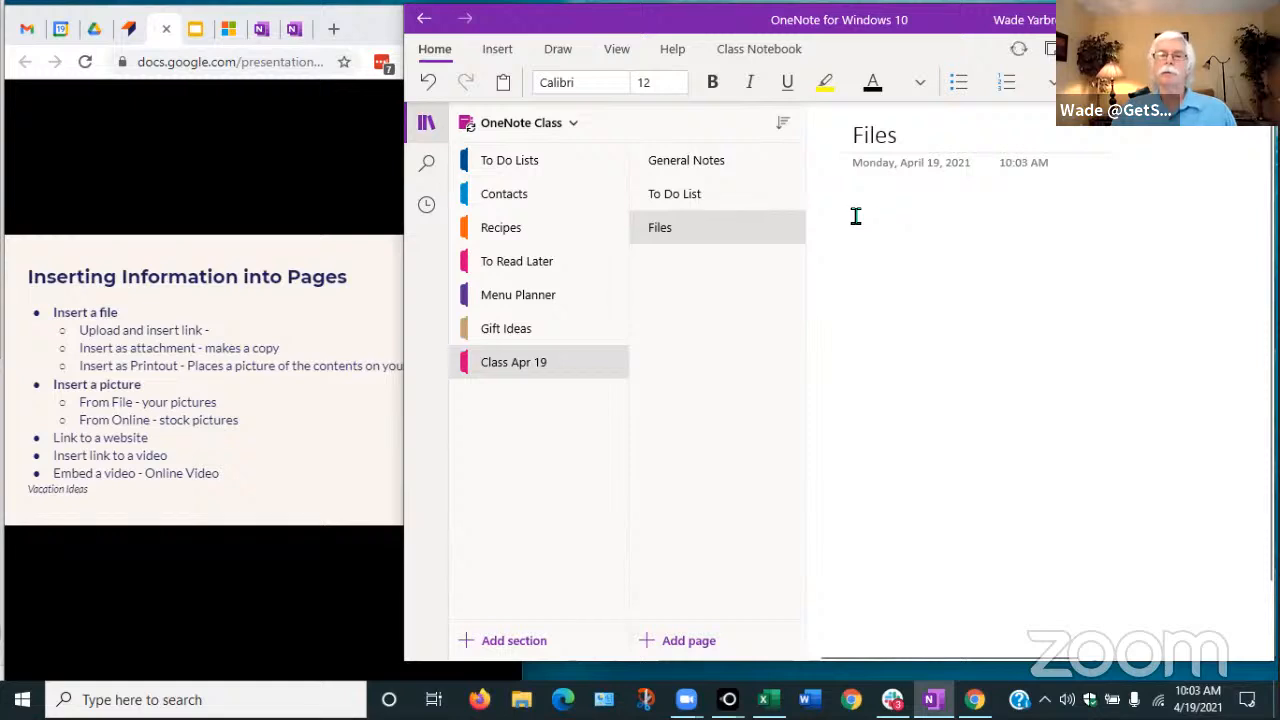
{"action": "left_click", "coordinate": [494, 52]}
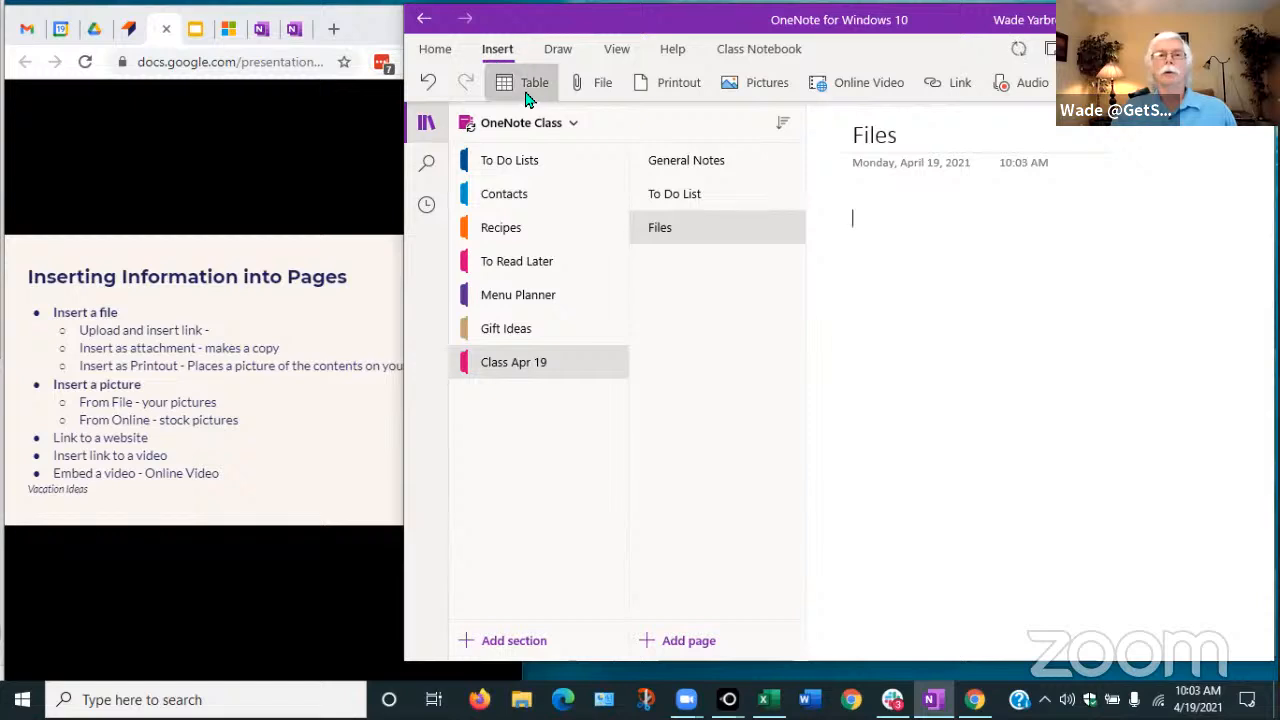
Choose the pancake recipe Word document from Downloads to insert as a file
{"action": "left_click", "coordinate": [592, 85]}
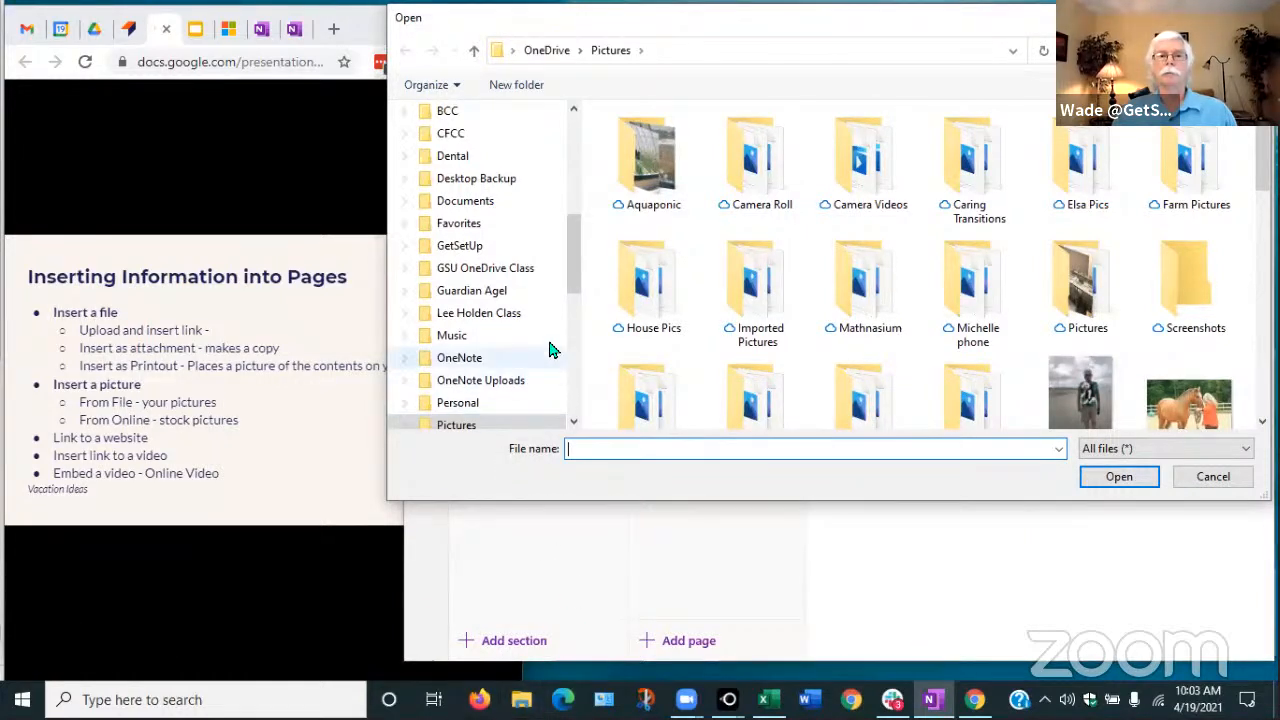
{"action": "left_click_drag", "start_coordinate": [569, 268], "coordinate": [555, 372]}
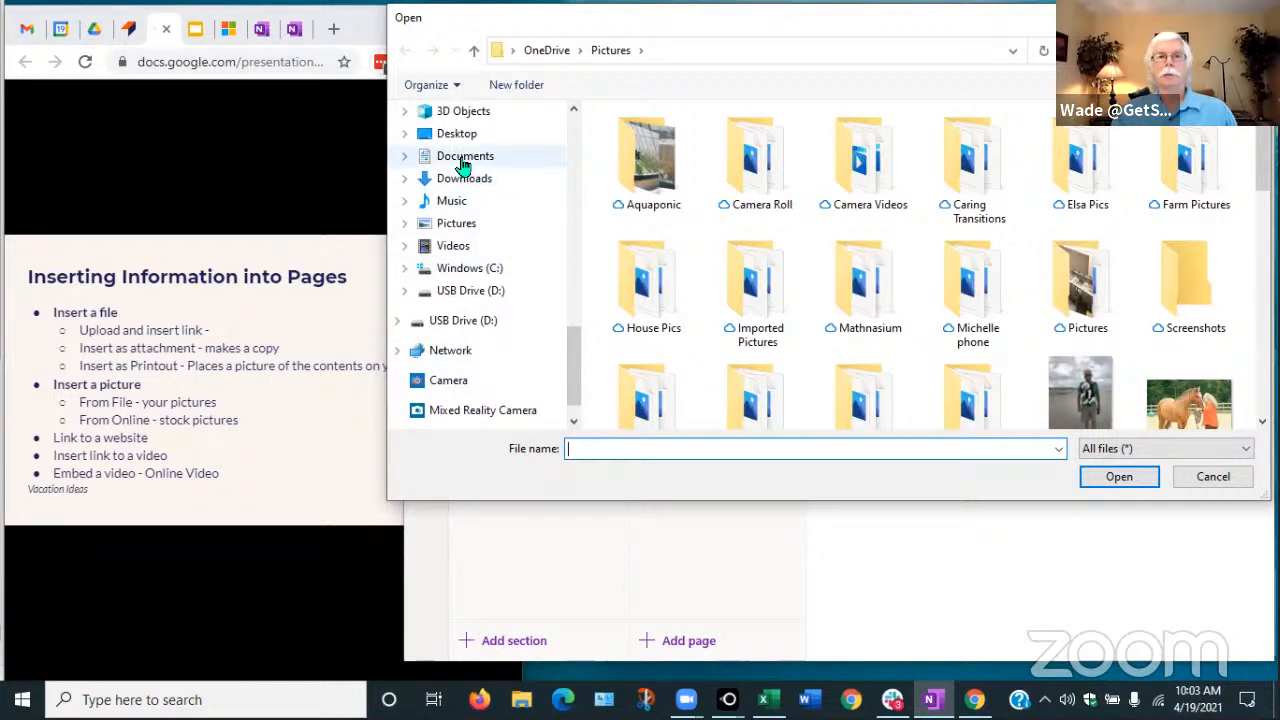
{"action": "left_click", "coordinate": [463, 164]}
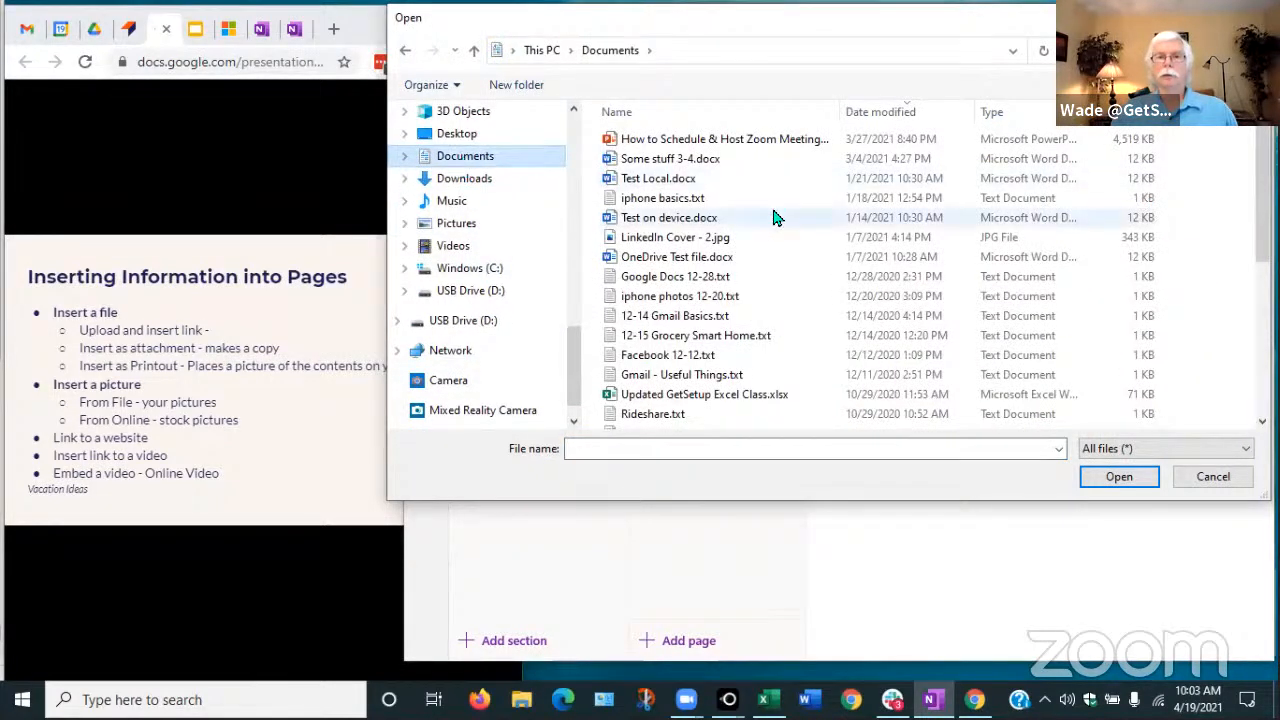
{"action": "left_click", "coordinate": [460, 179]}
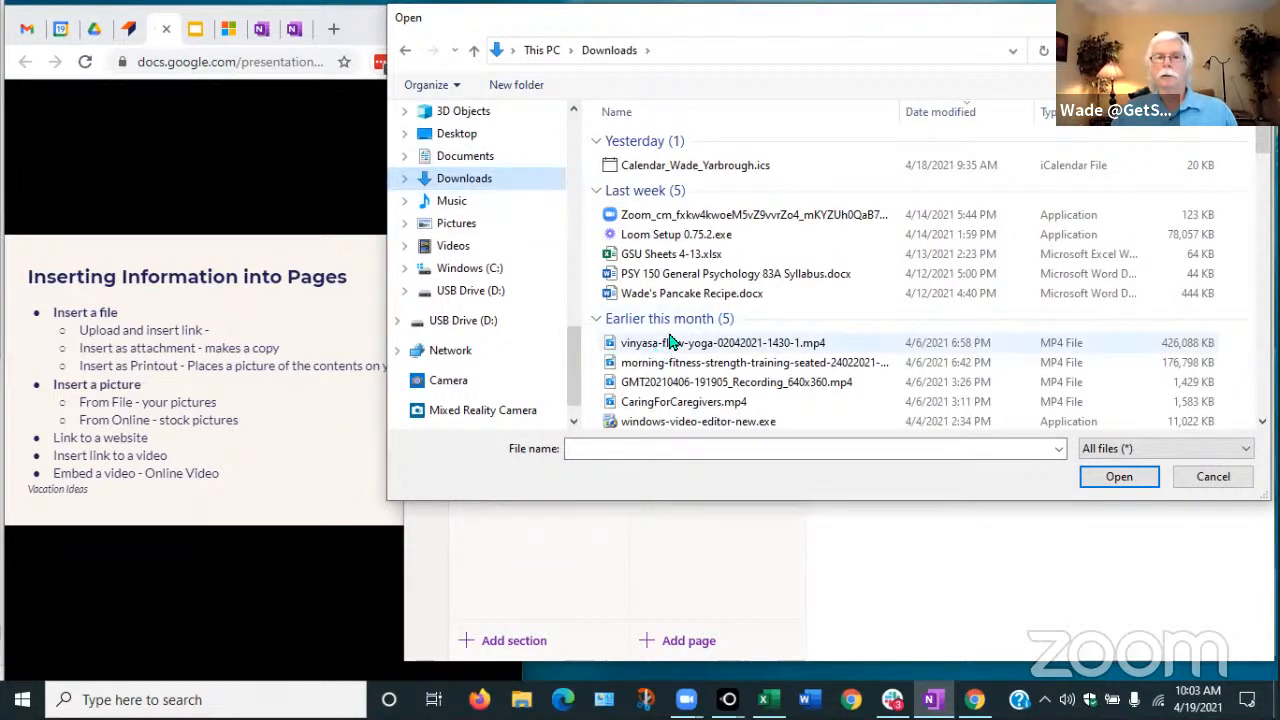
{"action": "left_click", "coordinate": [655, 297]}
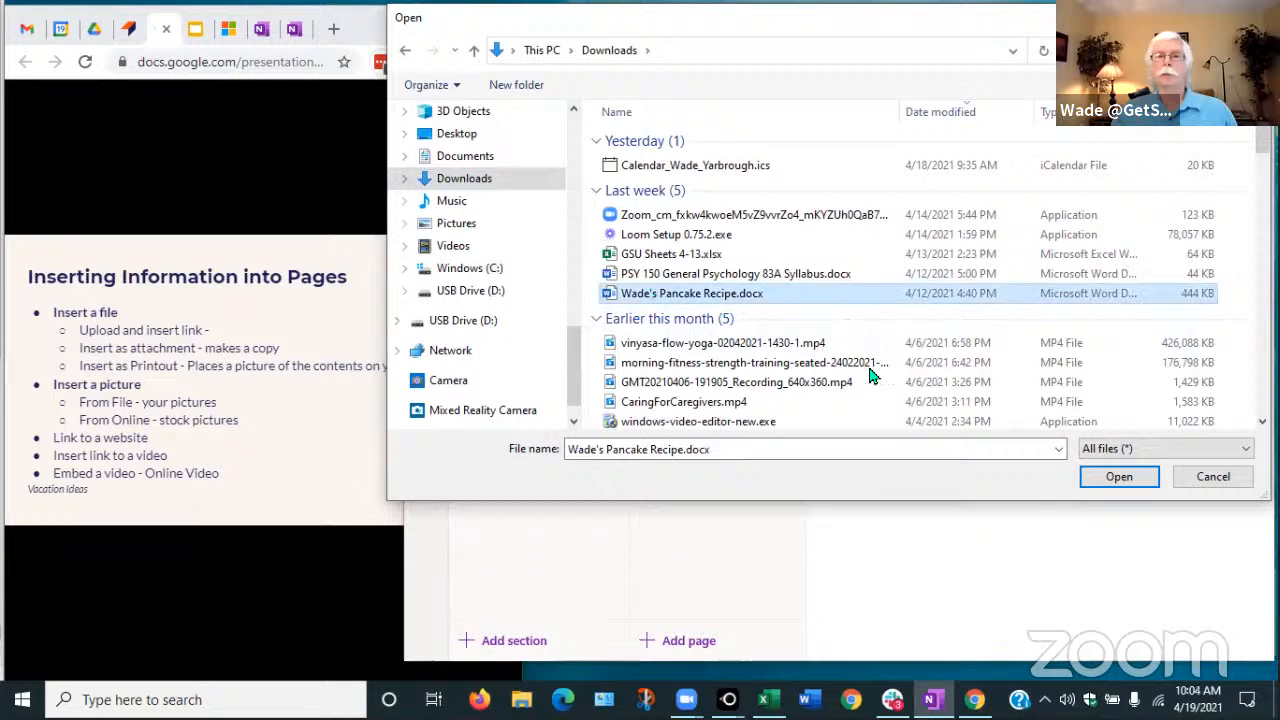
{"action": "left_click", "coordinate": [1117, 479]}
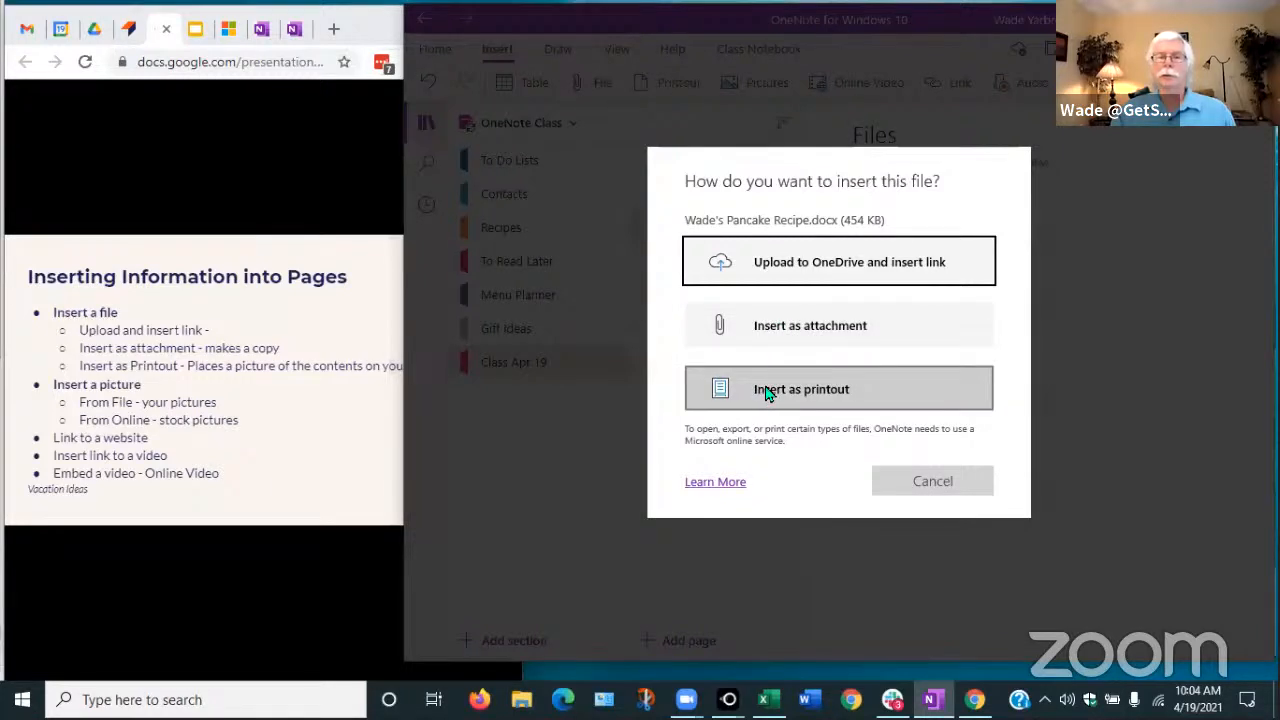
Attach the pancake recipe to the Files page, widen its container, and open it in Word
{"action": "left_click", "coordinate": [760, 327]}
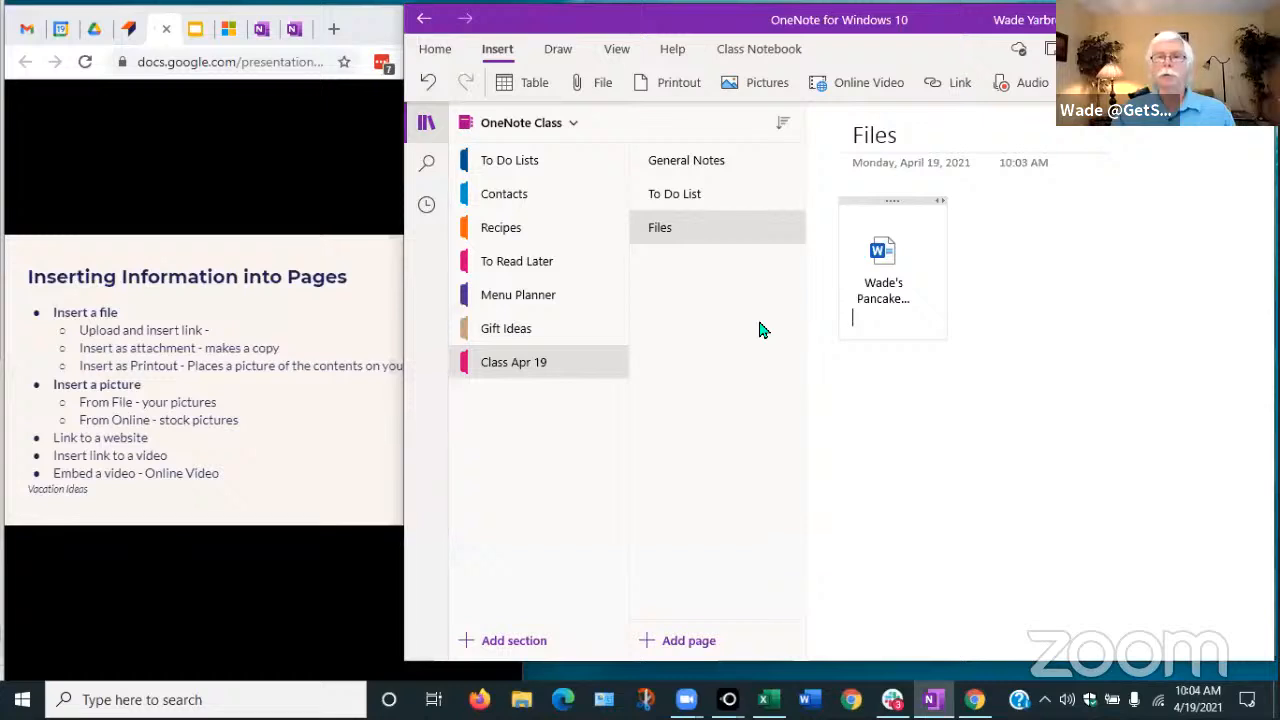
{"action": "left_click_drag", "start_coordinate": [946, 278], "coordinate": [1045, 279]}
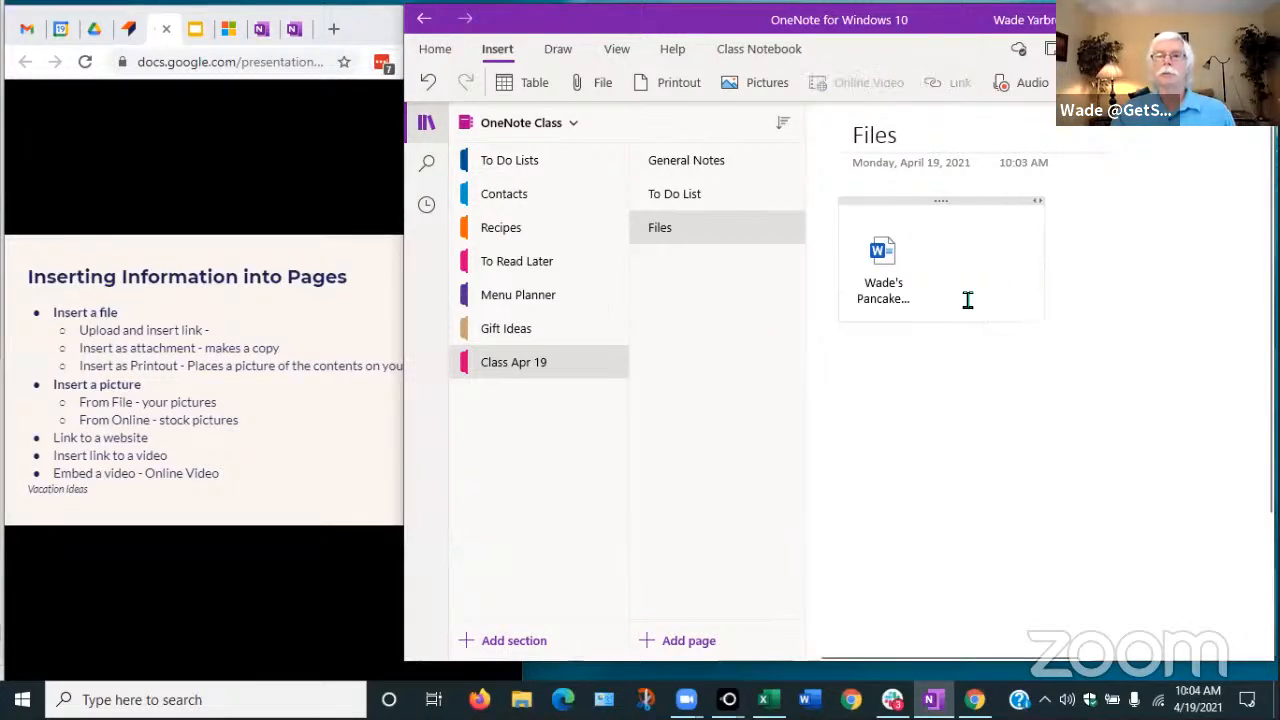
{"action": "left_click", "coordinate": [885, 262]}
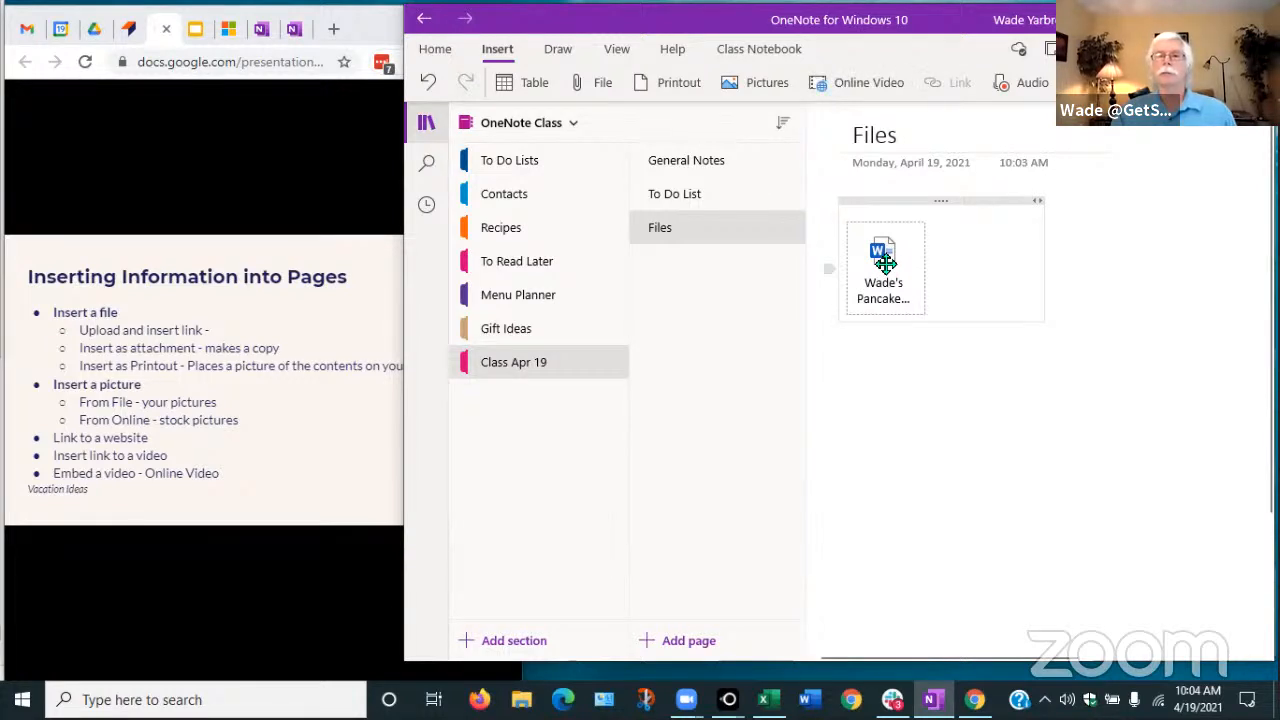
{"action": "double_click", "coordinate": [885, 262]}
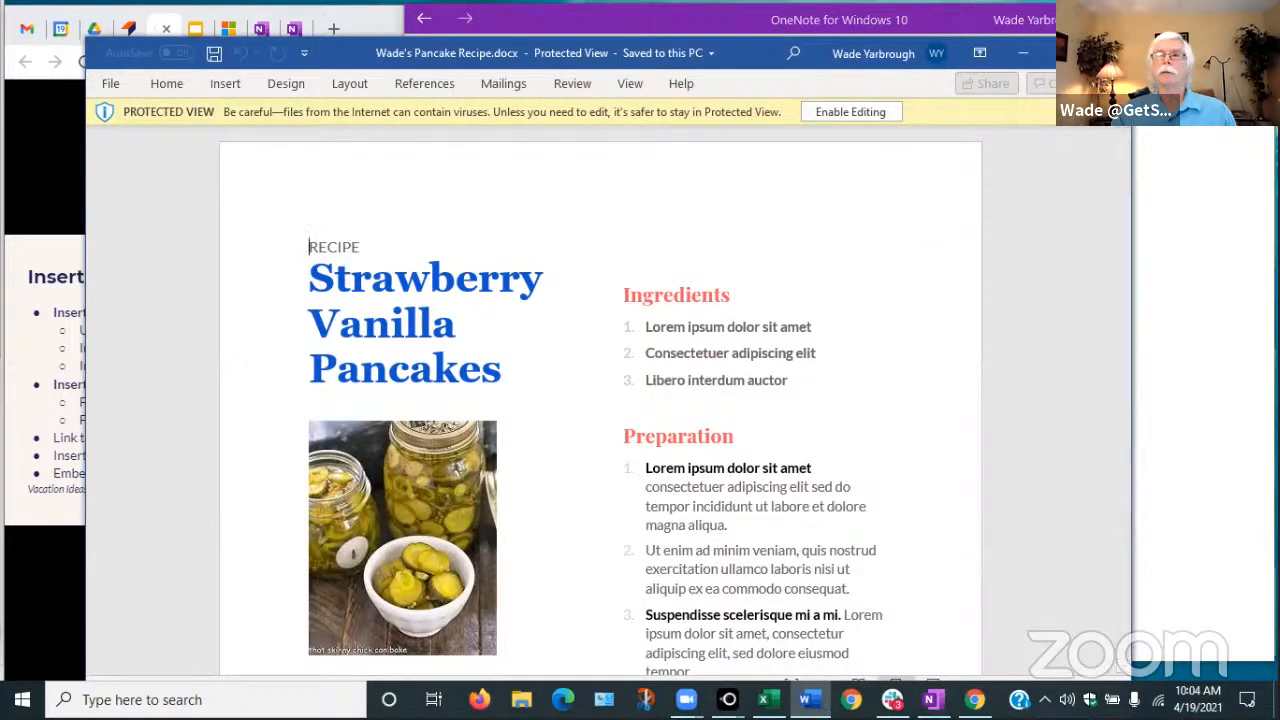
{"action": "left_click", "coordinate": [1107, 52]}
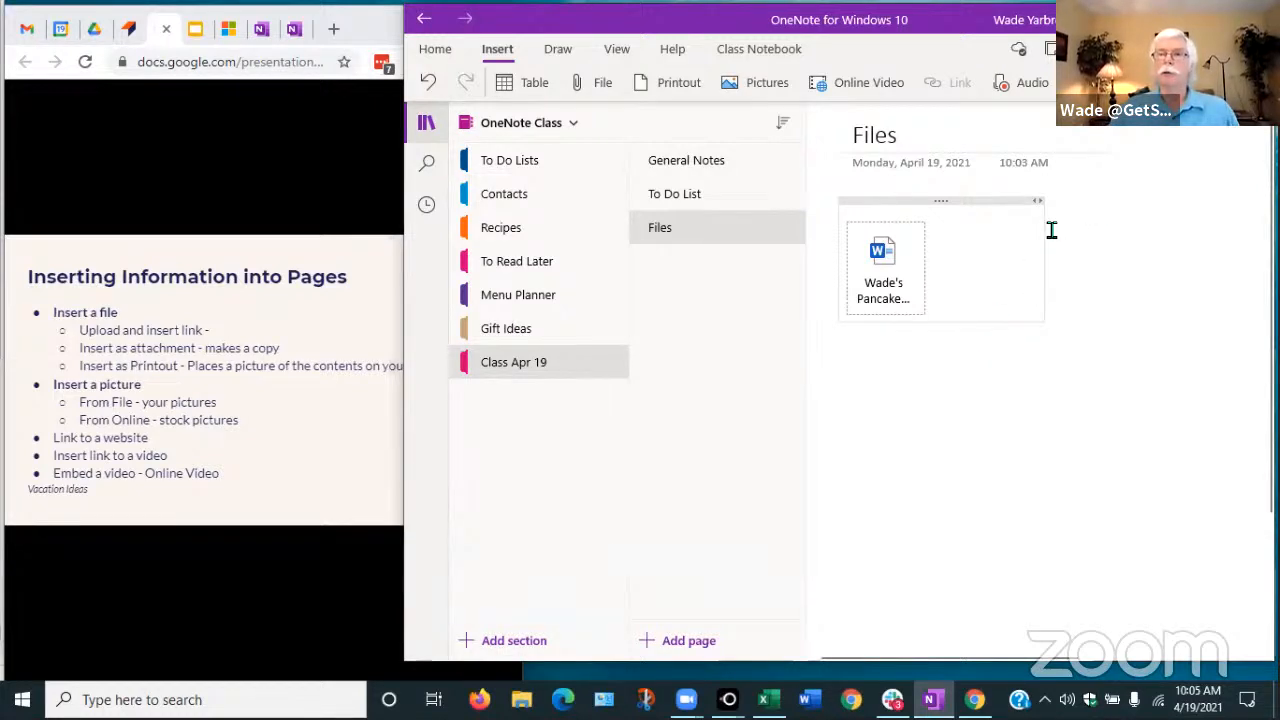
Narrow the note container to fit just the pancake recipe attachment icon
{"action": "left_click_drag", "start_coordinate": [1044, 234], "coordinate": [946, 251]}
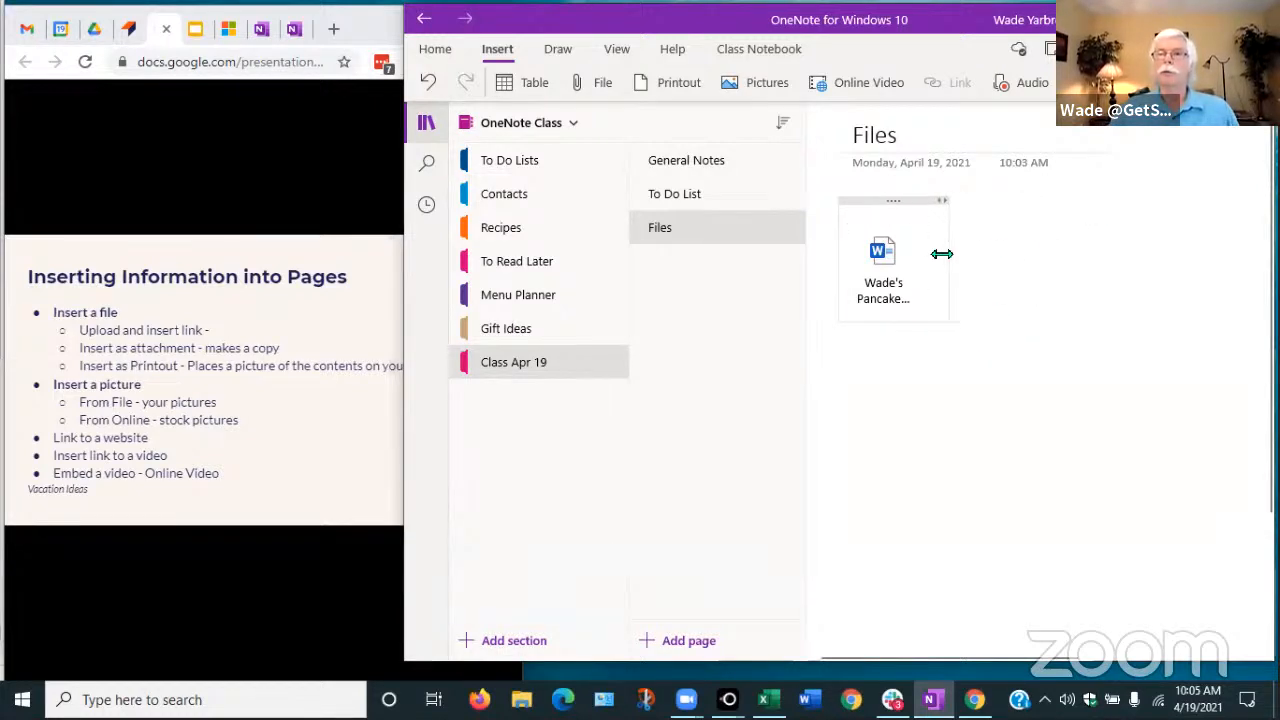
Bring up the Insert File picker on the Downloads folder and scroll its navigation pane
{"action": "left_click", "coordinate": [1034, 206]}
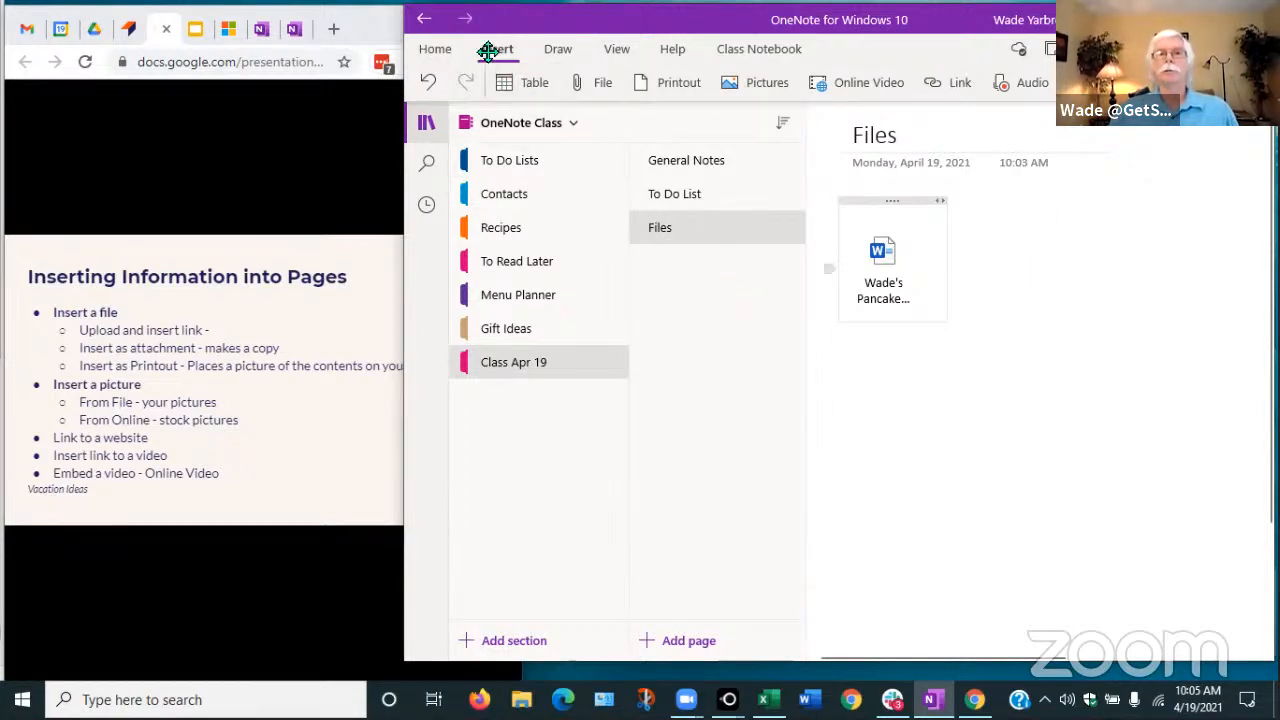
{"action": "left_click", "coordinate": [603, 86]}
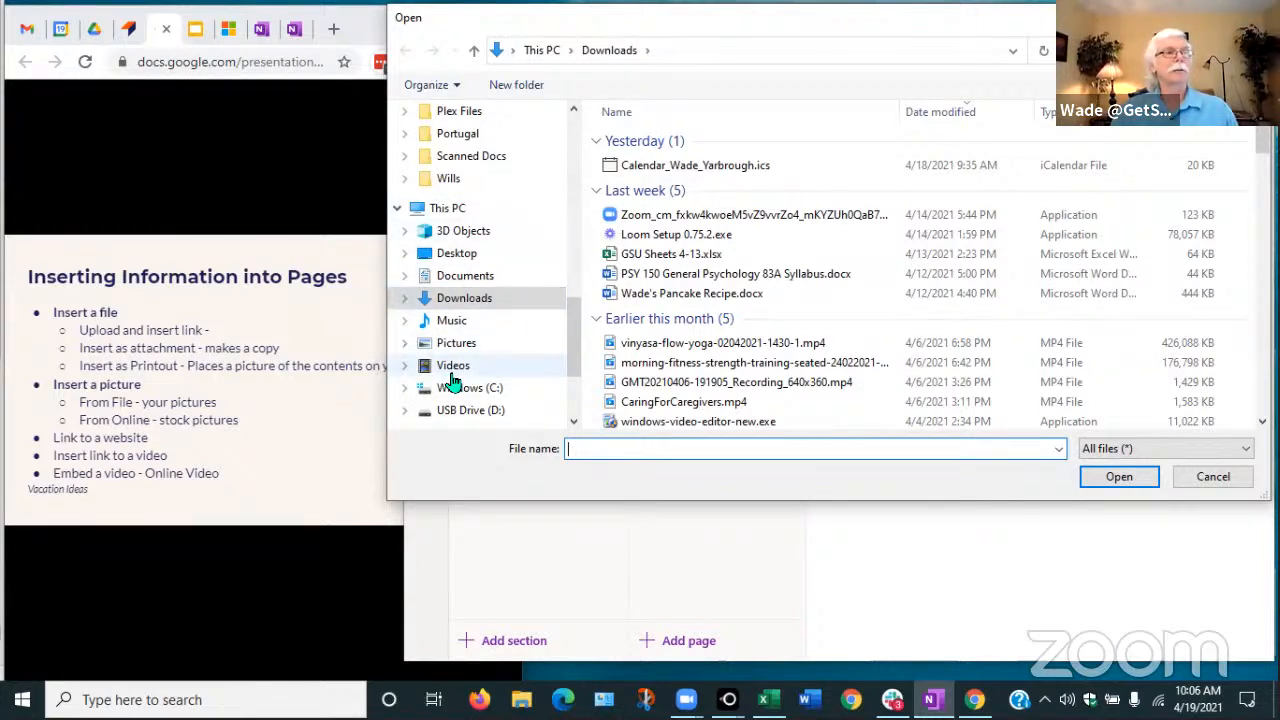
{"action": "mouse_move", "coordinate": [569, 324]}
{"action": "left_mouse_down"}
{"action": "mouse_move", "coordinate": [567, 349]}
{"action": "mouse_move", "coordinate": [569, 326]}
{"action": "left_mouse_up"}
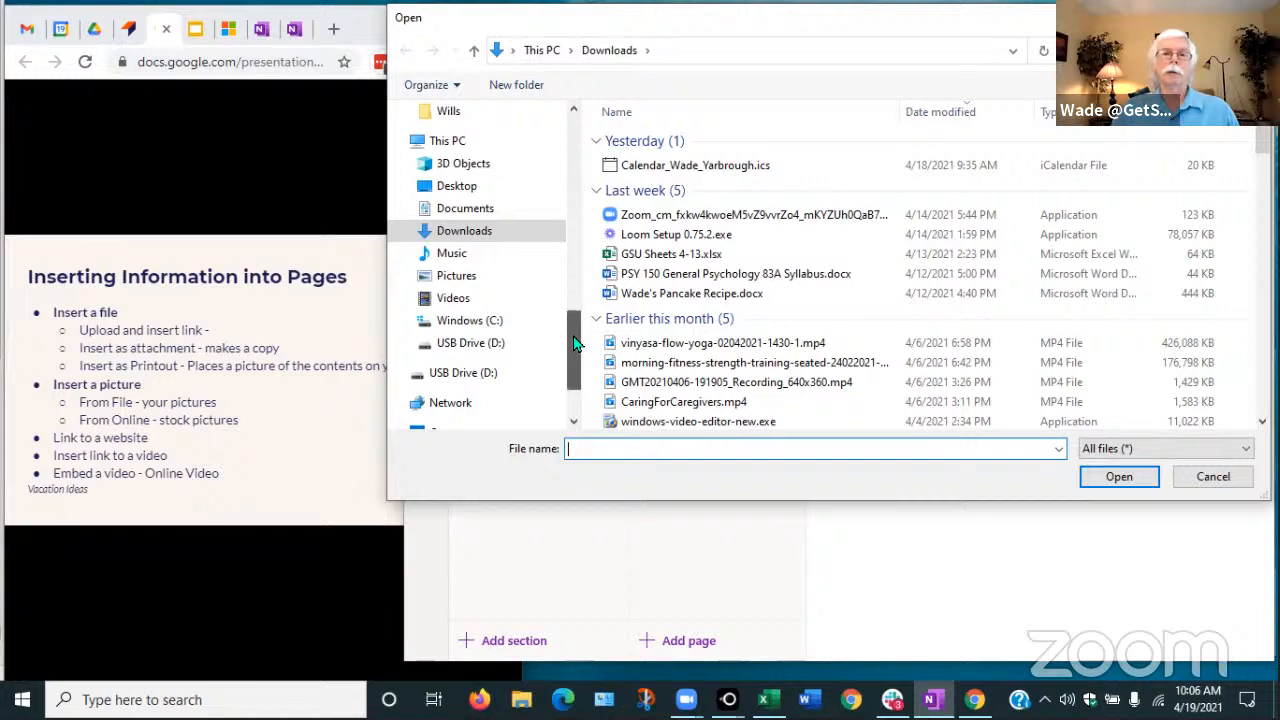
{"action": "left_click_drag", "start_coordinate": [574, 347], "coordinate": [578, 337]}
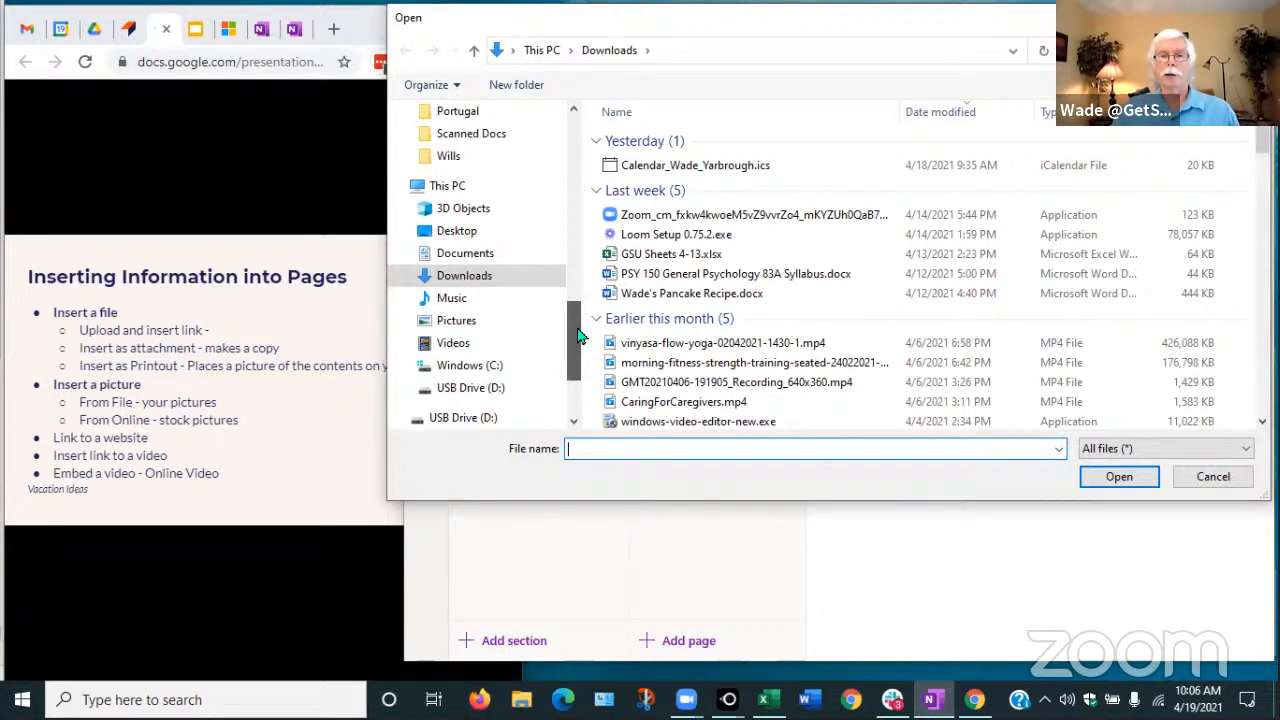
{"action": "left_click_drag", "start_coordinate": [578, 337], "coordinate": [583, 218]}
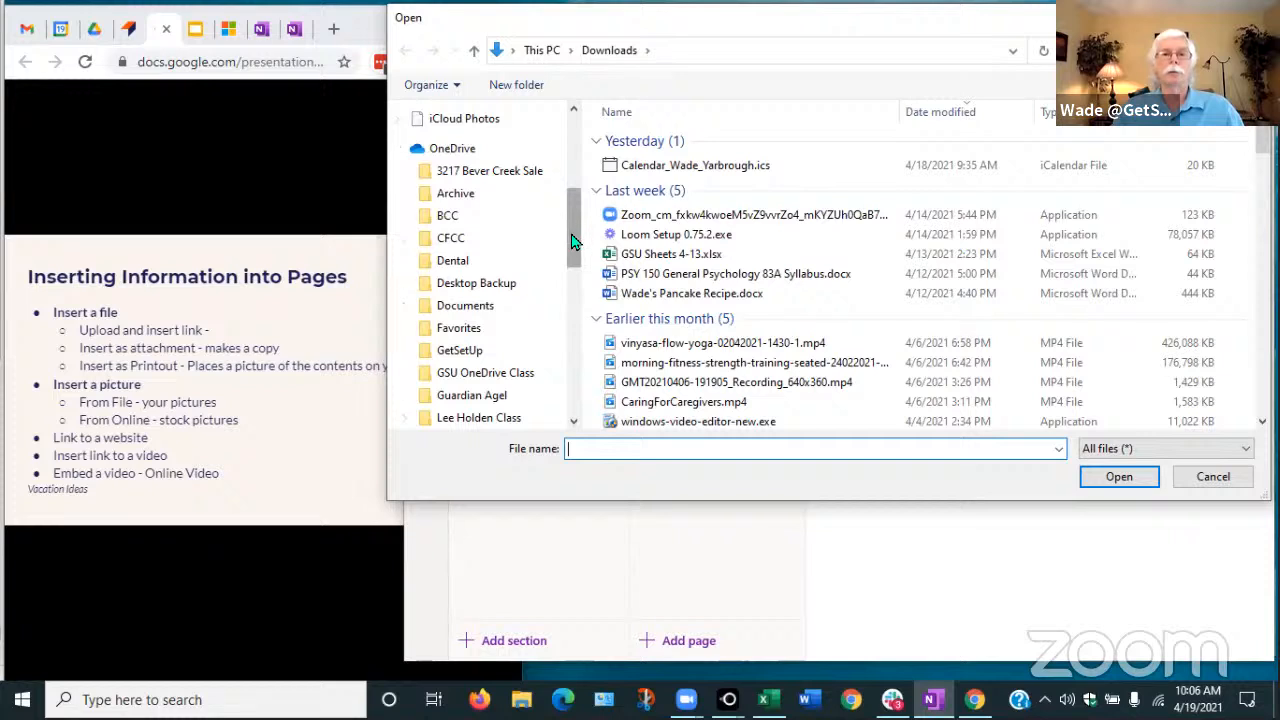
{"action": "left_click_drag", "start_coordinate": [572, 240], "coordinate": [551, 366]}
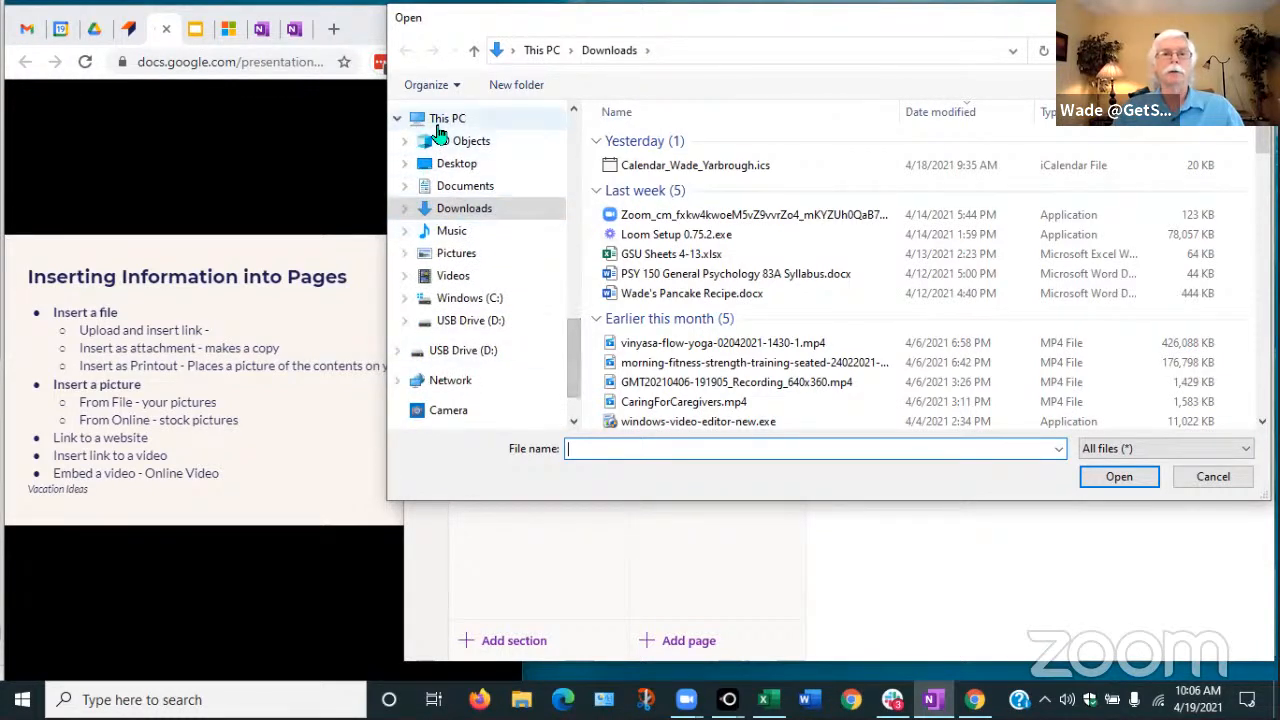
{"action": "left_click_drag", "start_coordinate": [574, 351], "coordinate": [575, 208]}
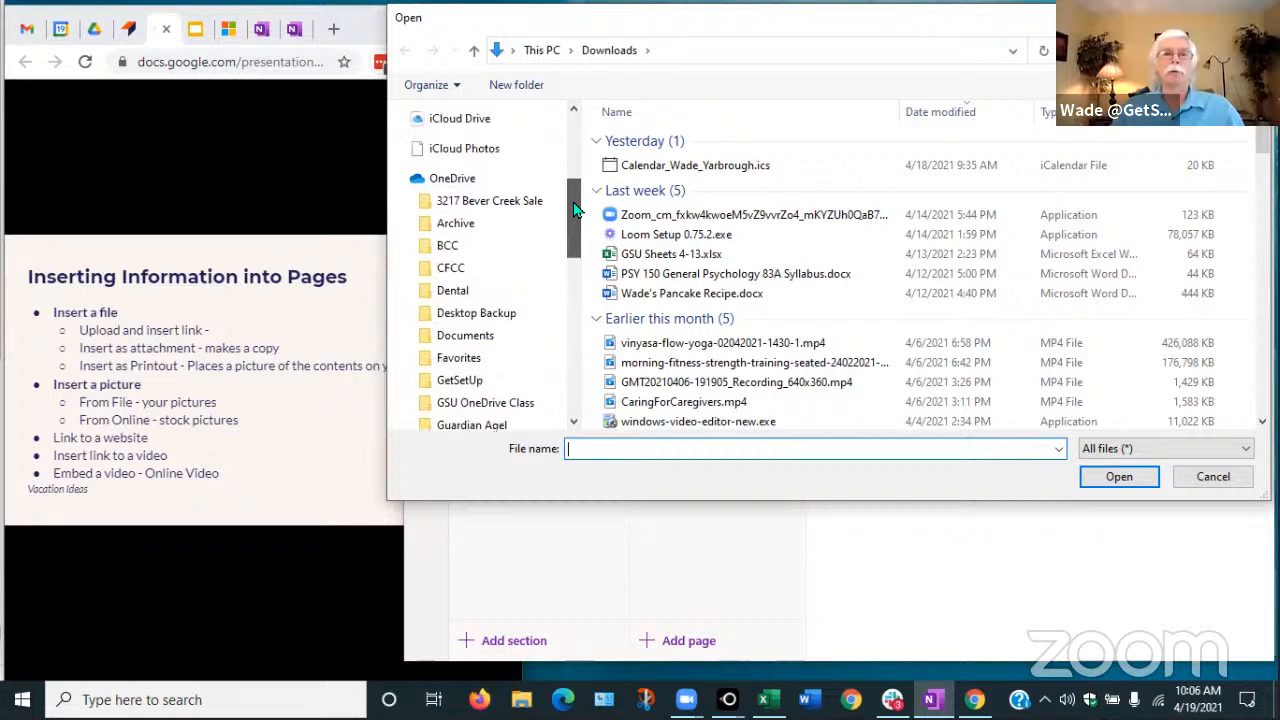
Browse the iCloud Drive, BCC Files and Dropbox folders, ending on iCloud Drive's folder list
{"action": "left_click", "coordinate": [459, 119]}
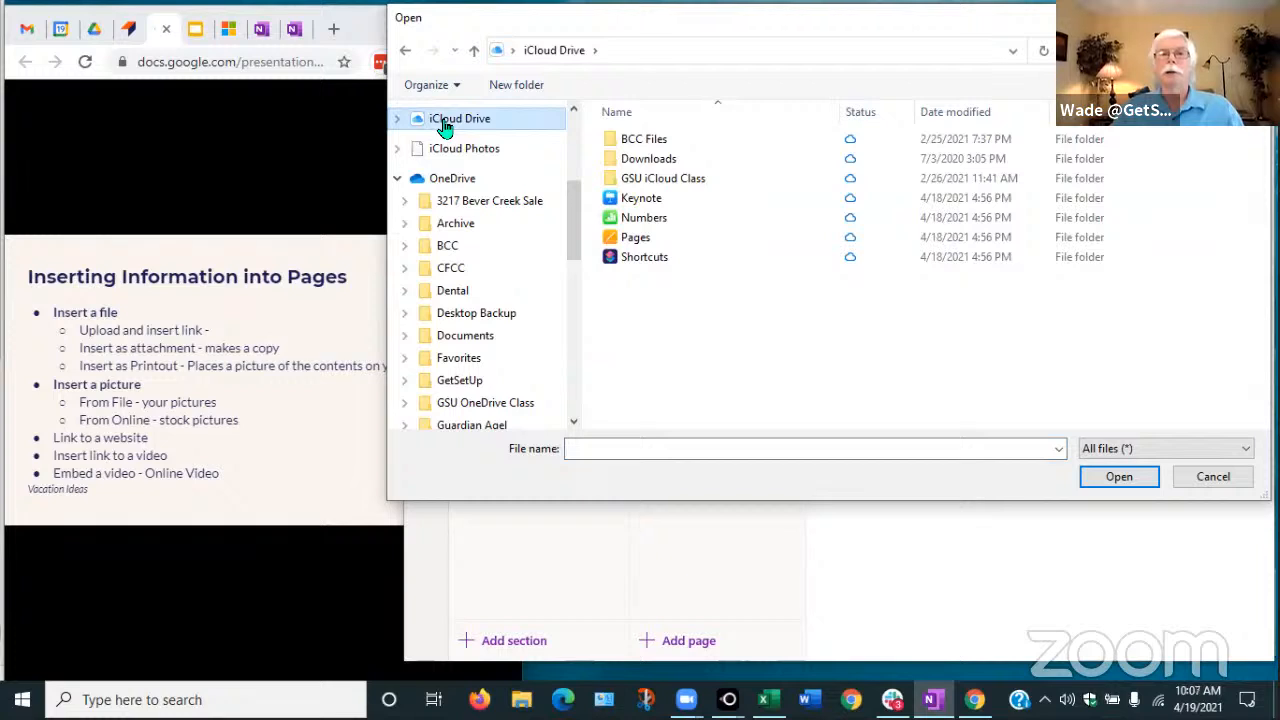
{"action": "double_click", "coordinate": [636, 146]}
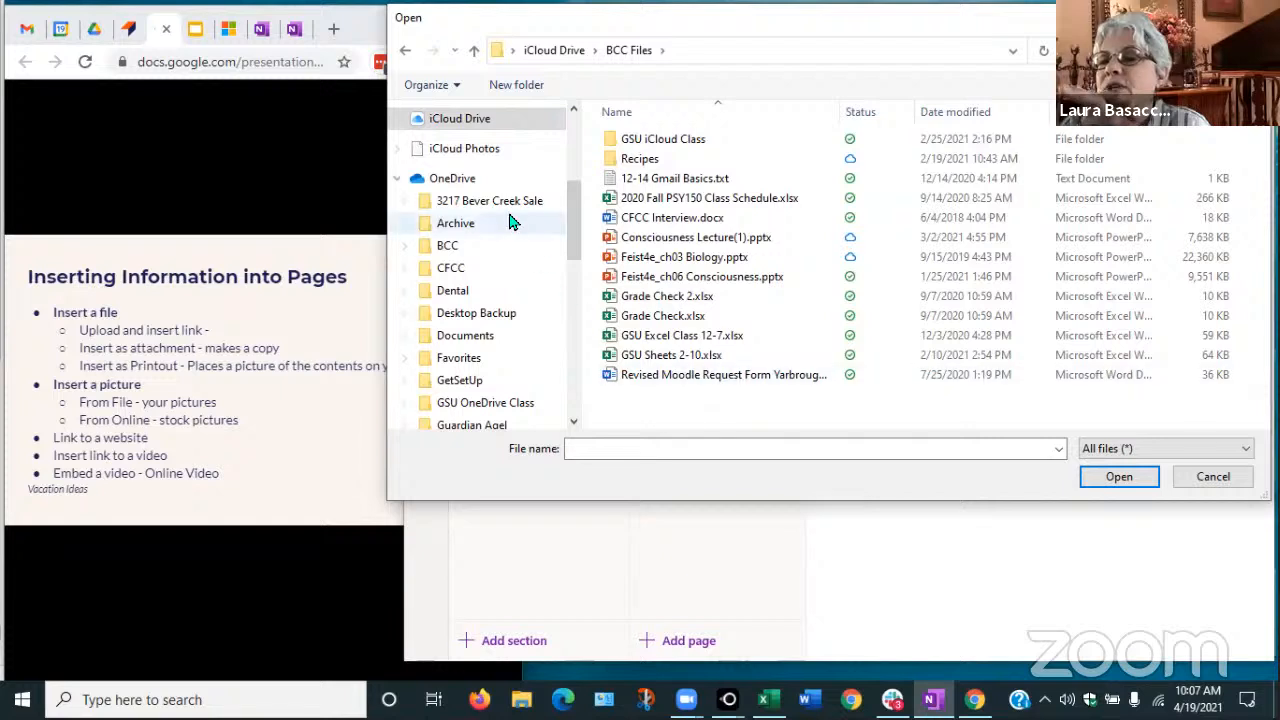
{"action": "left_click_drag", "start_coordinate": [575, 207], "coordinate": [570, 170]}
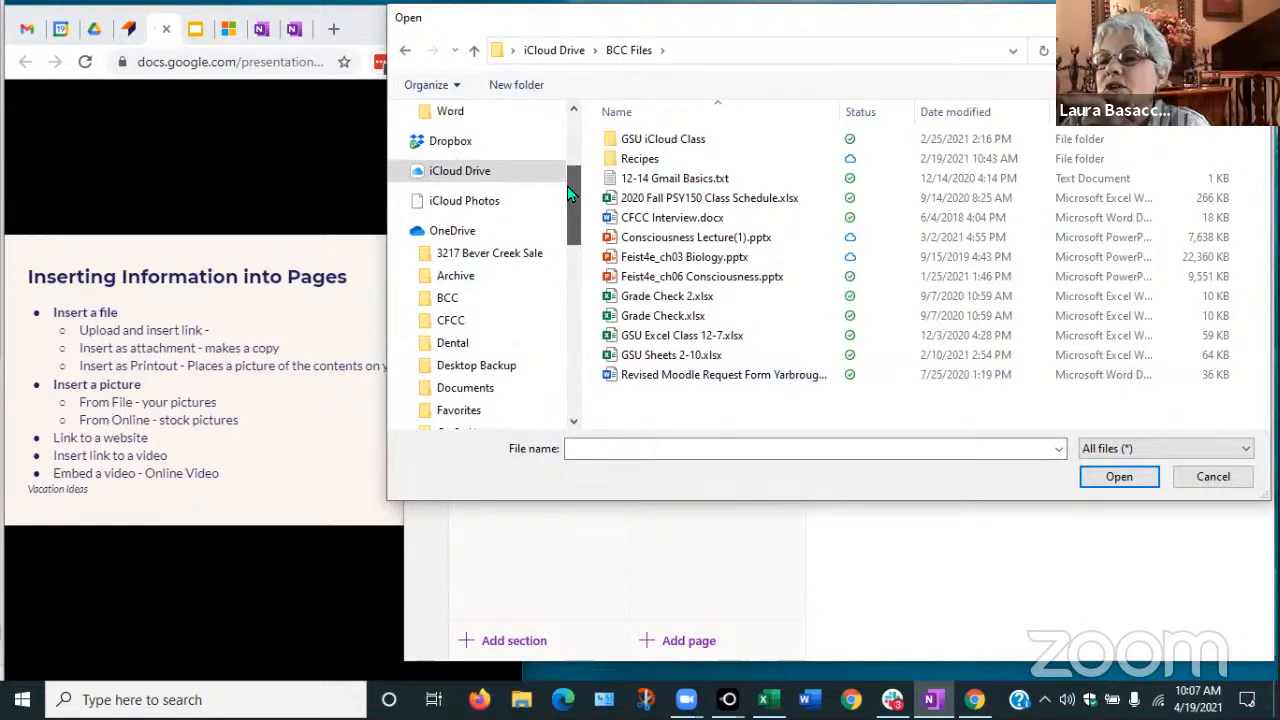
{"action": "left_click", "coordinate": [449, 147]}
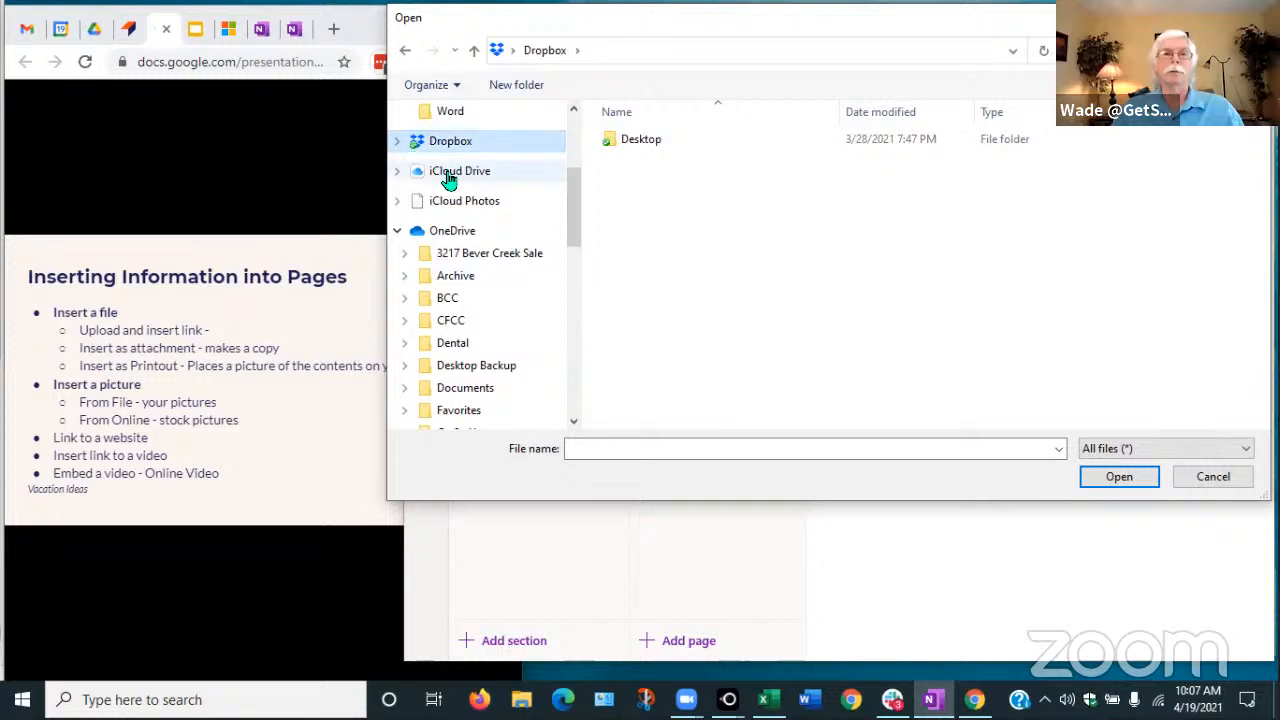
{"action": "left_click", "coordinate": [450, 176]}
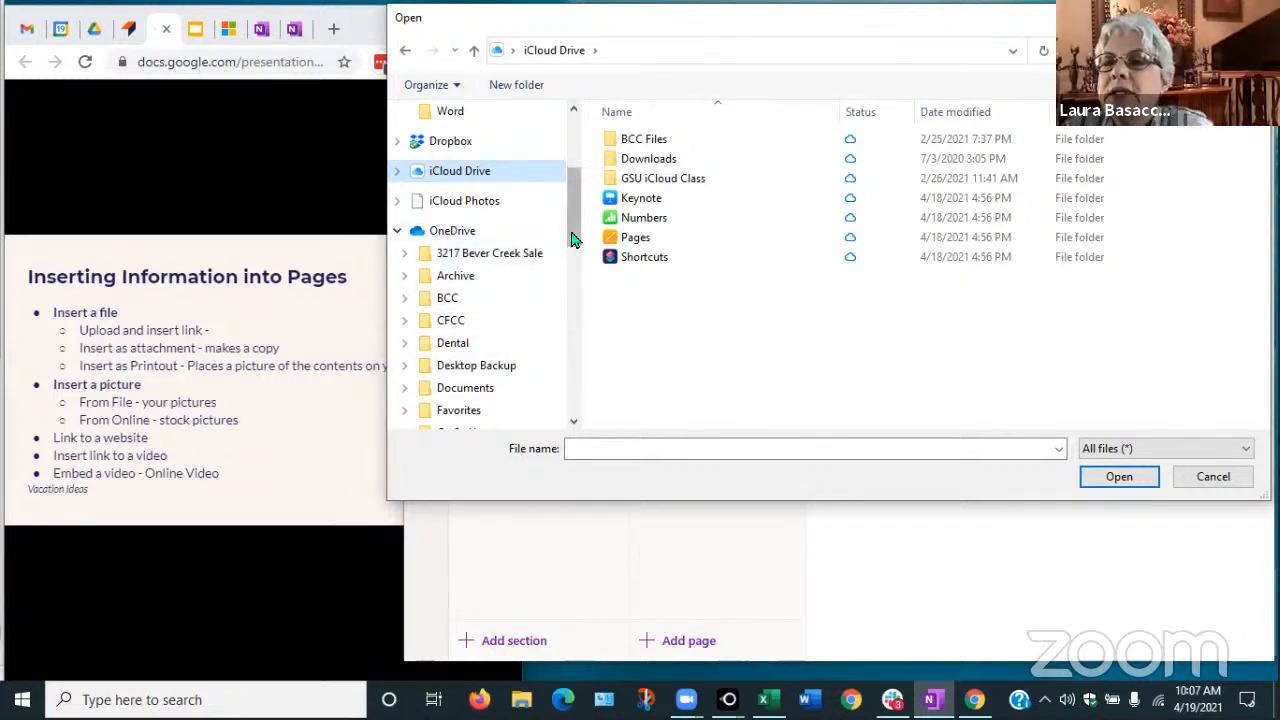
{"action": "left_click_drag", "start_coordinate": [571, 234], "coordinate": [574, 247]}
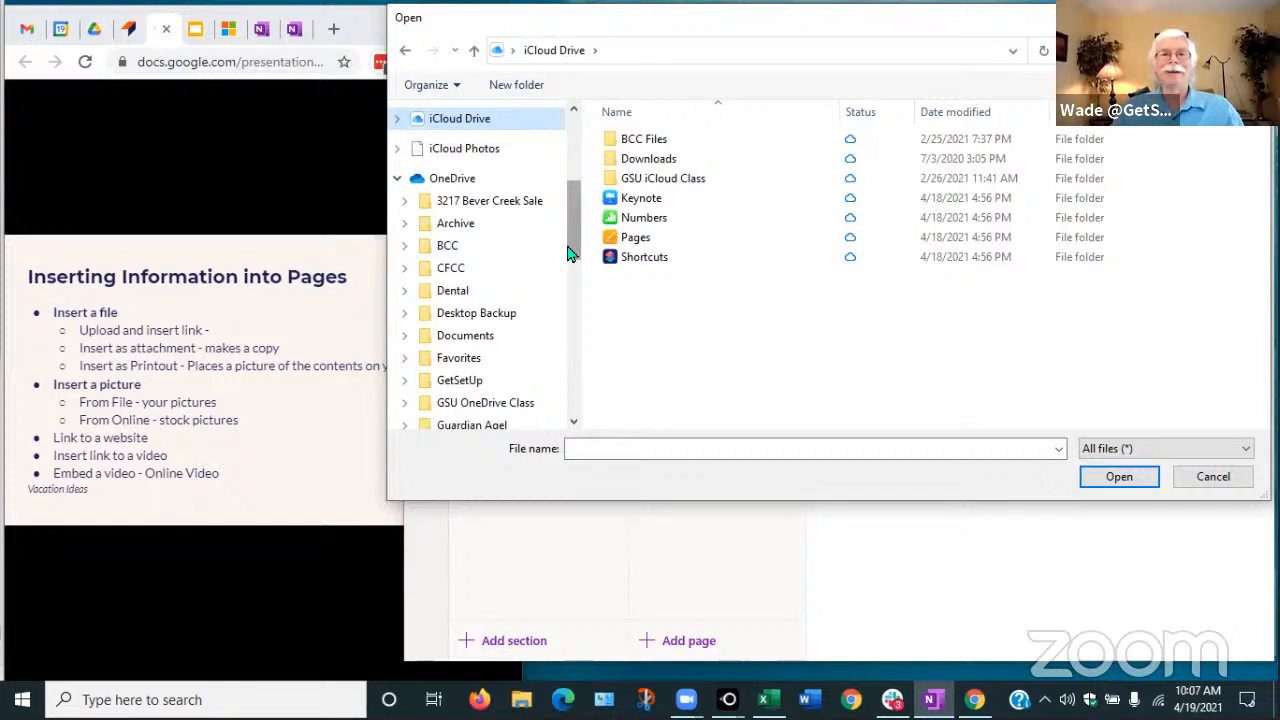
{"action": "mouse_move", "coordinate": [567, 253]}
{"action": "left_mouse_down"}
{"action": "mouse_move", "coordinate": [572, 280]}
{"action": "mouse_move", "coordinate": [571, 234]}
{"action": "left_mouse_up"}
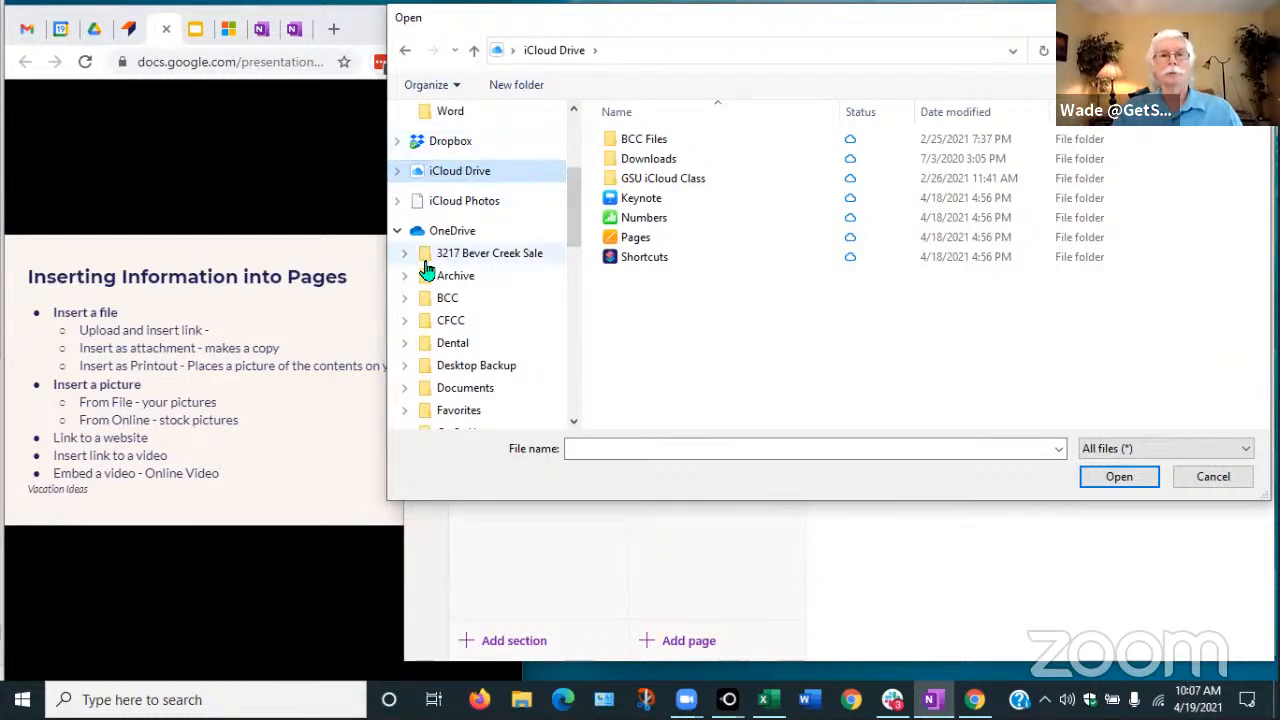
{"action": "left_click_drag", "start_coordinate": [574, 240], "coordinate": [566, 310]}
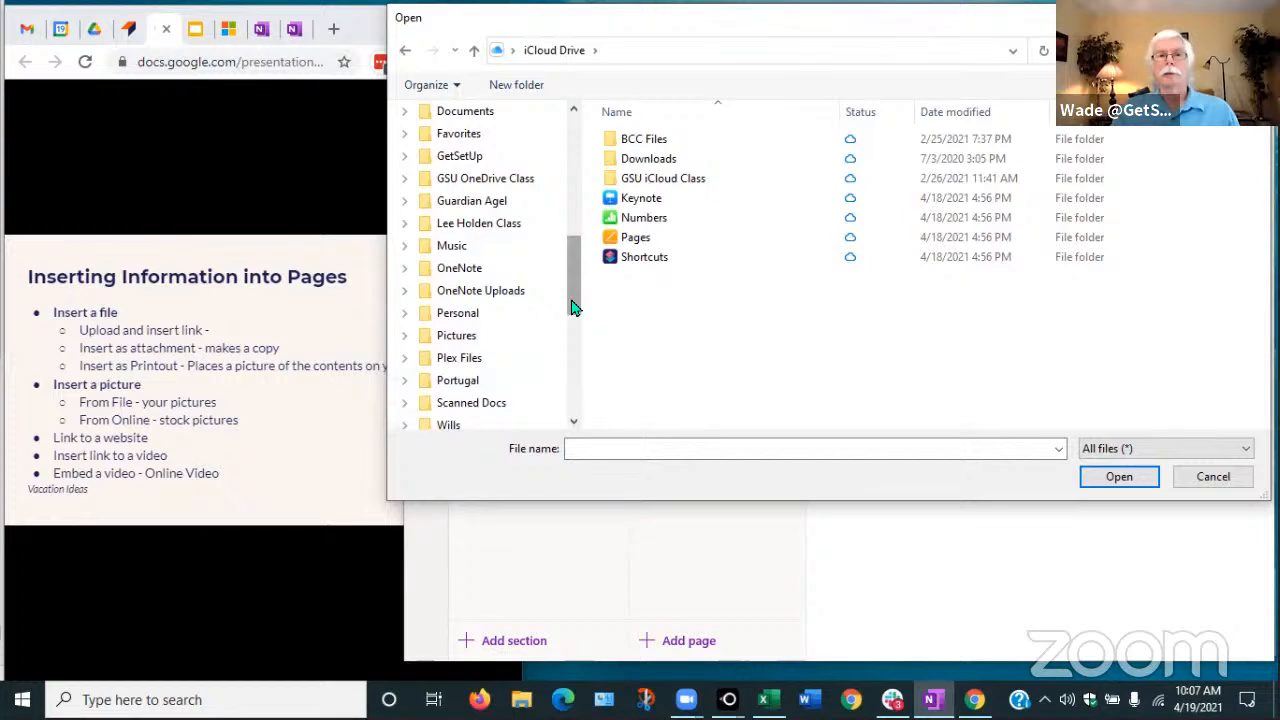
Browse to the Documents folder and choose Some stuff 3-4.docx to insert
{"action": "left_click", "coordinate": [455, 272]}
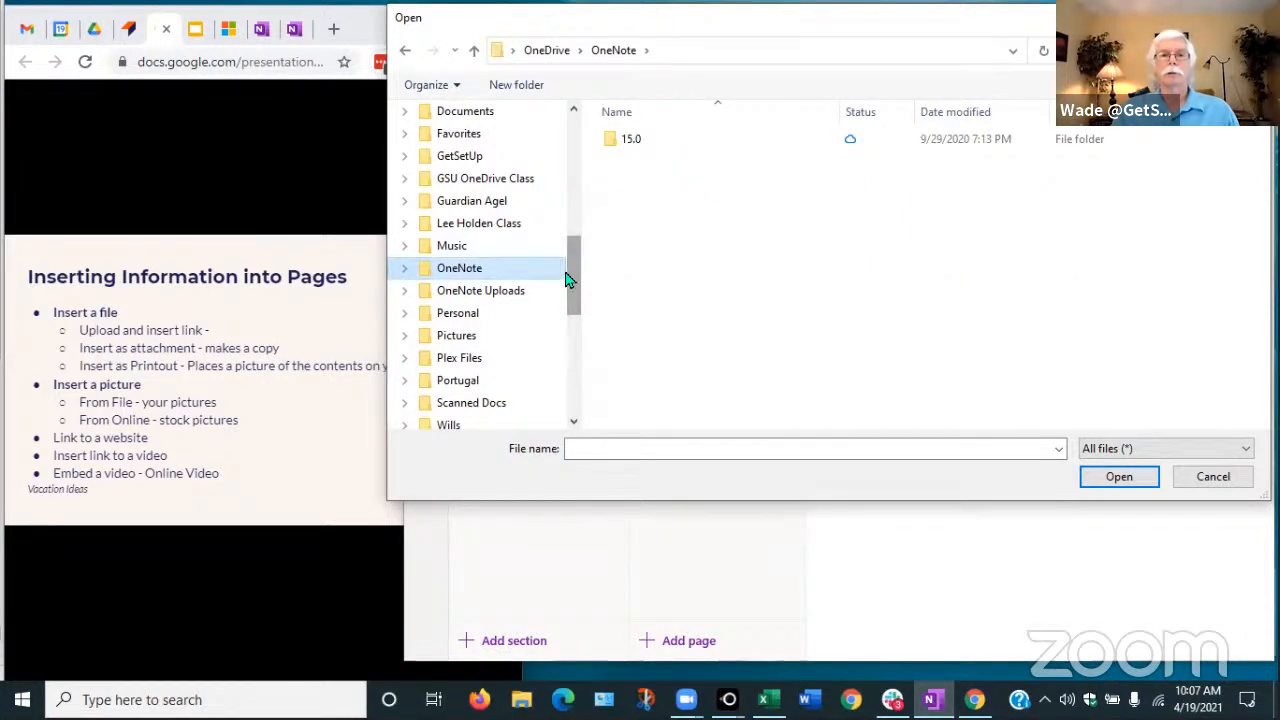
{"action": "scroll", "coordinate": [494, 349], "scroll_direction": "down", "scroll_amount": 2}
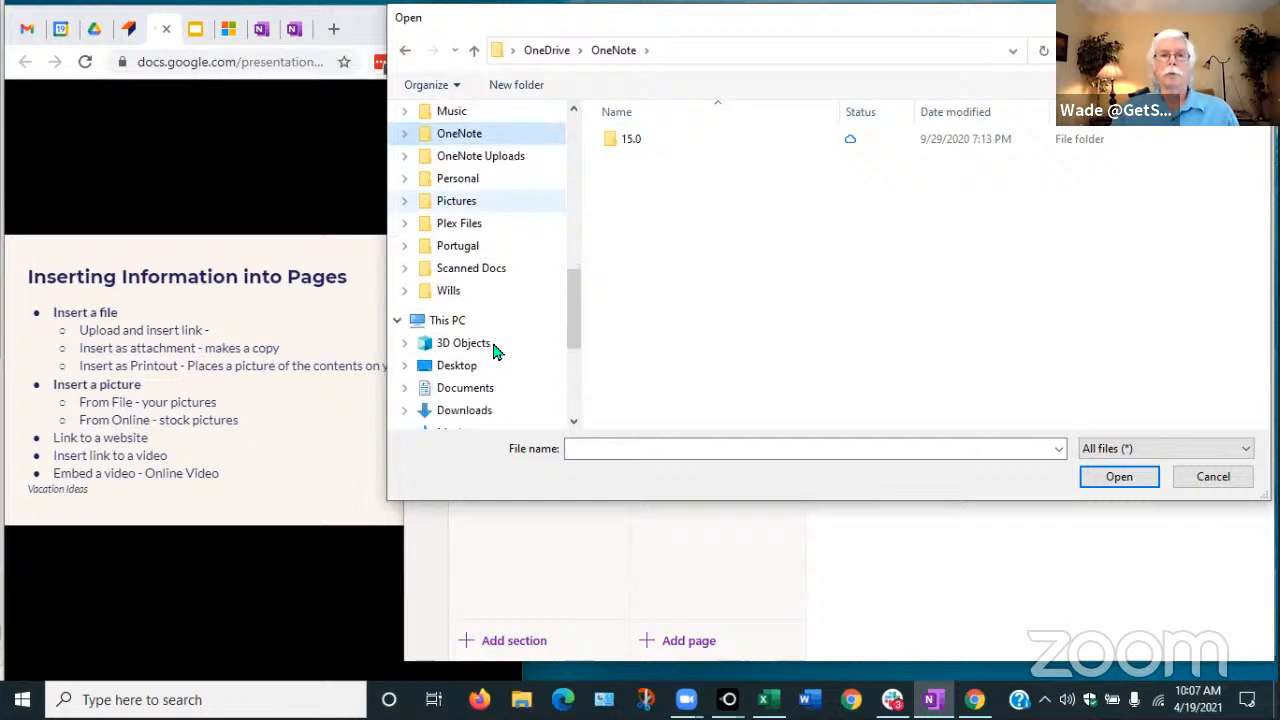
{"action": "scroll", "coordinate": [494, 349], "scroll_direction": "down", "scroll_amount": 2}
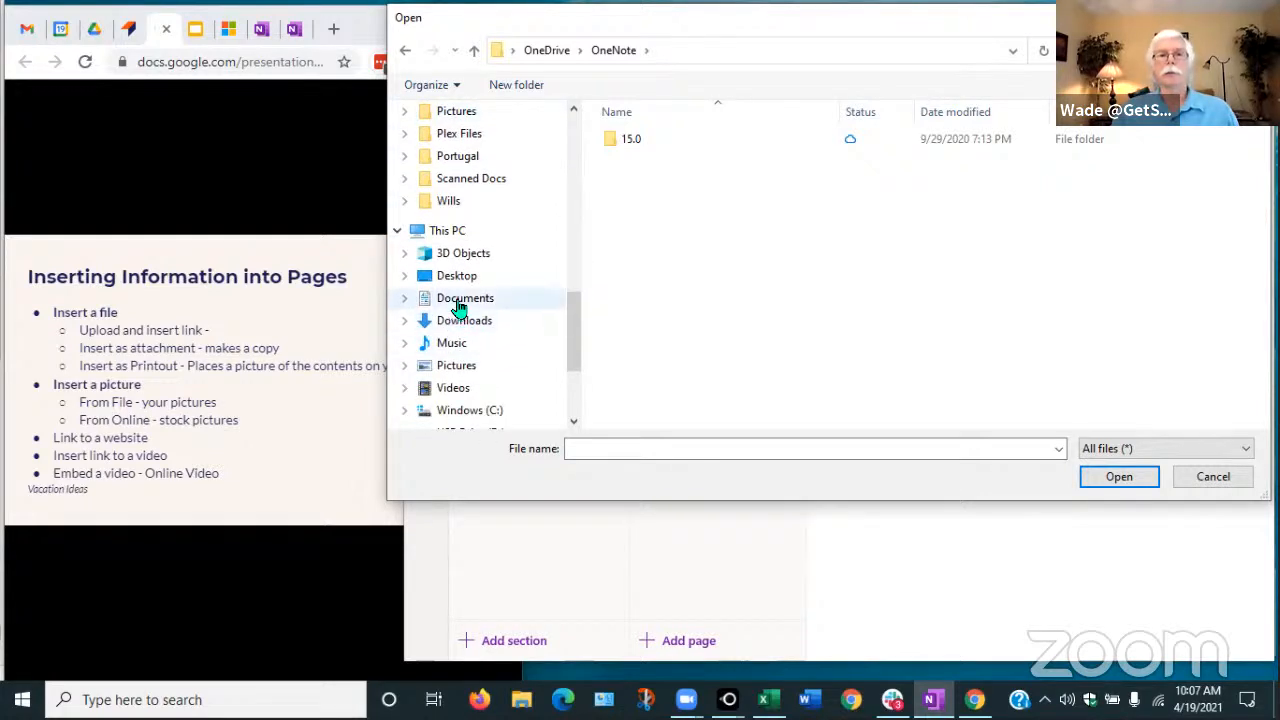
{"action": "left_click", "coordinate": [459, 303]}
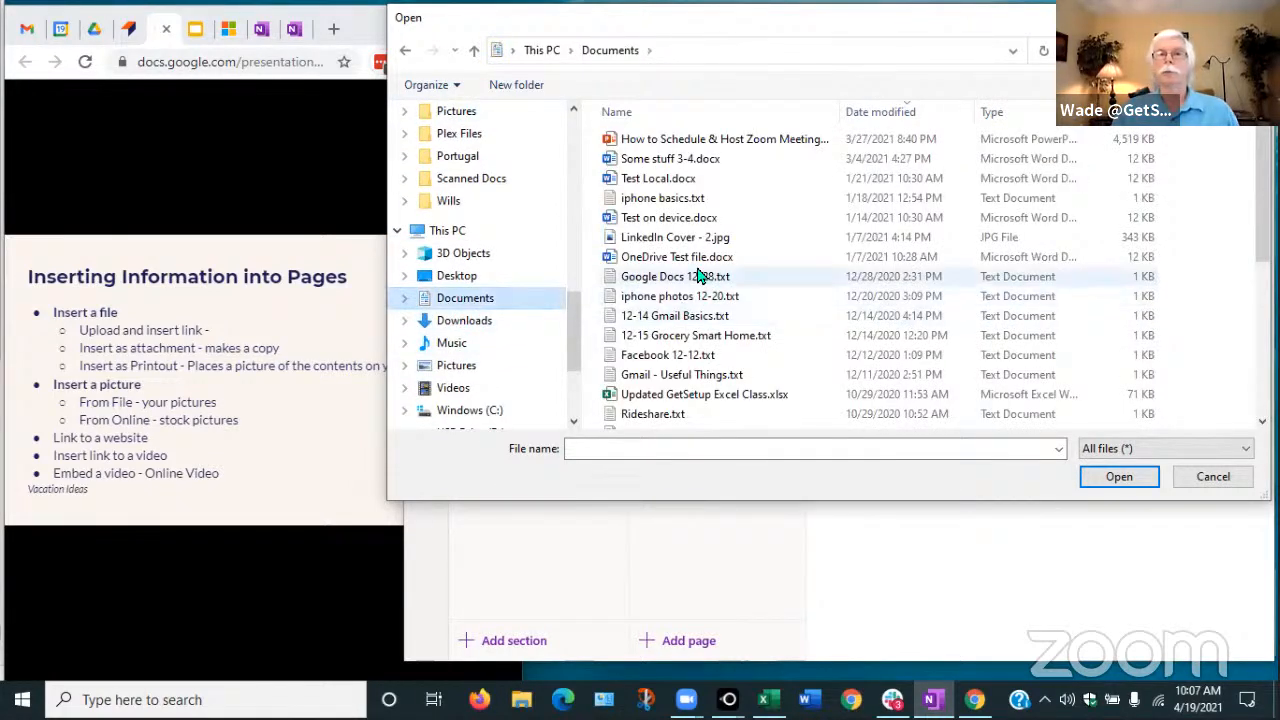
{"action": "left_click", "coordinate": [645, 160]}
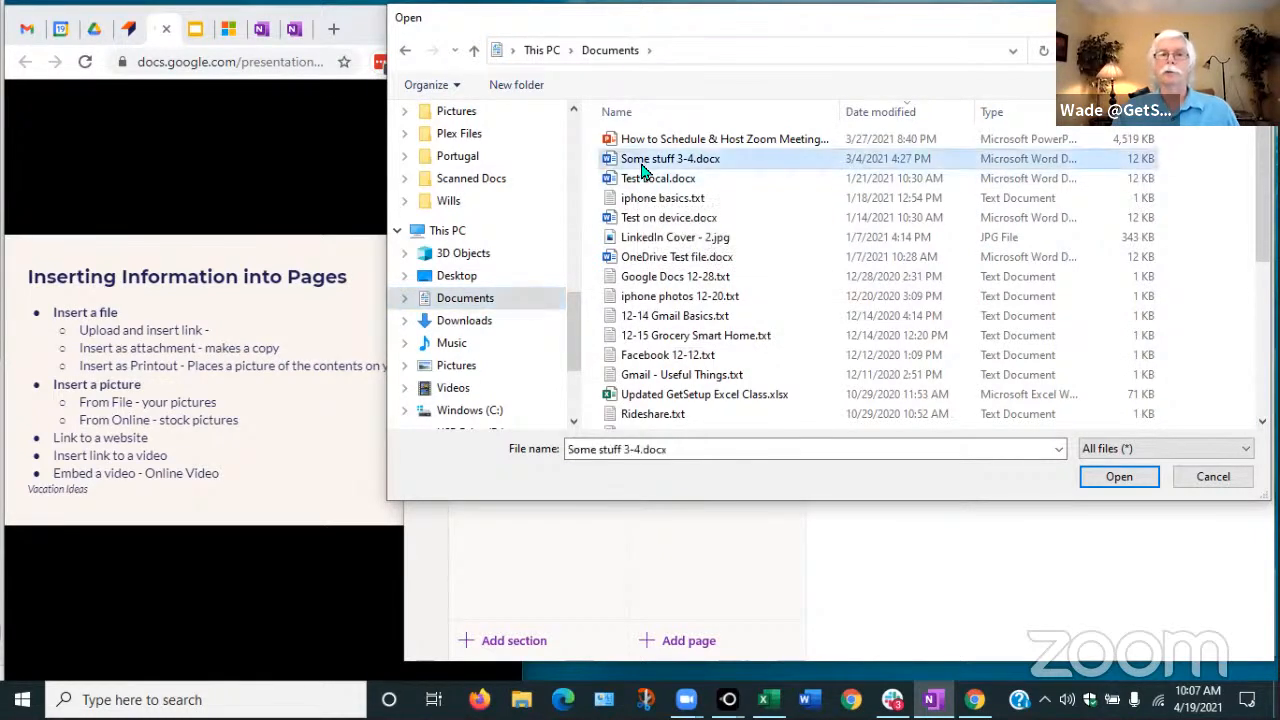
{"action": "left_click", "coordinate": [1109, 477]}
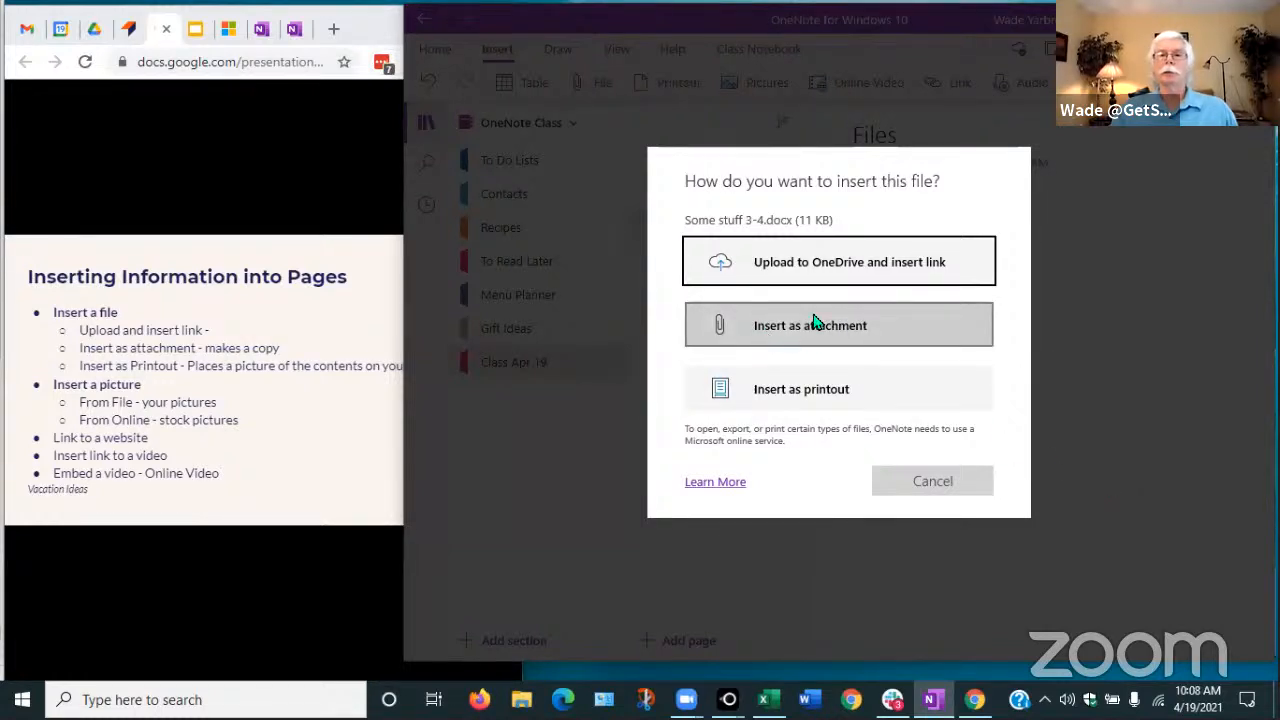
Upload Some stuff 3-4.docx to OneDrive as a linked file and widen the OneNote window
{"action": "left_click", "coordinate": [782, 265]}
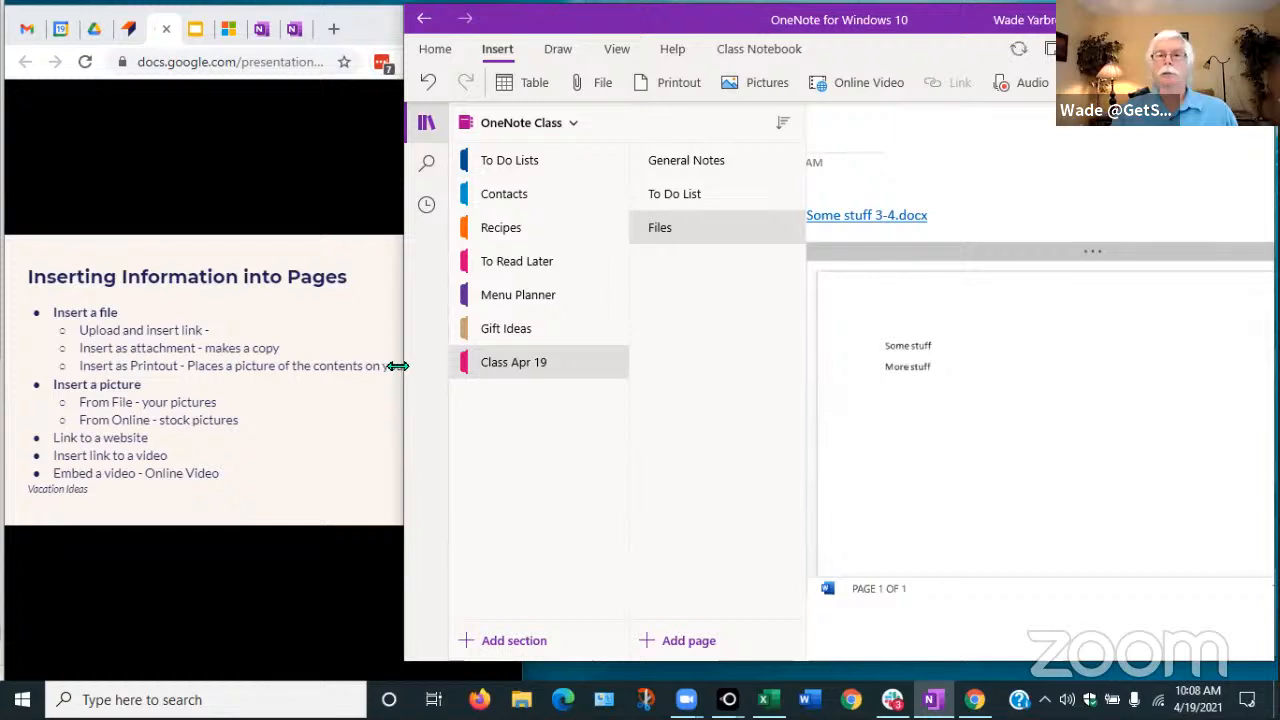
{"action": "left_click_drag", "start_coordinate": [397, 373], "coordinate": [269, 373]}
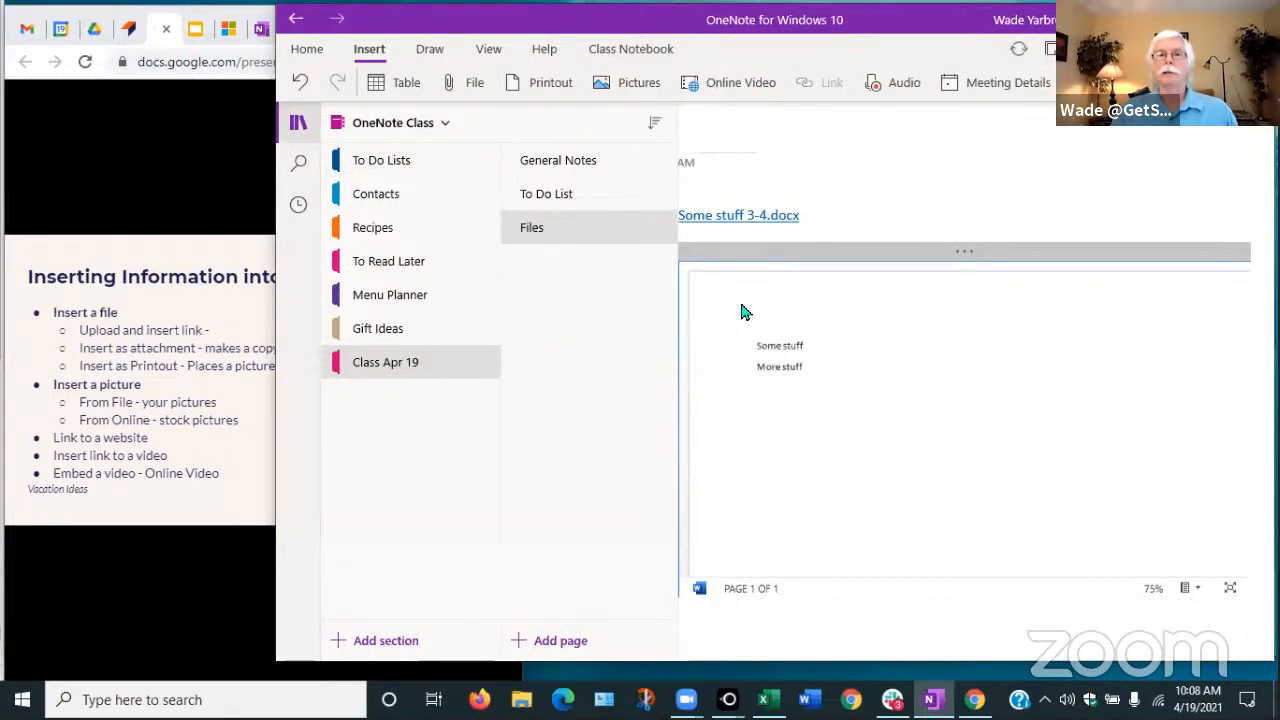
{"action": "left_click_drag", "start_coordinate": [791, 186], "coordinate": [794, 311]}
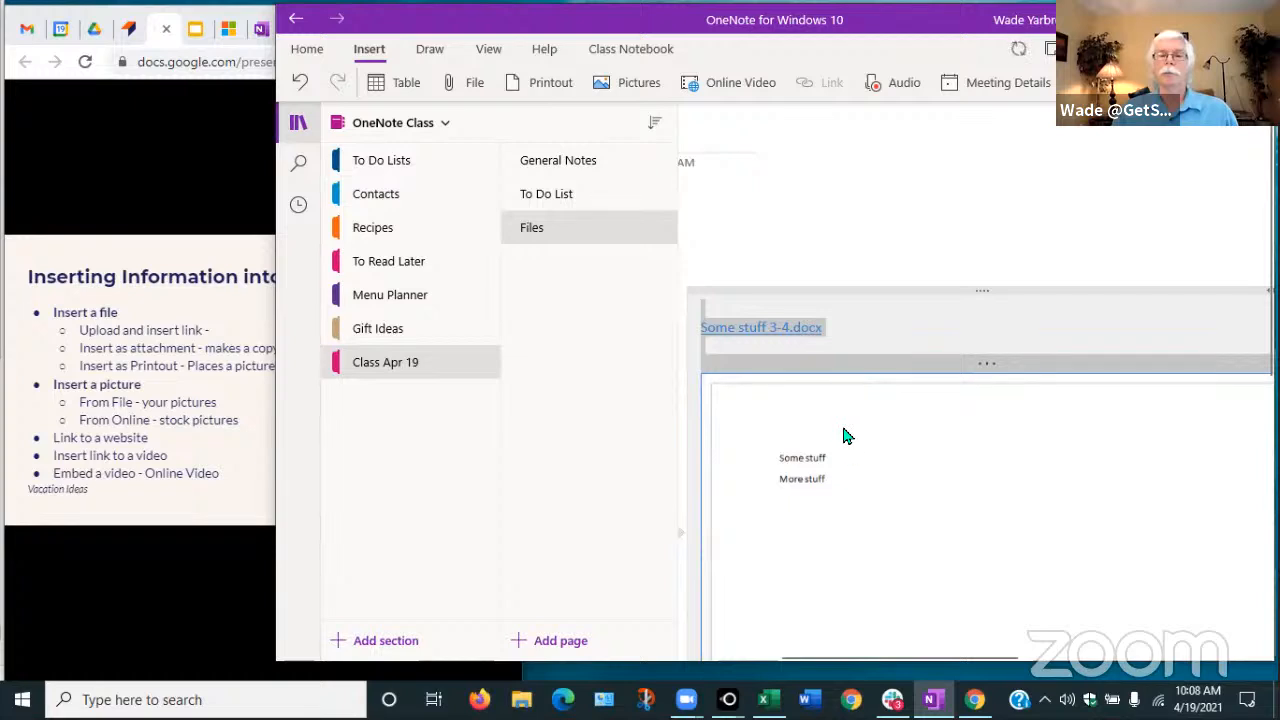
{"action": "left_click", "coordinate": [884, 381]}
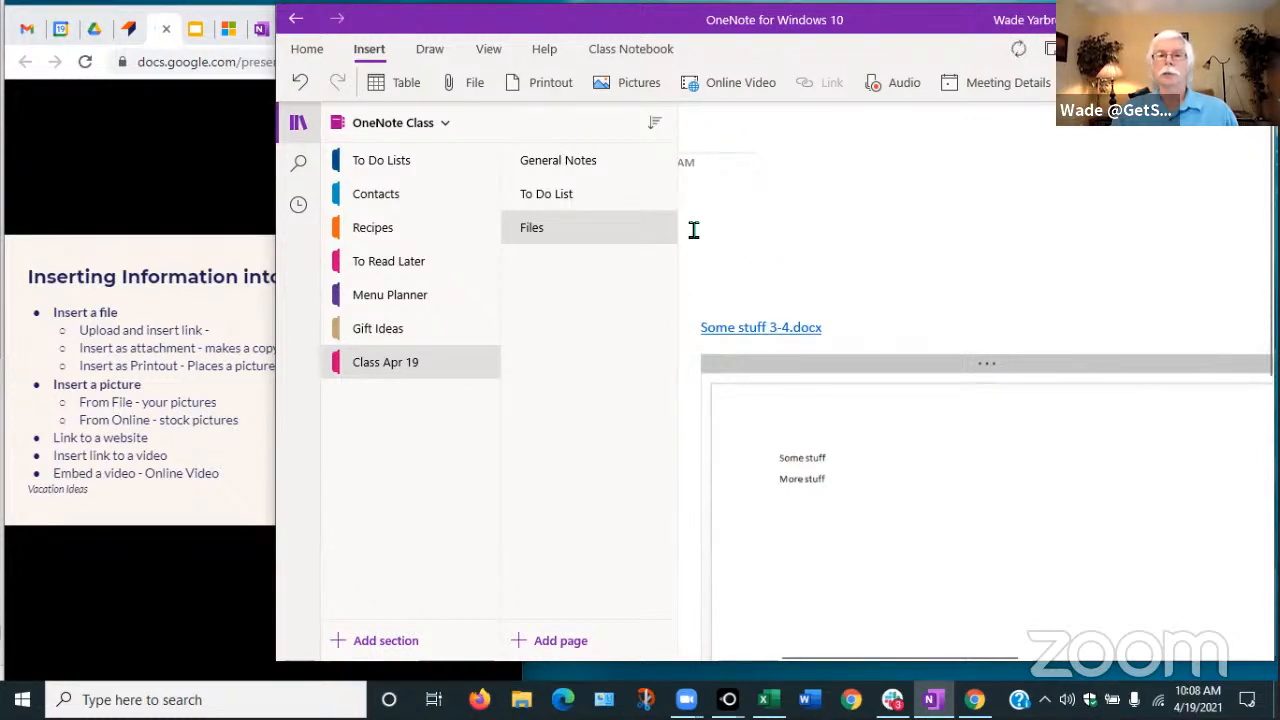
Move the link and preview under the pancake recipe icon, then open the link
{"action": "left_click", "coordinate": [296, 123]}
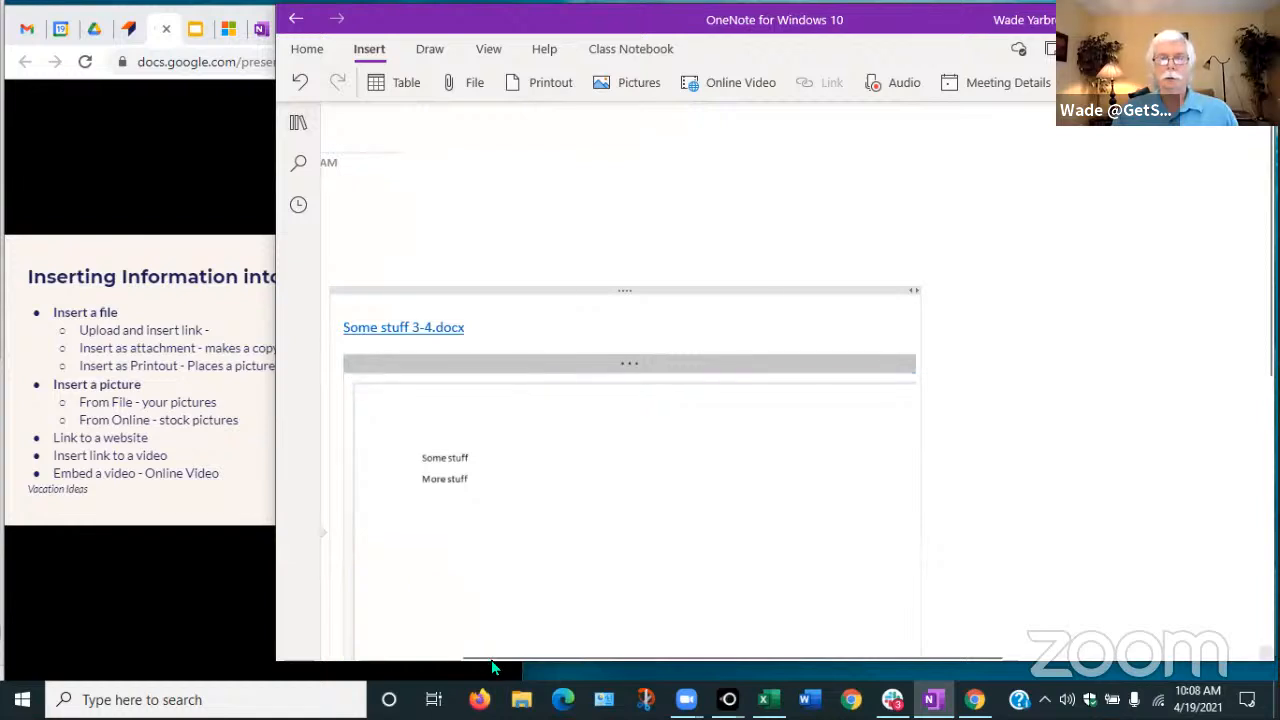
{"action": "left_click_drag", "start_coordinate": [489, 657], "coordinate": [349, 647]}
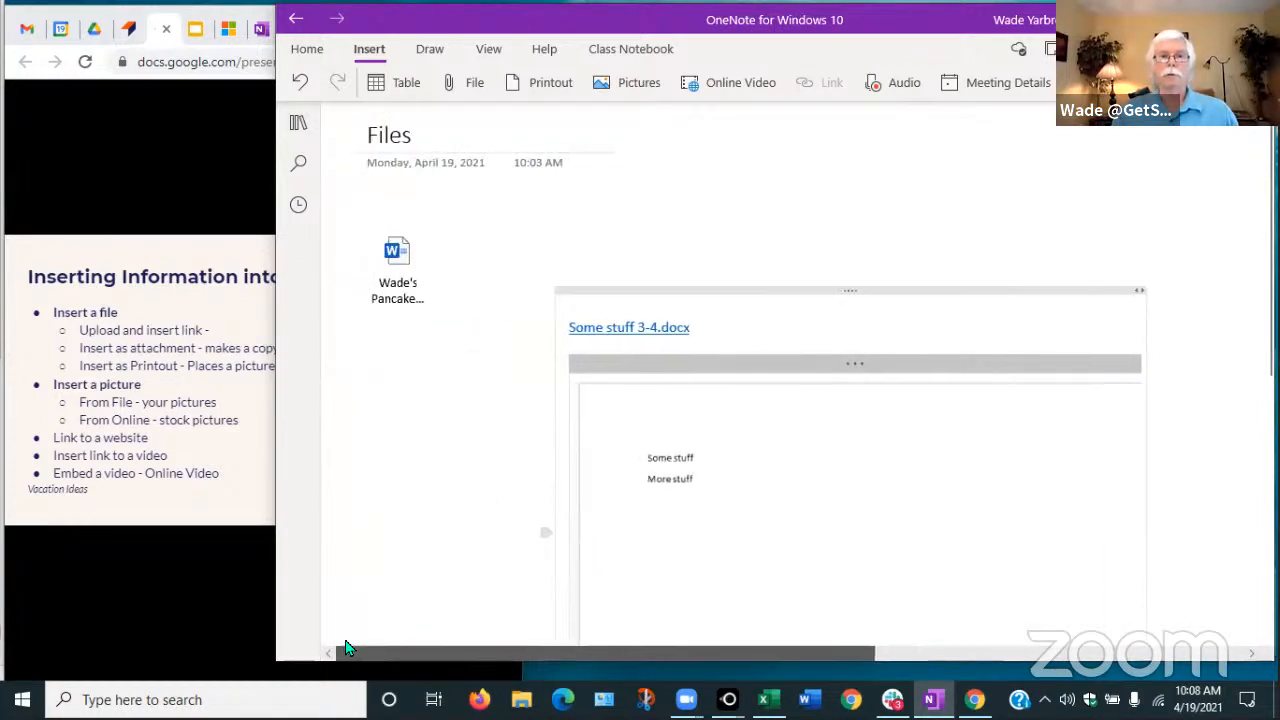
{"action": "left_click_drag", "start_coordinate": [654, 291], "coordinate": [446, 337]}
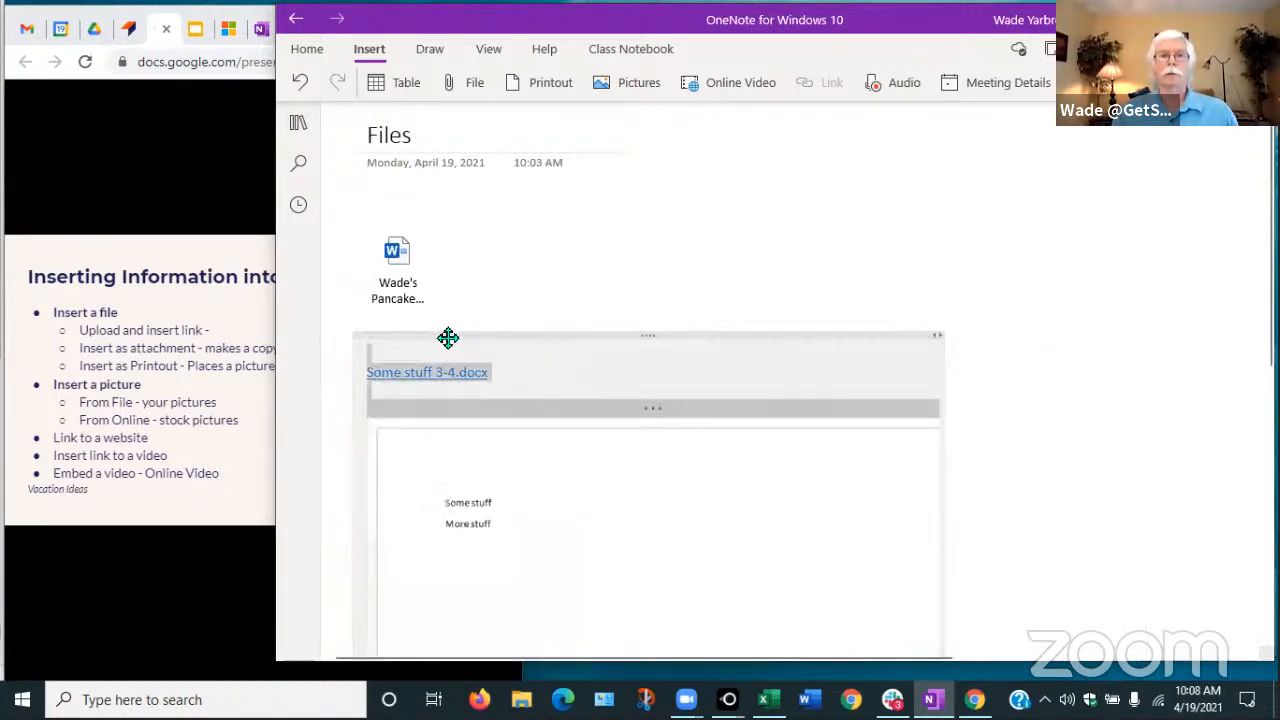
{"action": "left_click", "coordinate": [298, 125]}
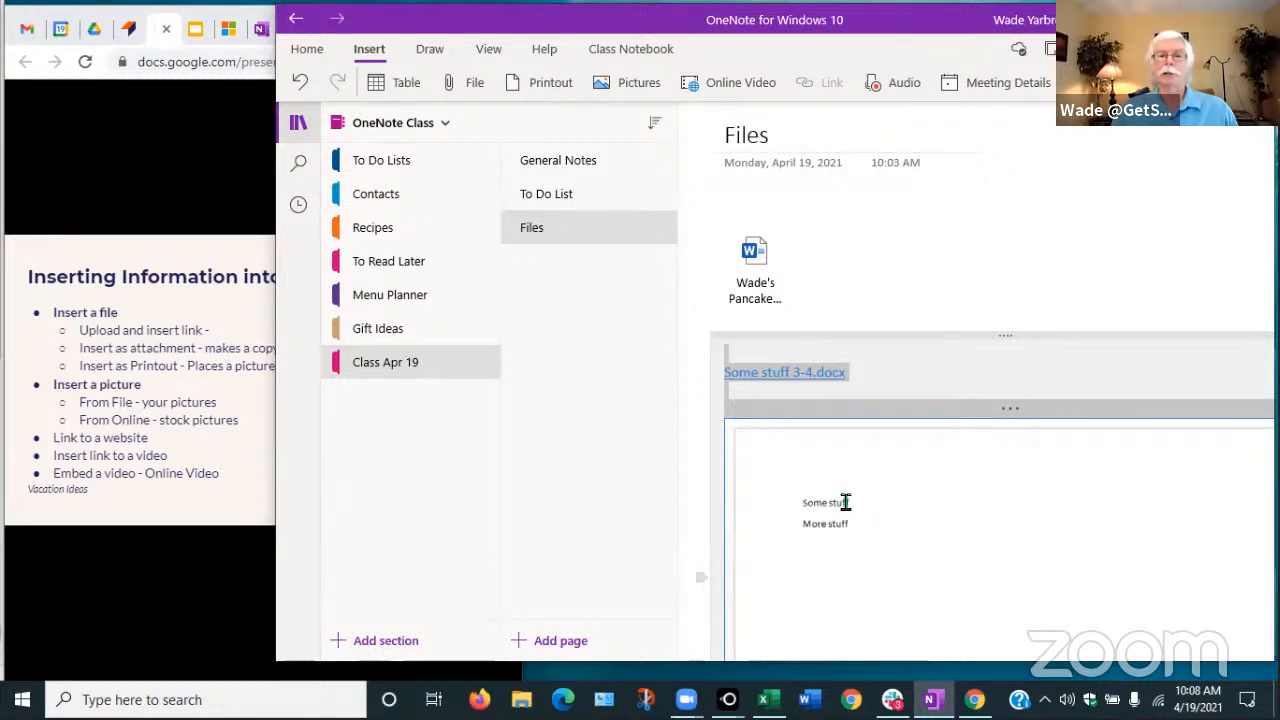
{"action": "left_click", "coordinate": [770, 383]}
{"action": "left_click", "coordinate": [771, 381]}
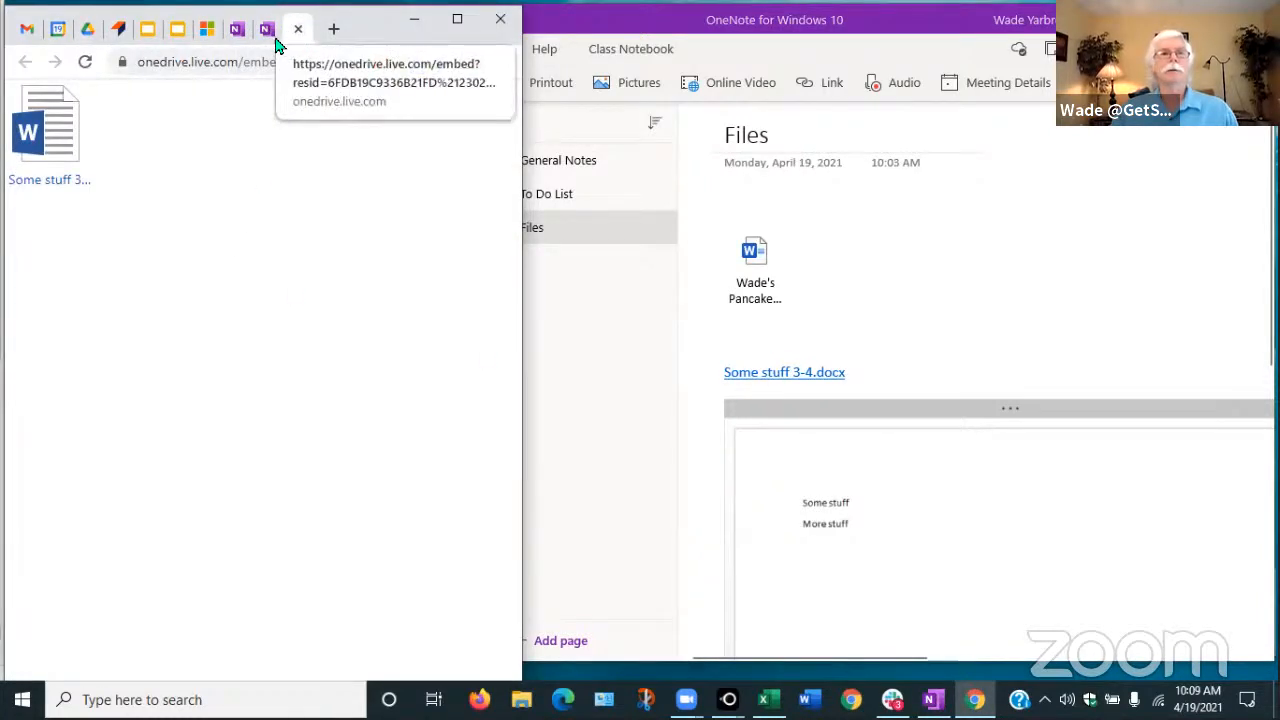
Switch back to the Google Slides tab, then return to OneNote's Files page
{"action": "left_click", "coordinate": [148, 32]}
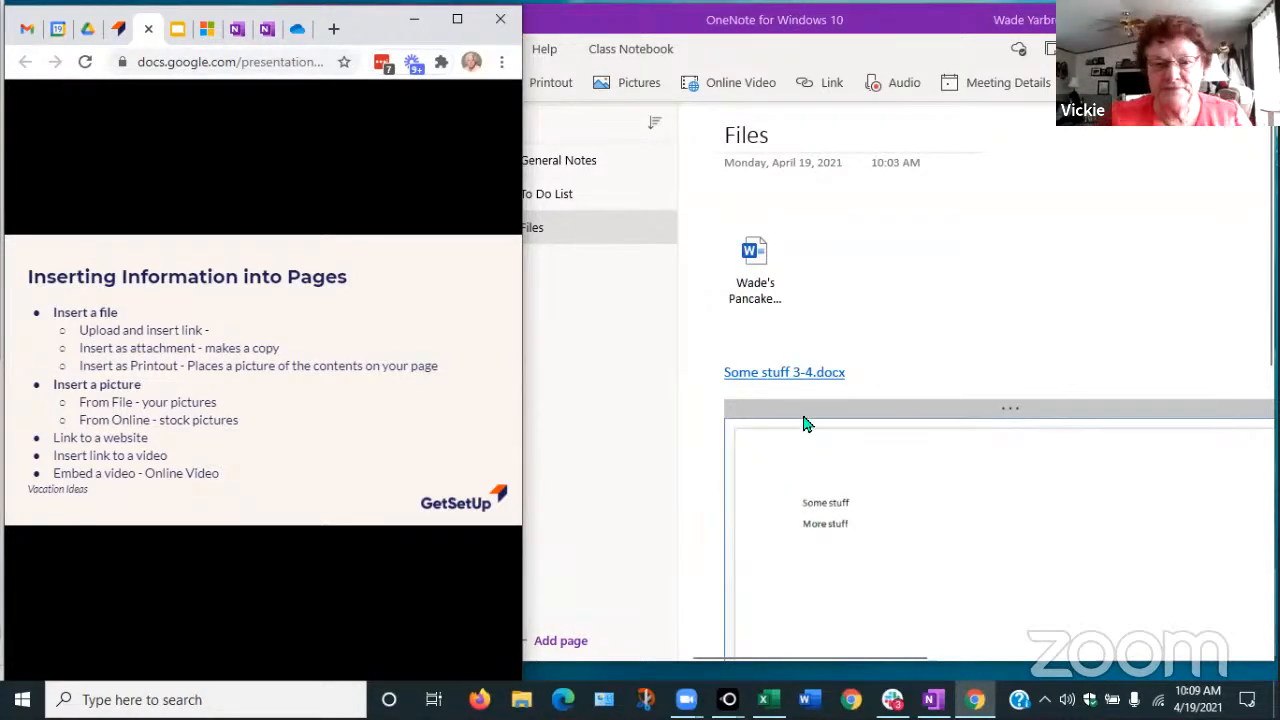
{"action": "left_click", "coordinate": [895, 42]}
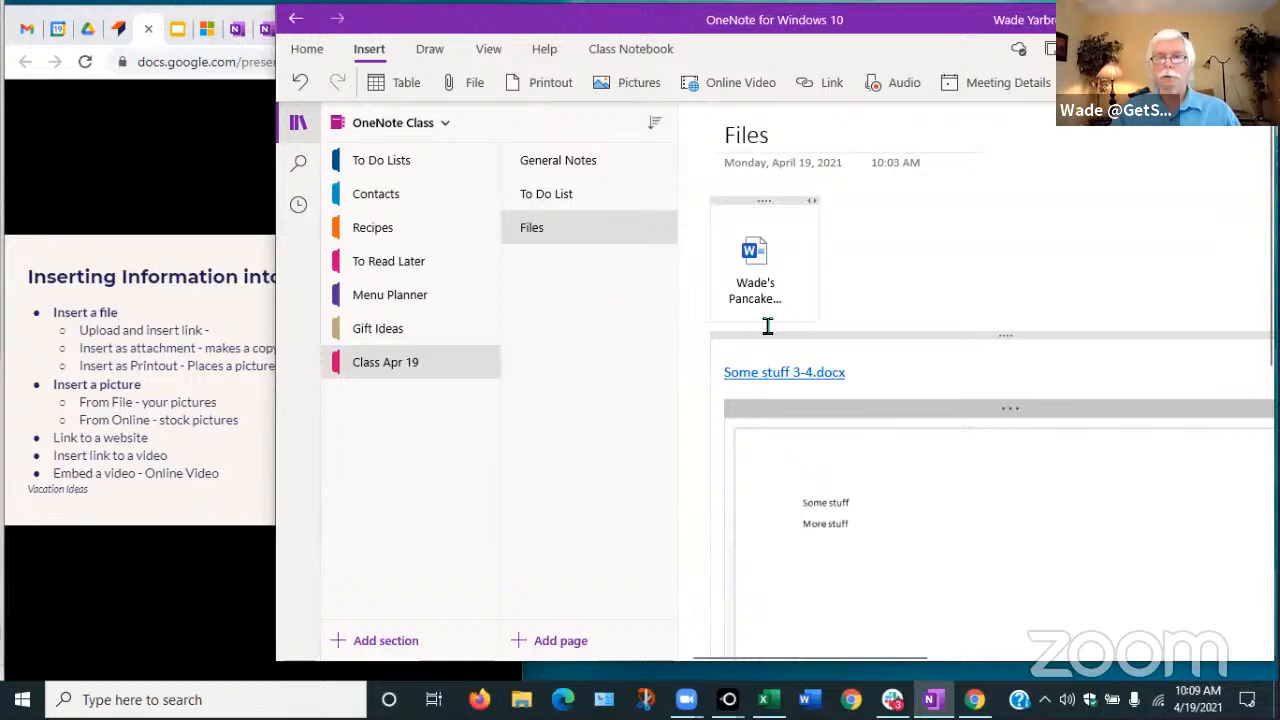
Insert a second copy of Some stuff 3-4.docx as a printout below the existing one
{"action": "left_click", "coordinate": [961, 332]}
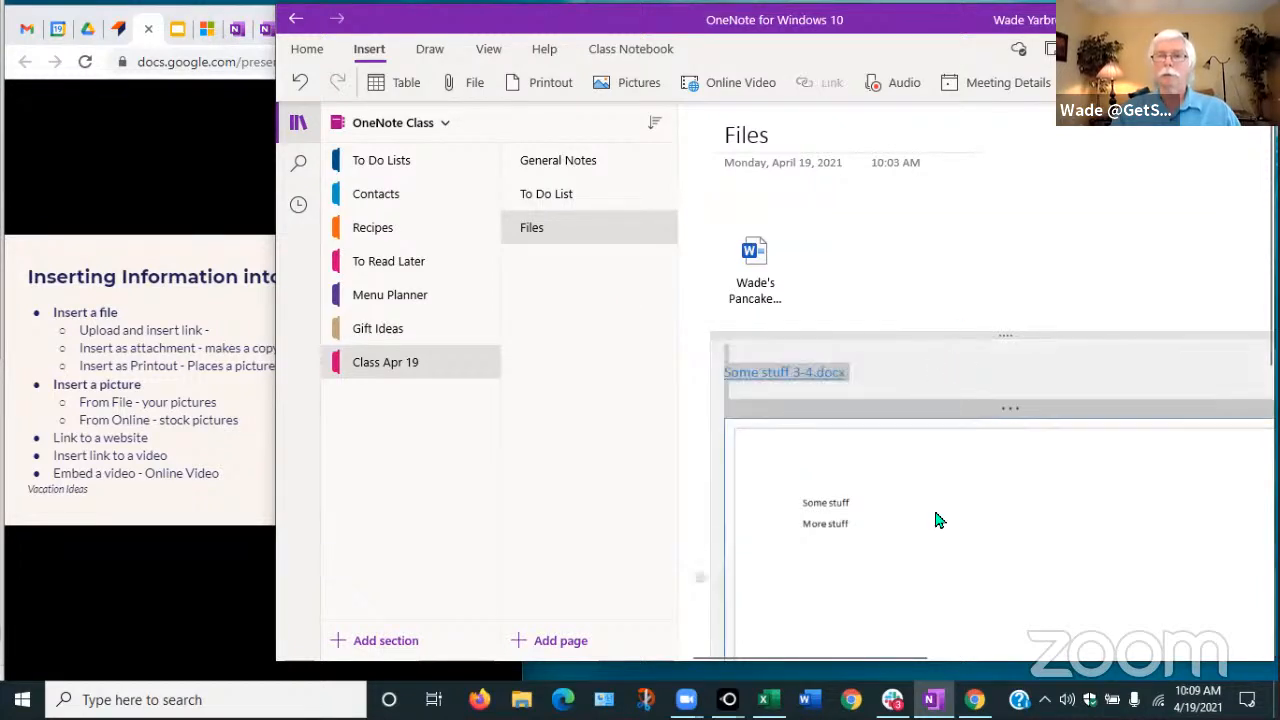
{"action": "left_click", "coordinate": [922, 256]}
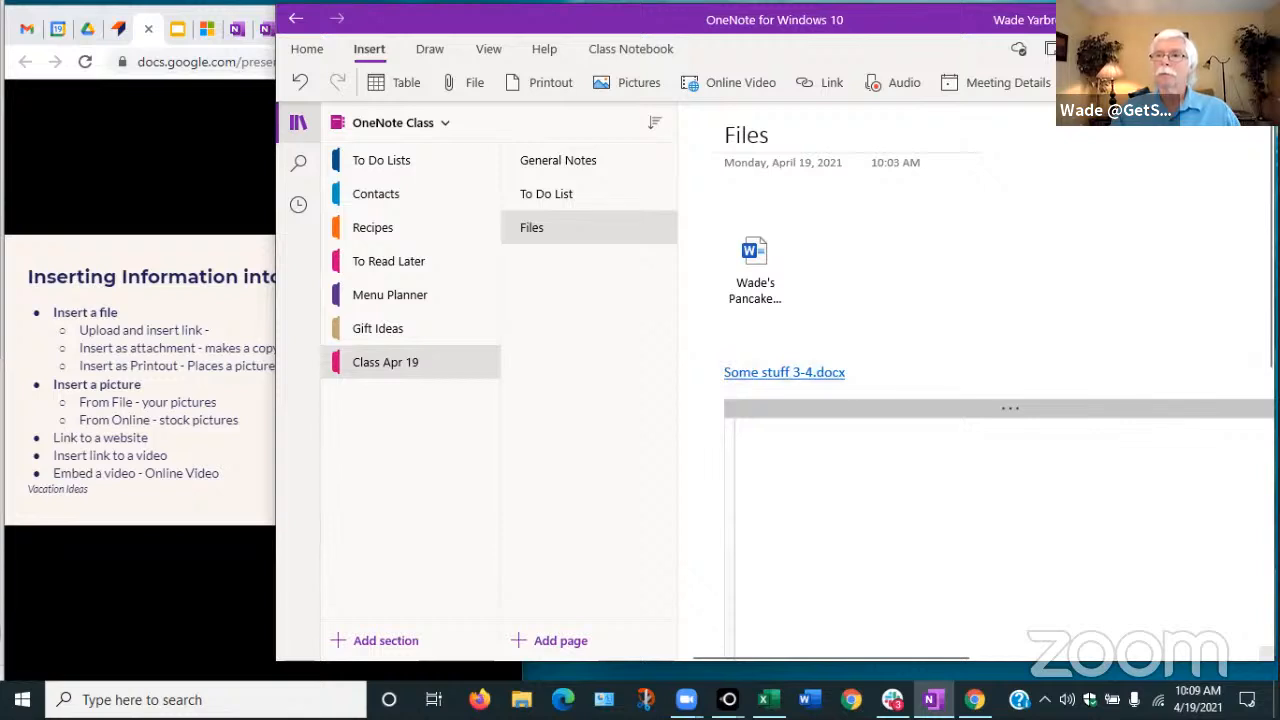
{"action": "scroll", "coordinate": [1249, 371], "scroll_direction": "down", "scroll_amount": 2}
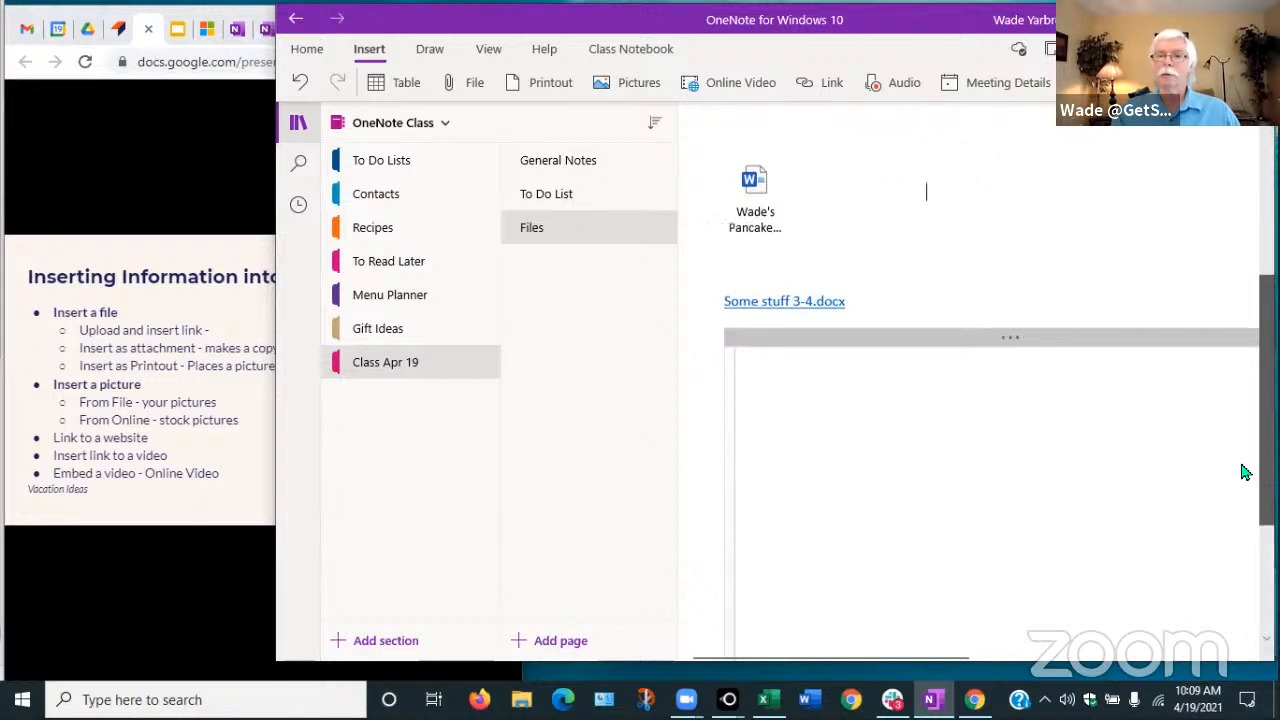
{"action": "scroll", "coordinate": [1245, 472], "scroll_direction": "down", "scroll_amount": 5}
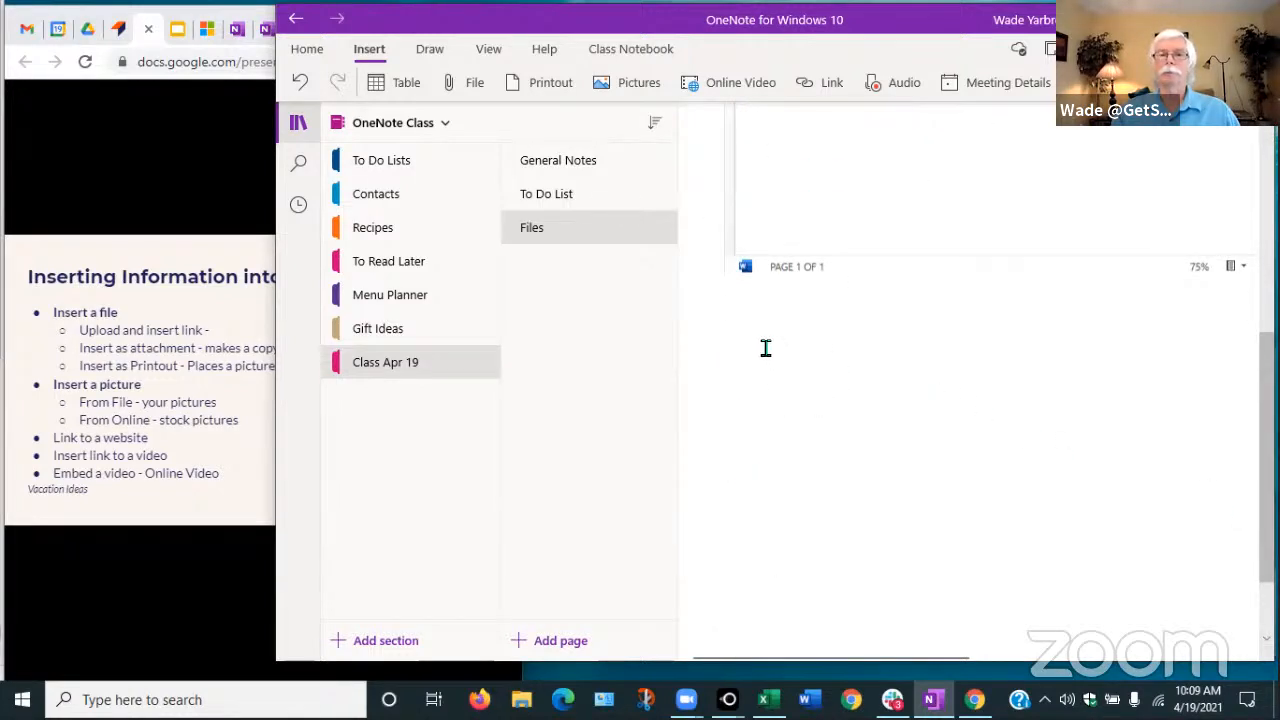
{"action": "left_click", "coordinate": [766, 347]}
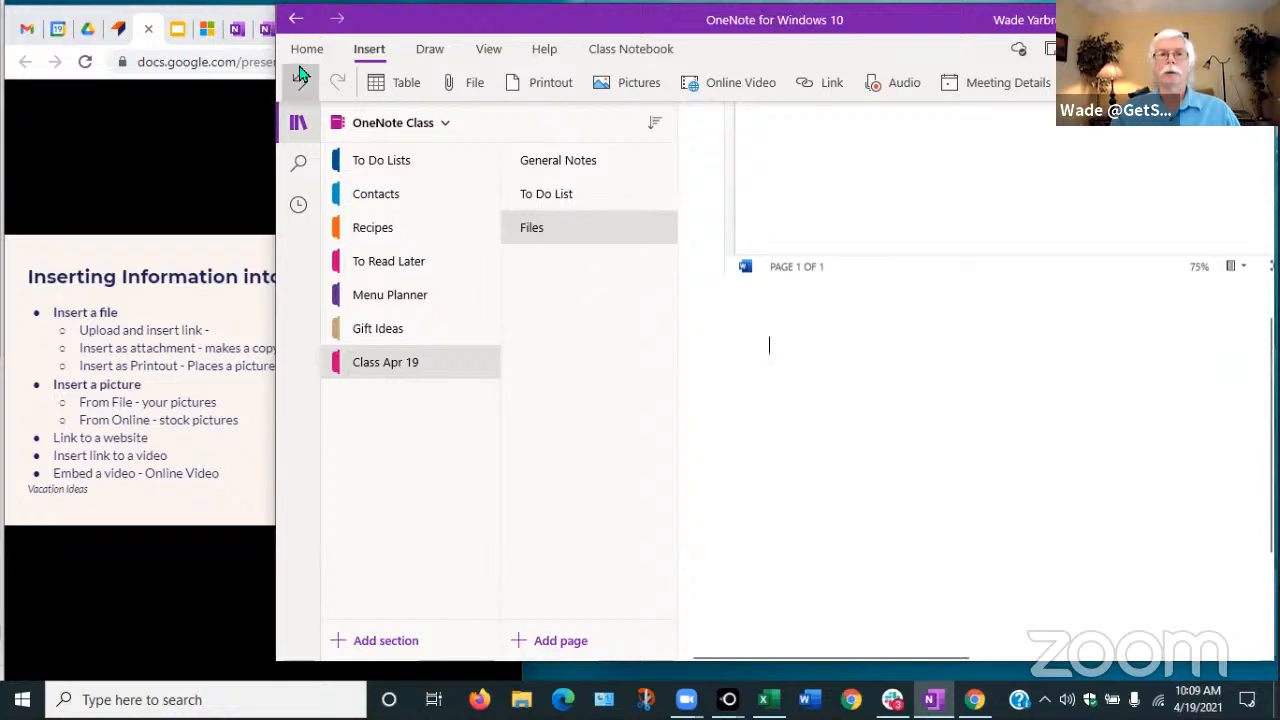
{"action": "left_click", "coordinate": [470, 85]}
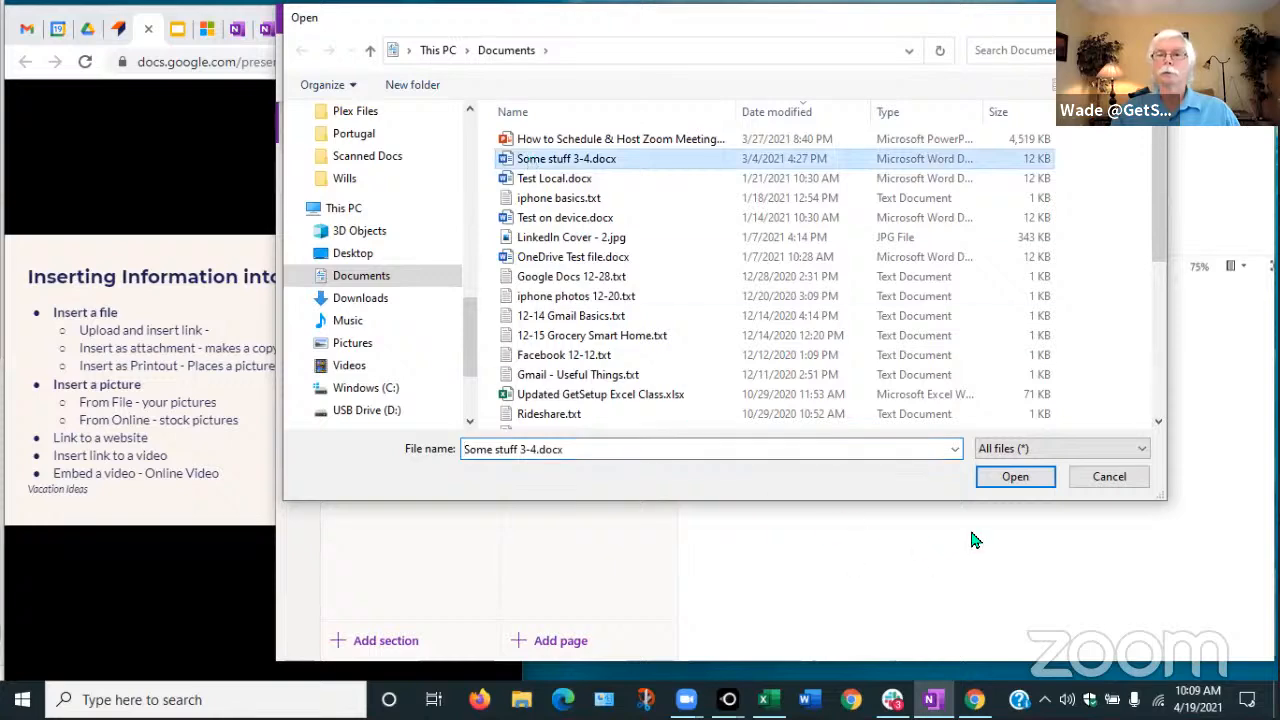
{"action": "left_click", "coordinate": [1015, 478]}
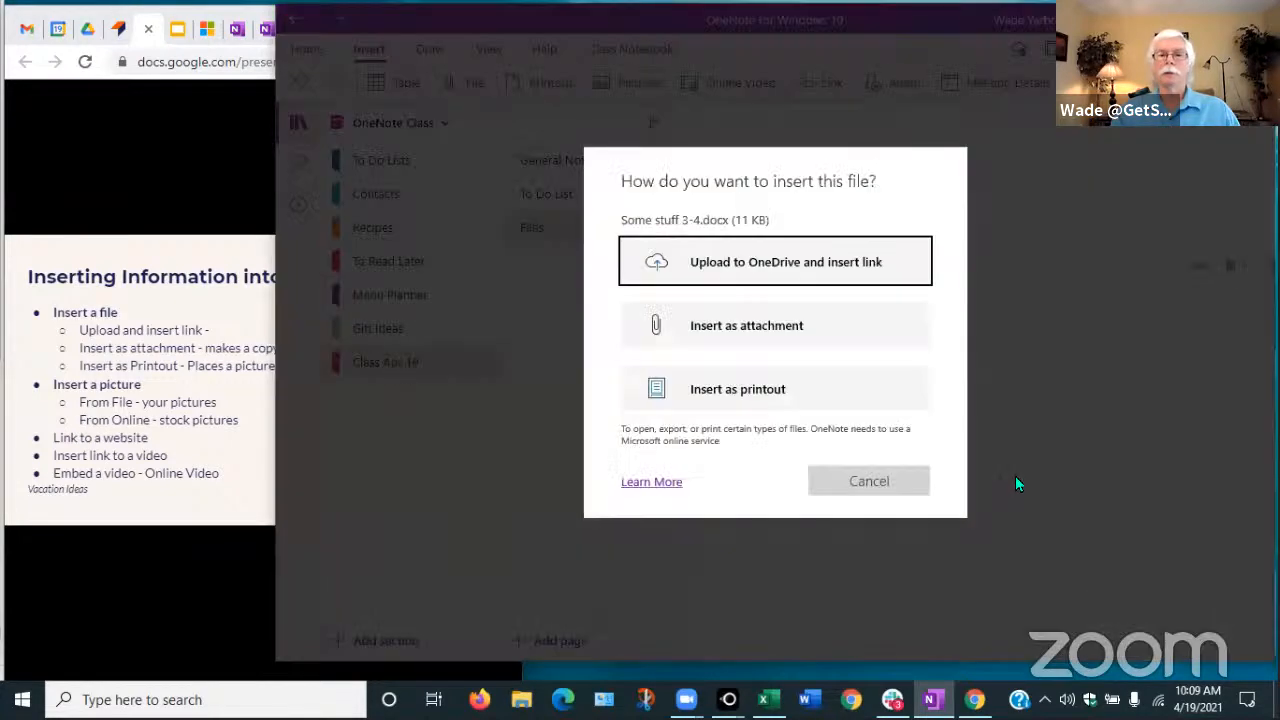
{"action": "left_click", "coordinate": [712, 400]}
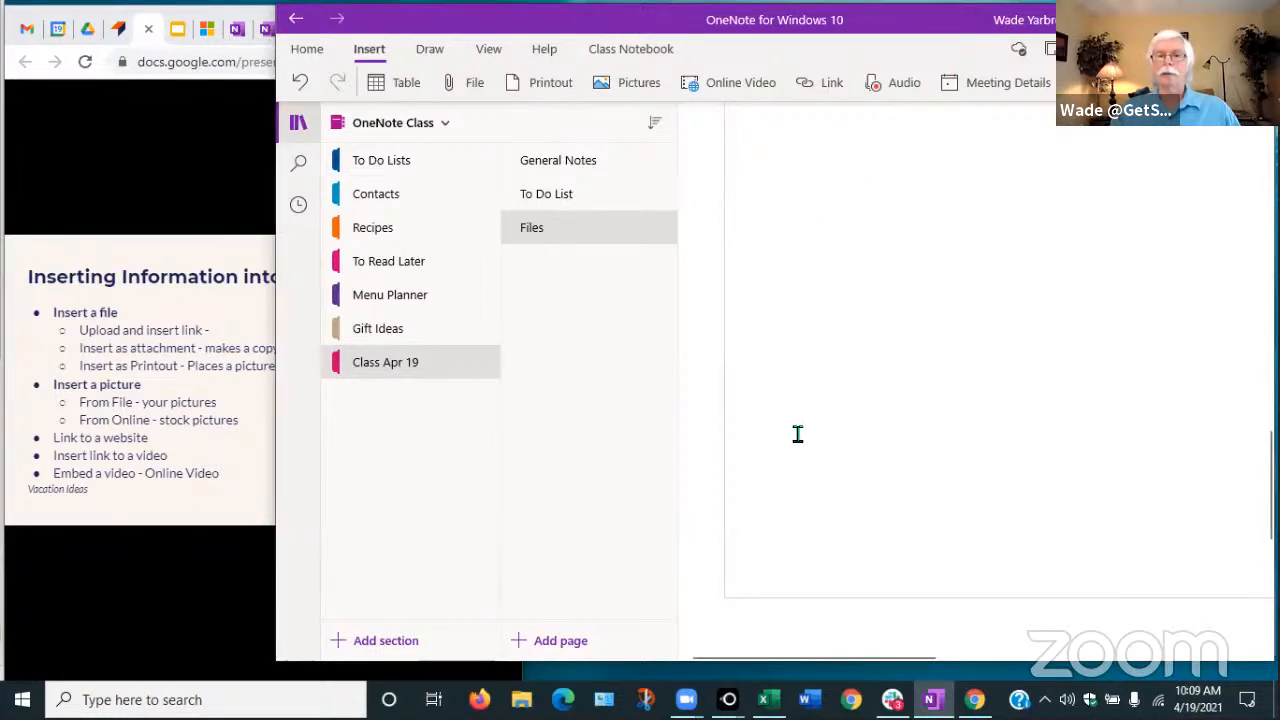
{"action": "scroll", "coordinate": [813, 426], "scroll_direction": "up", "scroll_amount": 3}
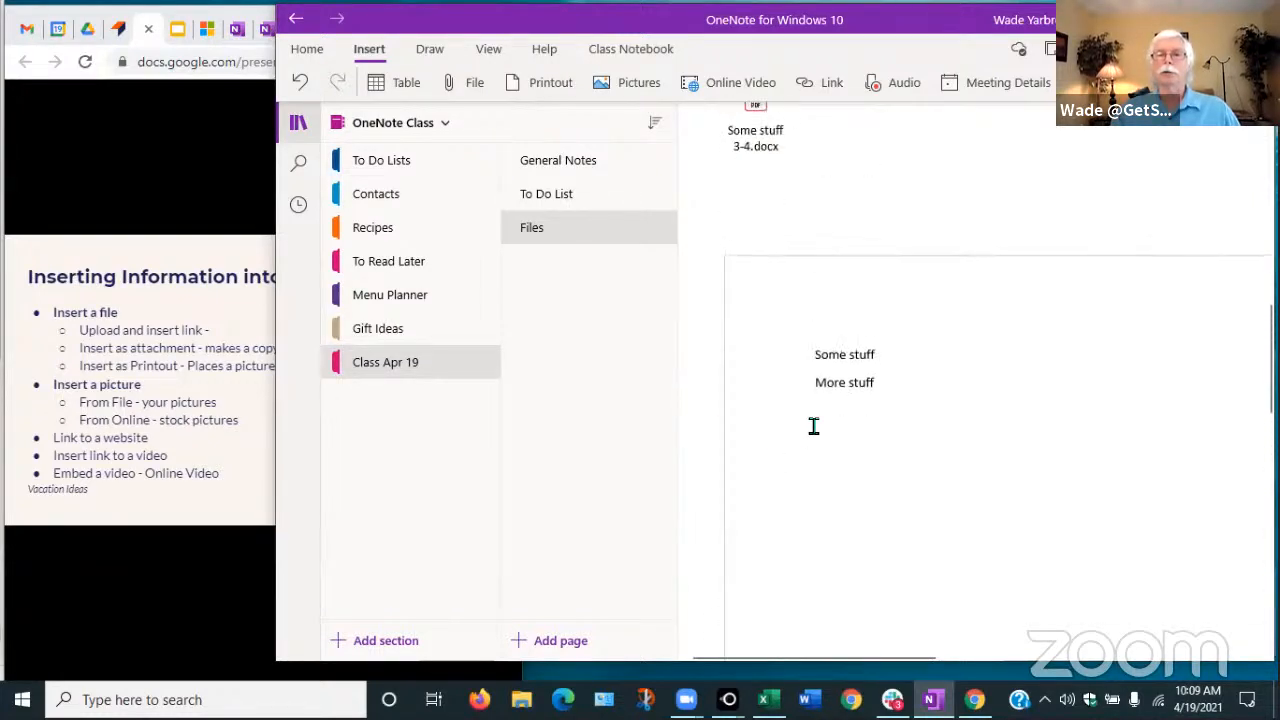
{"action": "scroll", "coordinate": [786, 400], "scroll_direction": "up", "scroll_amount": 3}
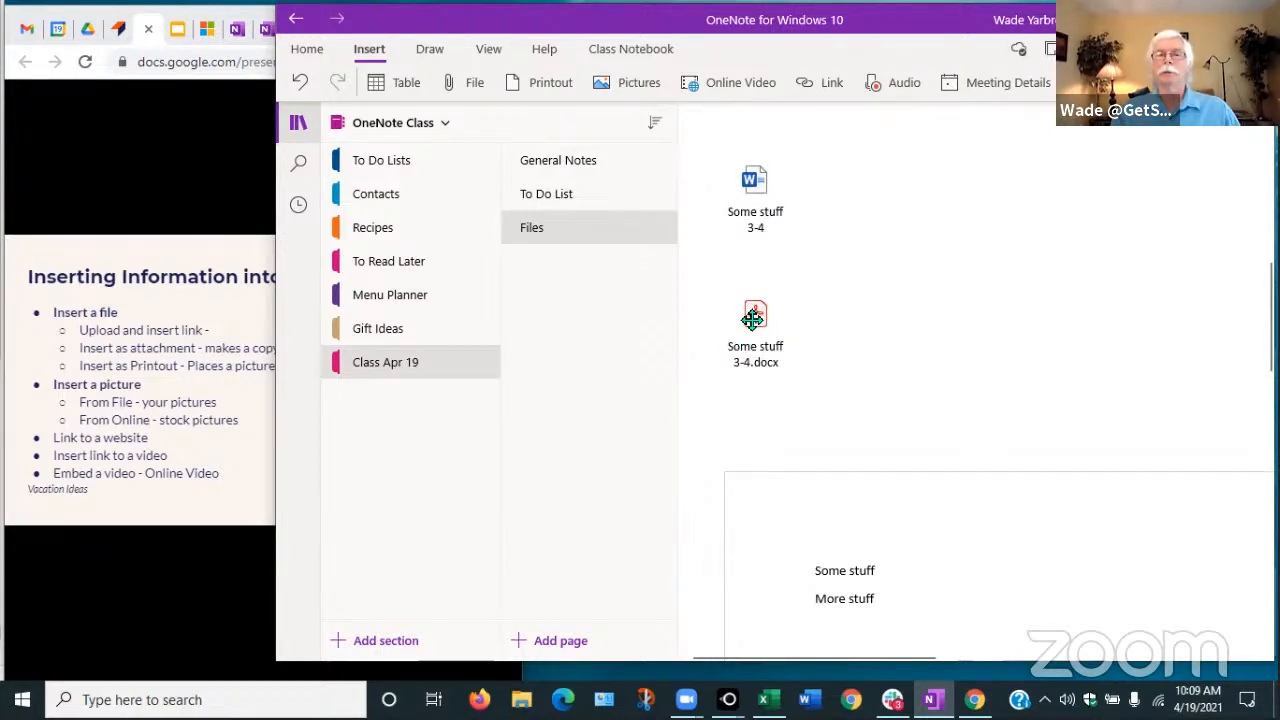
{"action": "scroll", "coordinate": [754, 318], "scroll_direction": "up", "scroll_amount": 2}
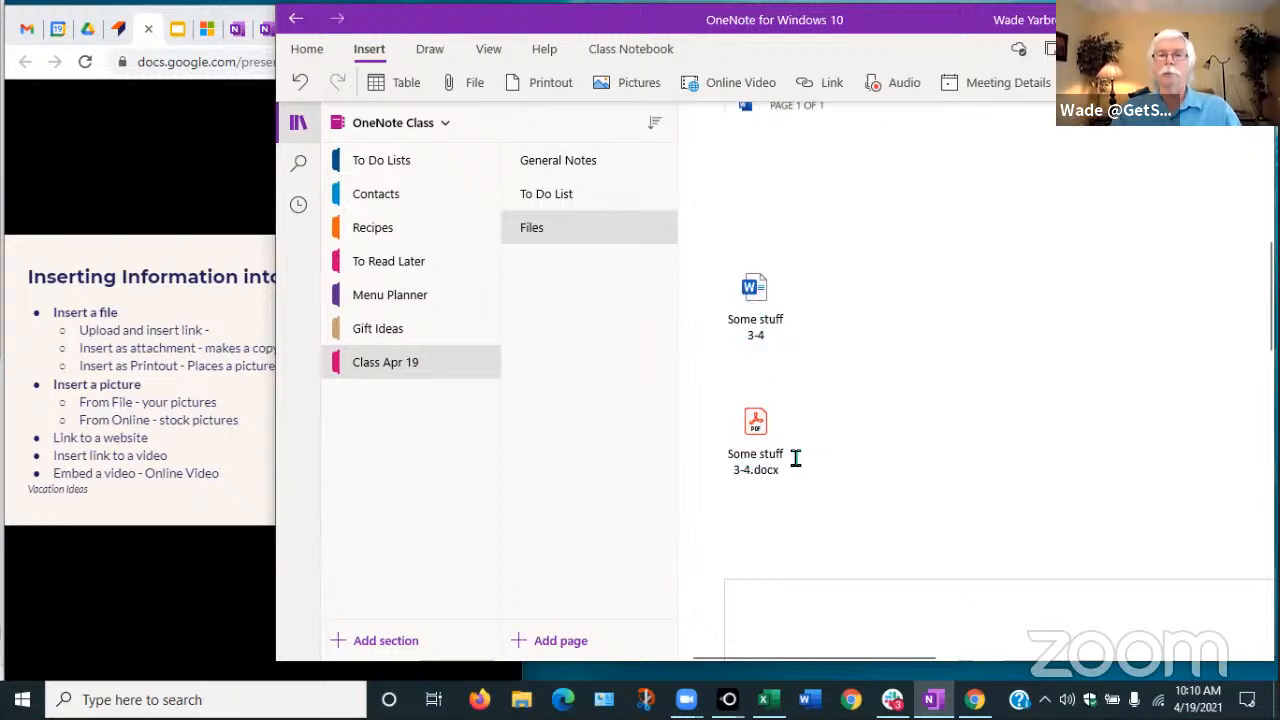
{"action": "scroll", "coordinate": [796, 458], "scroll_direction": "down", "scroll_amount": 5}
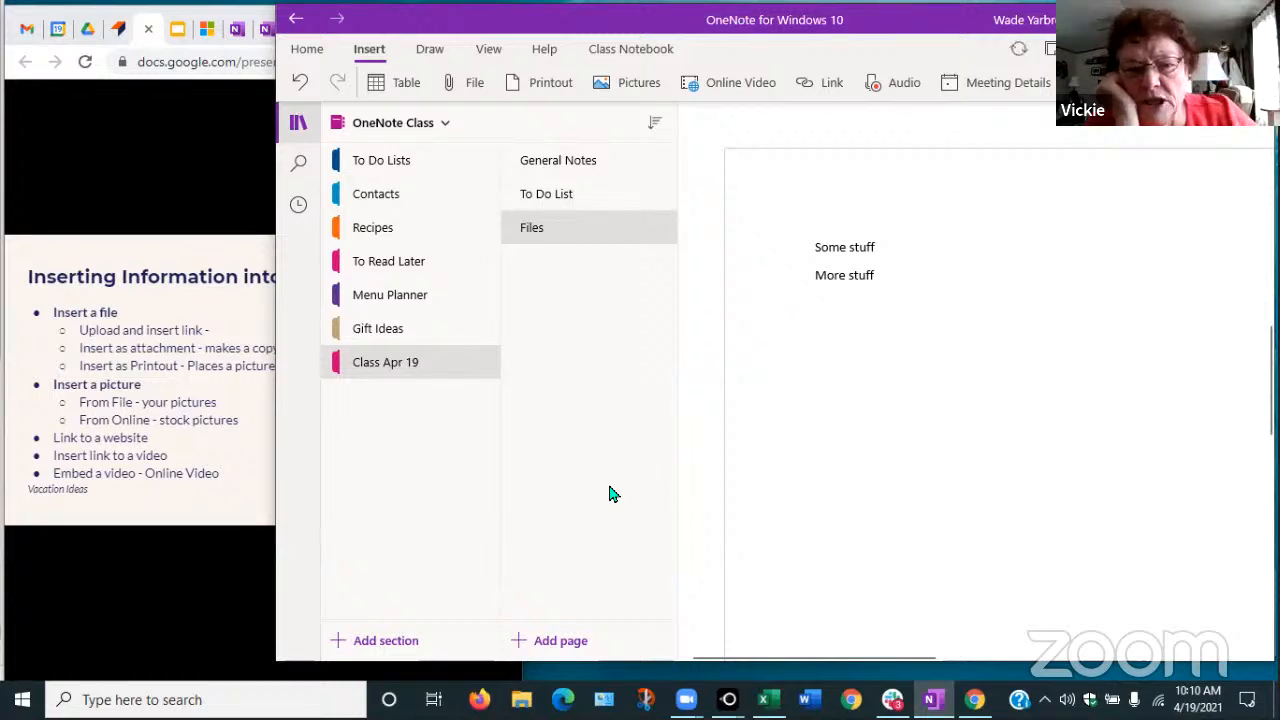
{"action": "scroll", "coordinate": [823, 478], "scroll_direction": "up", "scroll_amount": 5}
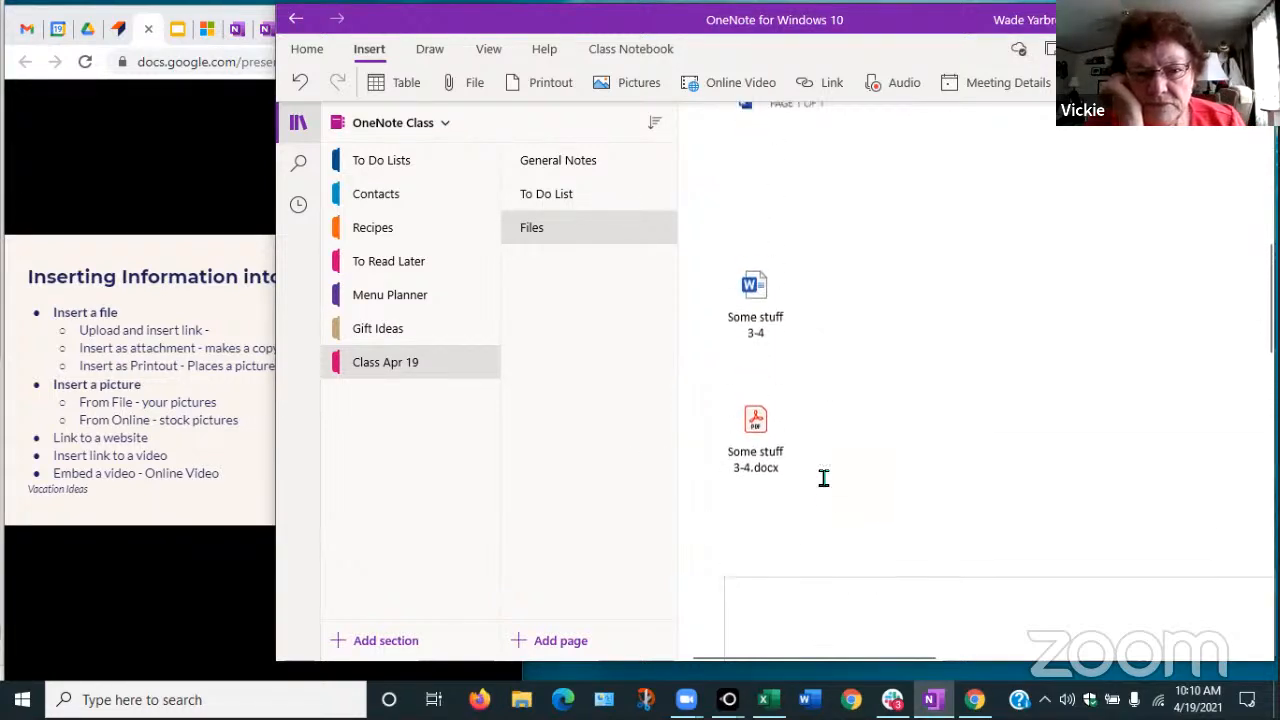
{"action": "scroll", "coordinate": [868, 480], "scroll_direction": "up", "scroll_amount": 3}
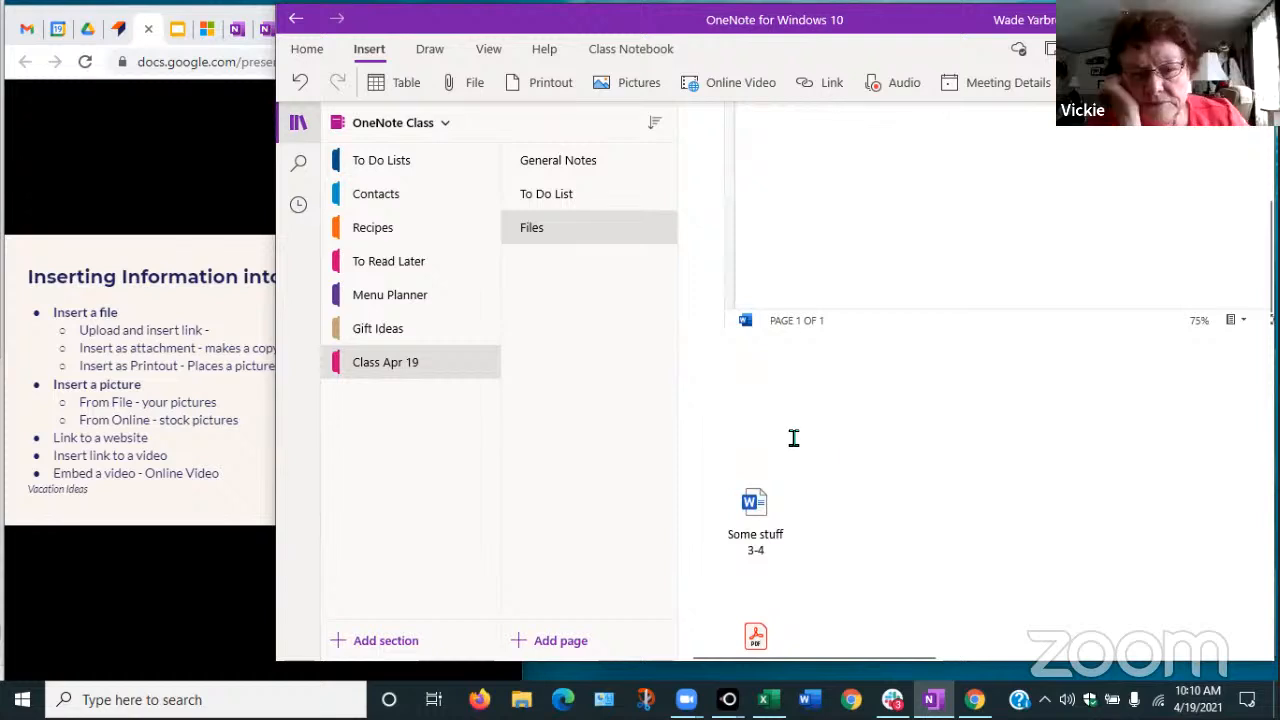
{"action": "scroll", "coordinate": [794, 438], "scroll_direction": "up", "scroll_amount": 5}
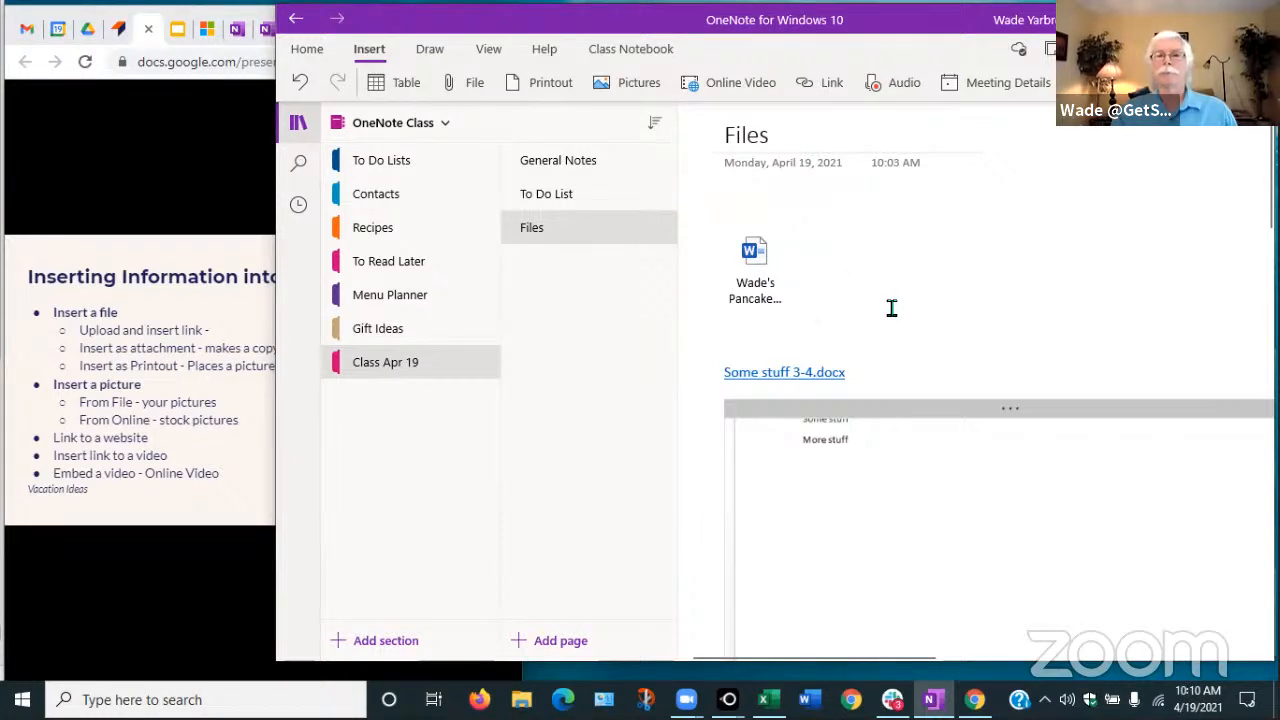
Add a new page titled 'Pictures' to the Class Apr 19 section
{"action": "left_click", "coordinate": [520, 644]}
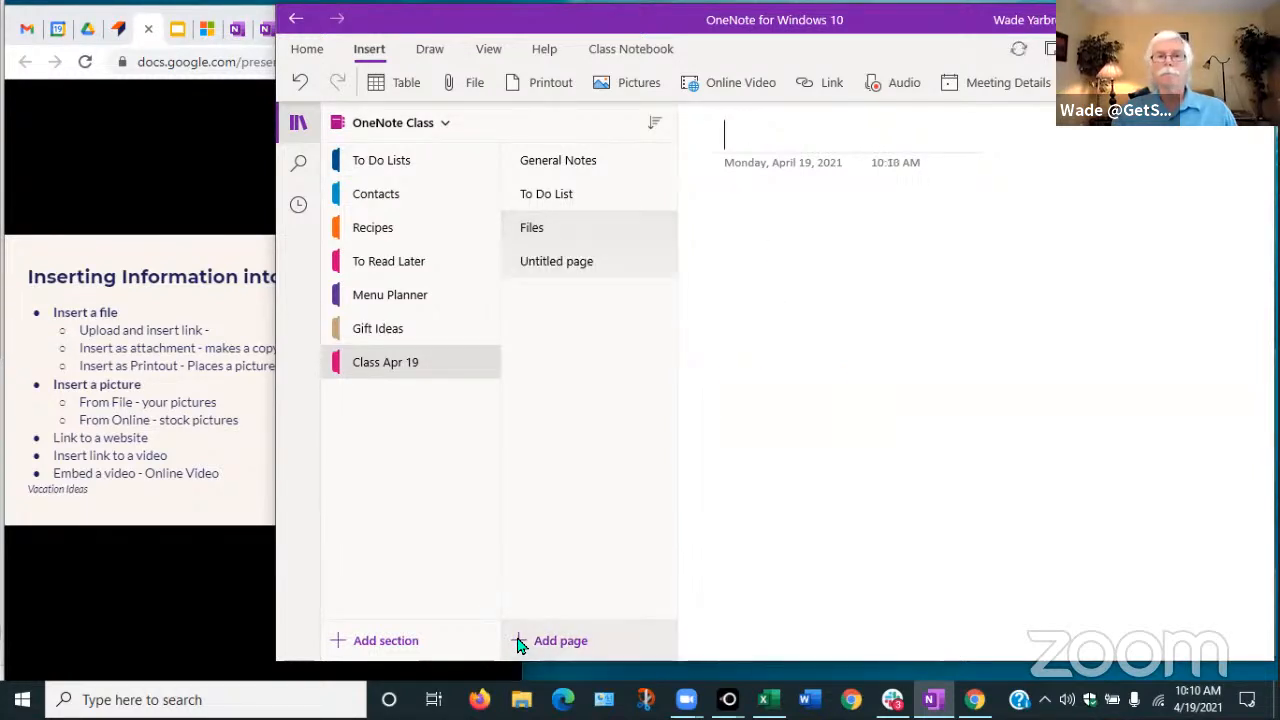
{"action": "type", "text": "Pictures"}
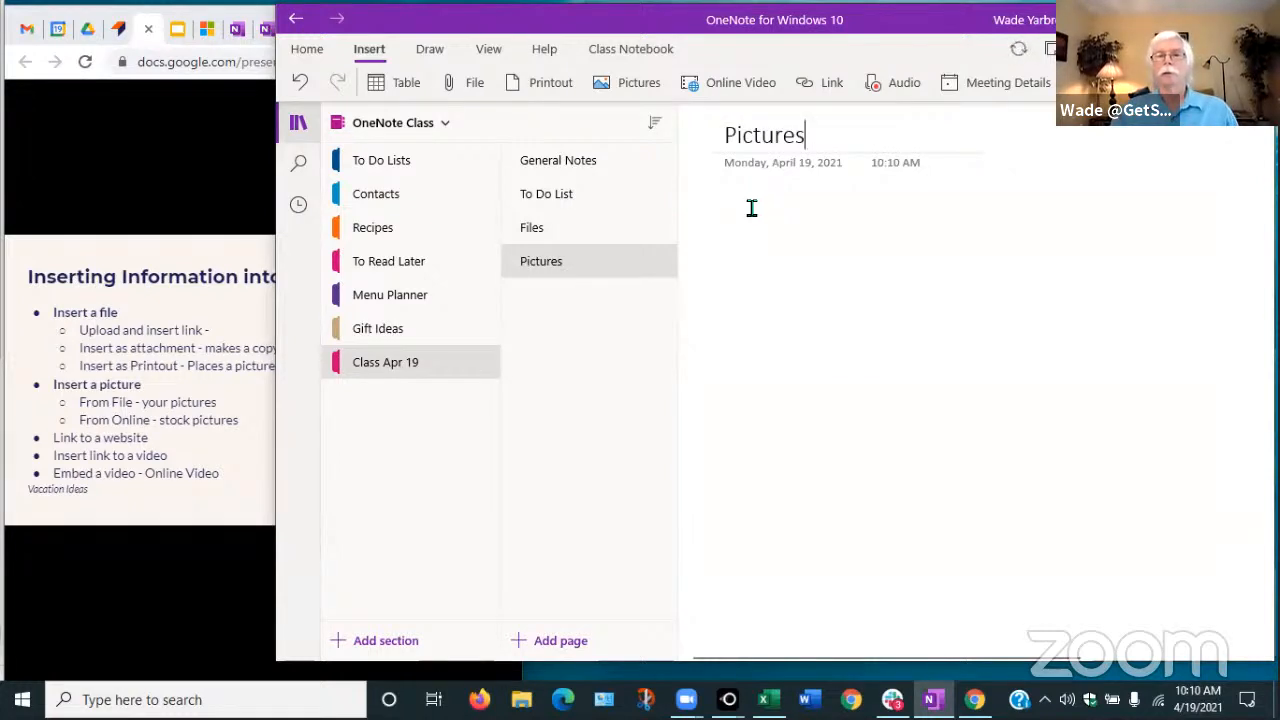
{"action": "key", "text": "Return"}
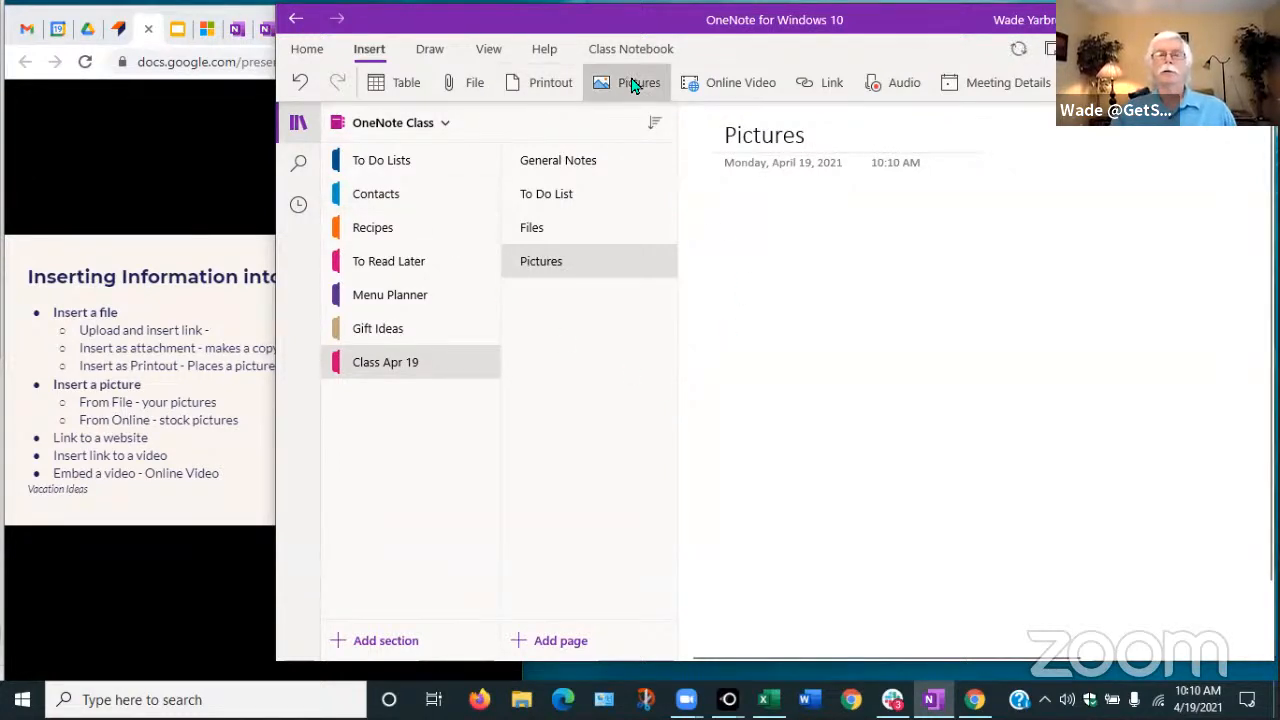
{"action": "left_click", "coordinate": [630, 86]}
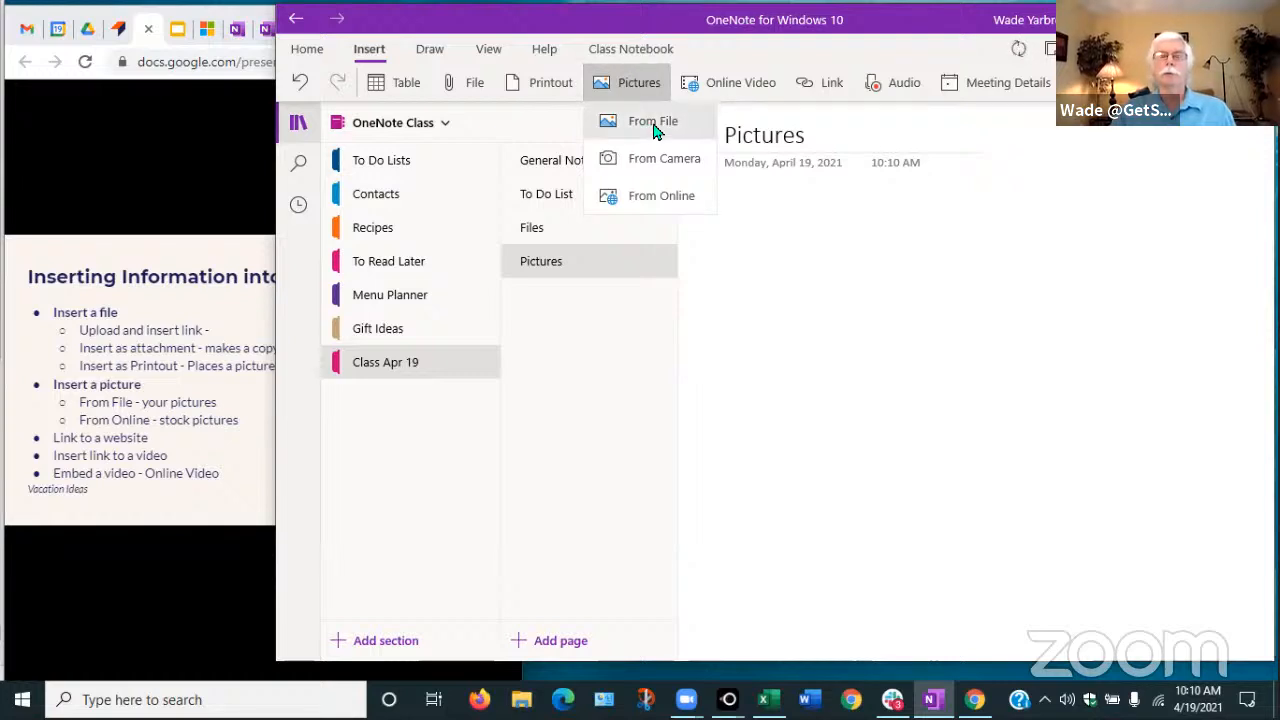
Insert Business Card Pic.jpg from the OneDrive Pictures folder onto the Pictures page
{"action": "left_click", "coordinate": [652, 122]}
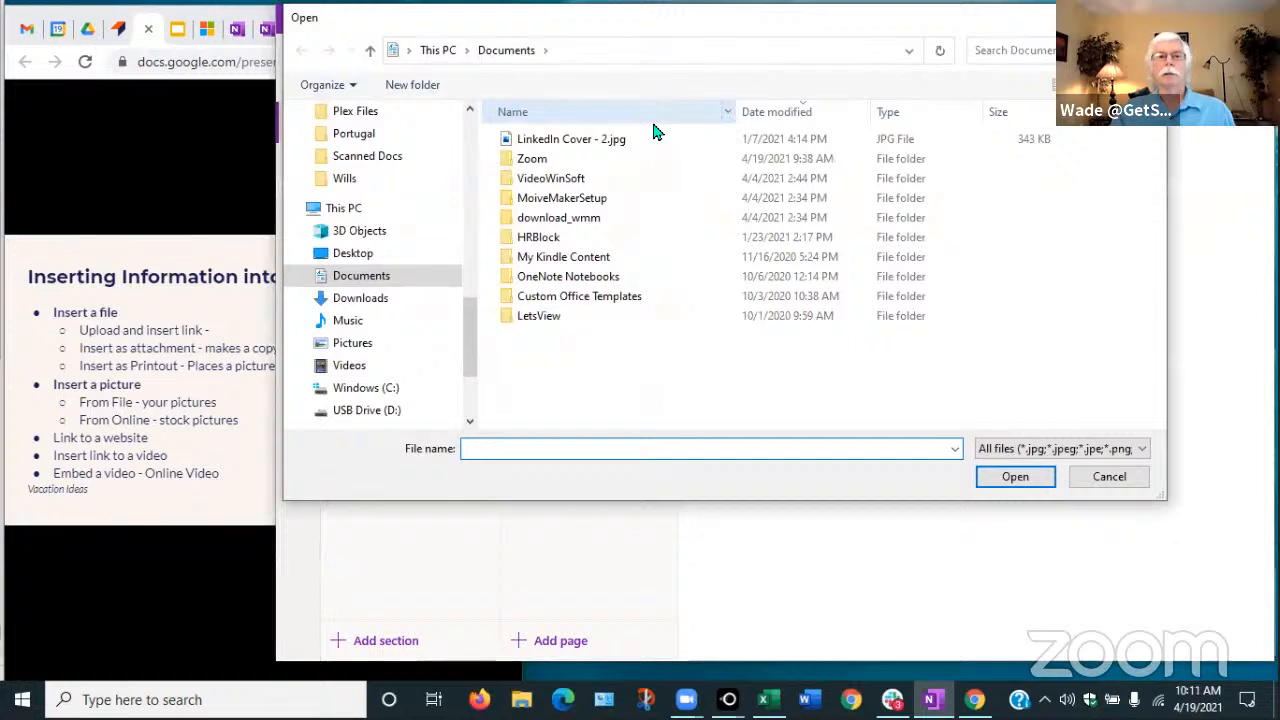
{"action": "left_click_drag", "start_coordinate": [470, 365], "coordinate": [471, 333]}
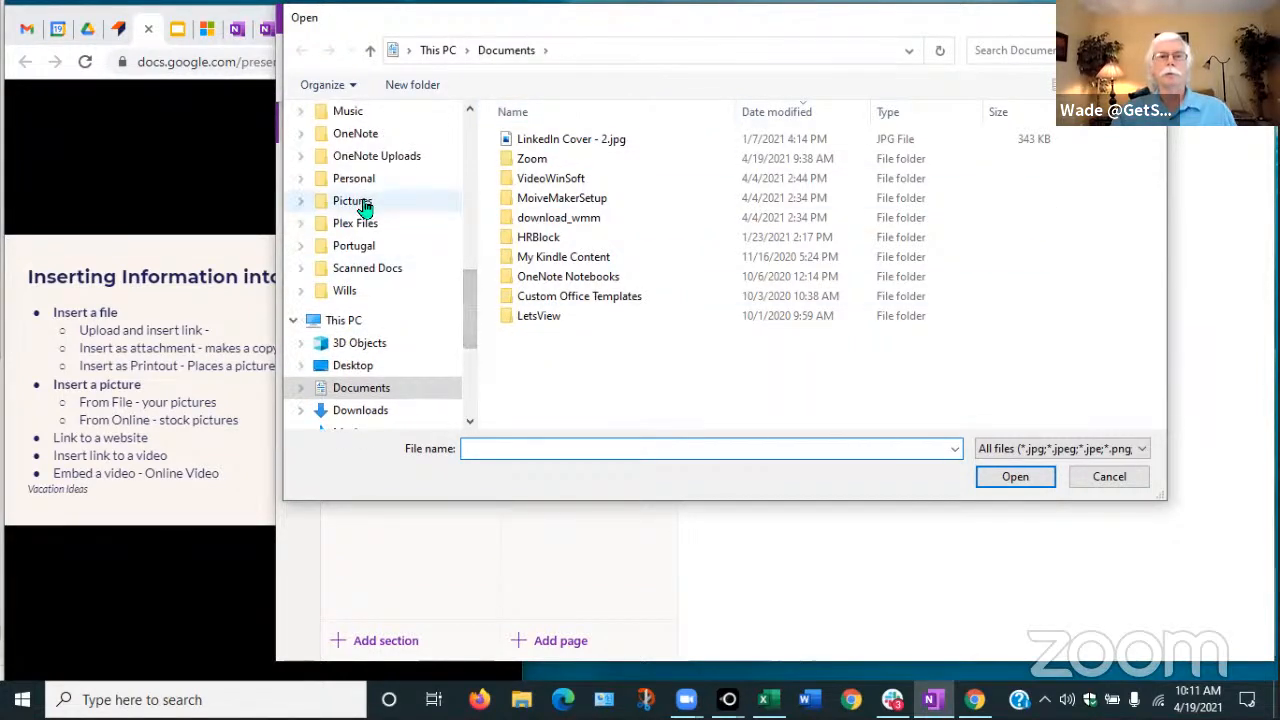
{"action": "left_click", "coordinate": [363, 200]}
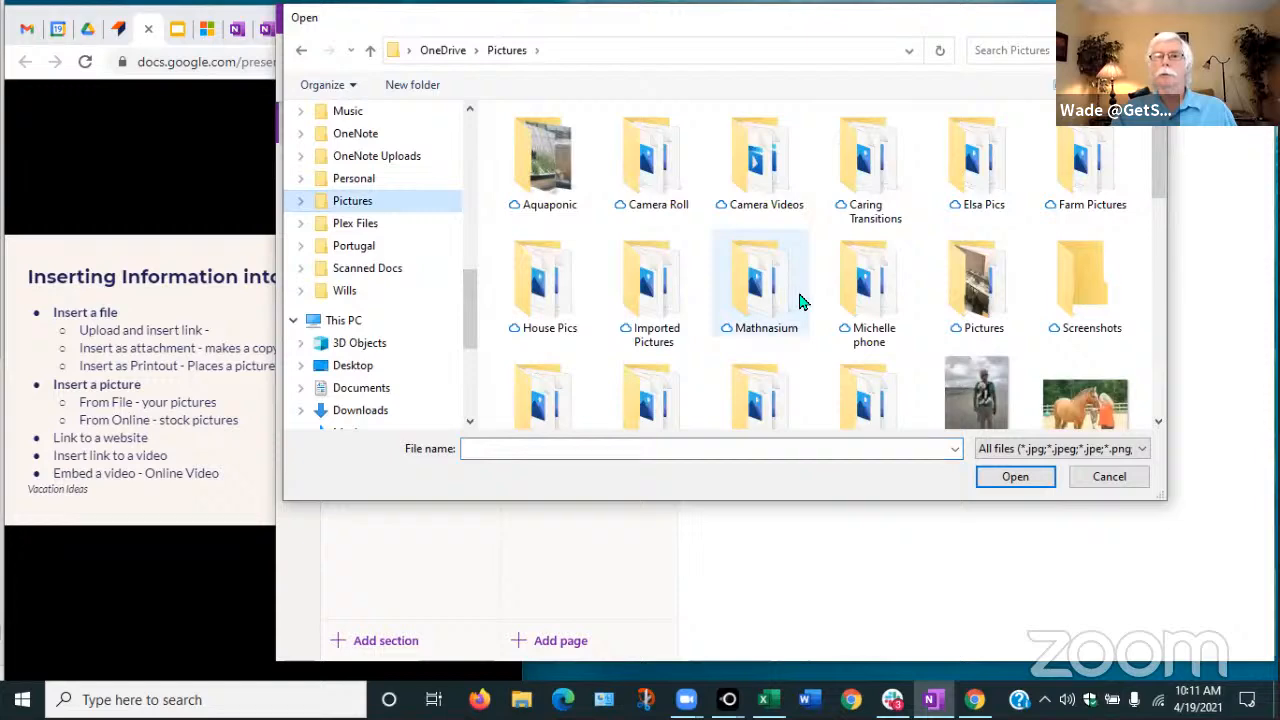
{"action": "scroll", "coordinate": [800, 302], "scroll_direction": "down", "scroll_amount": 5}
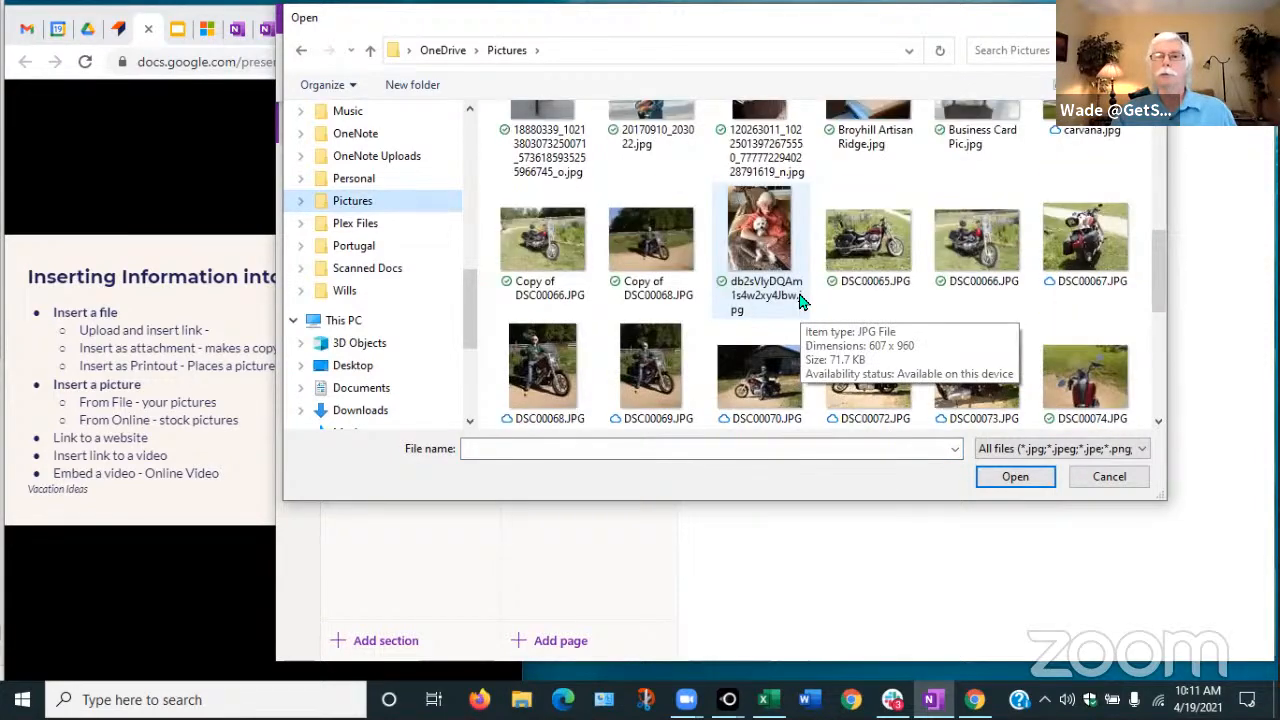
{"action": "scroll", "coordinate": [800, 302], "scroll_direction": "down", "scroll_amount": 3}
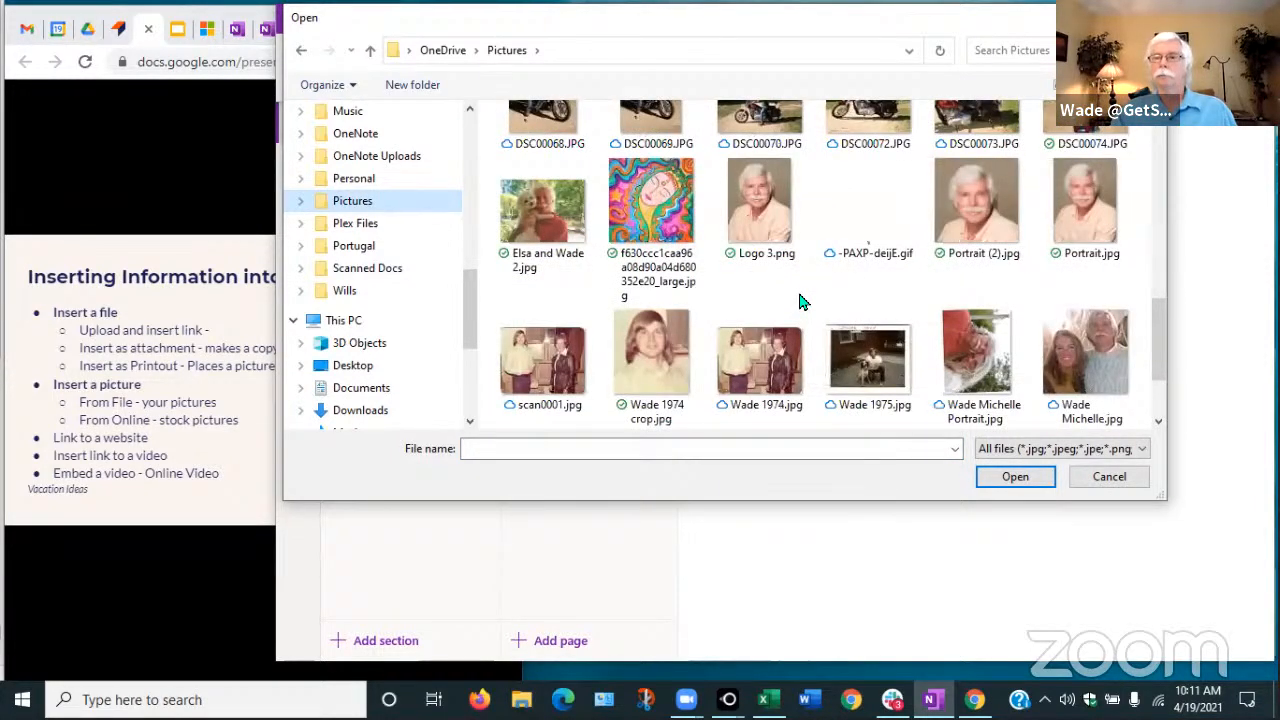
{"action": "scroll", "coordinate": [800, 302], "scroll_direction": "down", "scroll_amount": 2}
{"action": "scroll", "coordinate": [800, 302], "scroll_direction": "up", "scroll_amount": 5}
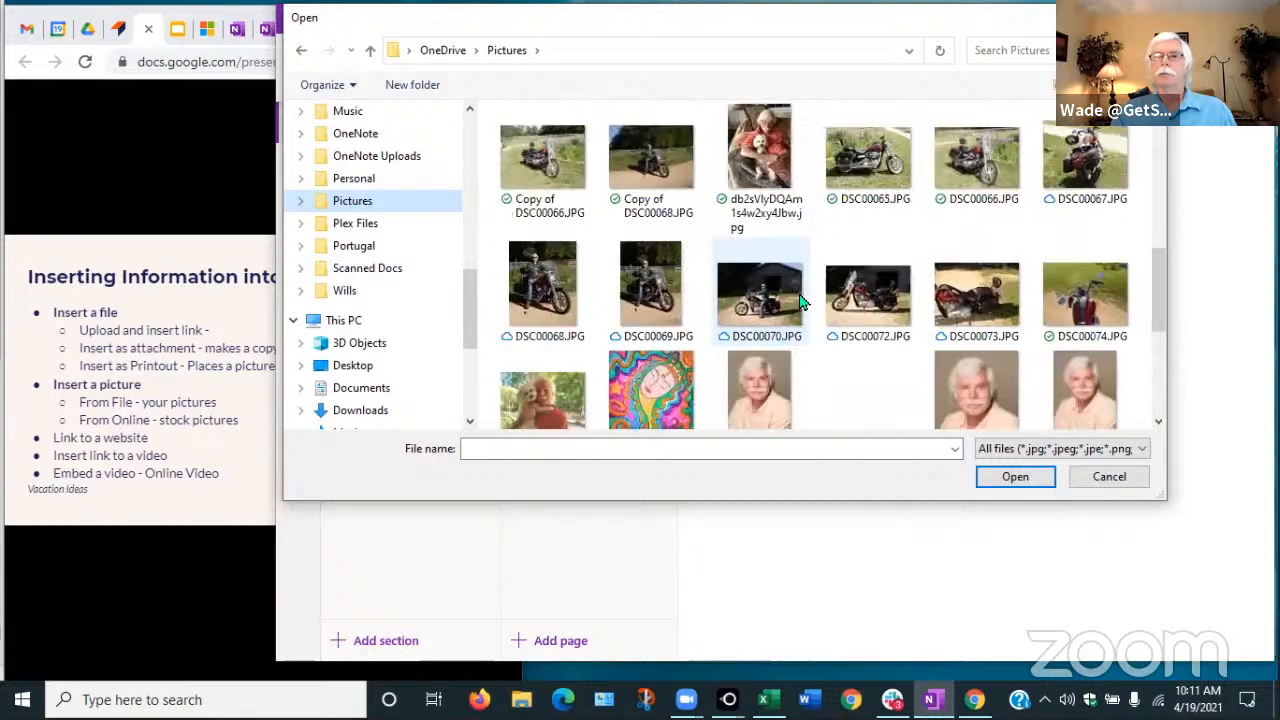
{"action": "left_click", "coordinate": [769, 160]}
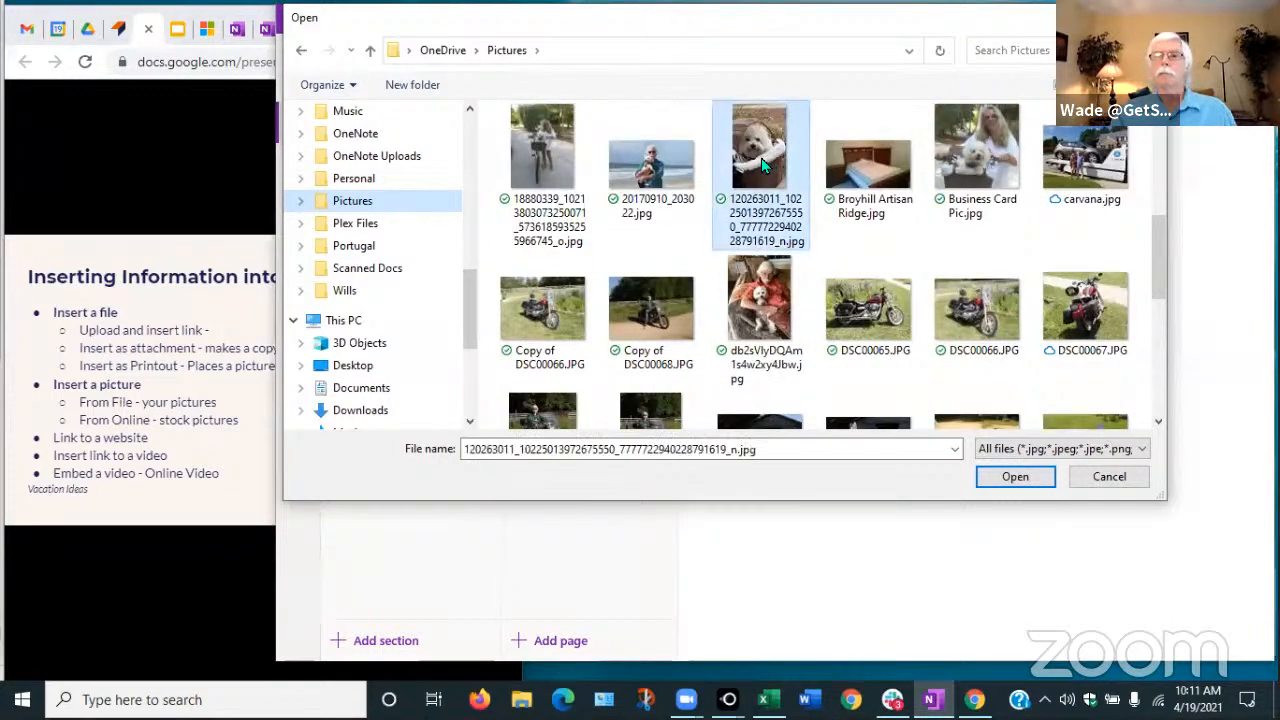
{"action": "left_click", "coordinate": [976, 160]}
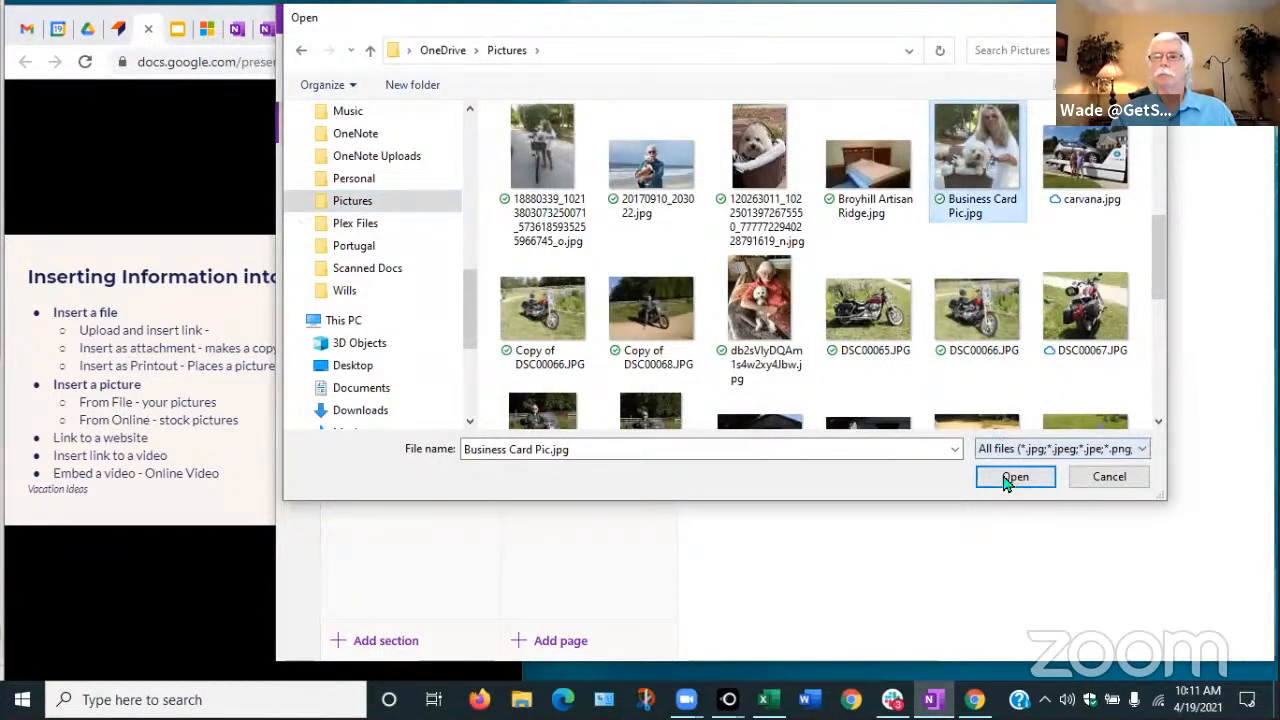
{"action": "left_click", "coordinate": [1014, 477]}
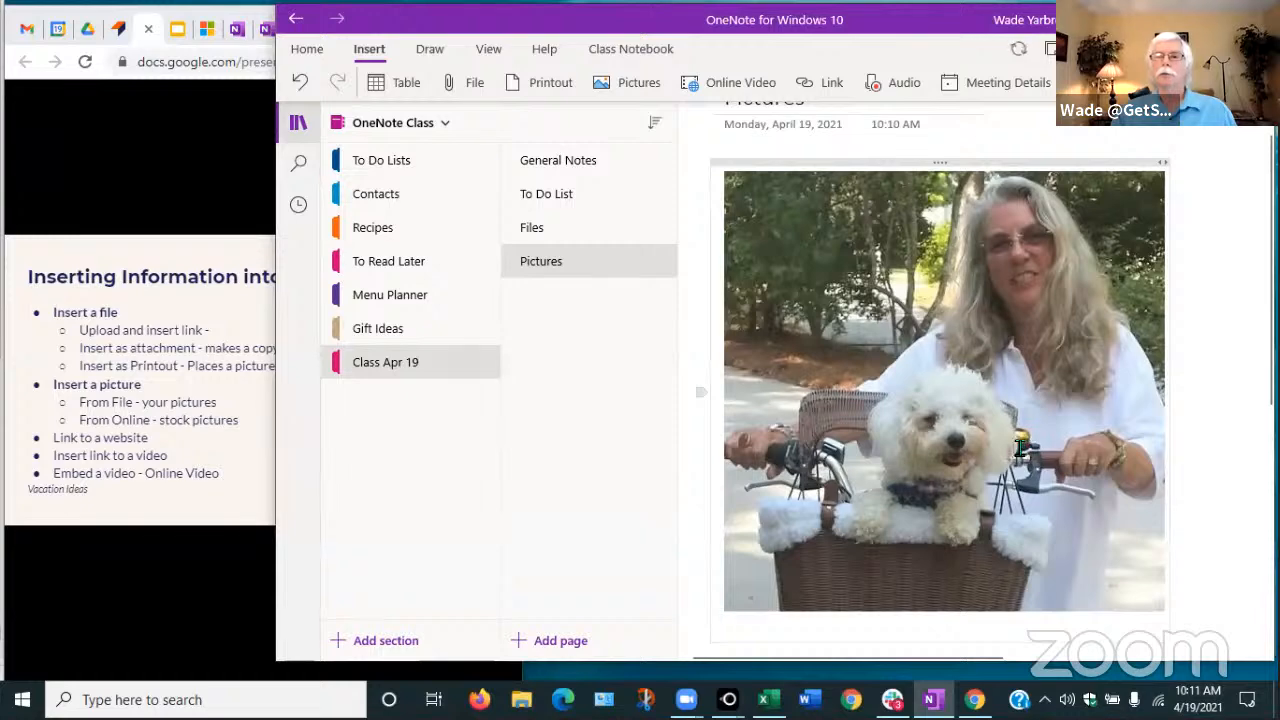
Shrink the Business Card Pic.jpg photo to a small thumbnail and show the Pictures insert choices
{"action": "left_click", "coordinate": [1036, 458]}
{"action": "left_click_drag", "start_coordinate": [1166, 614], "coordinate": [895, 338]}
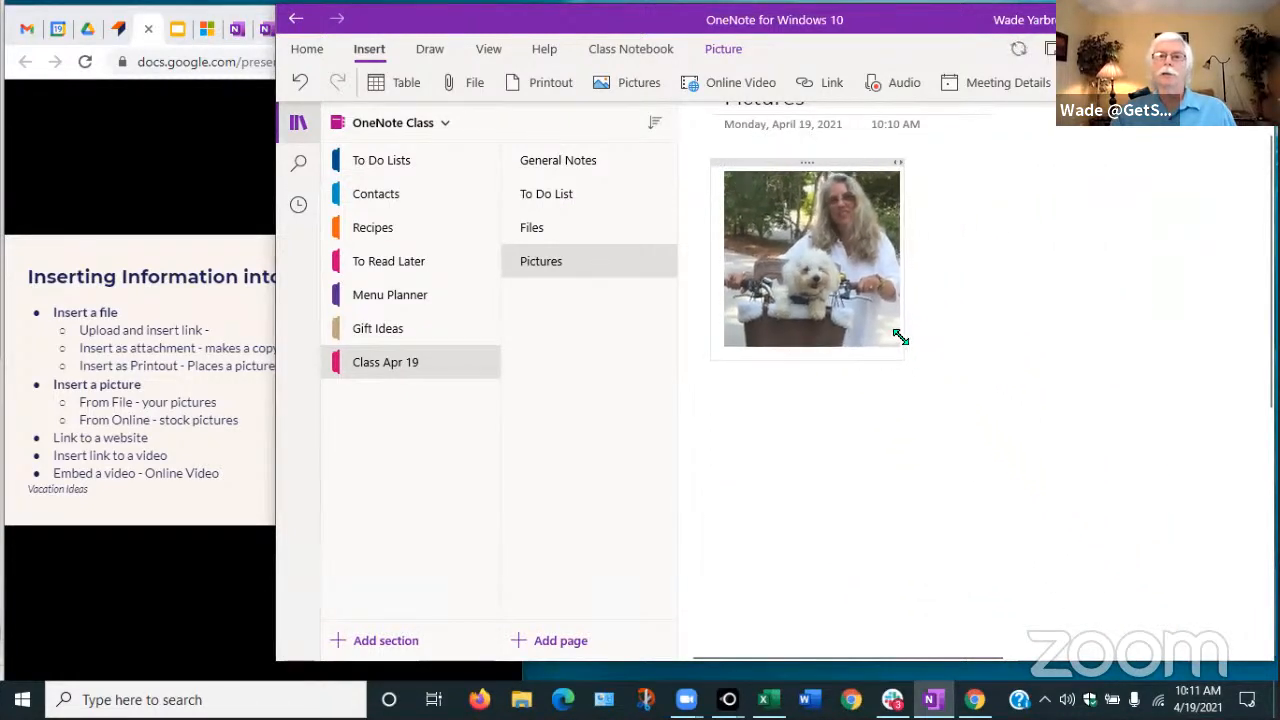
{"action": "left_click", "coordinate": [955, 336]}
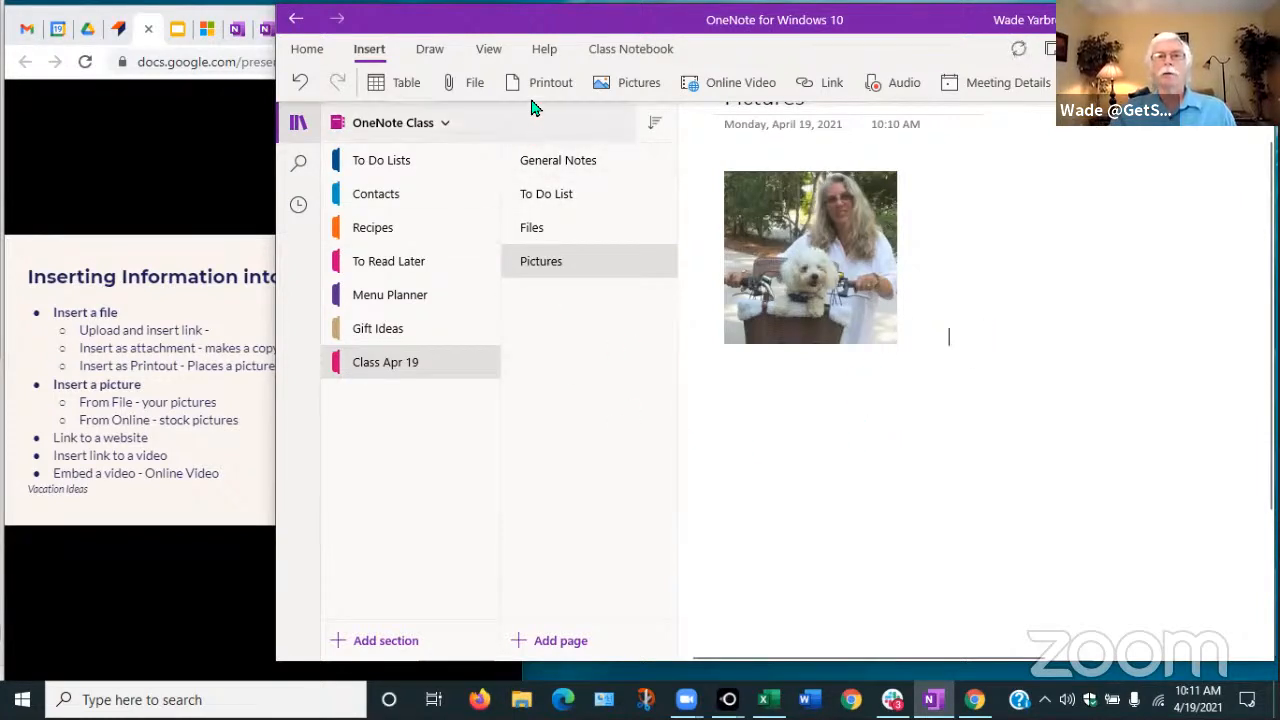
{"action": "left_click", "coordinate": [642, 87]}
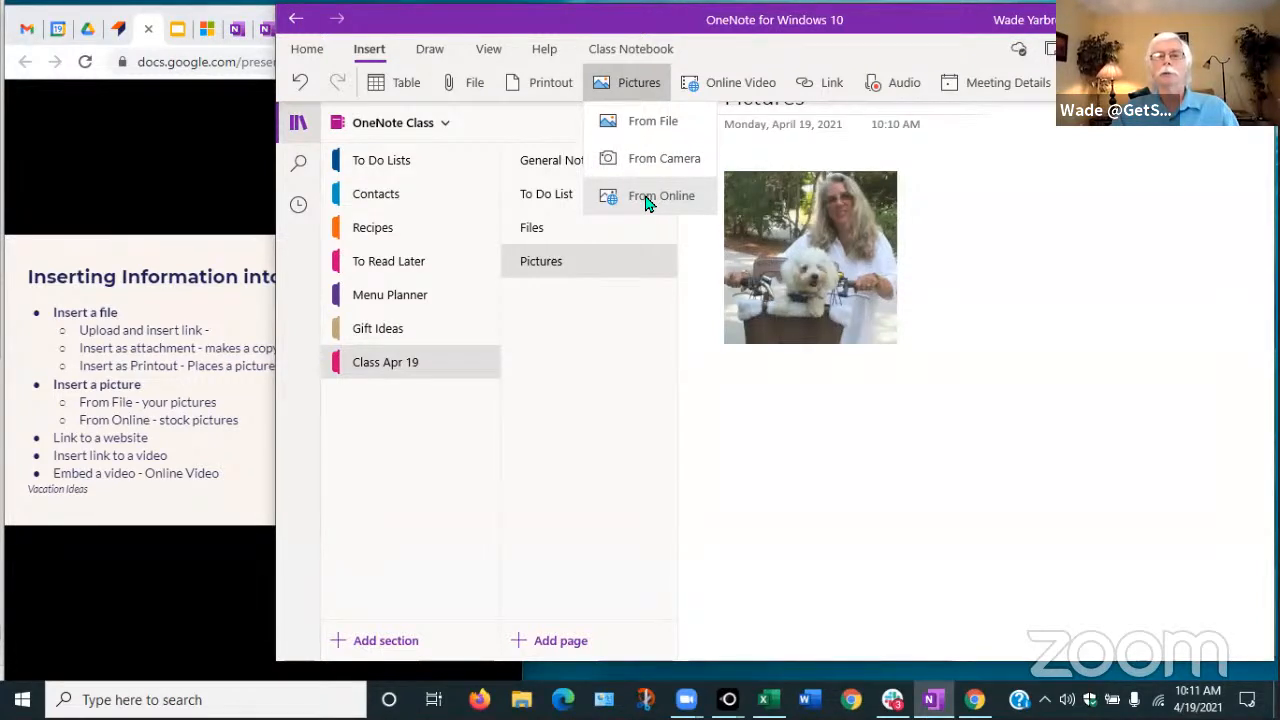
Search online pictures for 'Dog' and scroll through the image results
{"action": "left_click", "coordinate": [646, 200]}
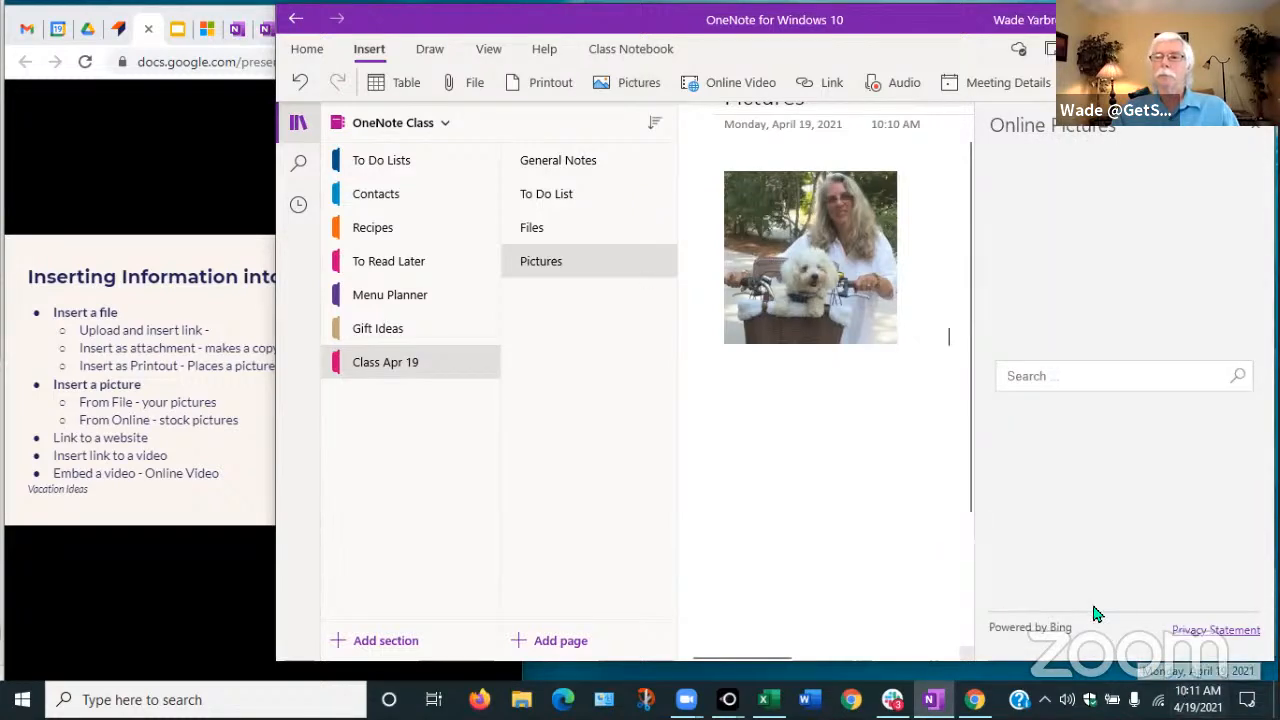
{"action": "left_click", "coordinate": [1043, 375]}
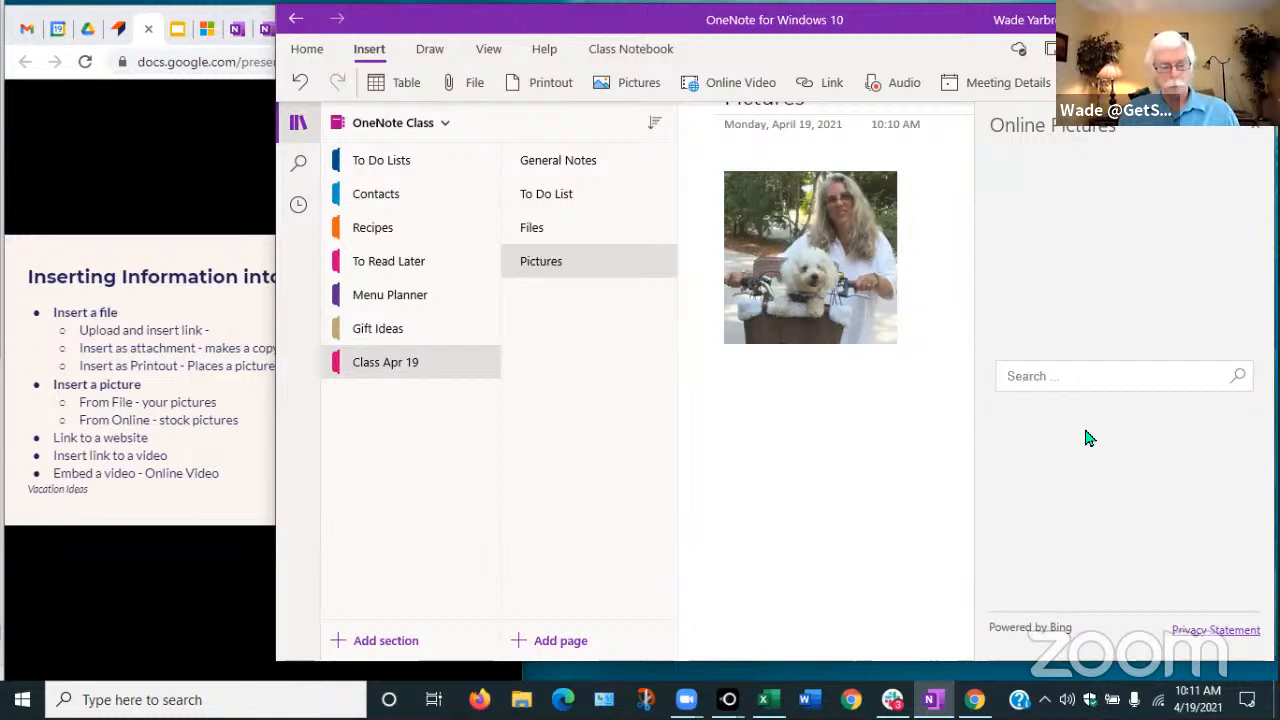
{"action": "type", "text": "Dog"}
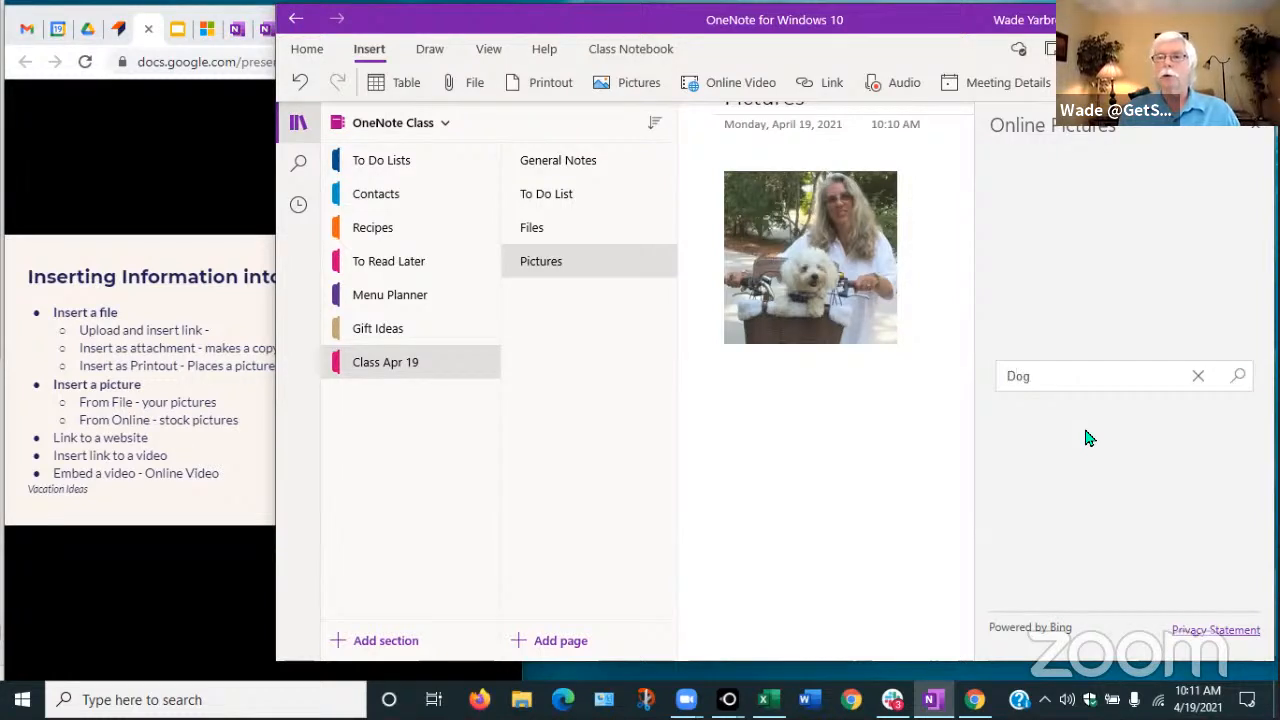
{"action": "key", "text": "Return"}
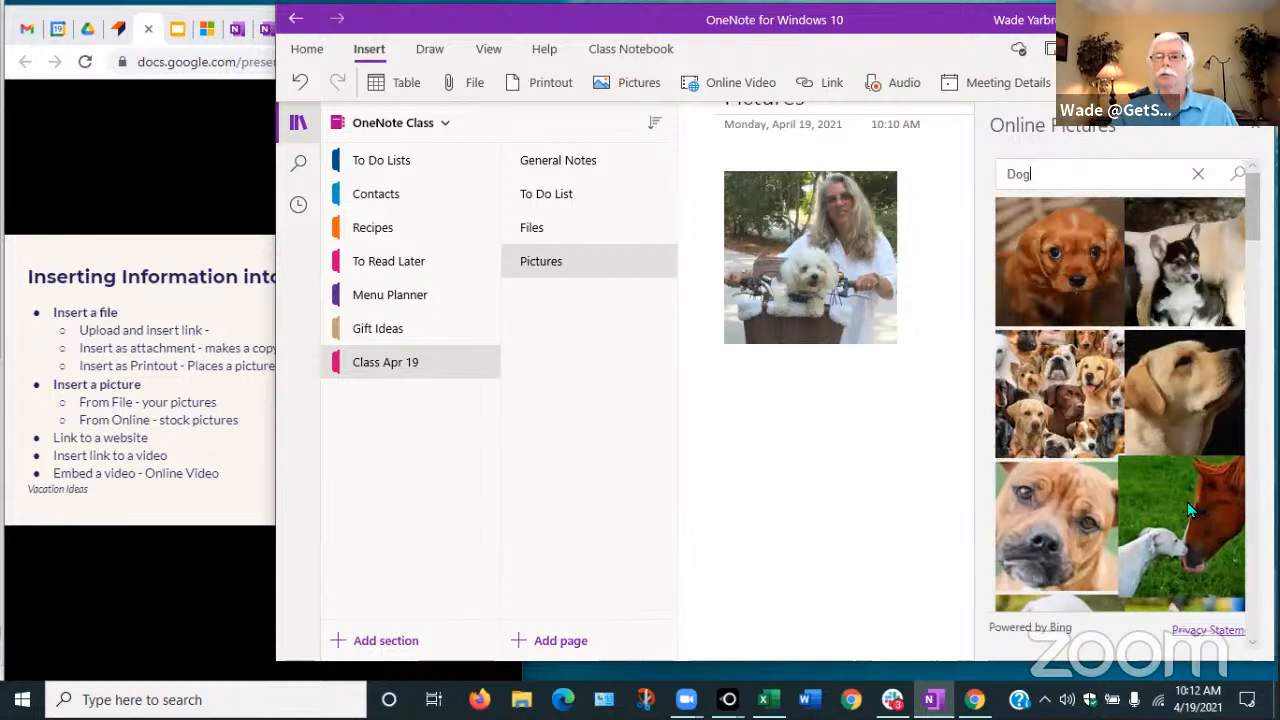
{"action": "scroll", "coordinate": [1185, 502], "scroll_direction": "down", "scroll_amount": 5}
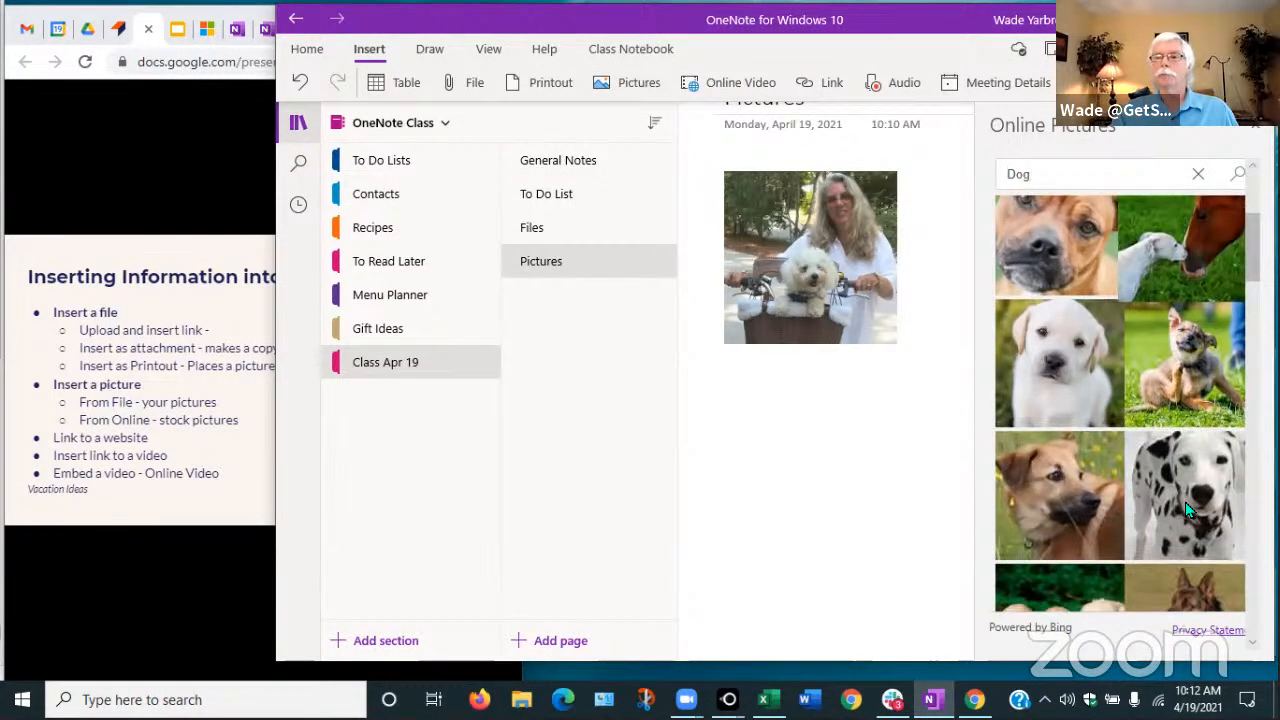
{"action": "scroll", "coordinate": [1045, 364], "scroll_direction": "down", "scroll_amount": 3}
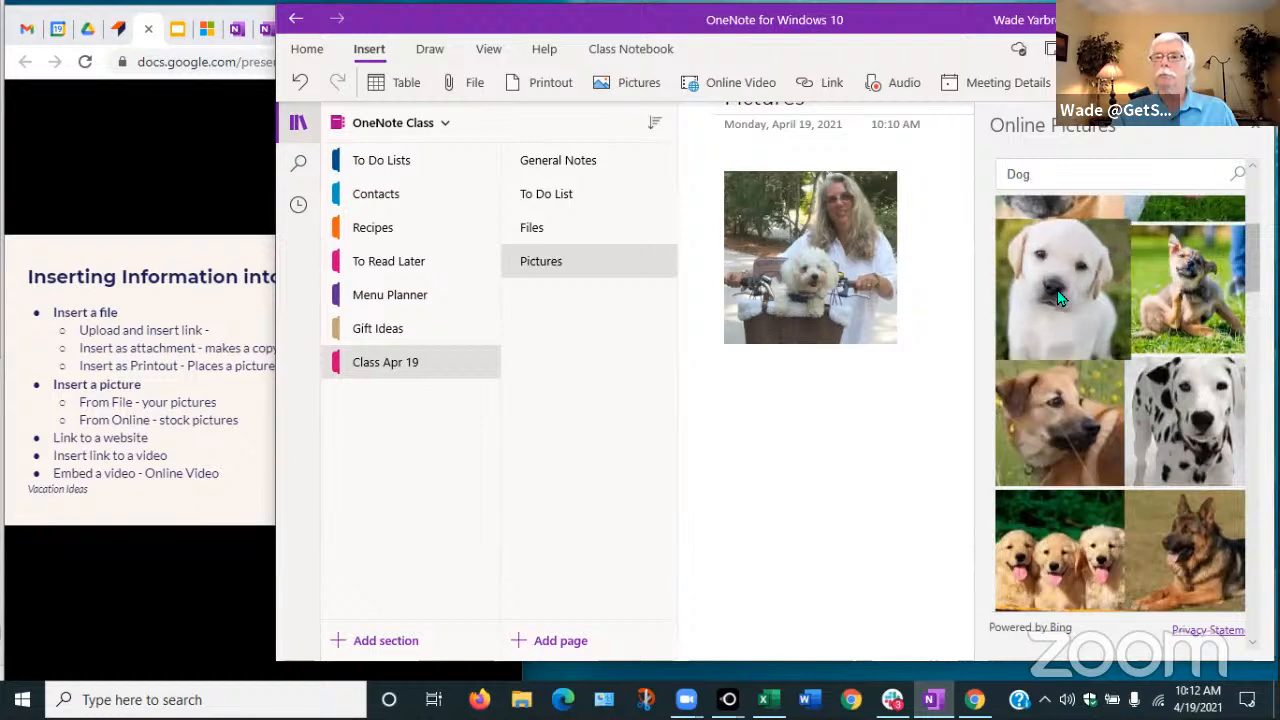
Insert the white puppy picture, shrink it, and place it below the bicycle-basket photo
{"action": "left_click", "coordinate": [1060, 298]}
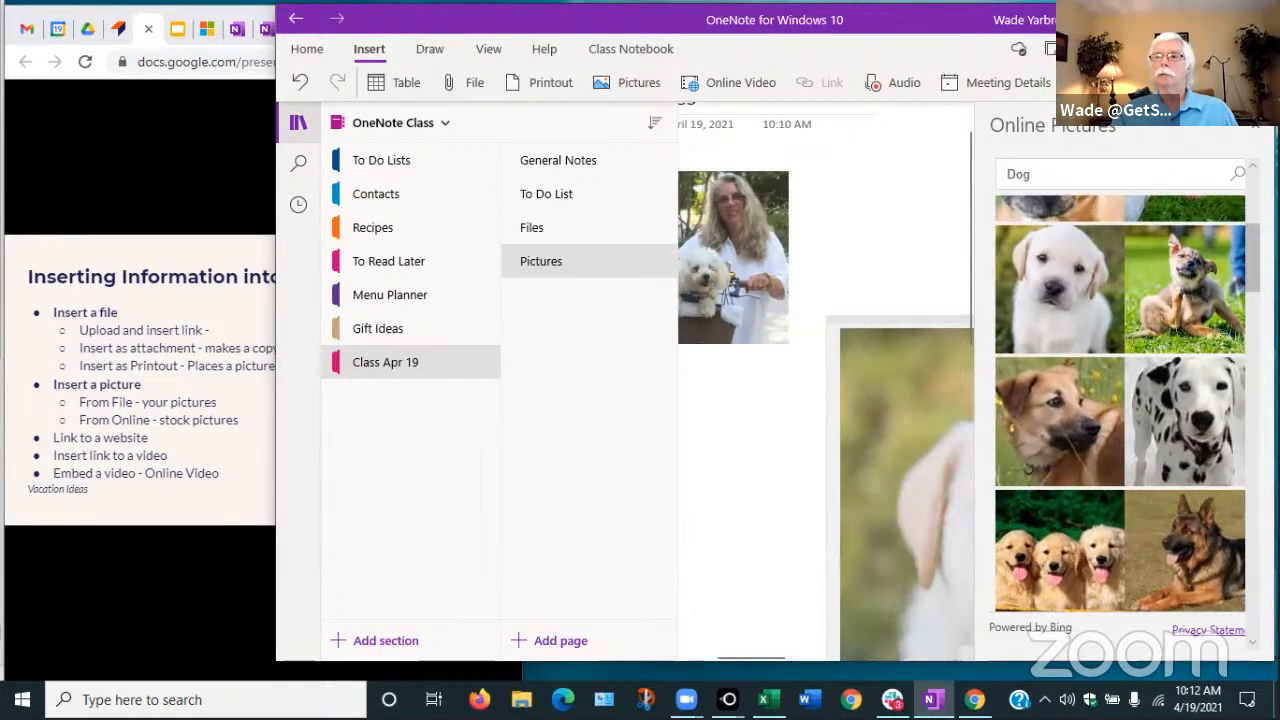
{"action": "left_click", "coordinate": [1255, 126]}
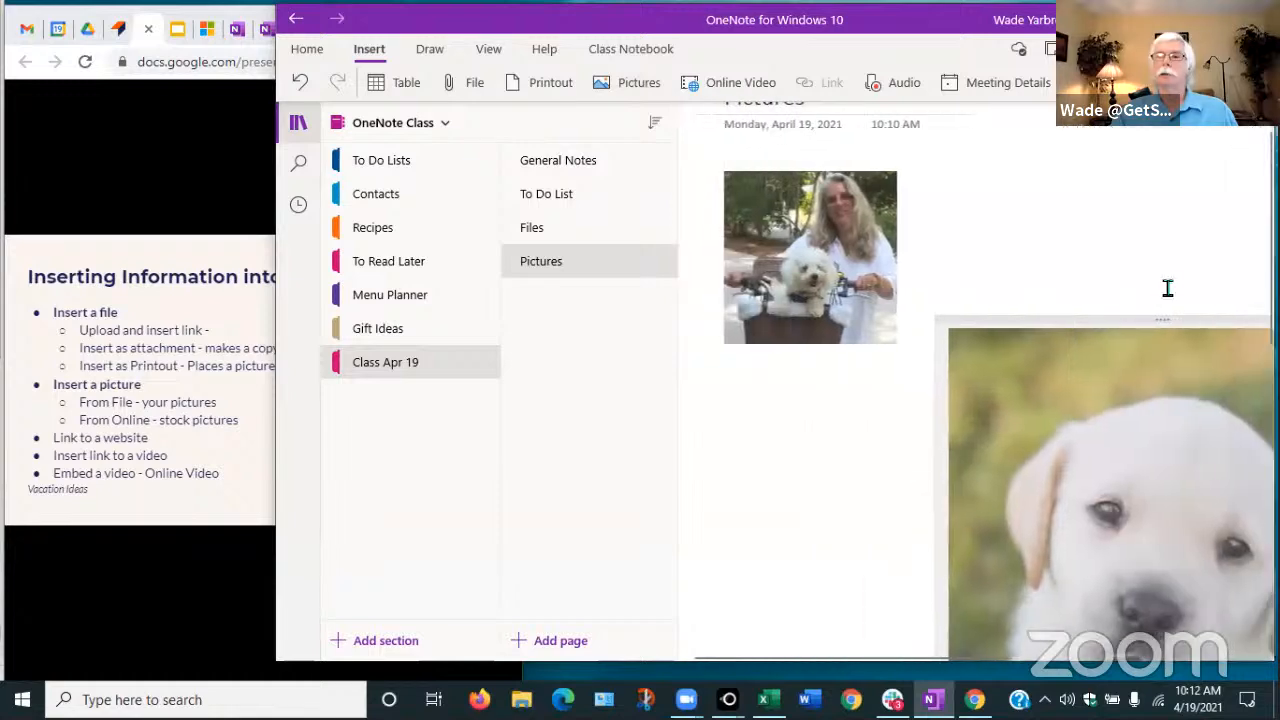
{"action": "left_click", "coordinate": [1000, 333]}
{"action": "left_click_drag", "start_coordinate": [977, 393], "coordinate": [1186, 636]}
{"action": "scroll", "coordinate": [1037, 311], "scroll_direction": "down", "scroll_amount": 1}
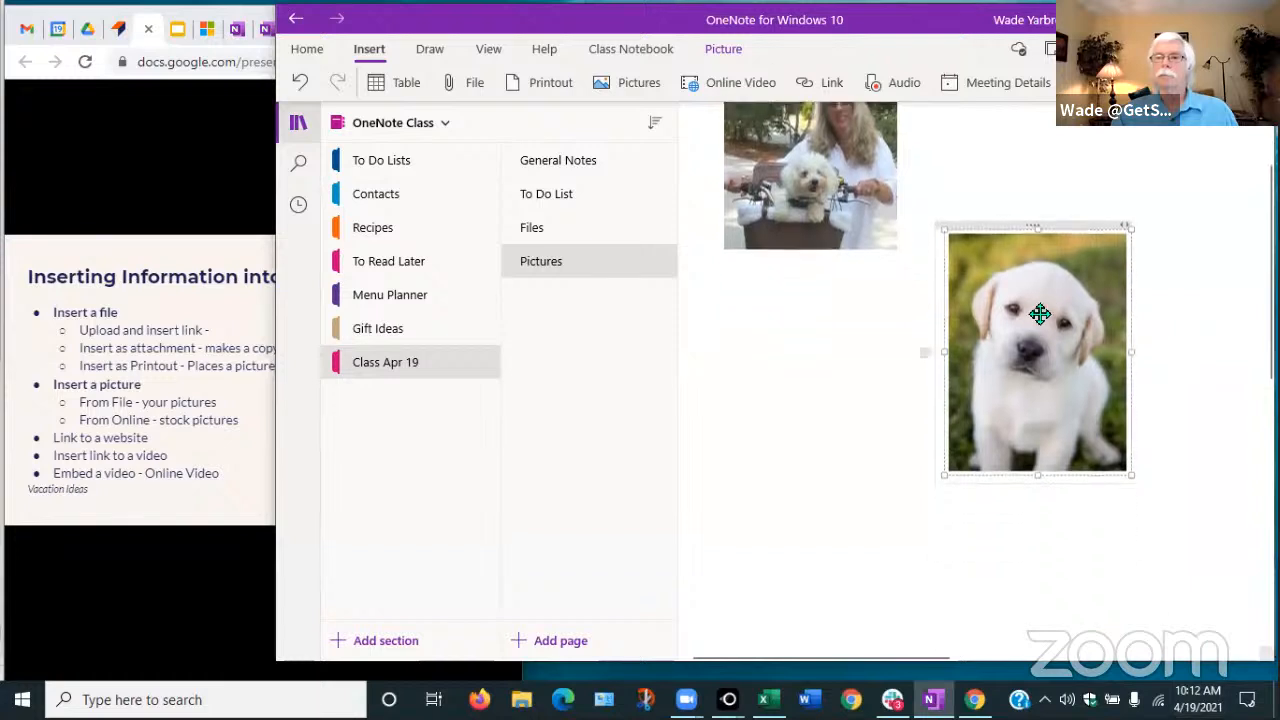
{"action": "left_click_drag", "start_coordinate": [1009, 330], "coordinate": [784, 378]}
{"action": "left_click", "coordinate": [950, 390]}
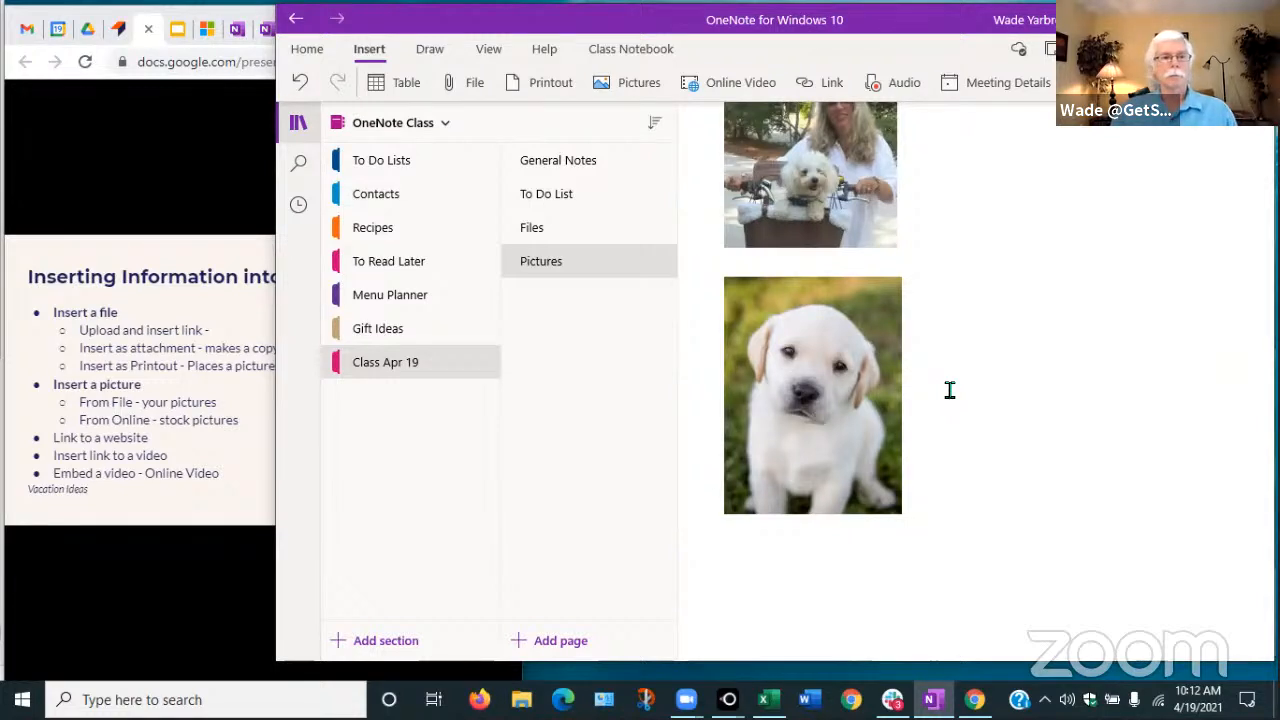
{"action": "left_click", "coordinate": [812, 401]}
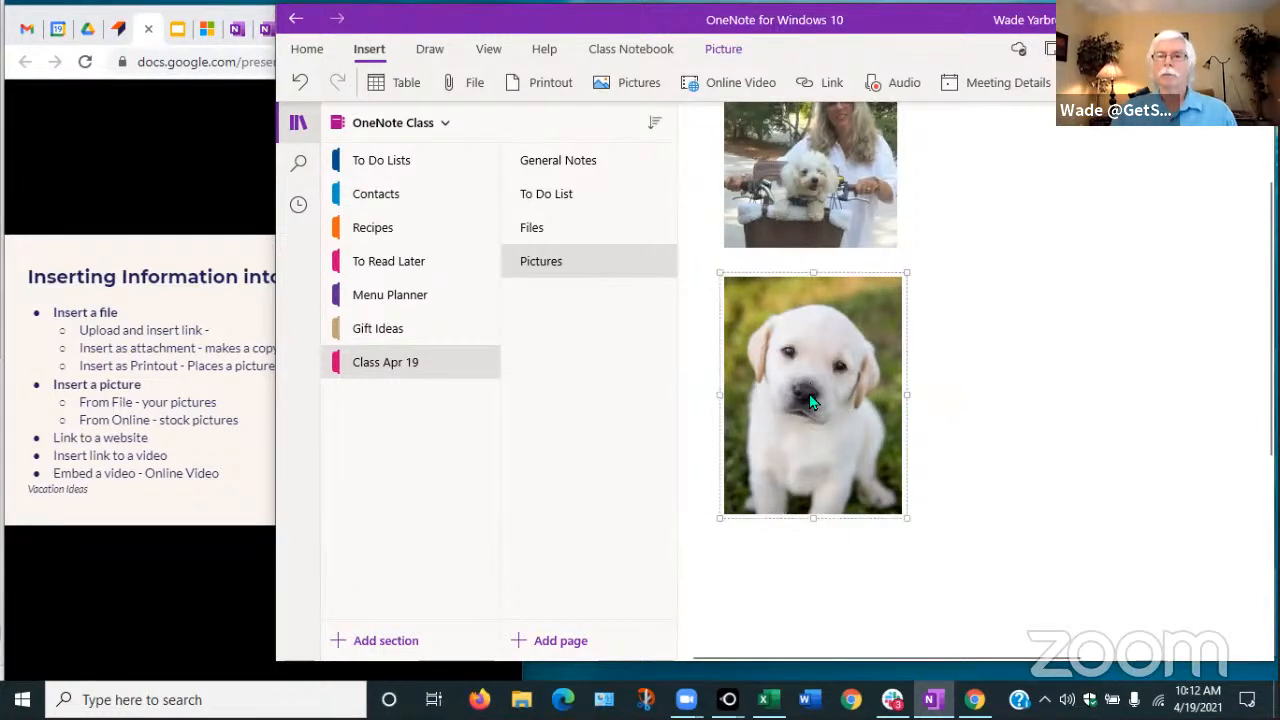
{"action": "right_click", "coordinate": [812, 401]}
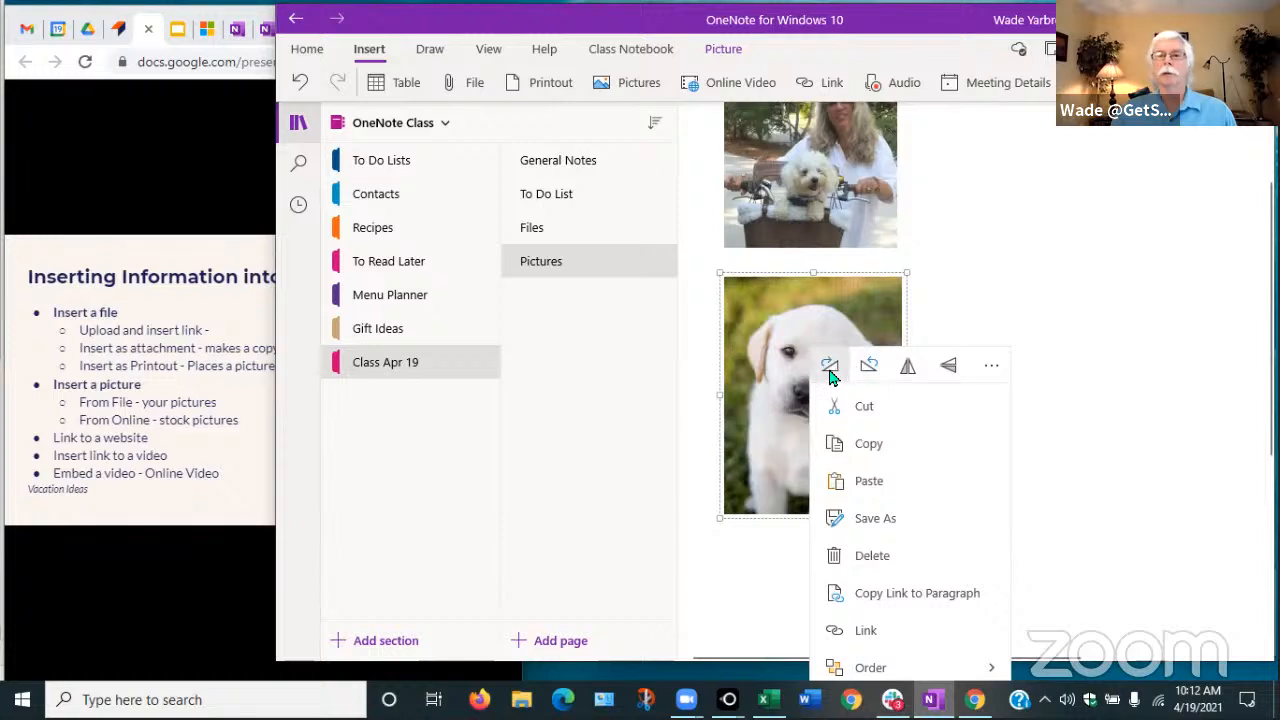
{"action": "left_click", "coordinate": [869, 367]}
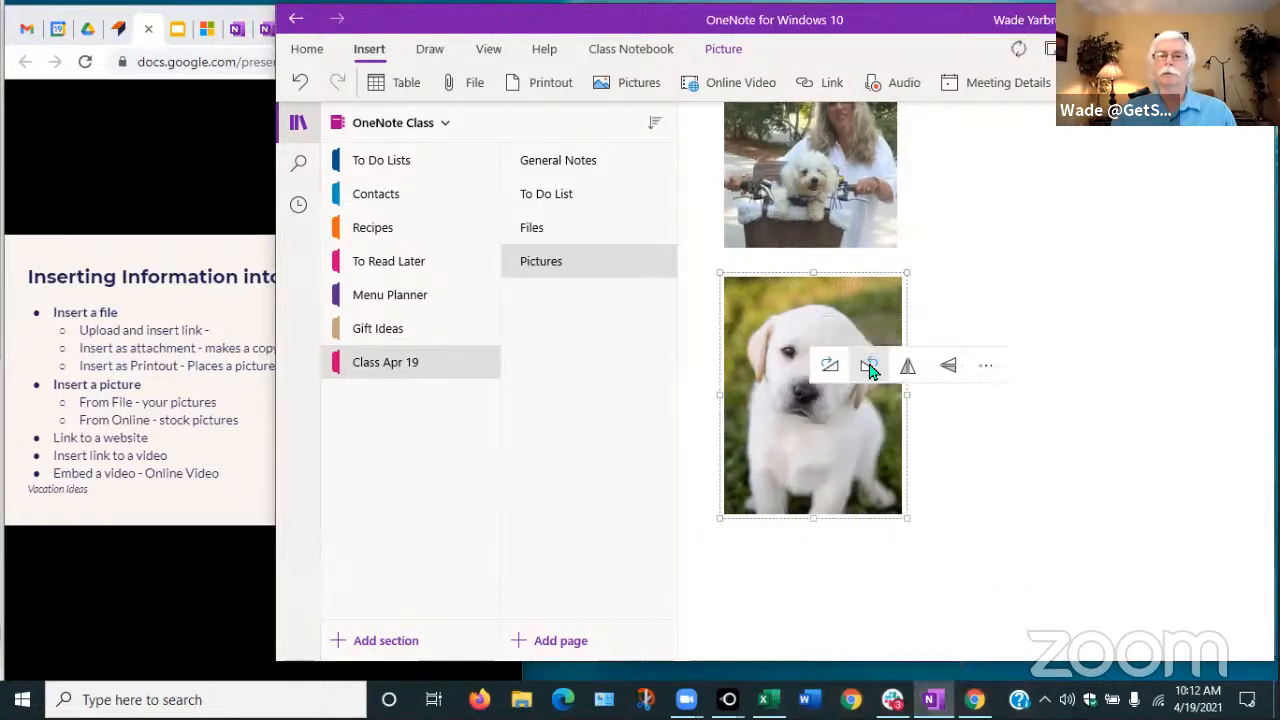
{"action": "left_click", "coordinate": [838, 373]}
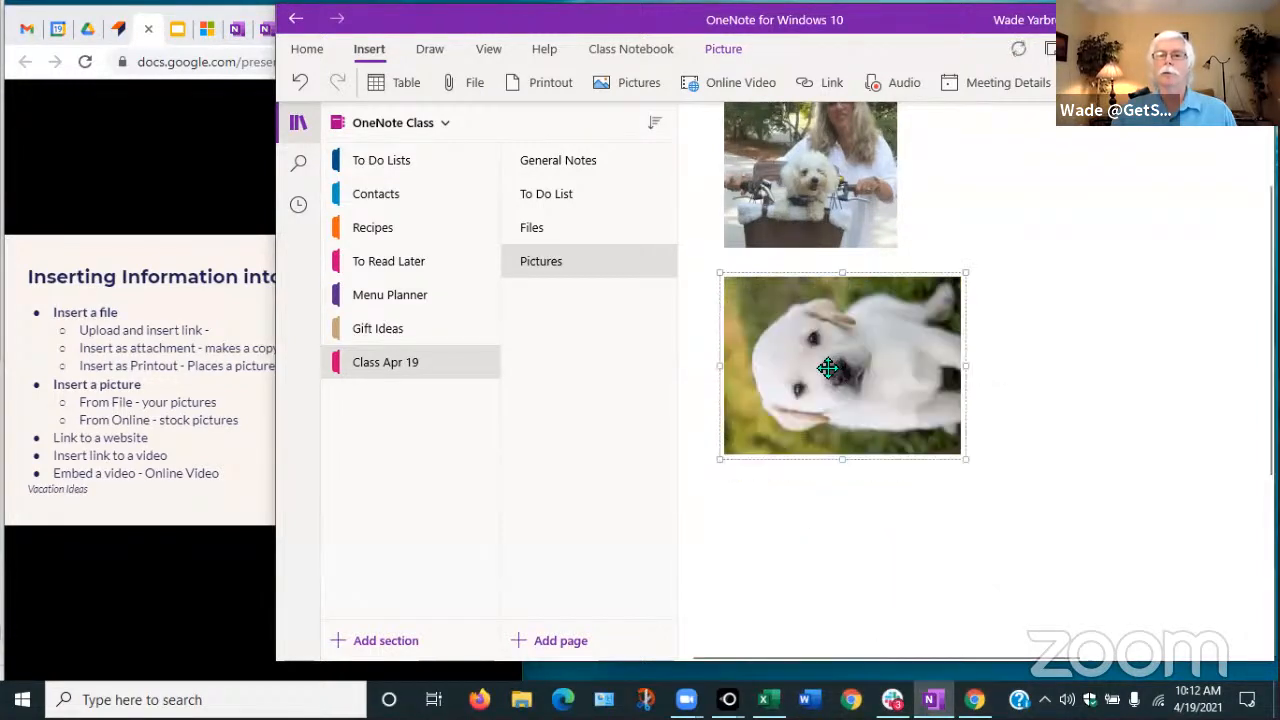
{"action": "right_click", "coordinate": [838, 372]}
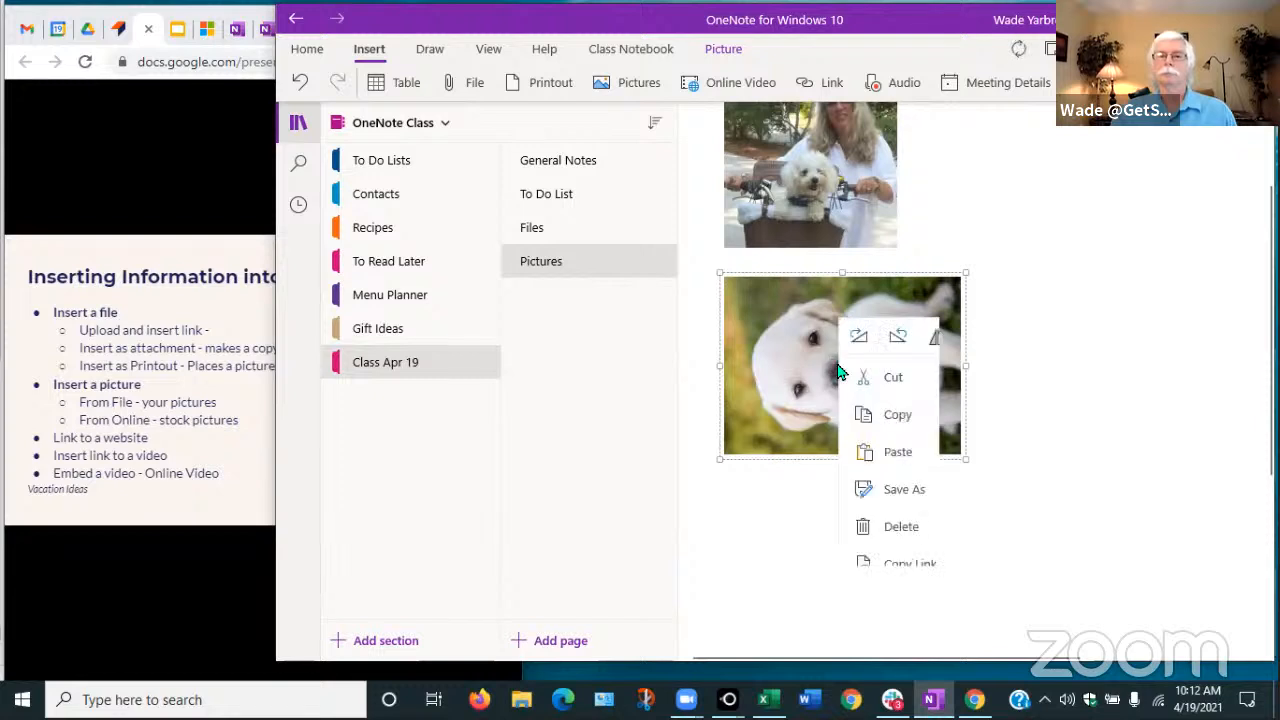
{"action": "left_click", "coordinate": [900, 336]}
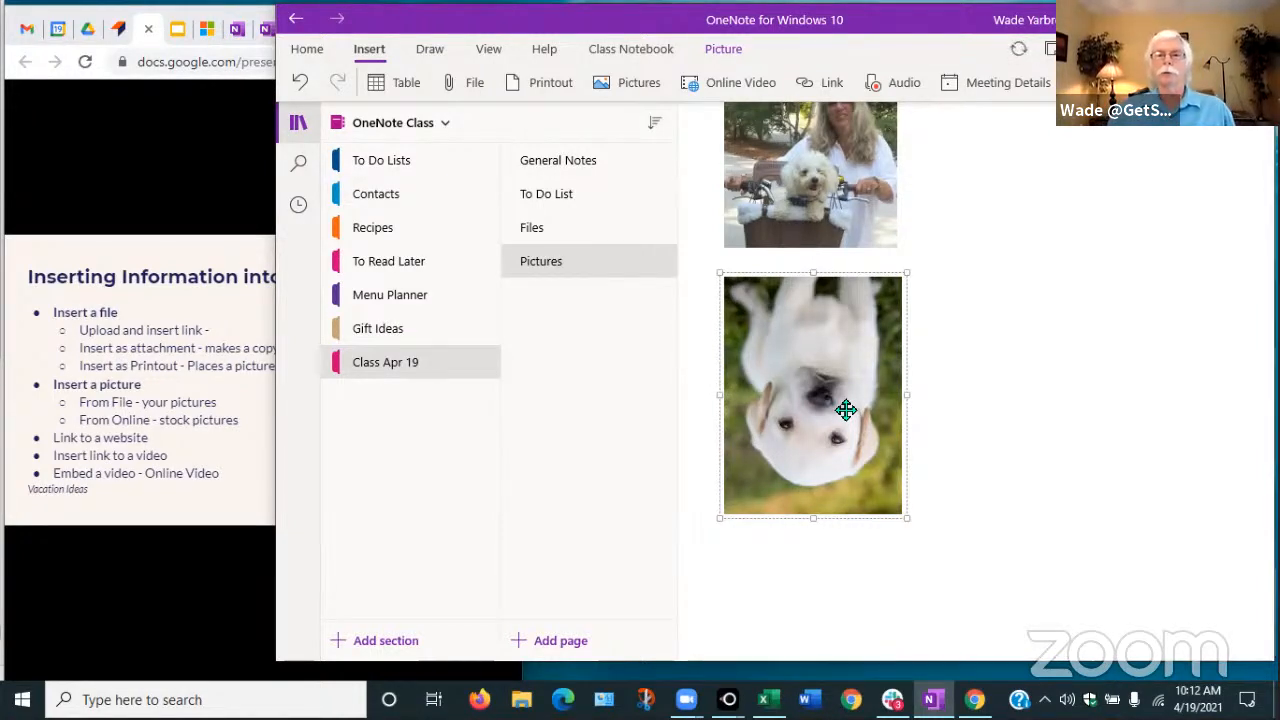
{"action": "left_click", "coordinate": [300, 85]}
{"action": "left_click", "coordinate": [300, 85]}
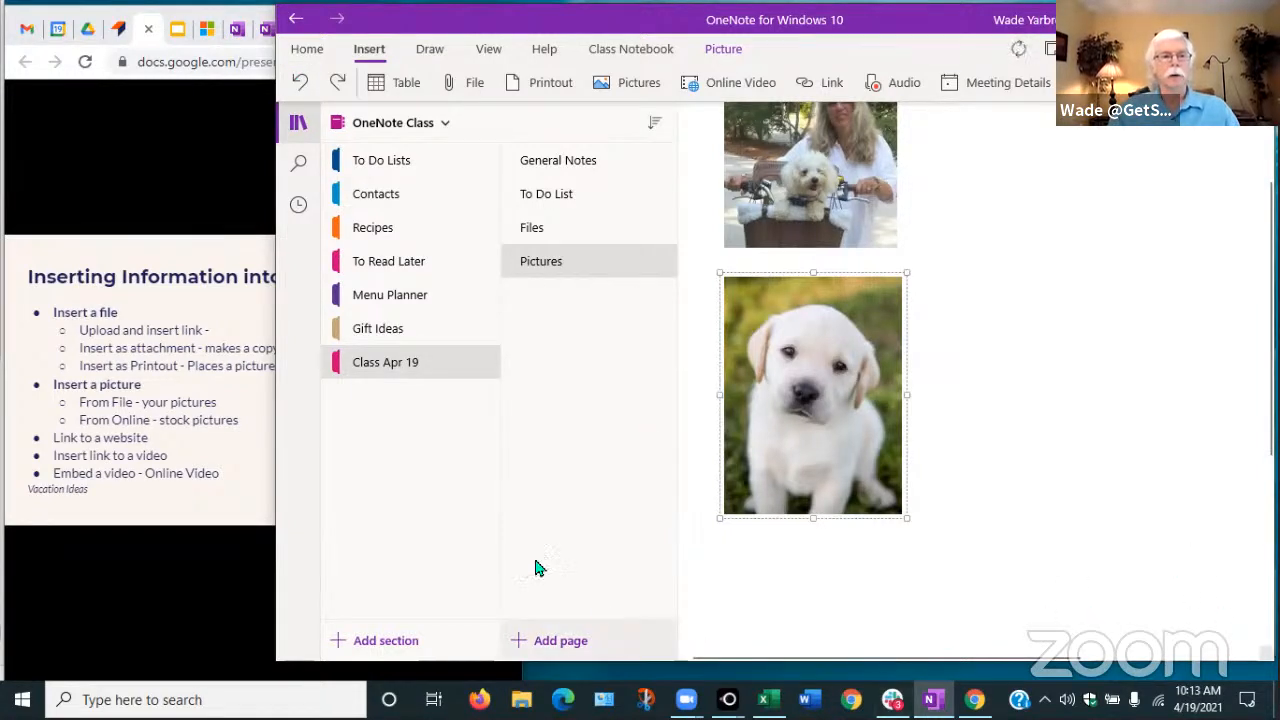
Add a page titled 'Links' to Class Apr 19, then bring the slideshow browser forward
{"action": "left_click", "coordinate": [524, 642]}
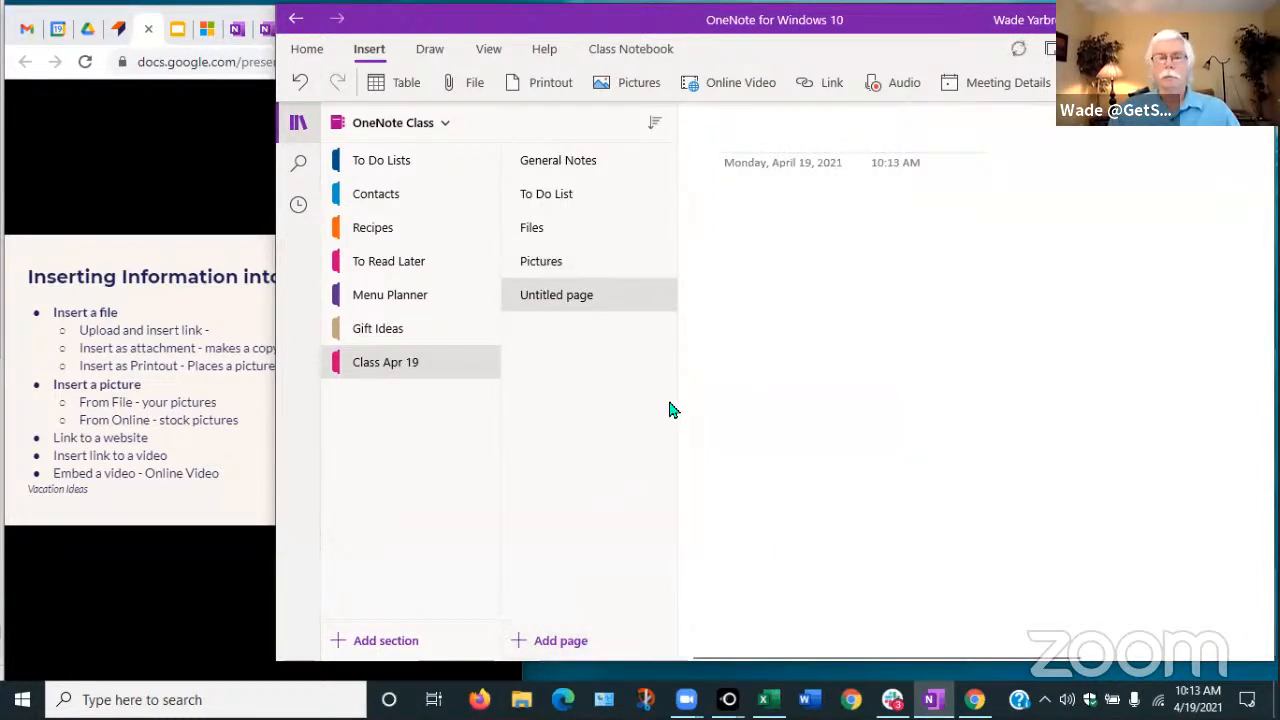
{"action": "type", "text": "Links"}
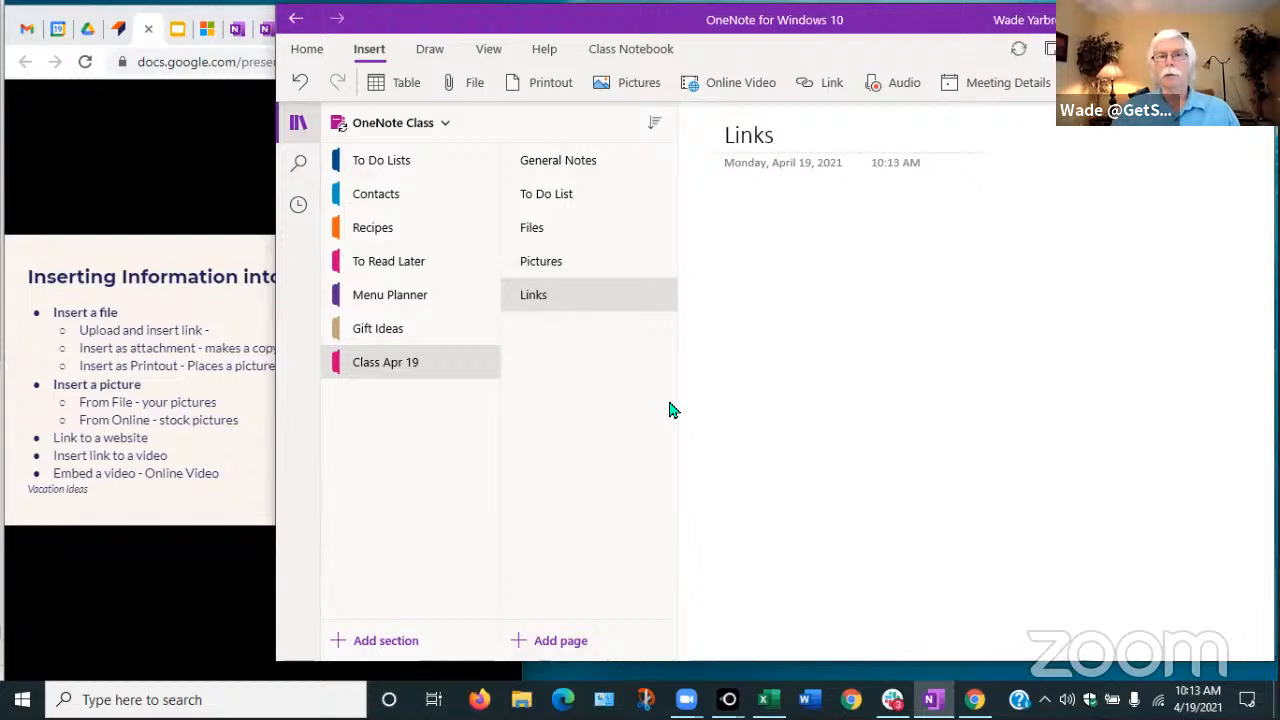
{"action": "left_click", "coordinate": [752, 217]}
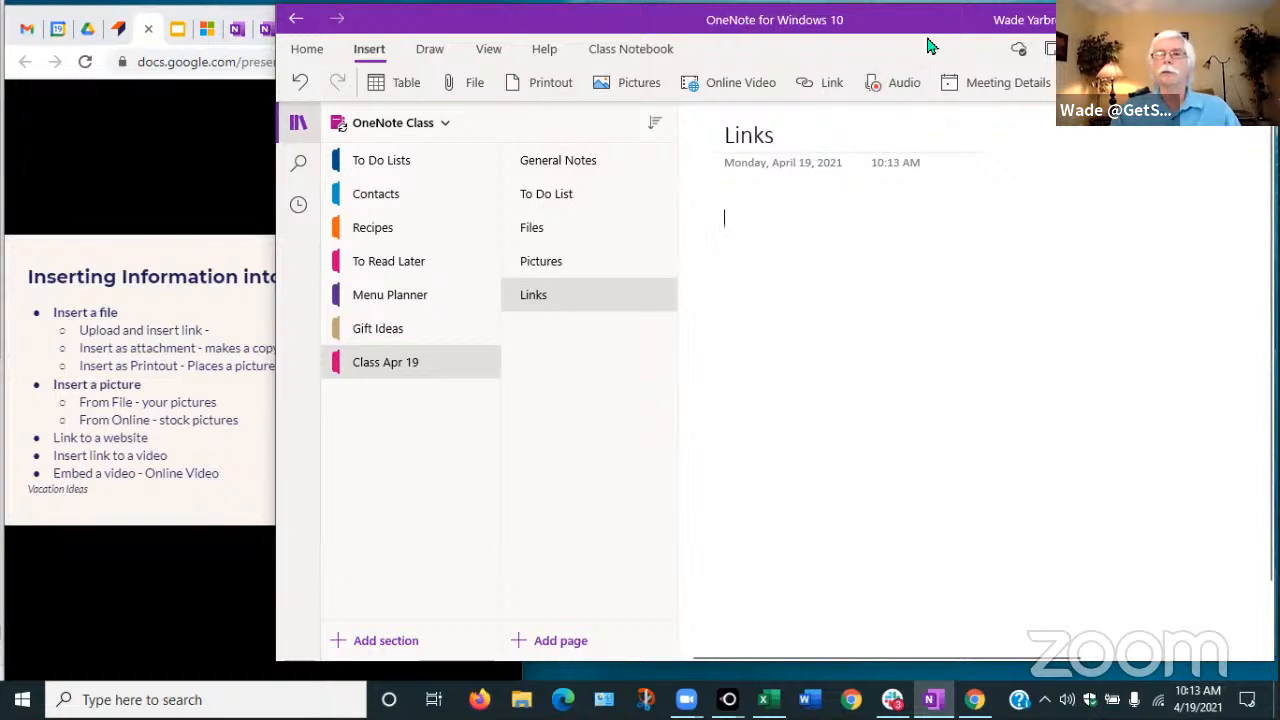
{"action": "left_click_drag", "start_coordinate": [926, 40], "coordinate": [964, 34]}
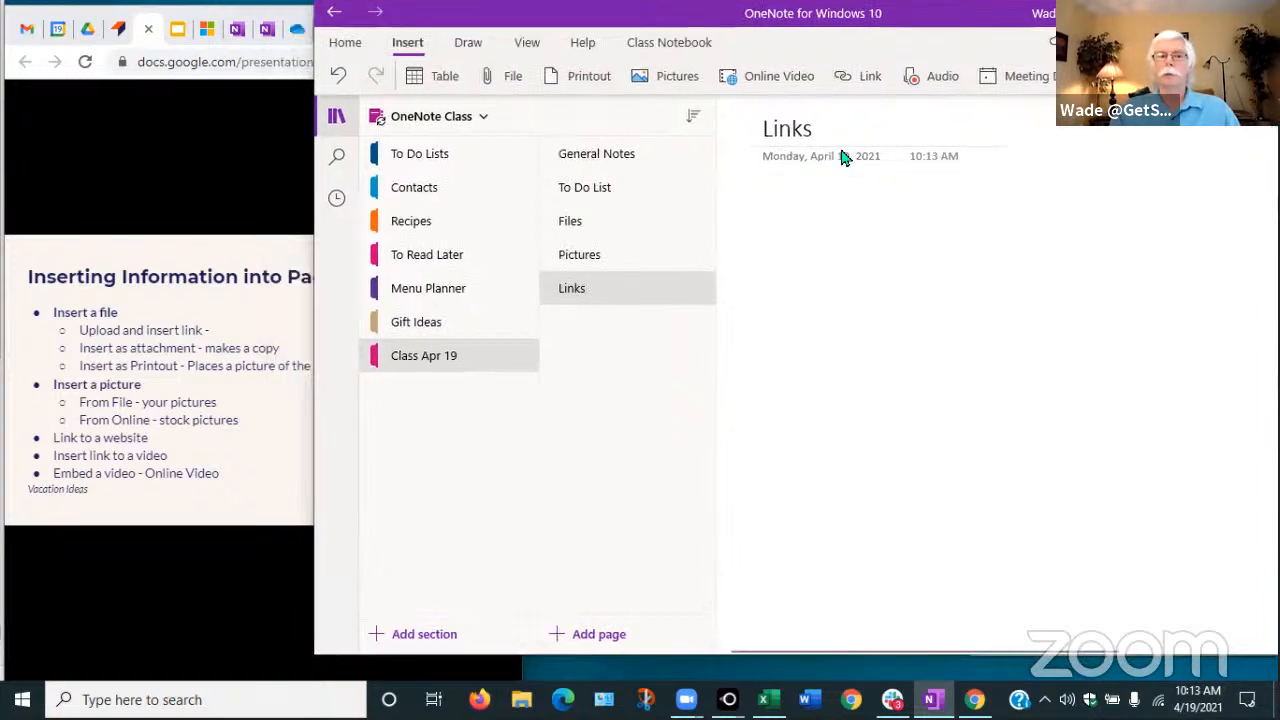
{"action": "left_click", "coordinate": [163, 590]}
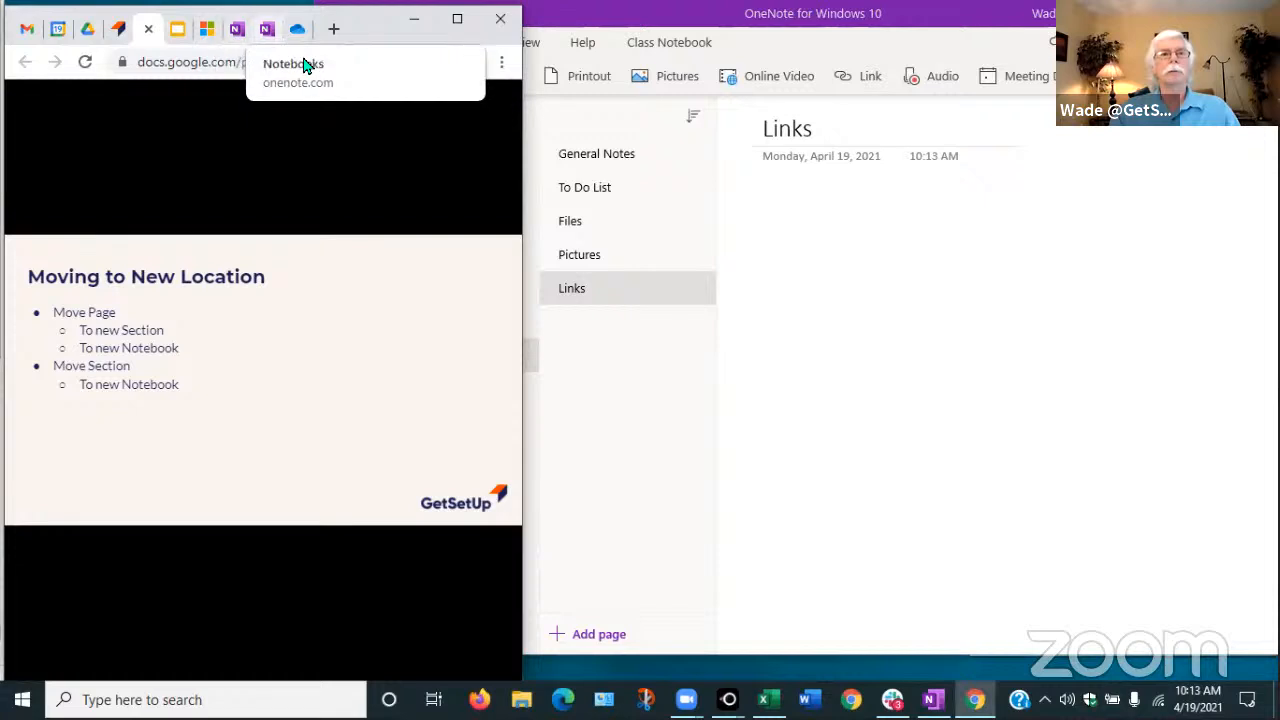
Copy the onenote.com sign-in page address in Chrome and return to the Links page
{"action": "left_click", "coordinate": [245, 30]}
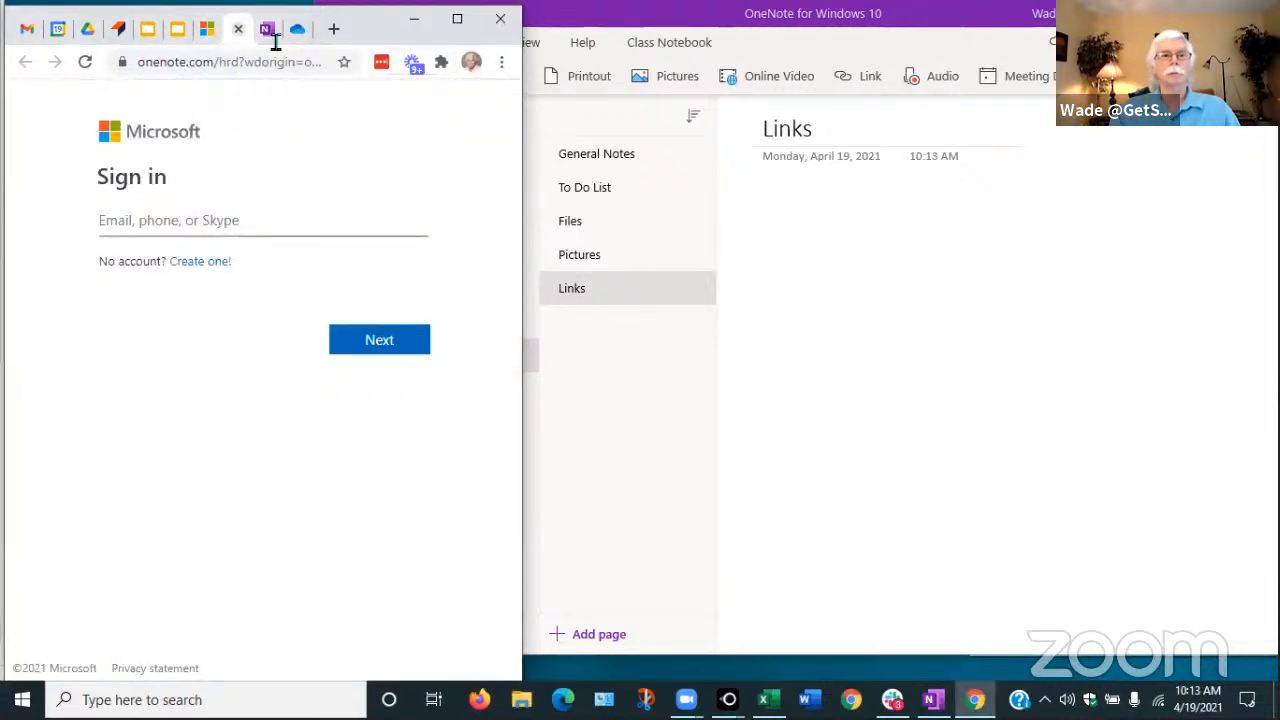
{"action": "left_click", "coordinate": [231, 64]}
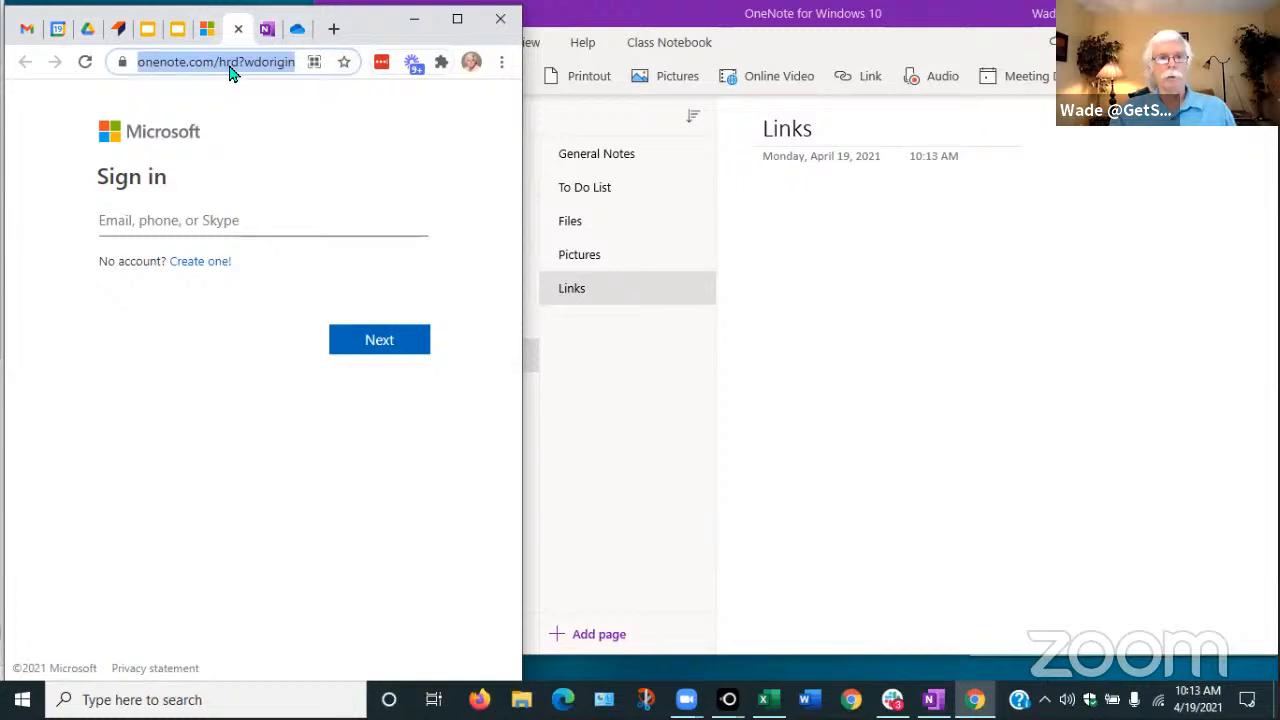
{"action": "right_click", "coordinate": [231, 72]}
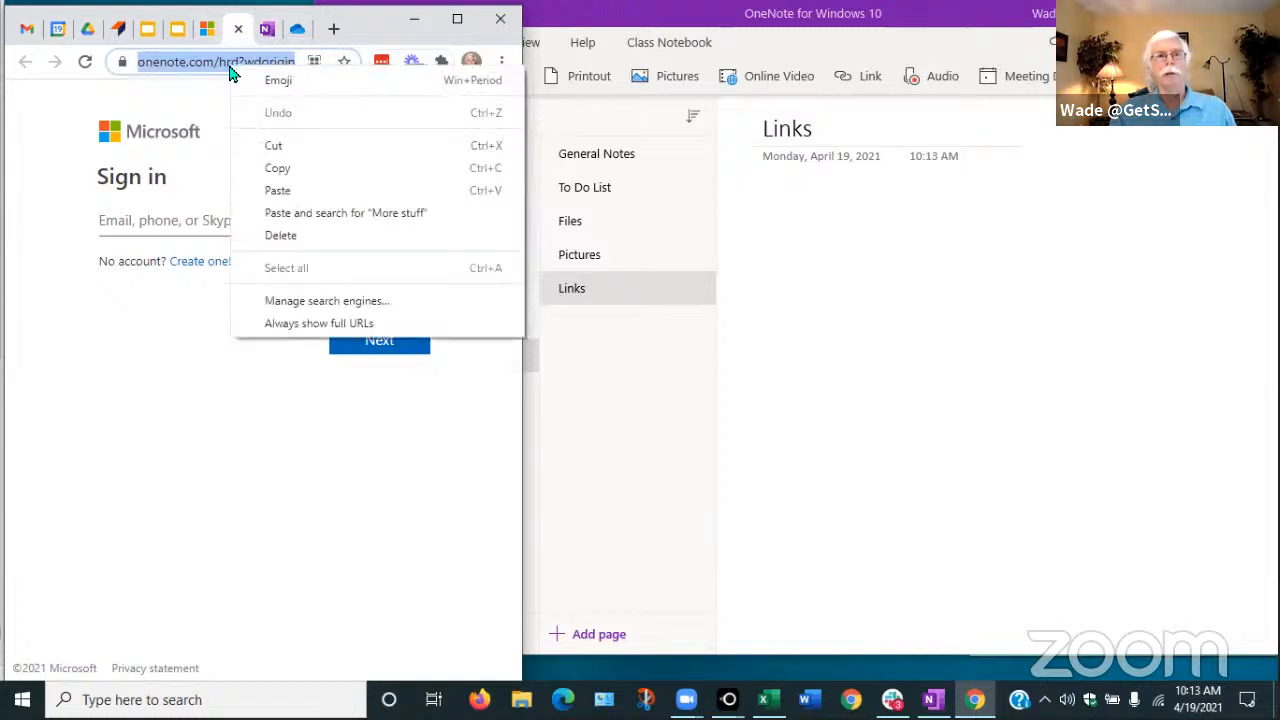
{"action": "left_click", "coordinate": [281, 170]}
{"action": "left_click", "coordinate": [782, 207]}
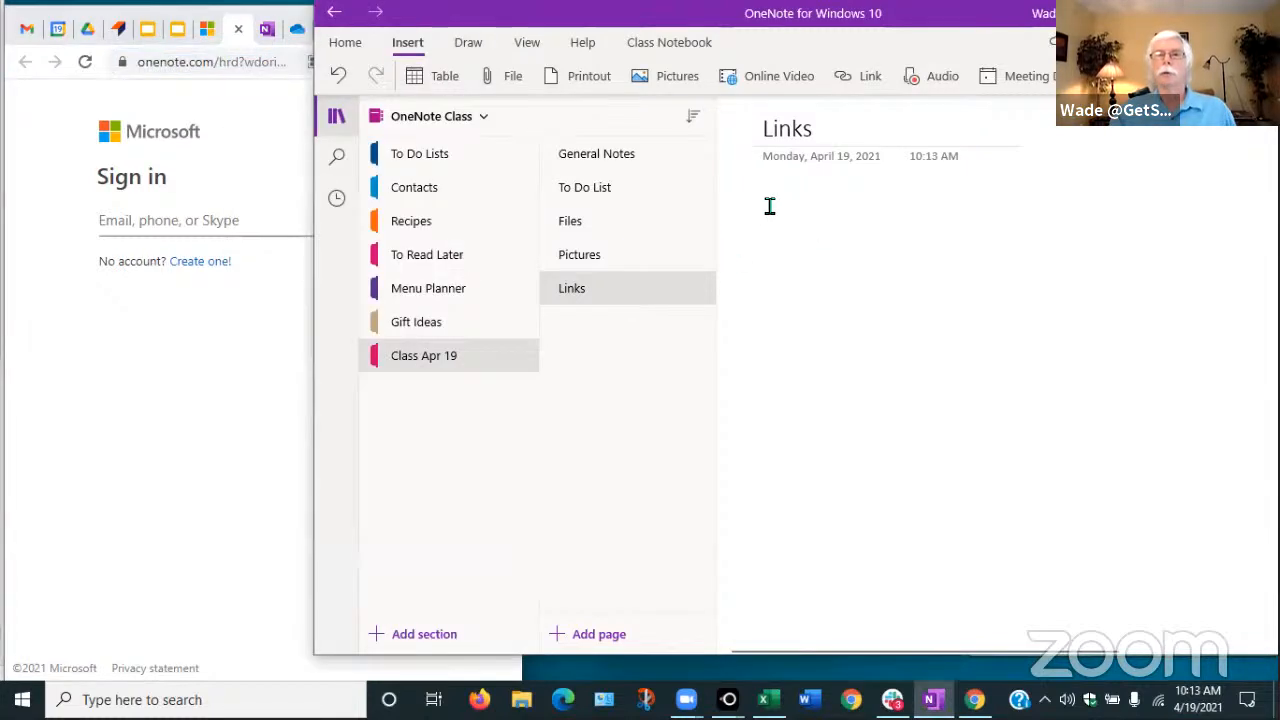
Insert a 'Link to Microsoft Log-in Page' hyperlink pointing to the copied sign-in address
{"action": "left_click", "coordinate": [866, 80]}
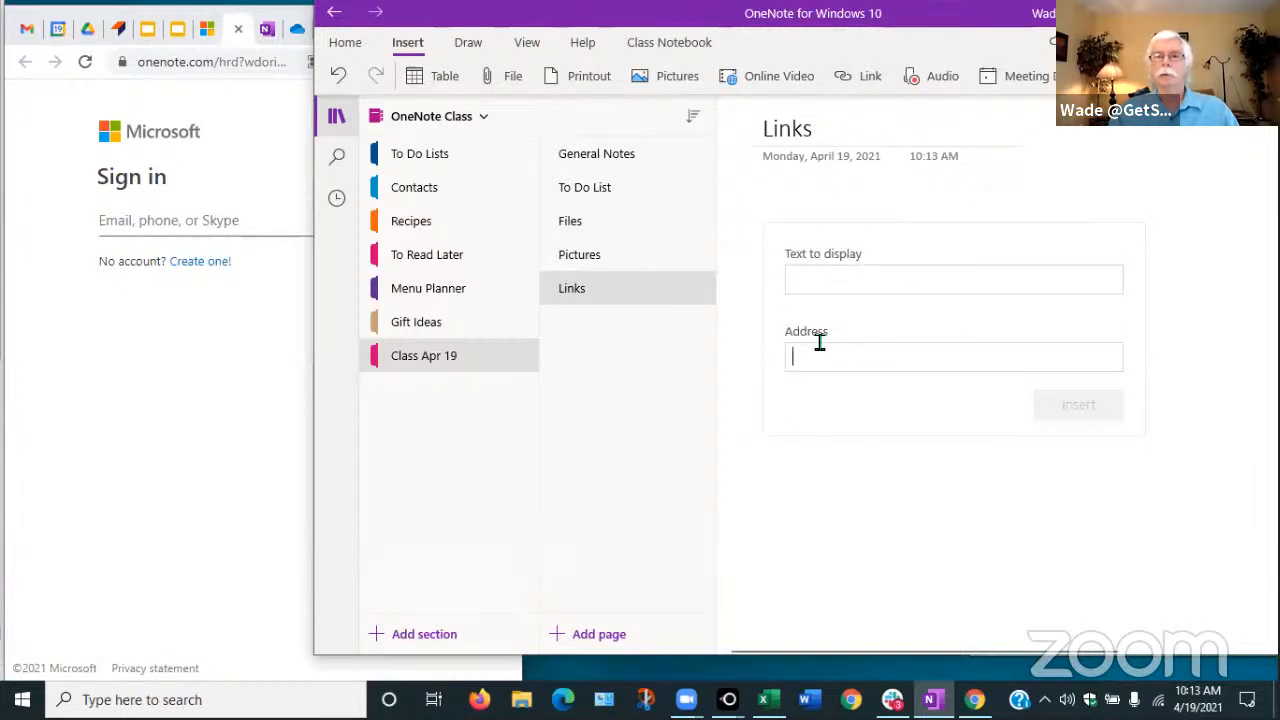
{"action": "key", "text": "ctrl+v"}
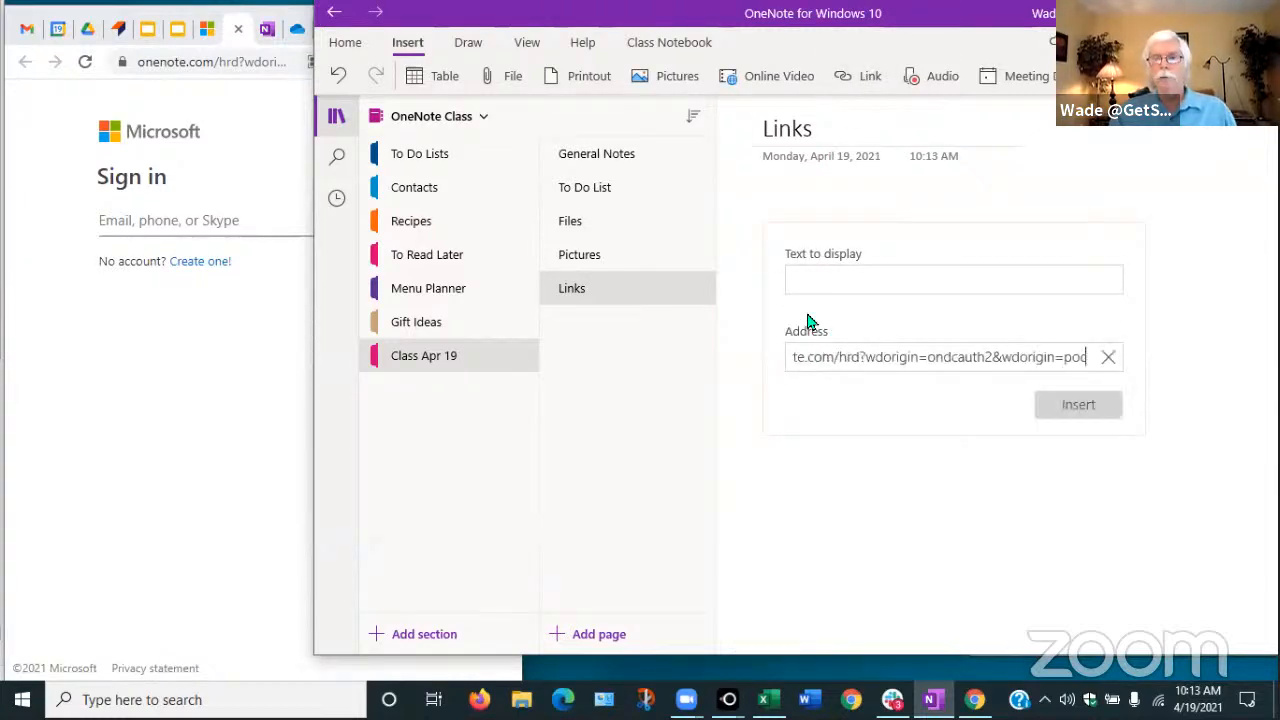
{"action": "left_click", "coordinate": [803, 276]}
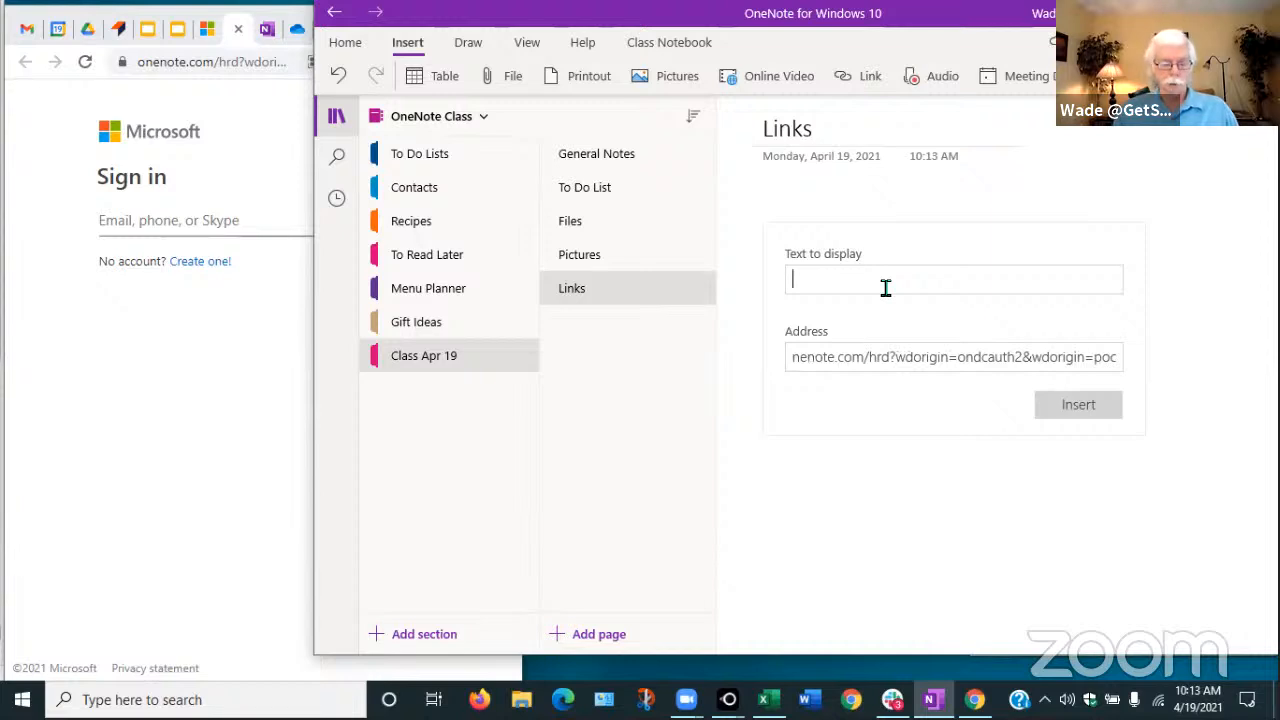
{"action": "type", "text": "Link to"}
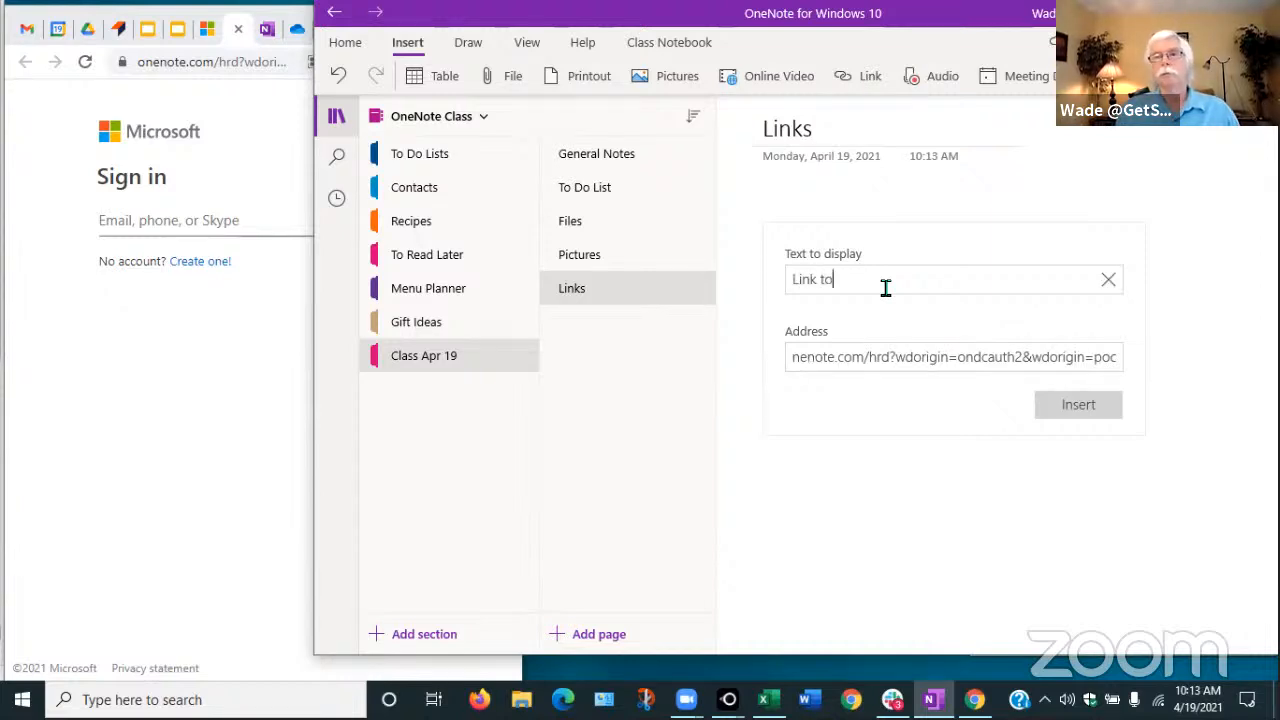
{"action": "type", "text": " Microso"}
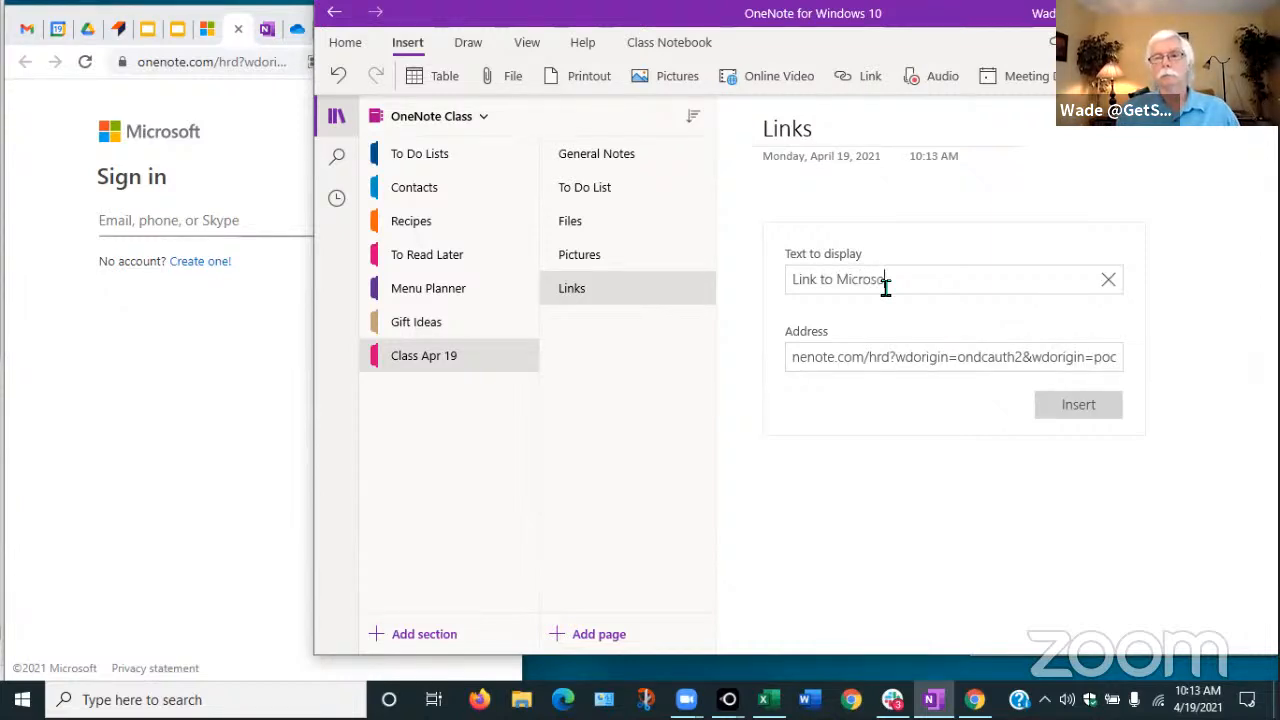
{"action": "type", "text": "ft Log"}
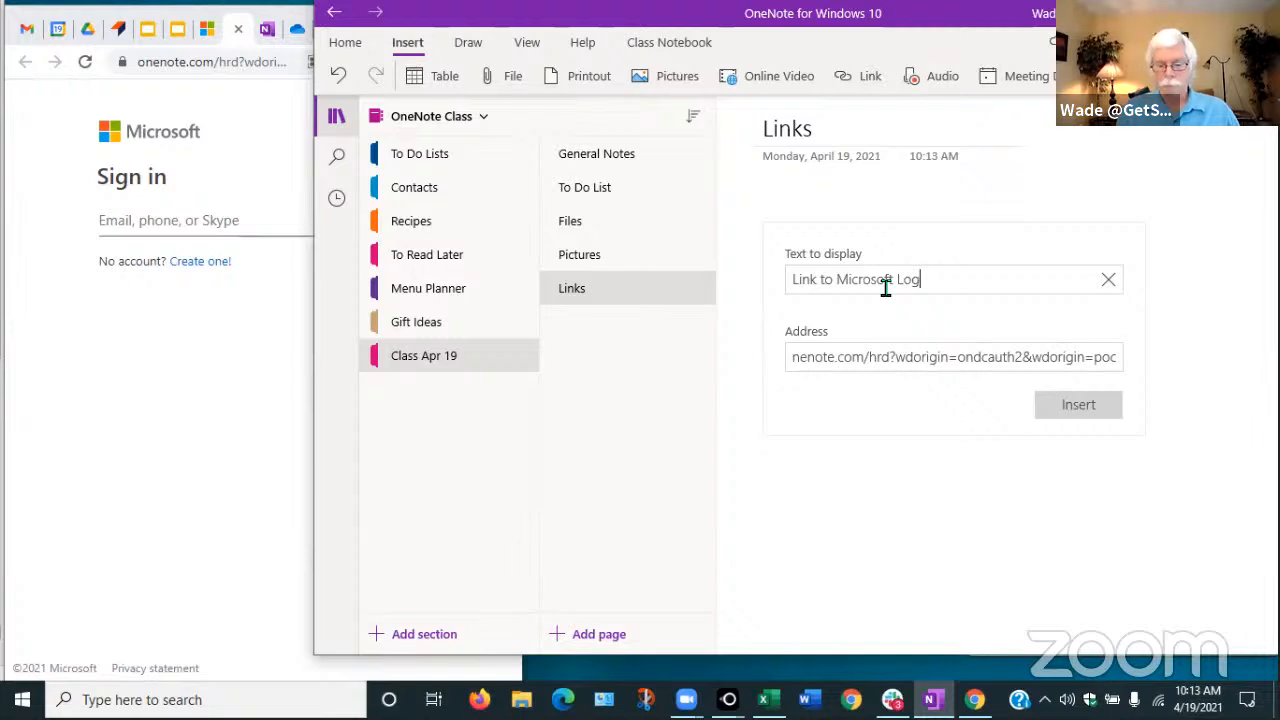
{"action": "type", "text": "-in Page"}
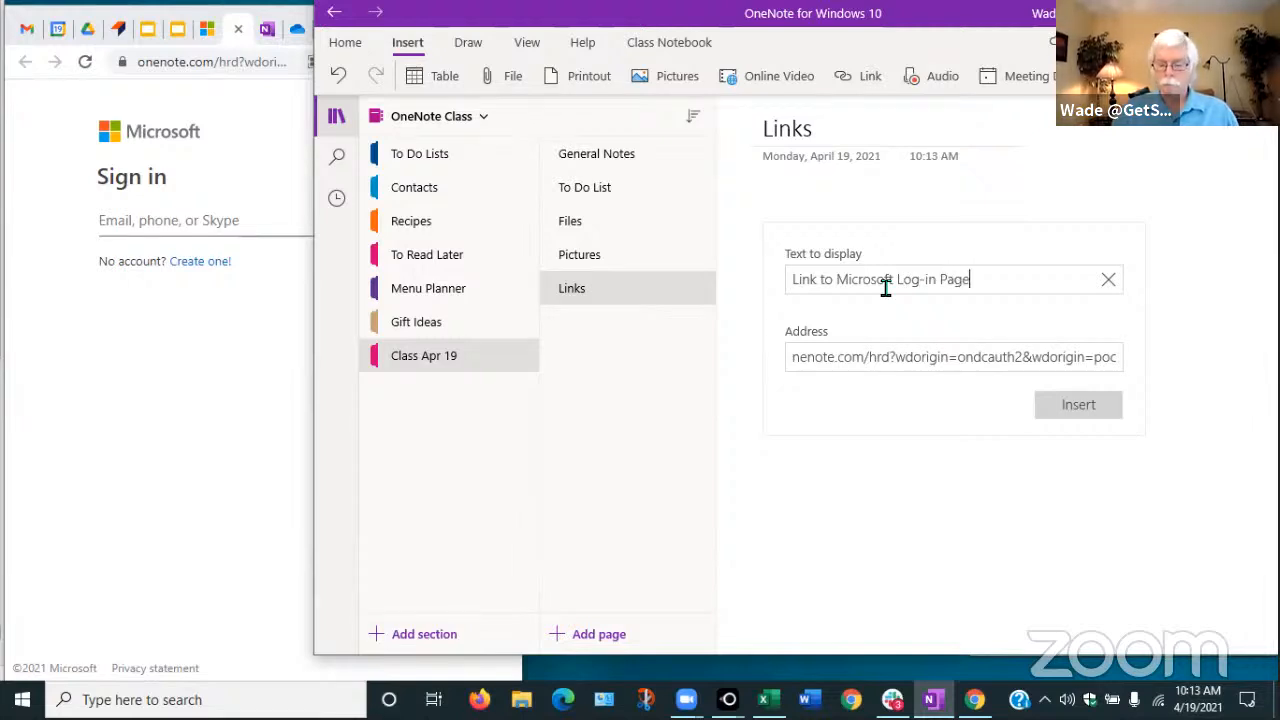
{"action": "key", "text": "Return"}
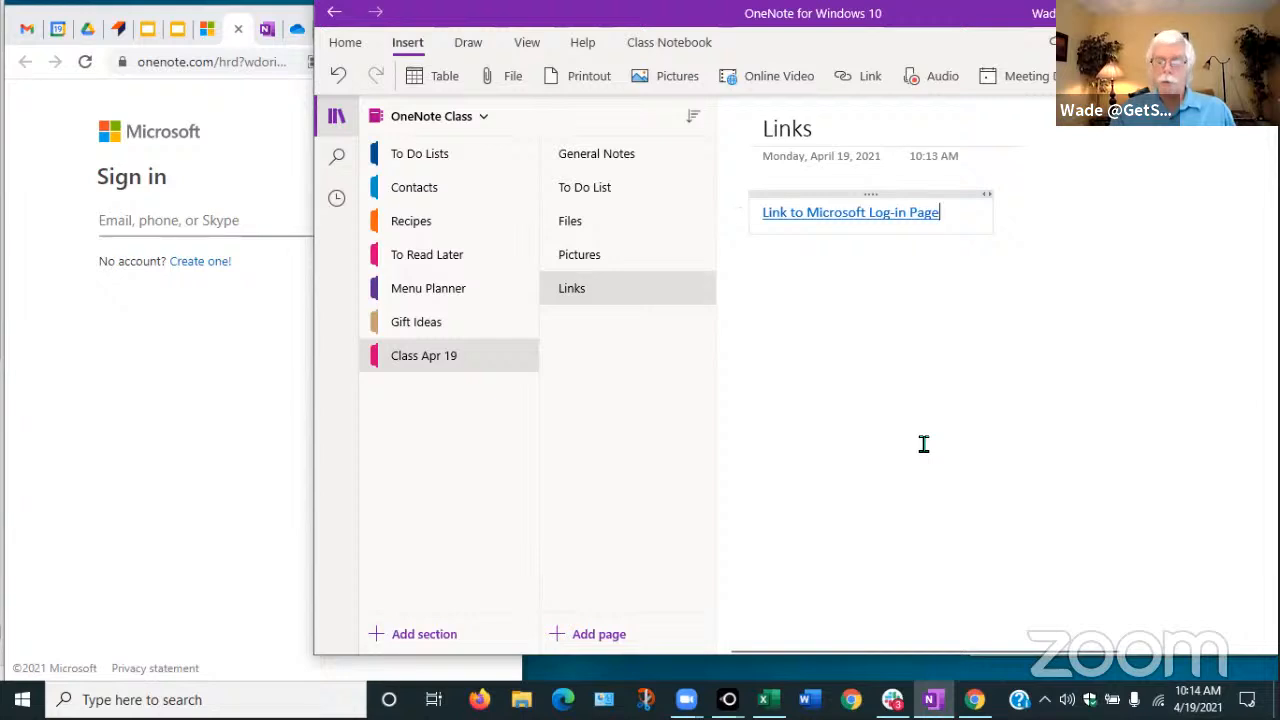
Paste the raw sign-in address on a new line below the hyperlink
{"action": "key", "text": "Return"}
{"action": "key", "text": "Return"}
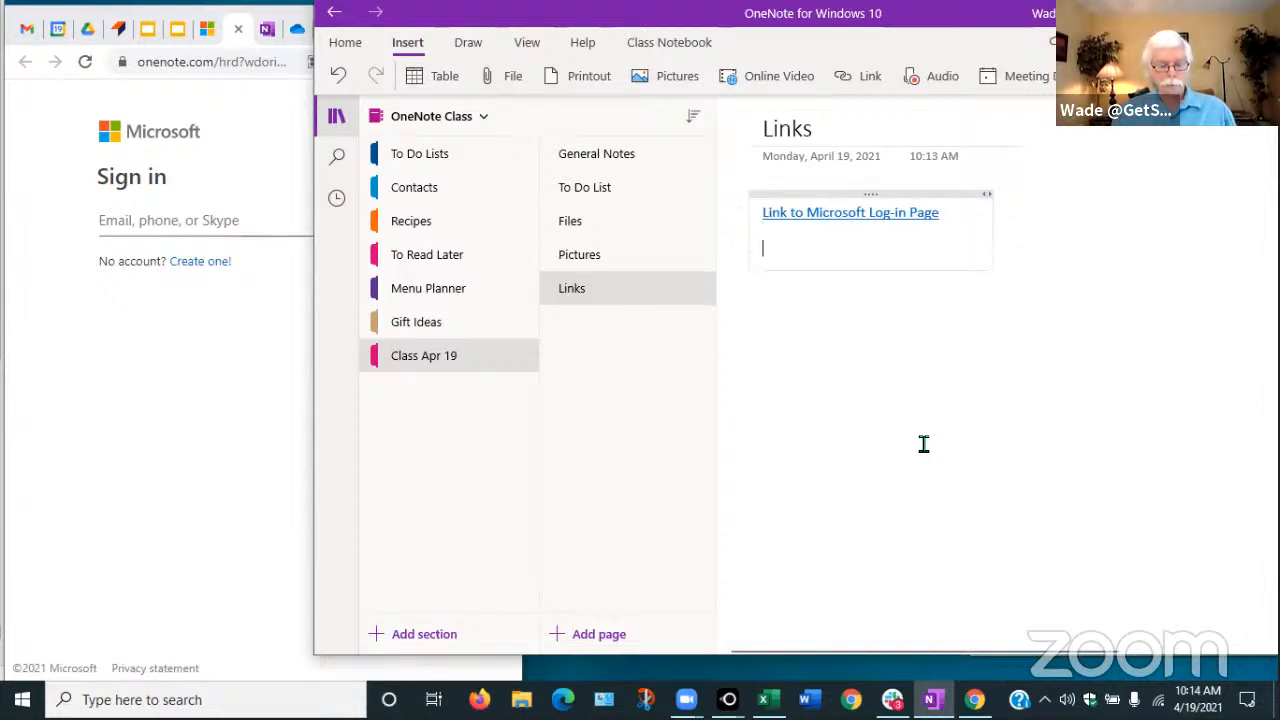
{"action": "type", "text": "https://www.onenote.com/hrd?wdorigin=ondcauth2&wdorigin=poc"}
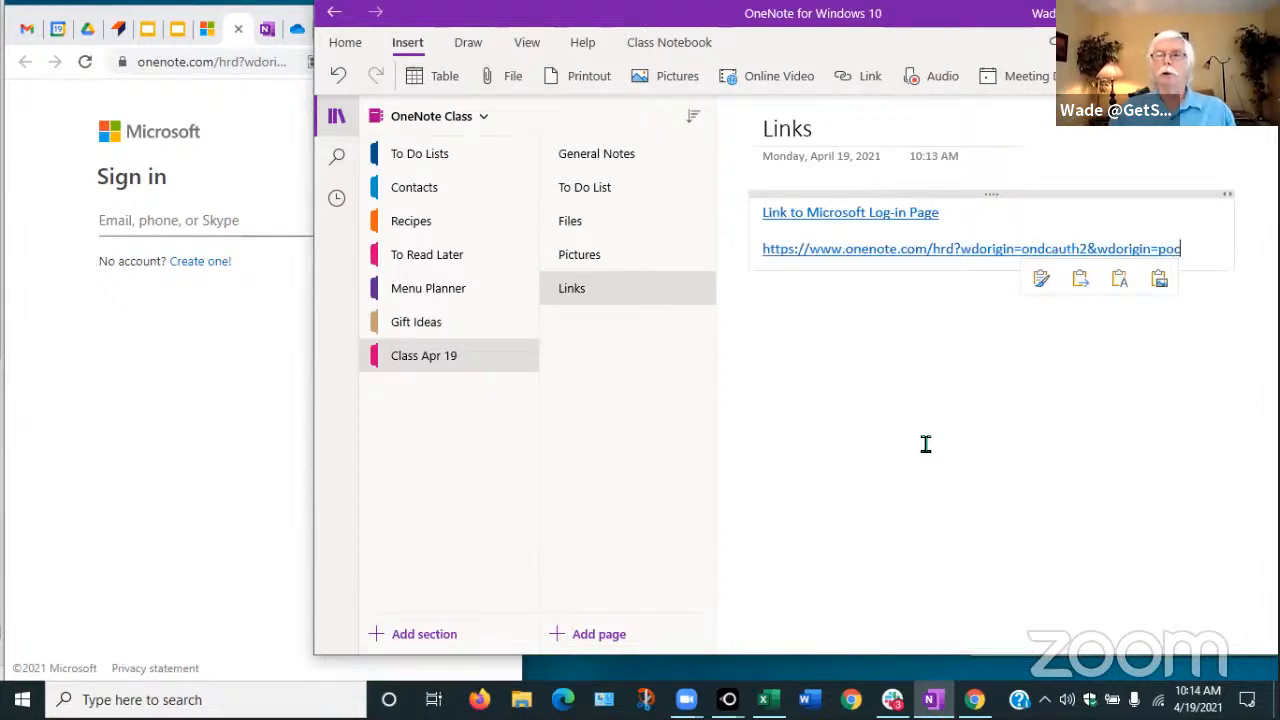
{"action": "left_click", "coordinate": [924, 444]}
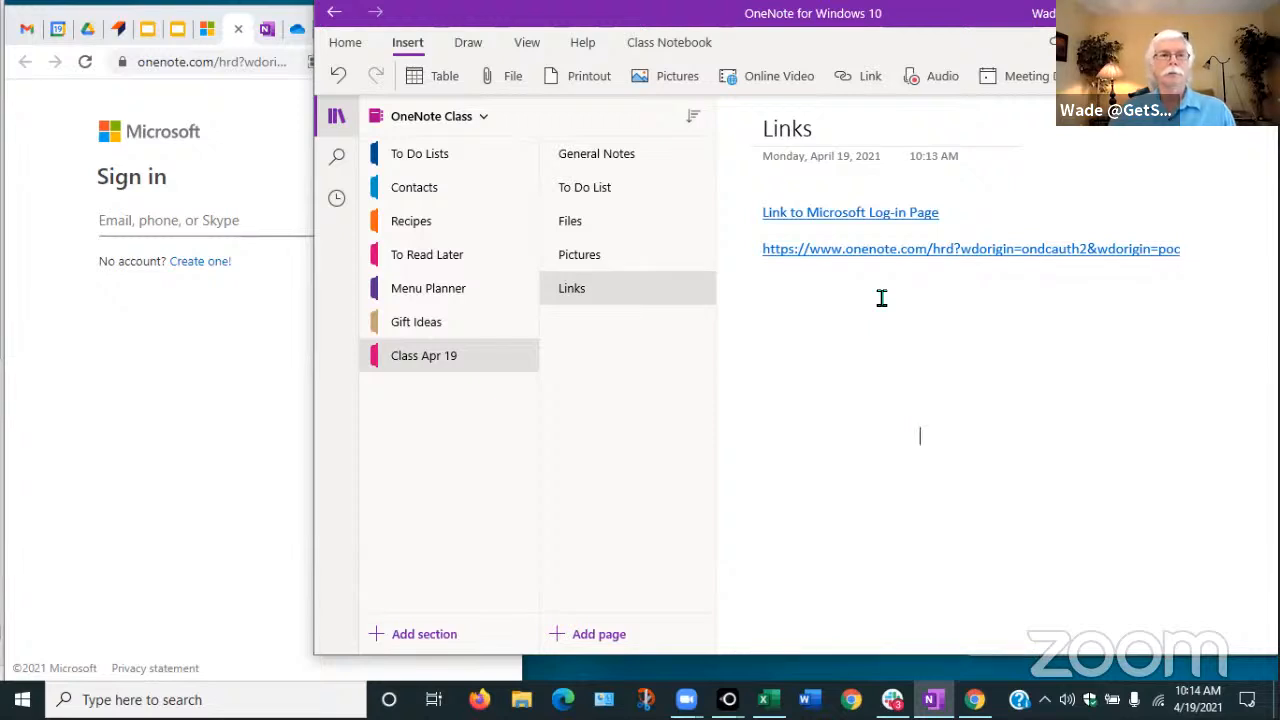
Bring the class slide deck forward and advance to the Inserting Information into Pages slide
{"action": "left_click", "coordinate": [150, 32]}
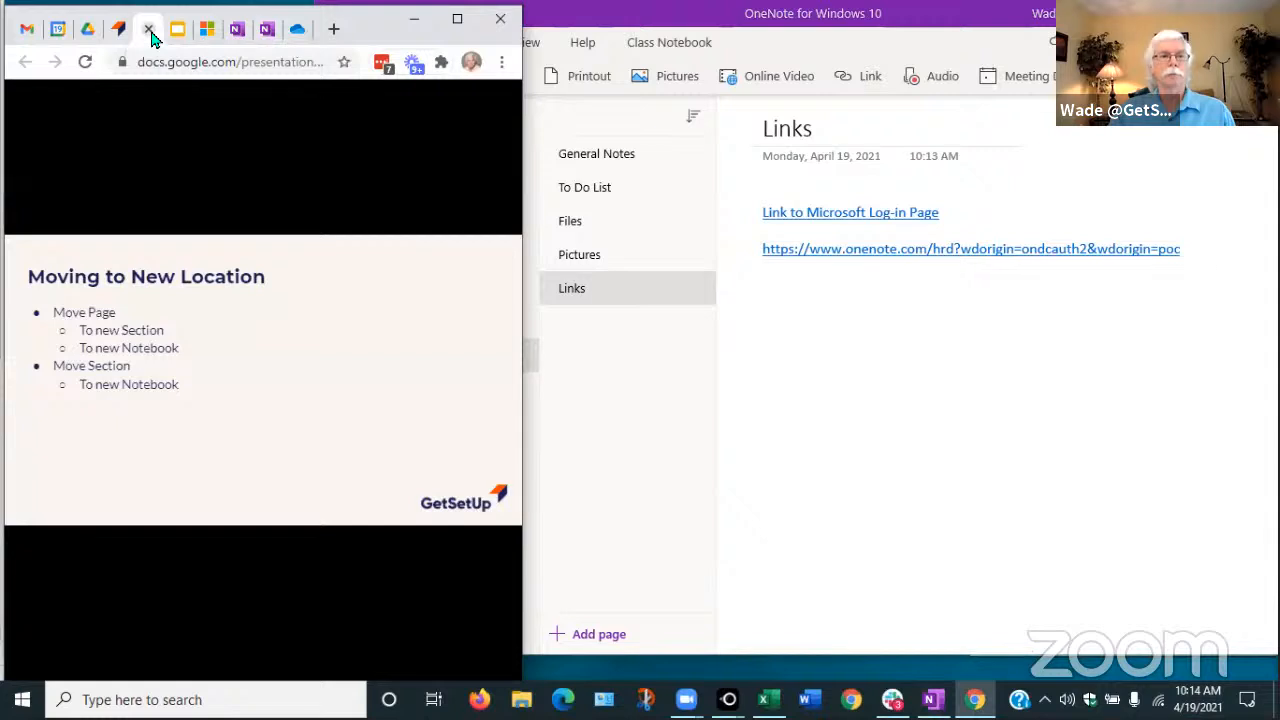
{"action": "left_click", "coordinate": [197, 342]}
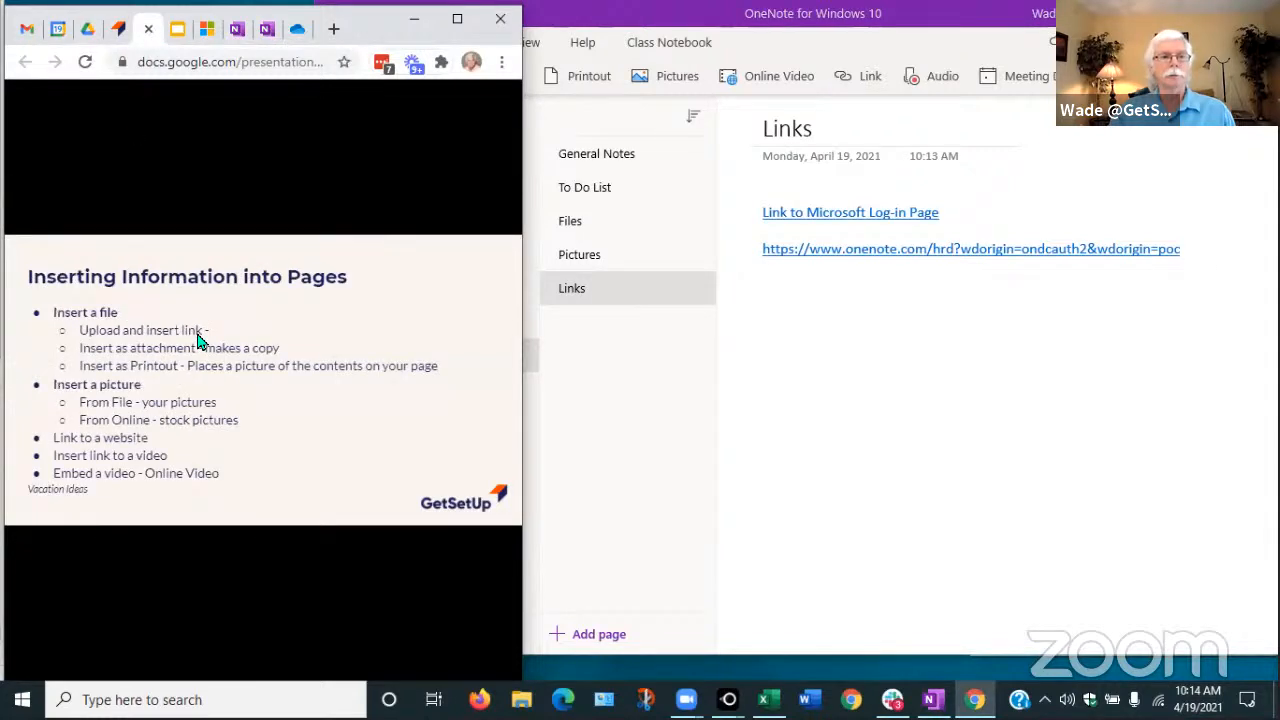
Return to OneNote and add a page titled 'Videos' to Class Apr 19
{"action": "left_click", "coordinate": [843, 48]}
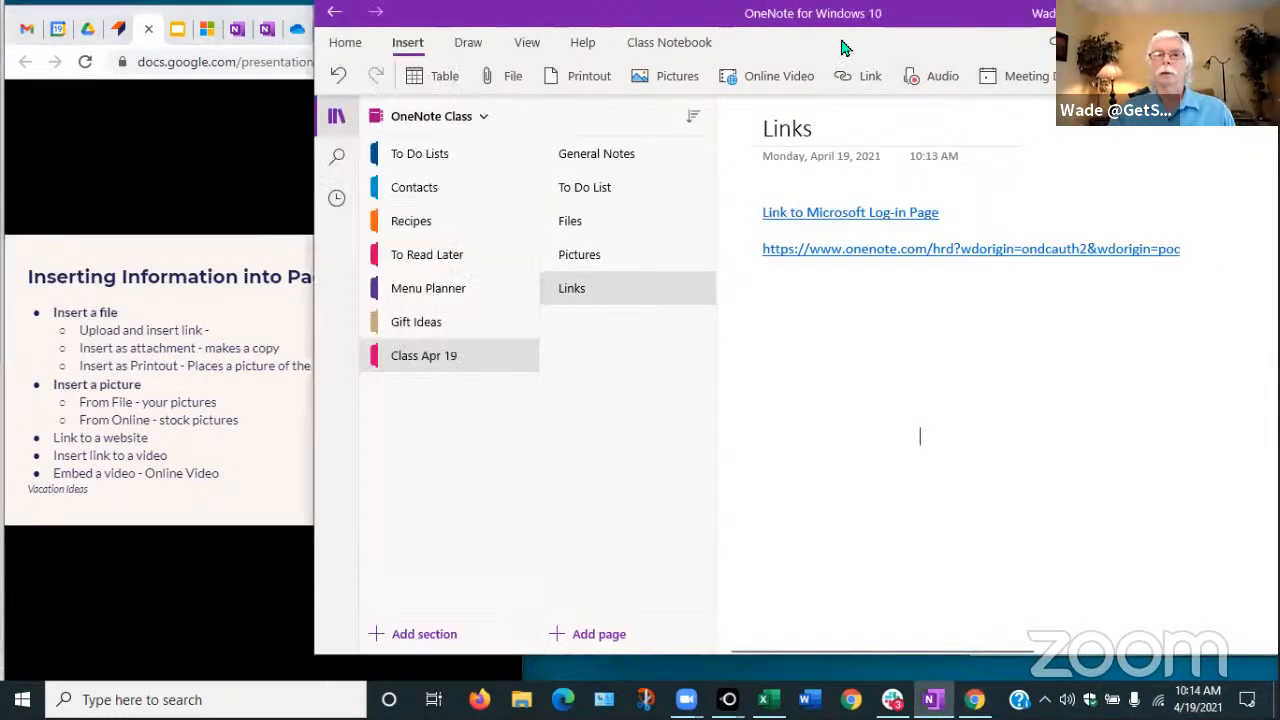
{"action": "left_click", "coordinate": [590, 634]}
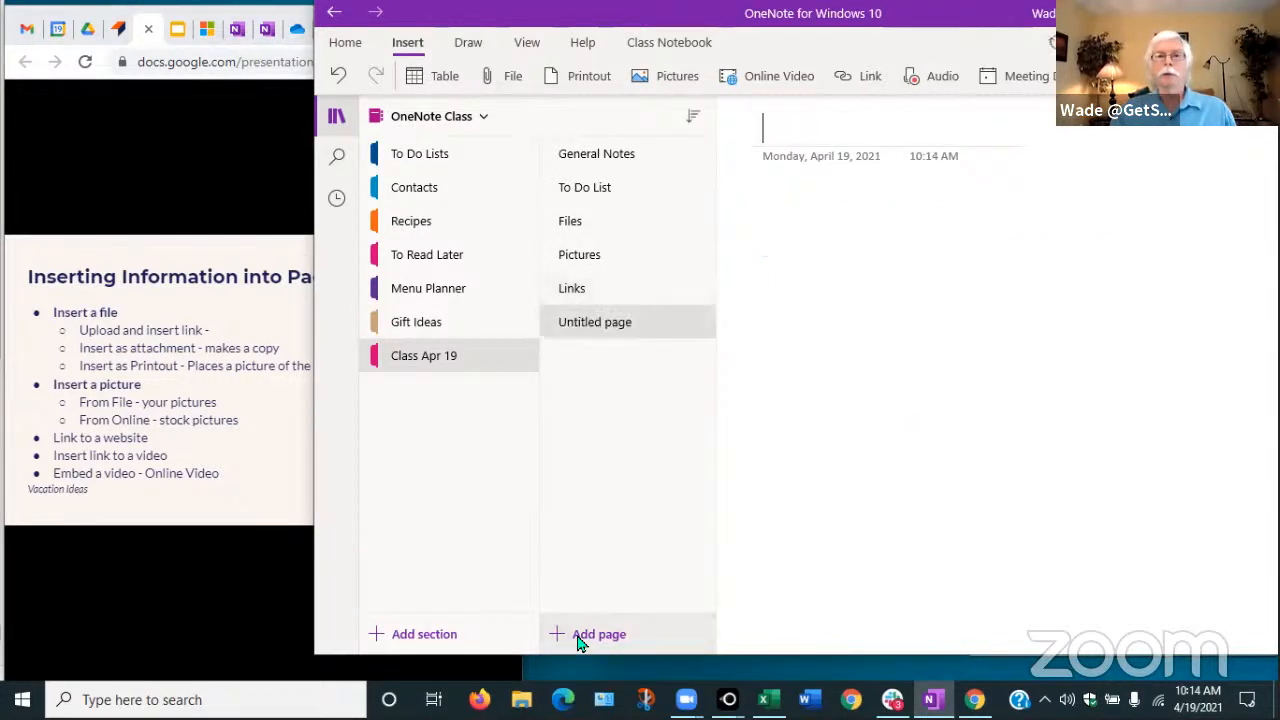
{"action": "type", "text": "Videos"}
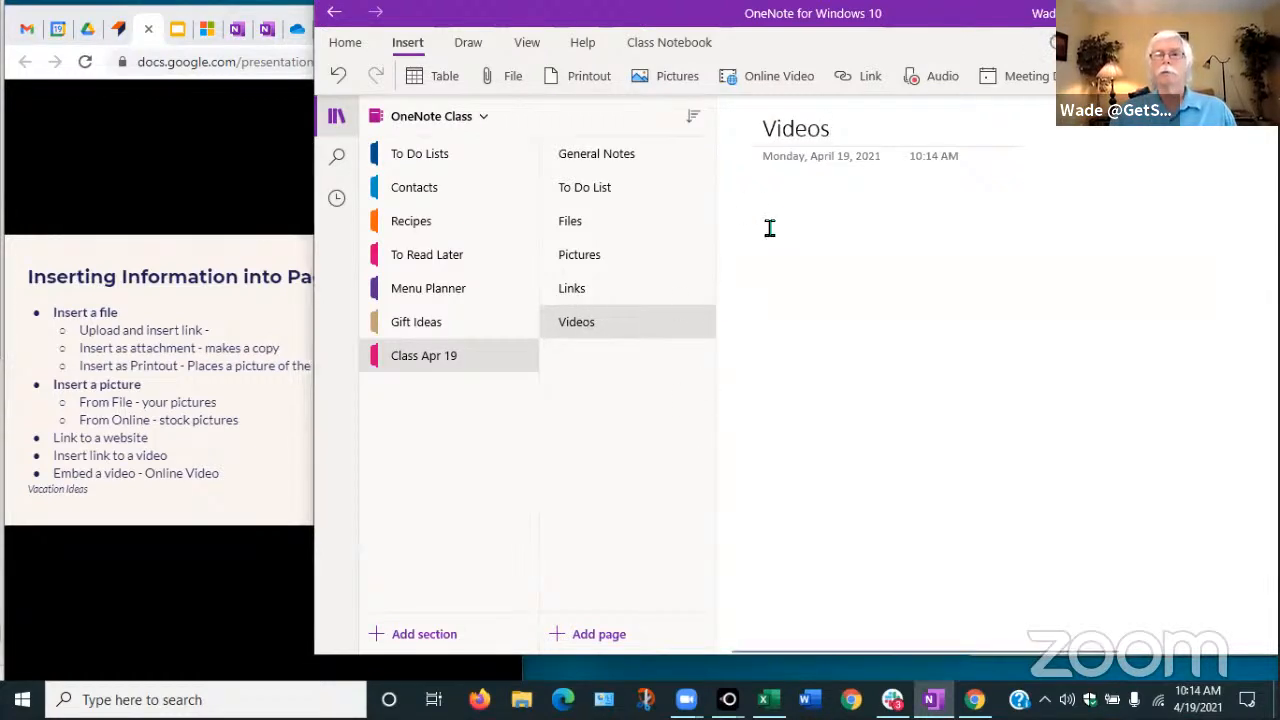
Find the Relaxing Jazz coffee shop video on YouTube and paste its address into Insert Online Video
{"action": "left_click", "coordinate": [767, 78]}
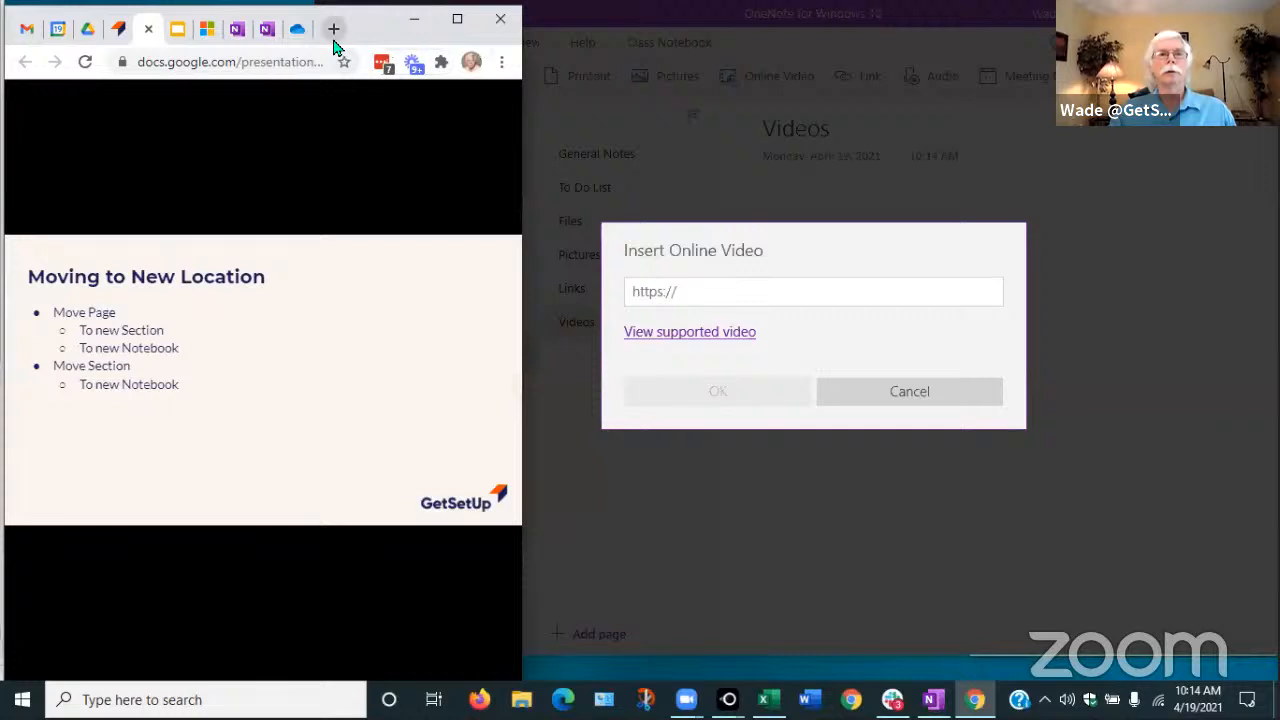
{"action": "left_click", "coordinate": [334, 29]}
{"action": "type", "text": "youtube.com"}
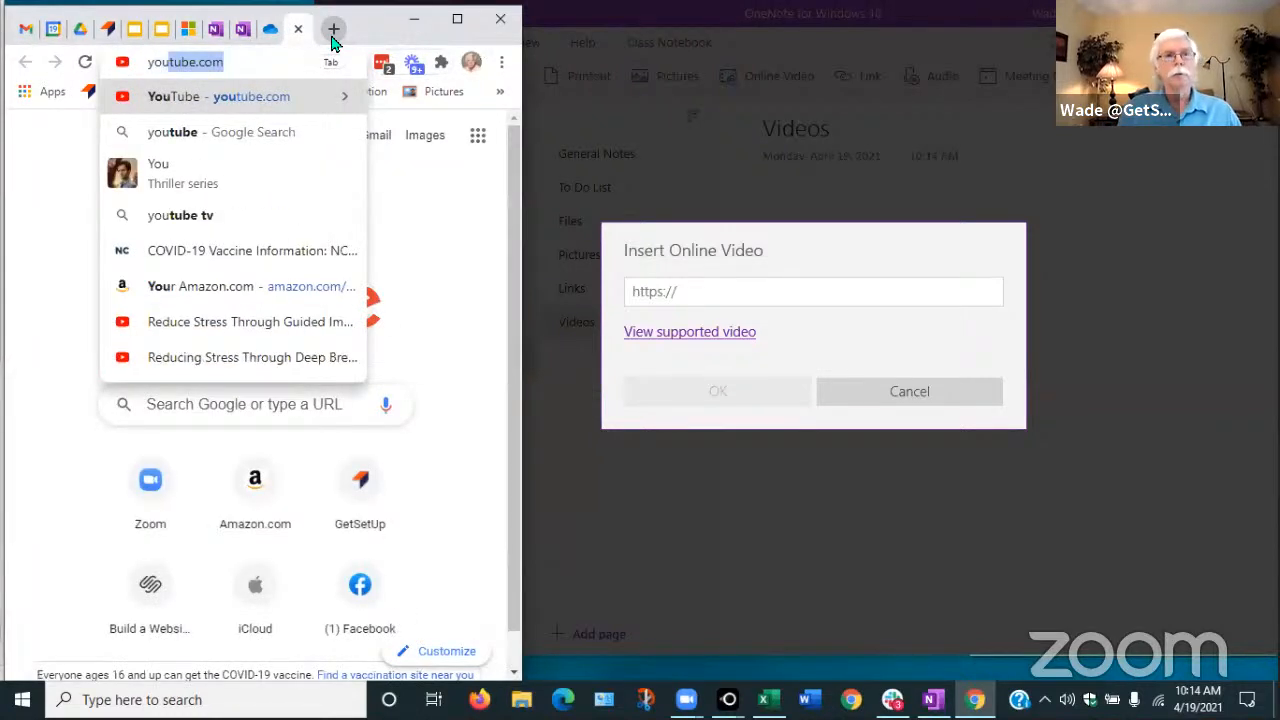
{"action": "key", "text": "Return"}
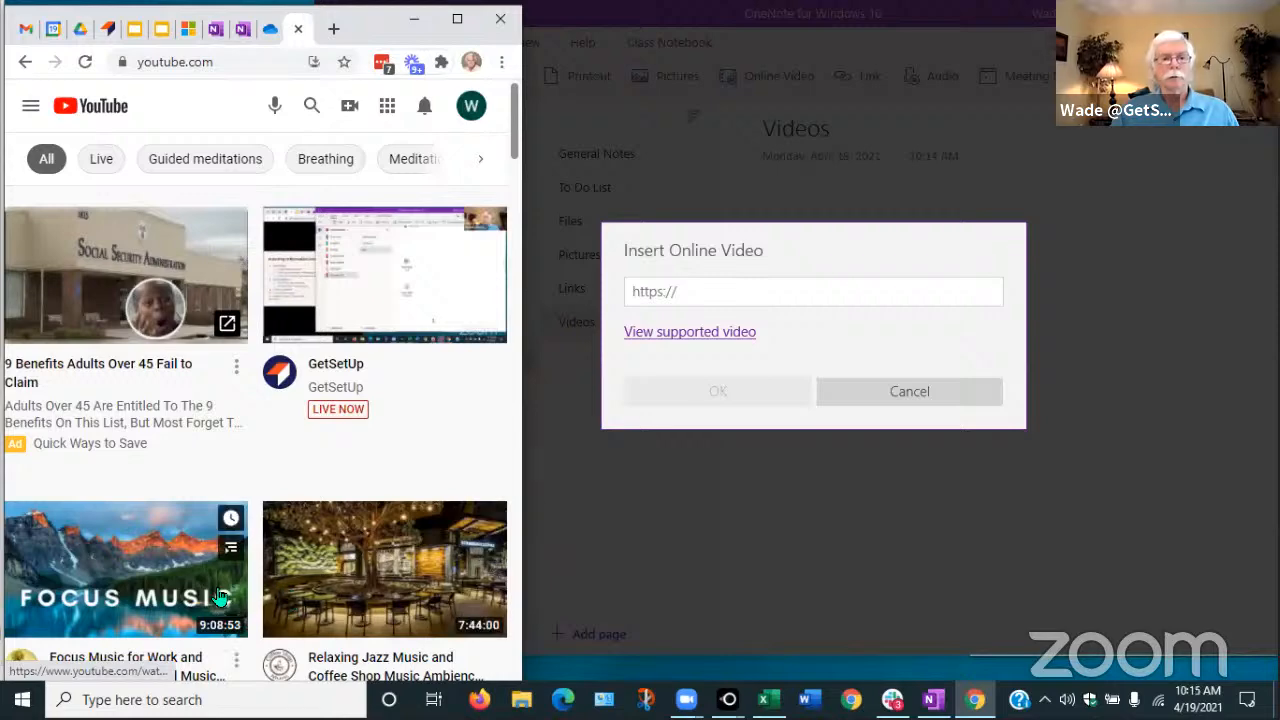
{"action": "left_click", "coordinate": [340, 566]}
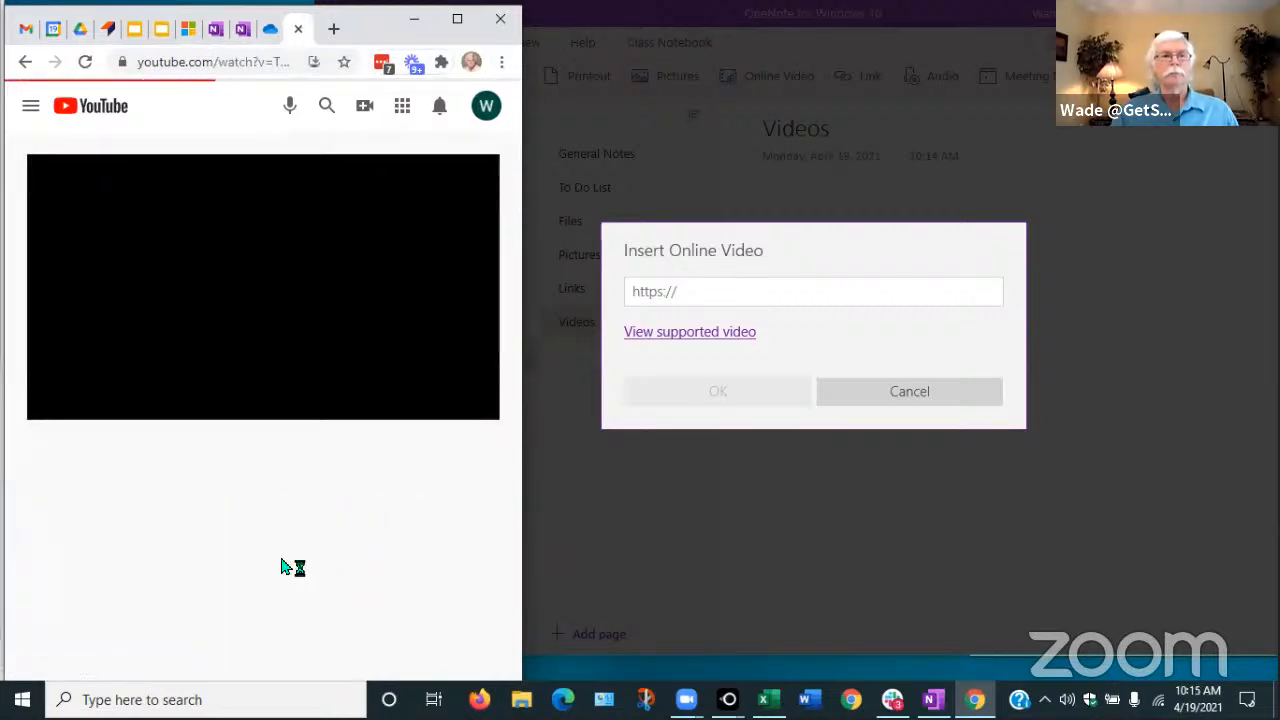
{"action": "left_click", "coordinate": [57, 396]}
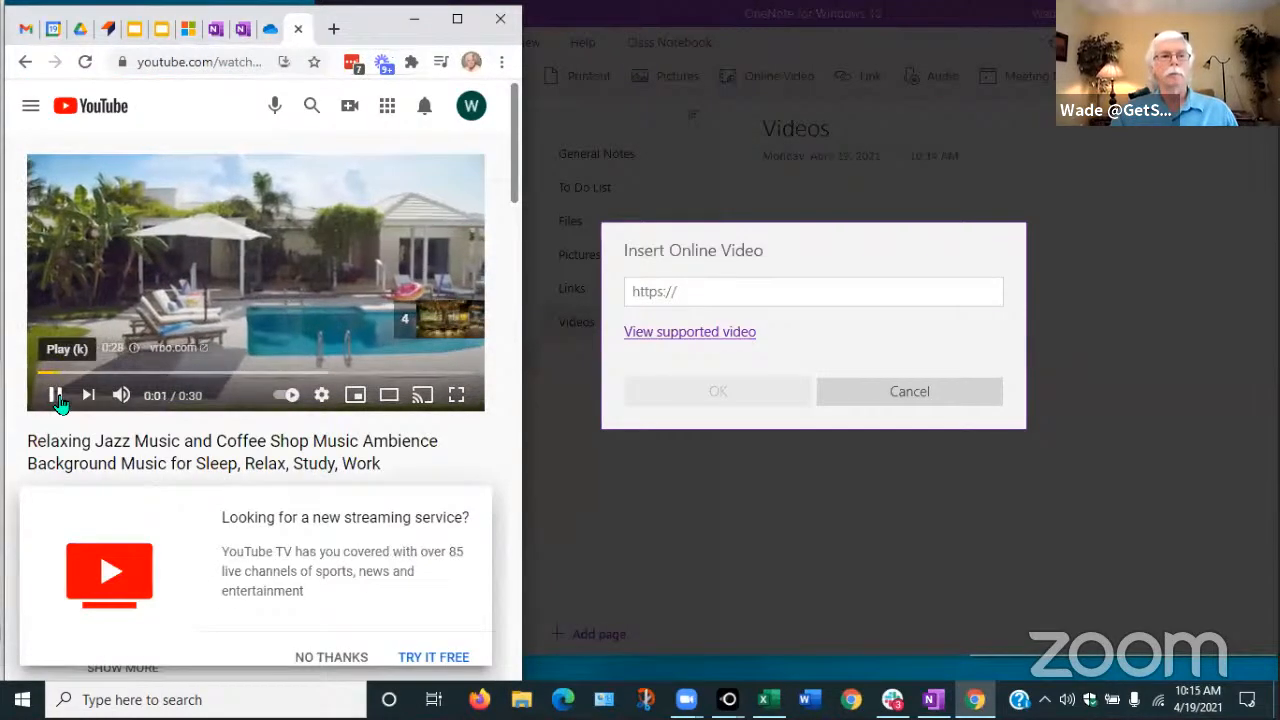
{"action": "left_click", "coordinate": [182, 62]}
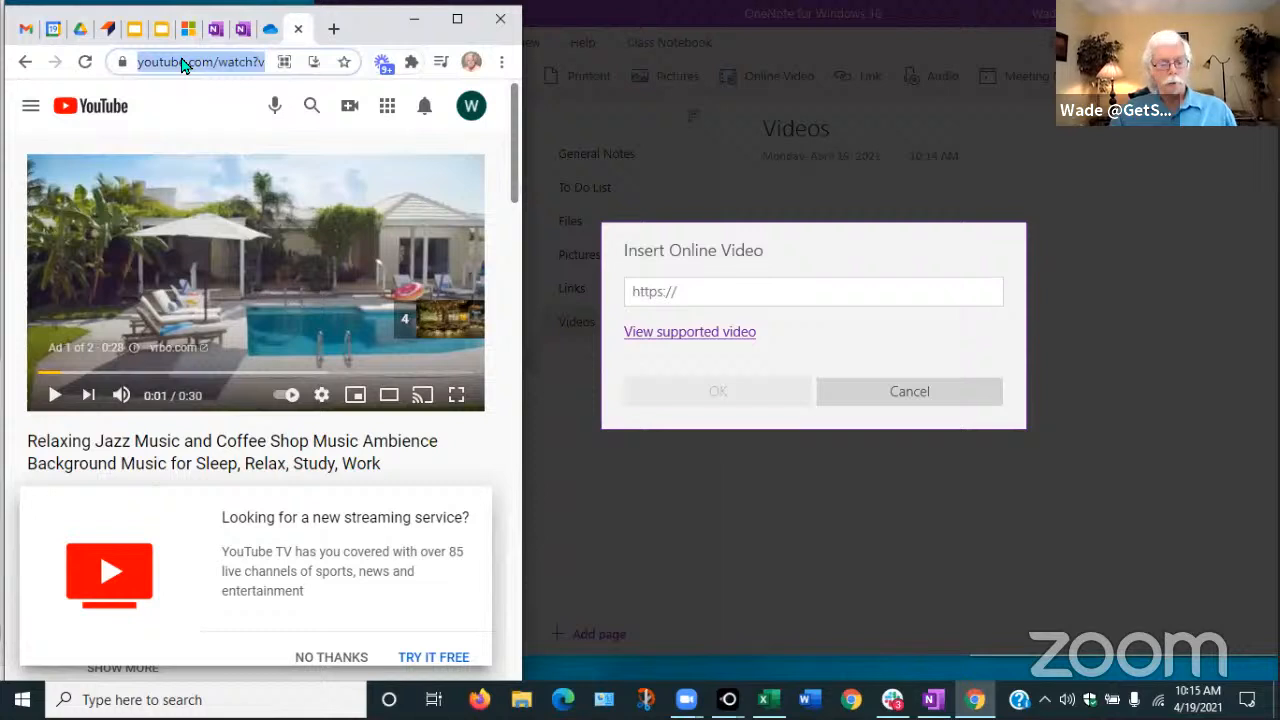
{"action": "left_click", "coordinate": [718, 291]}
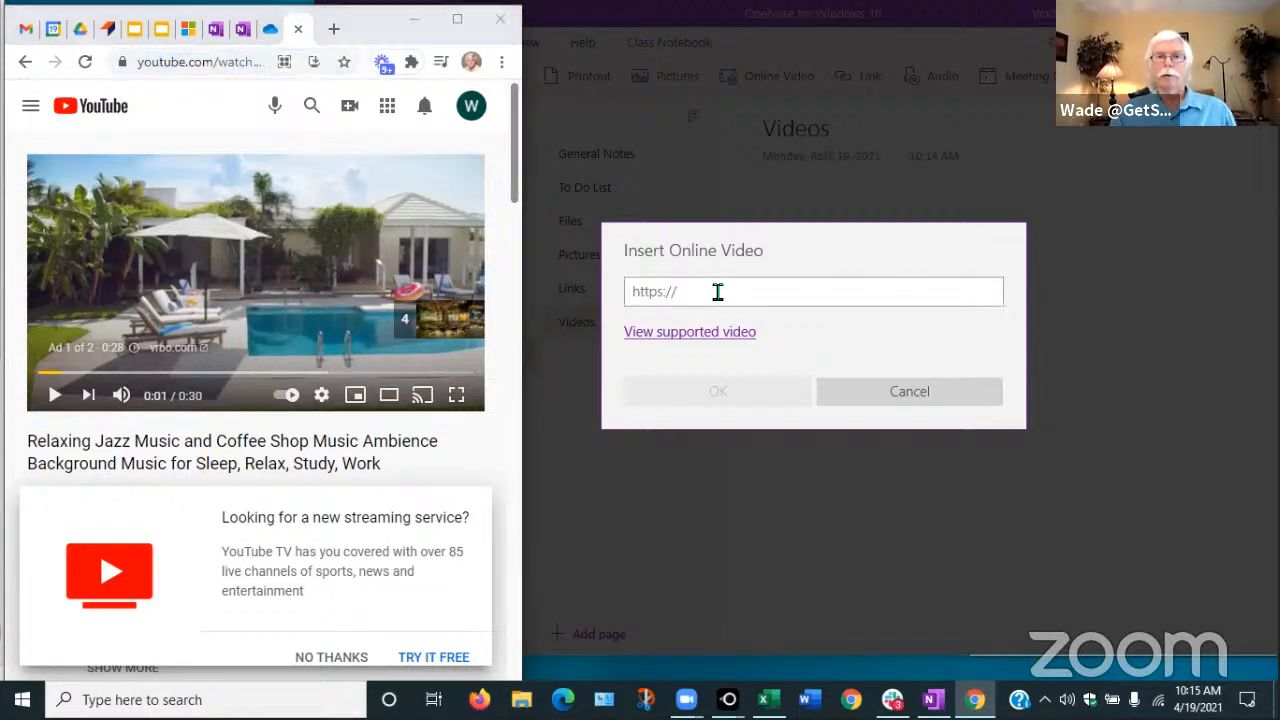
{"action": "type", "text": "https://www.youtube.com/watch?v=TP9tOBlmYBc"}
Embed the Relaxing Jazz video on the Videos page, test play and pause, then return to Links
{"action": "left_click", "coordinate": [750, 398]}
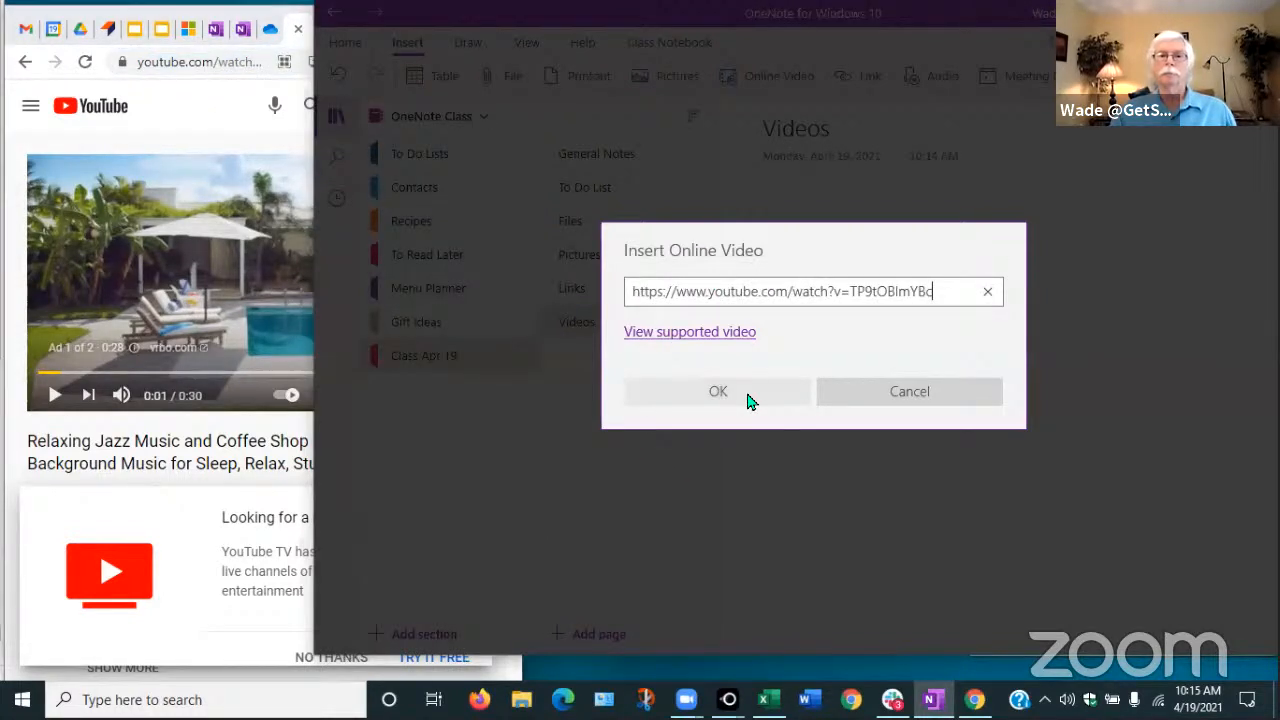
{"action": "left_click", "coordinate": [756, 394]}
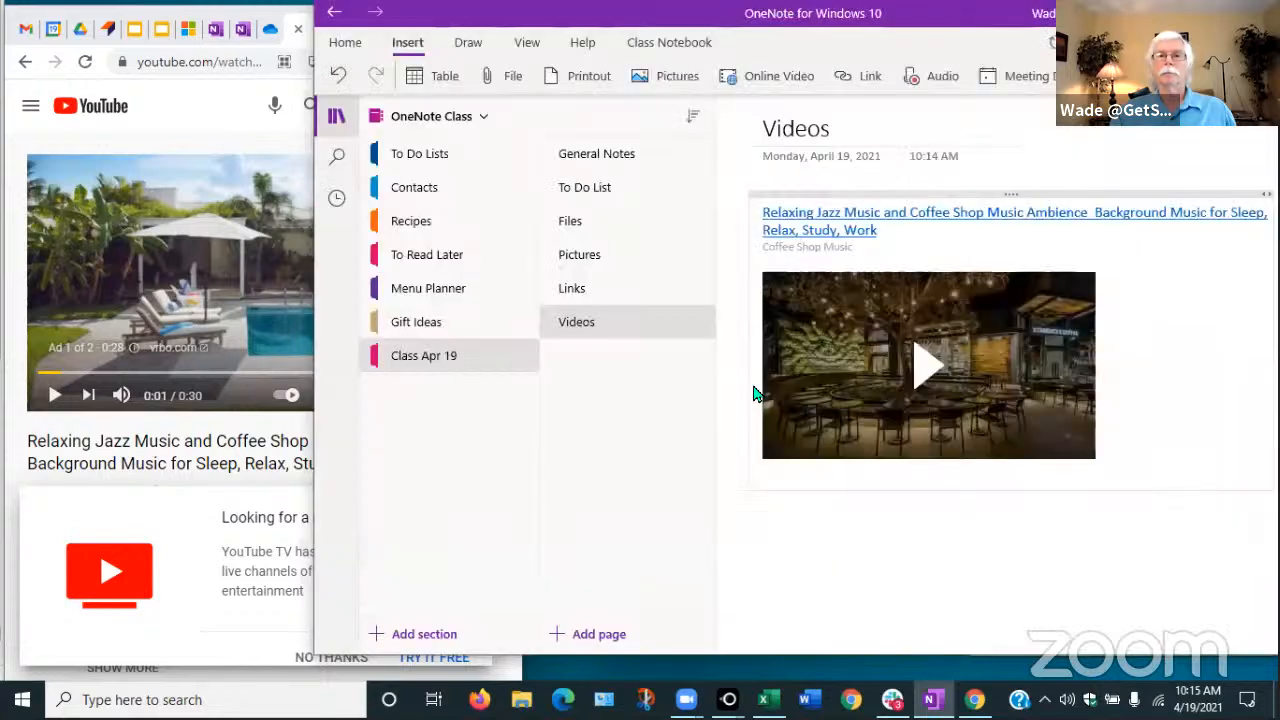
{"action": "left_click", "coordinate": [928, 372]}
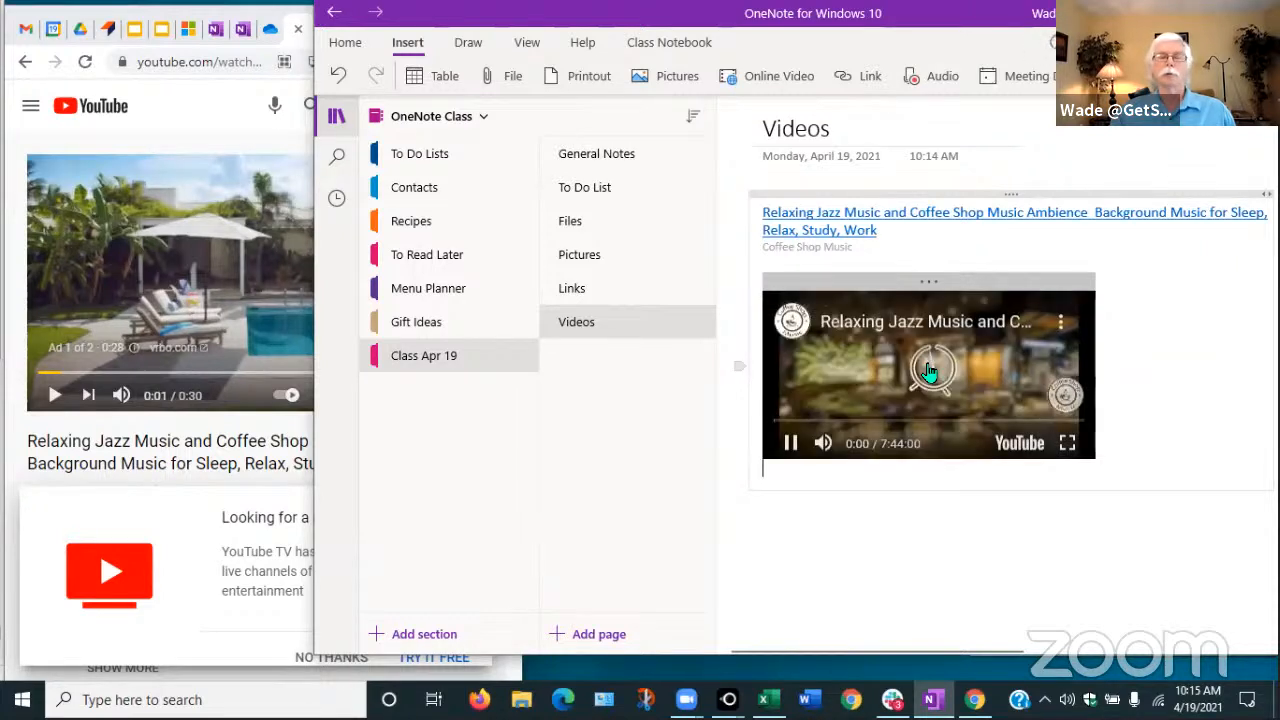
{"action": "left_click", "coordinate": [790, 443]}
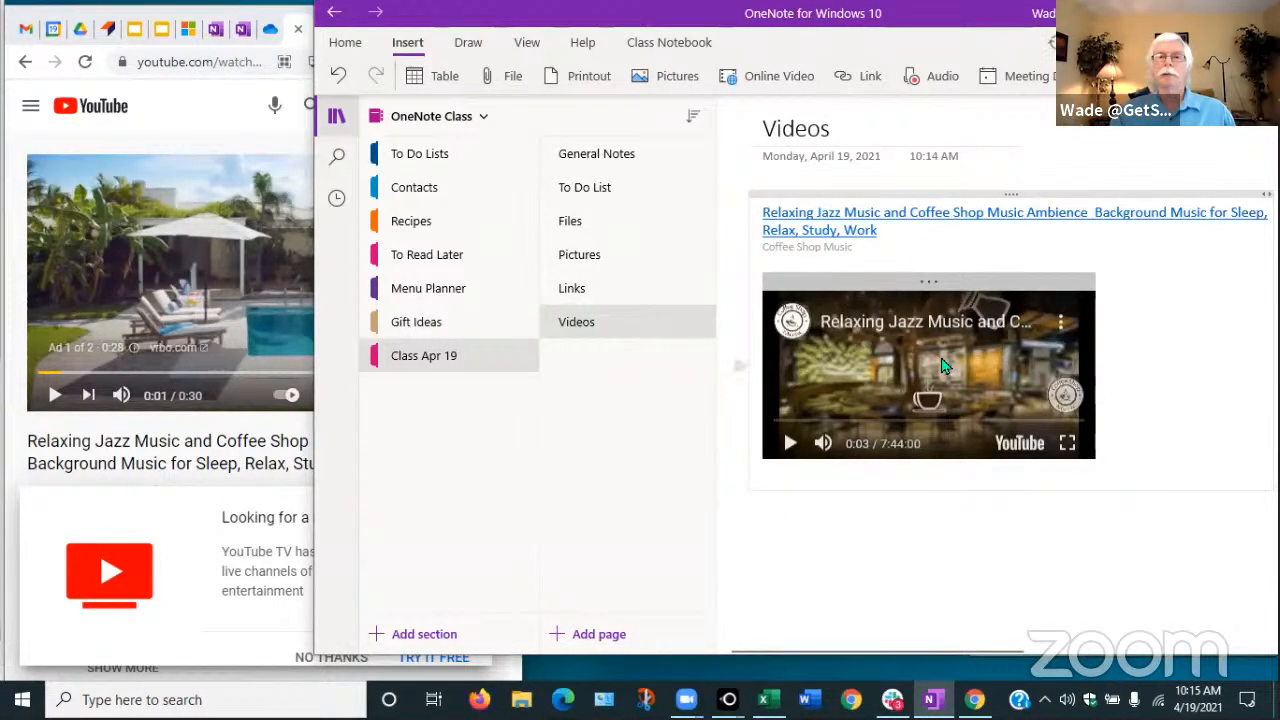
{"action": "left_click", "coordinate": [573, 289]}
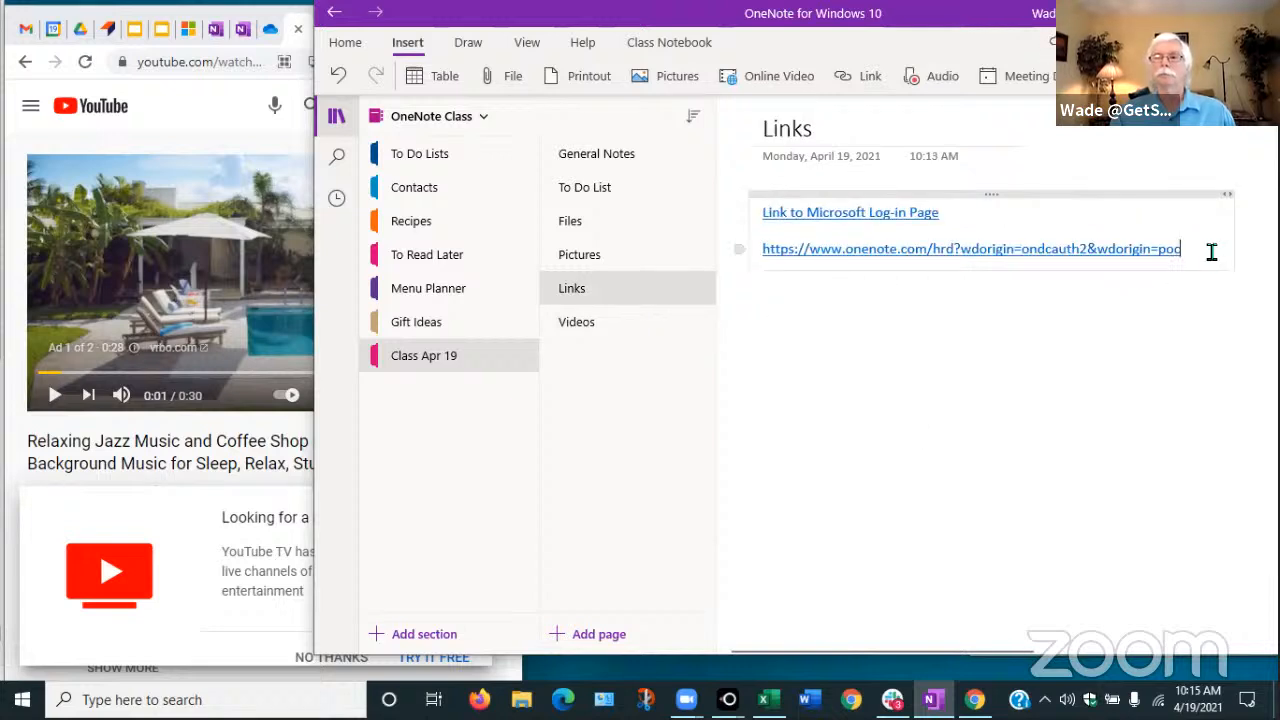
Insert a 'relaxing music' link to the pasted YouTube URL on the Links page, then go to Videos
{"action": "key", "text": "Return"}
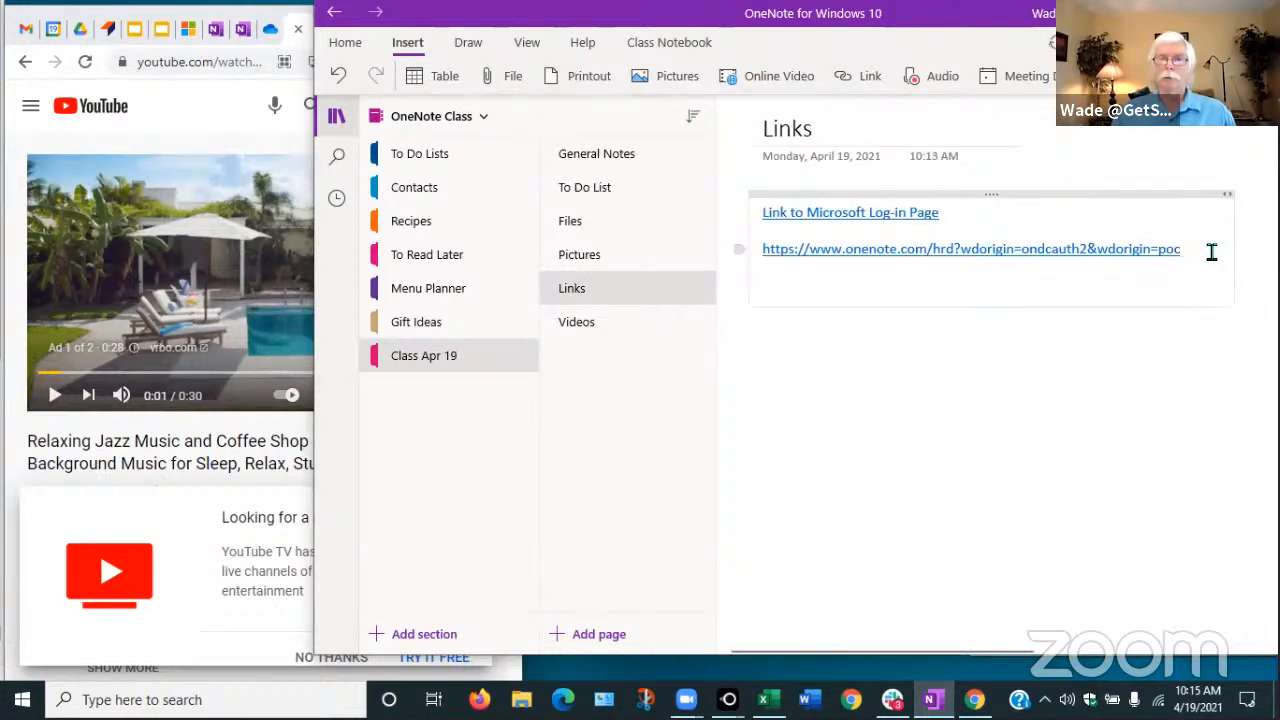
{"action": "left_click", "coordinate": [857, 77]}
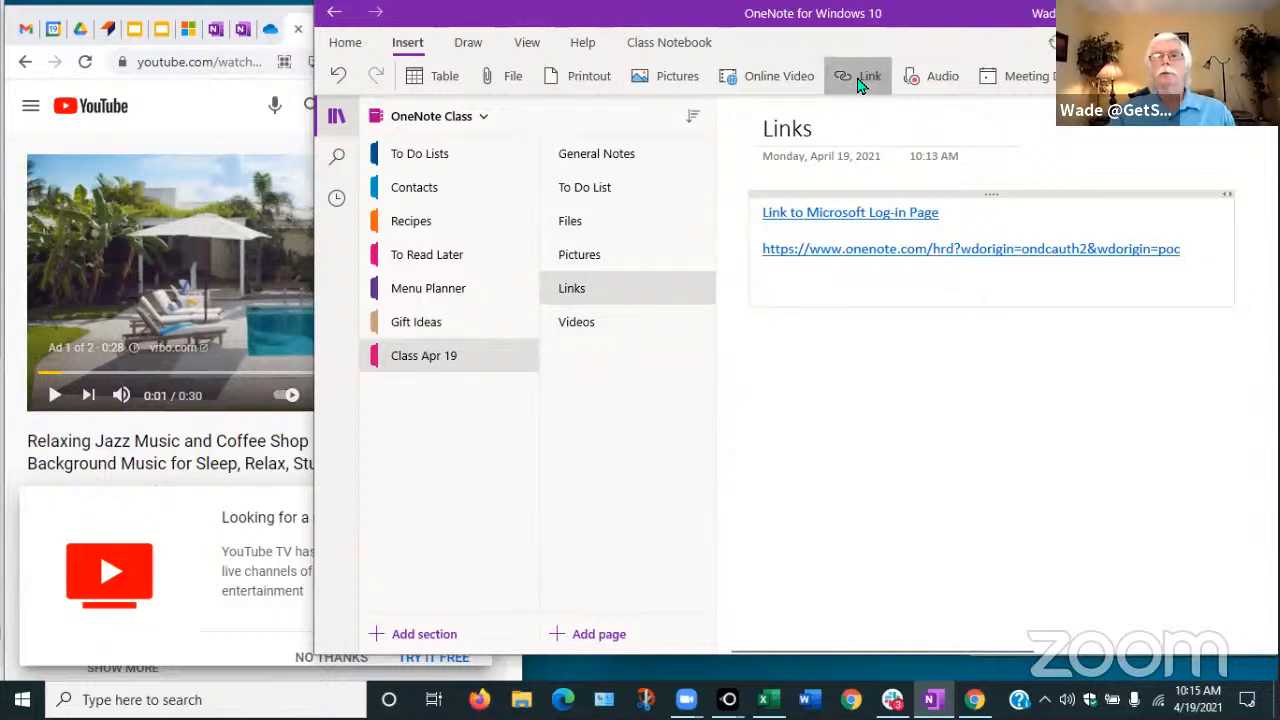
{"action": "left_click", "coordinate": [816, 432]}
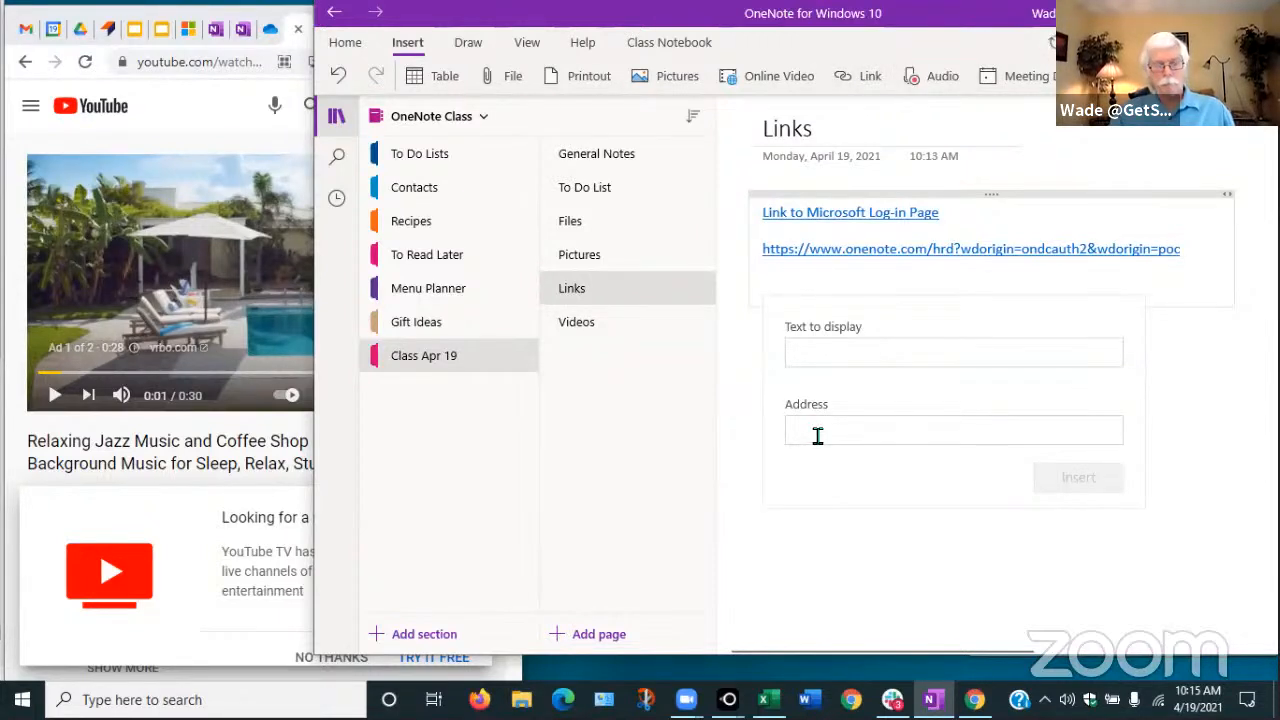
{"action": "type", "text": "https://www.youtube.com/watch?v=TP9tOBlmYBc"}
{"action": "left_click", "coordinate": [851, 350]}
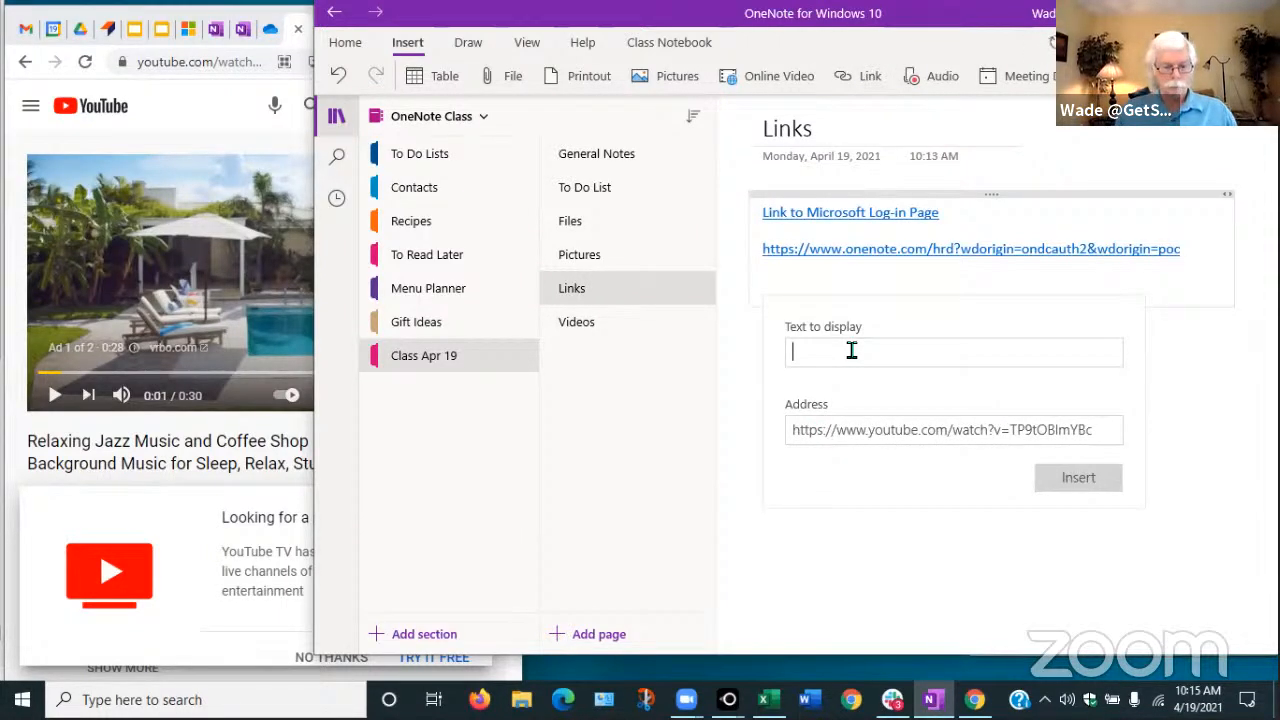
{"action": "type", "text": "relaxi"}
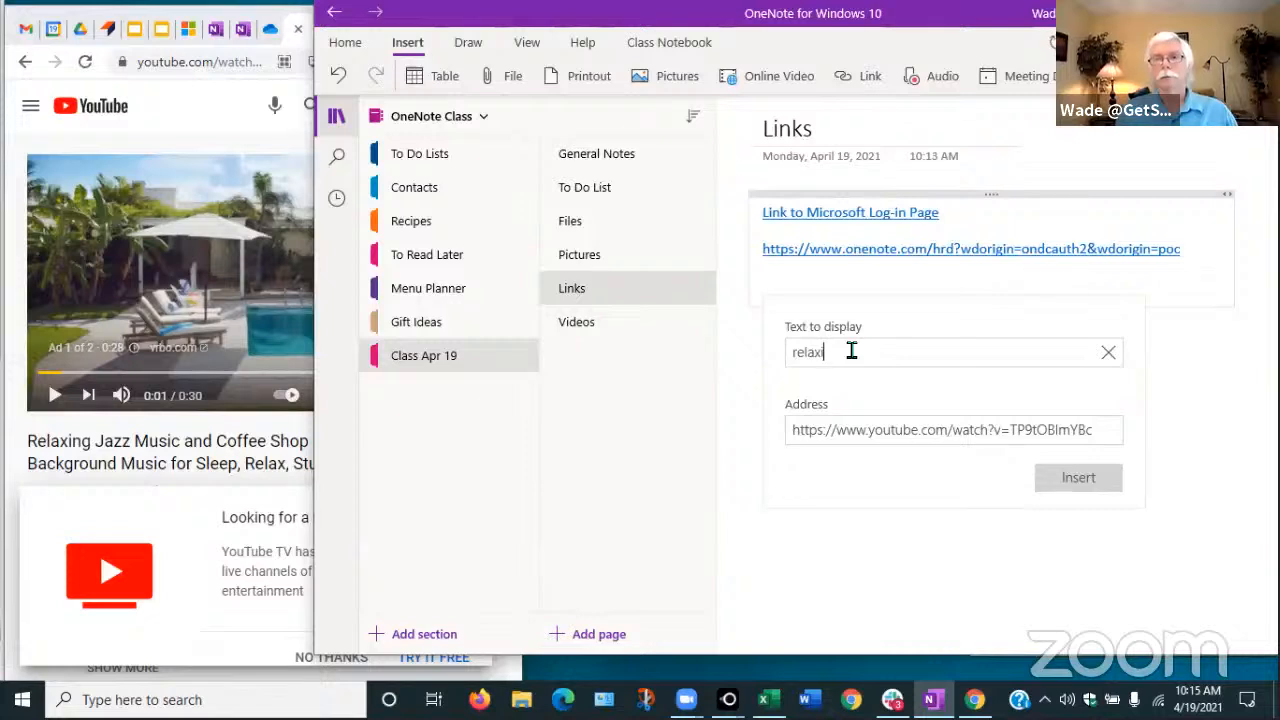
{"action": "type", "text": "ng music"}
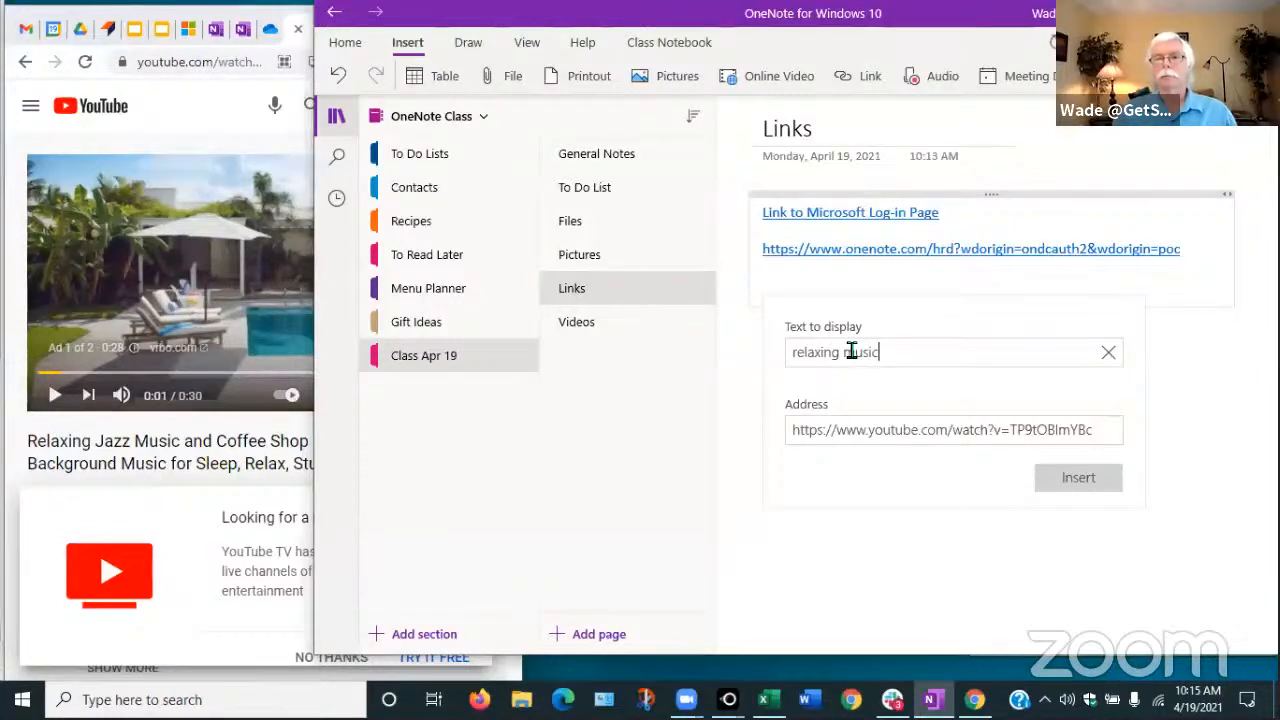
{"action": "left_click", "coordinate": [1076, 477]}
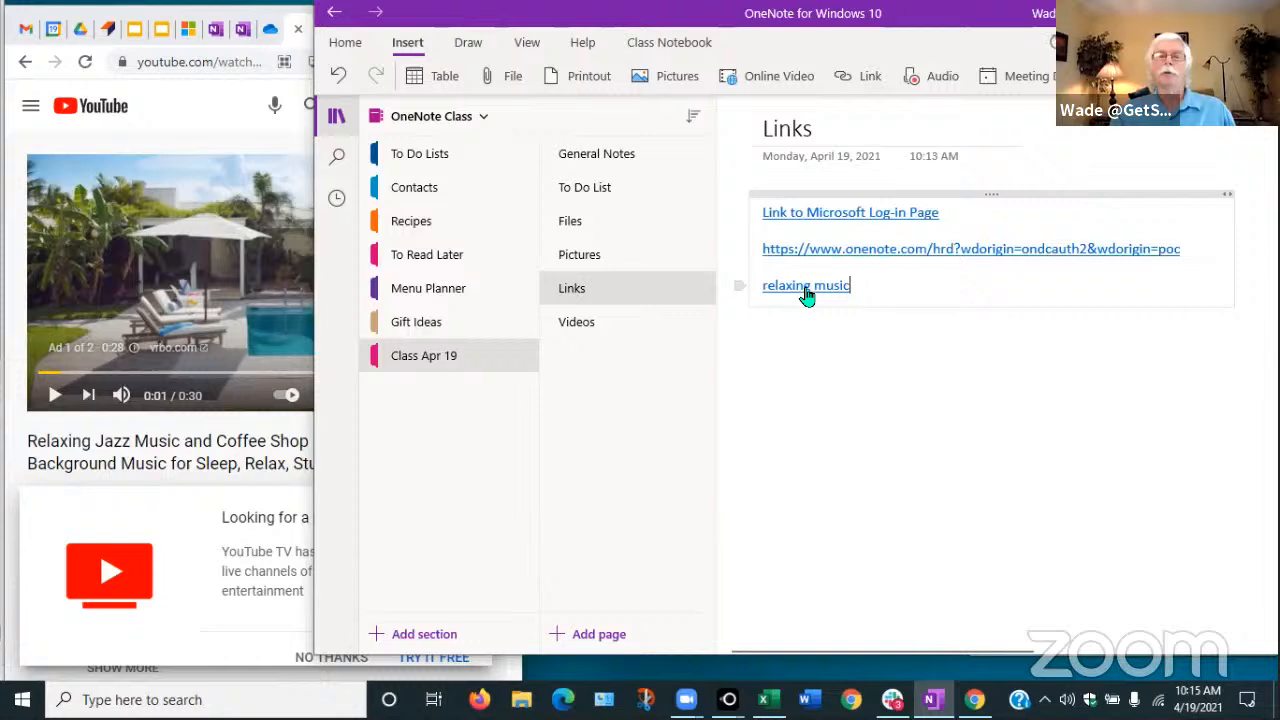
{"action": "left_click", "coordinate": [580, 326]}
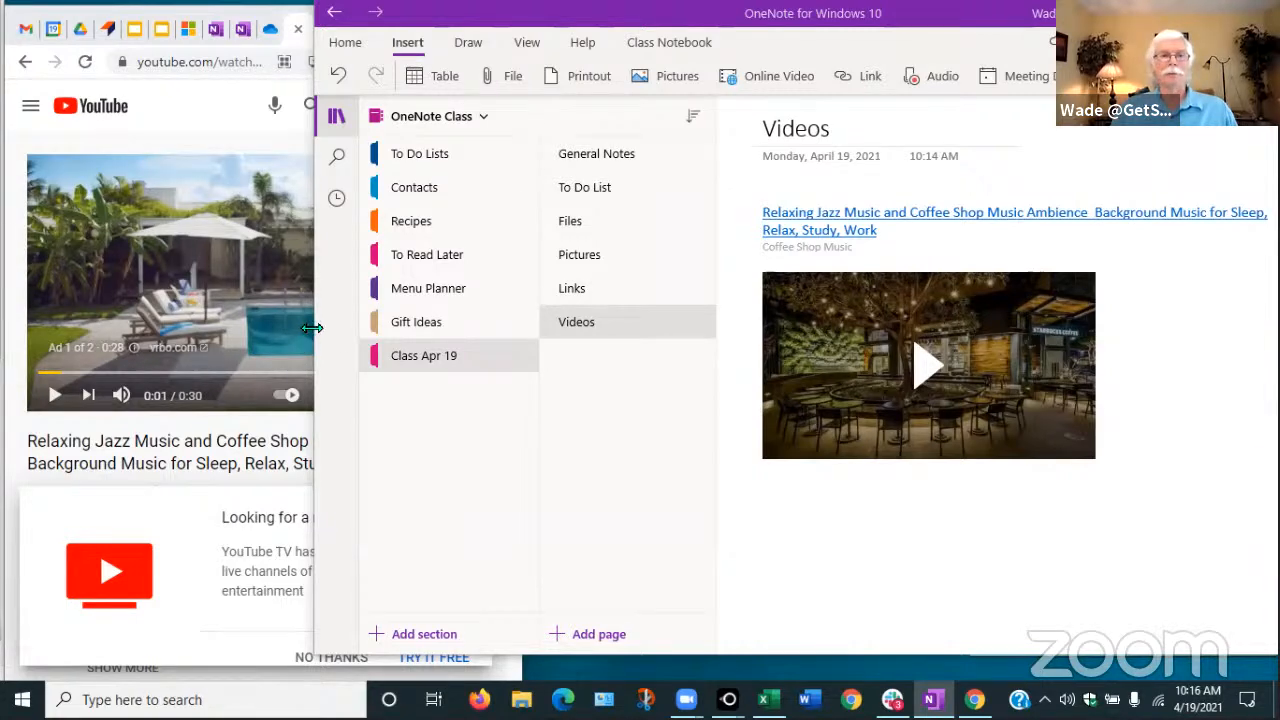
Bring the Google Slides presentation forward, showing the Moving to New Location slide
{"action": "left_click", "coordinate": [130, 29]}
{"action": "left_click", "coordinate": [274, 383]}
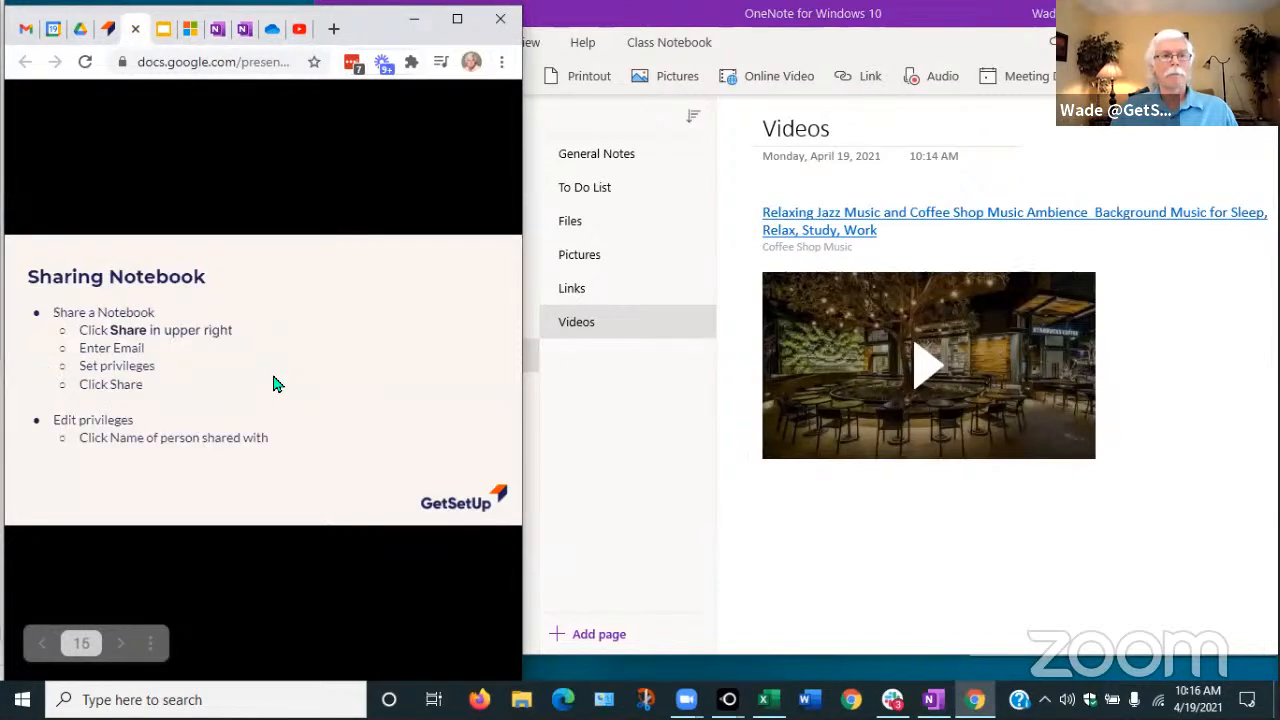
{"action": "key", "text": "Left"}
Resize the OneNote window narrower and slightly taller beside the slides, then open the To Do List page
{"action": "left_click", "coordinate": [945, 21]}
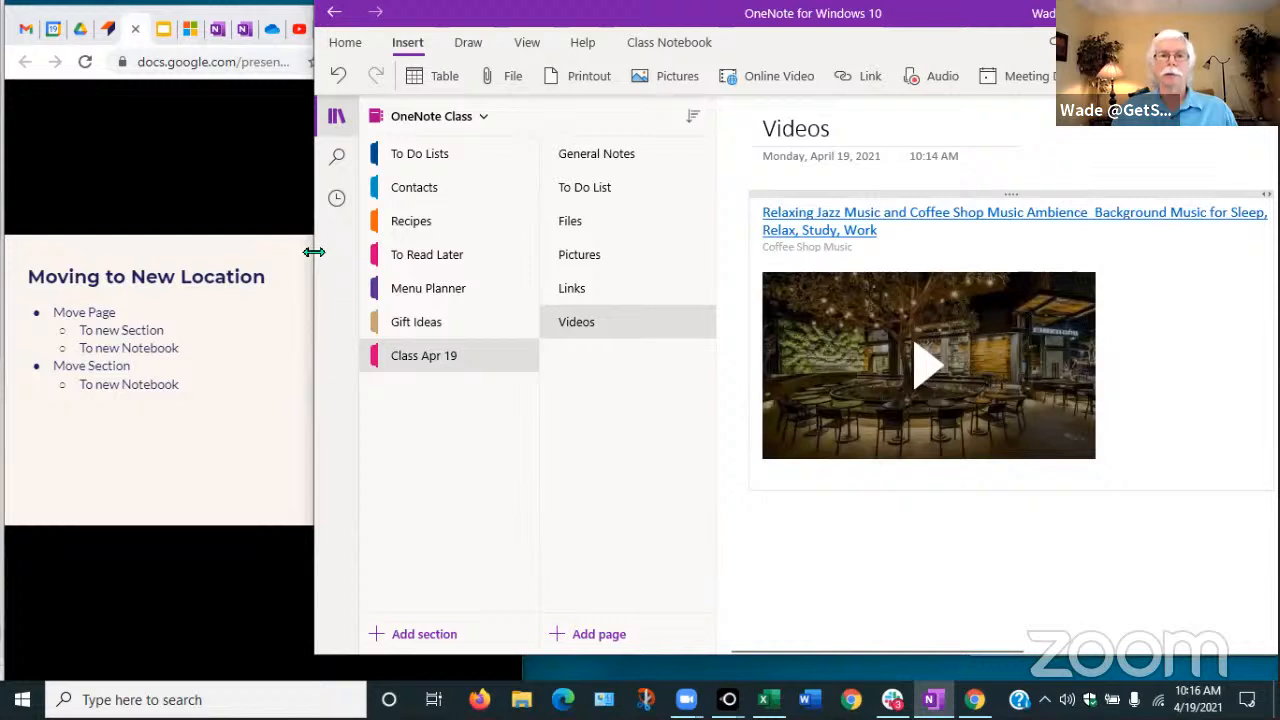
{"action": "left_click_drag", "start_coordinate": [314, 252], "coordinate": [514, 520]}
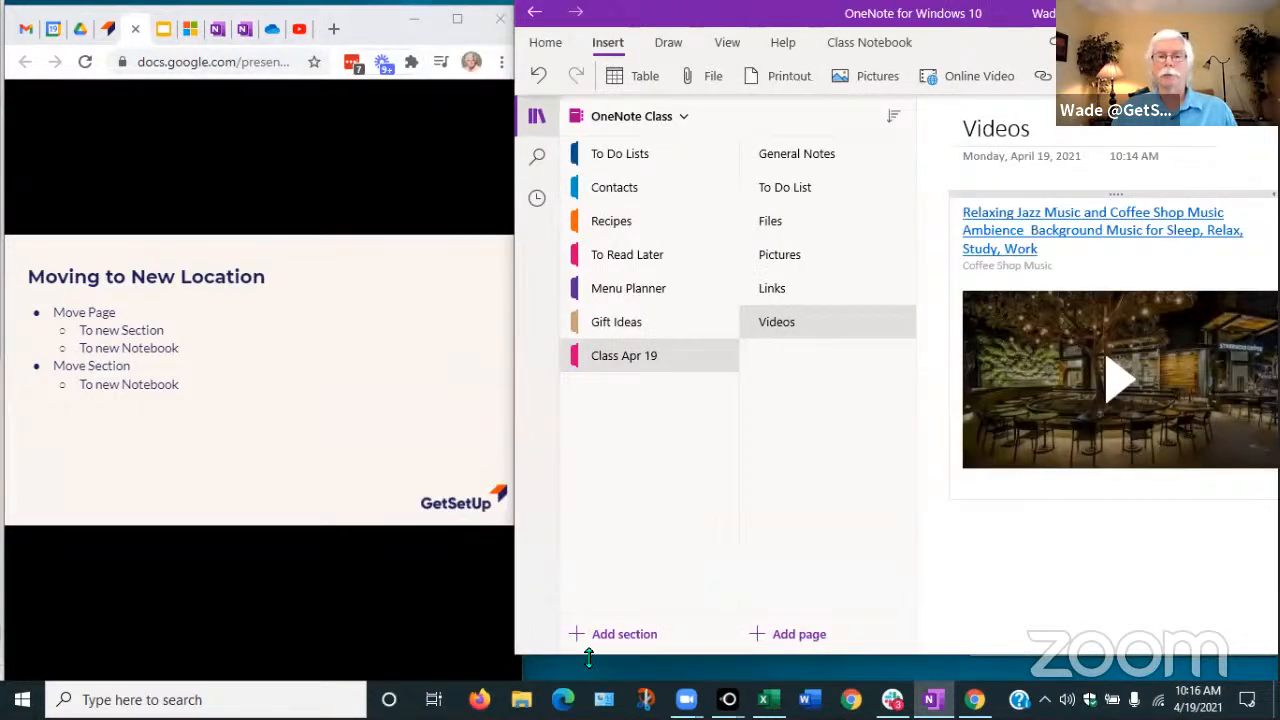
{"action": "left_click_drag", "start_coordinate": [591, 654], "coordinate": [592, 678]}
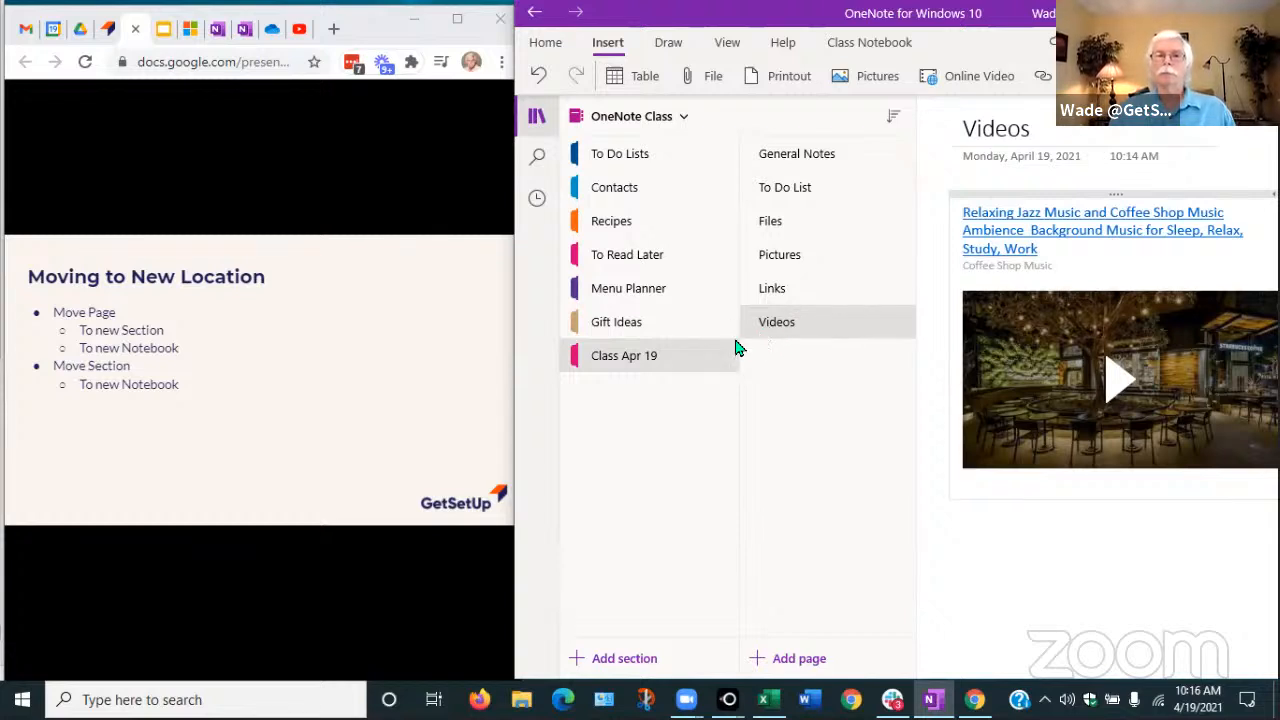
{"action": "left_click", "coordinate": [796, 192]}
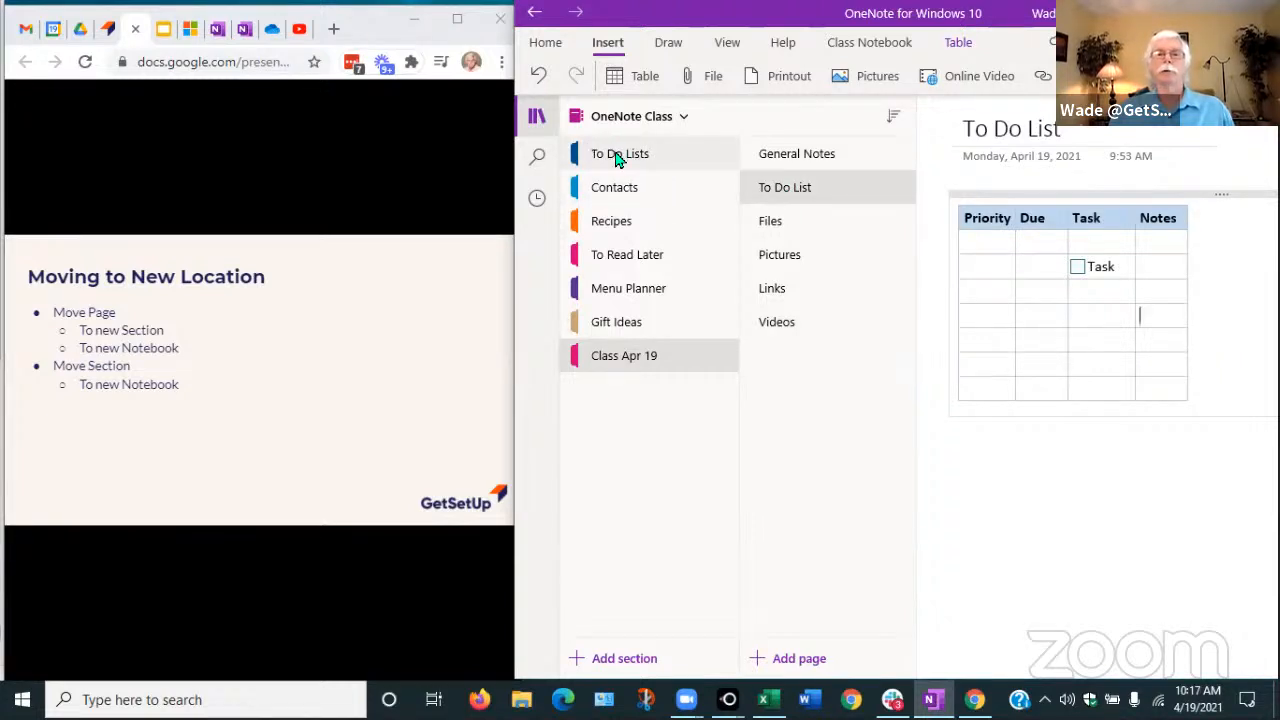
Move the To Do List page from Class Apr 19 into the To Do Lists section and open it there
{"action": "right_click", "coordinate": [786, 191]}
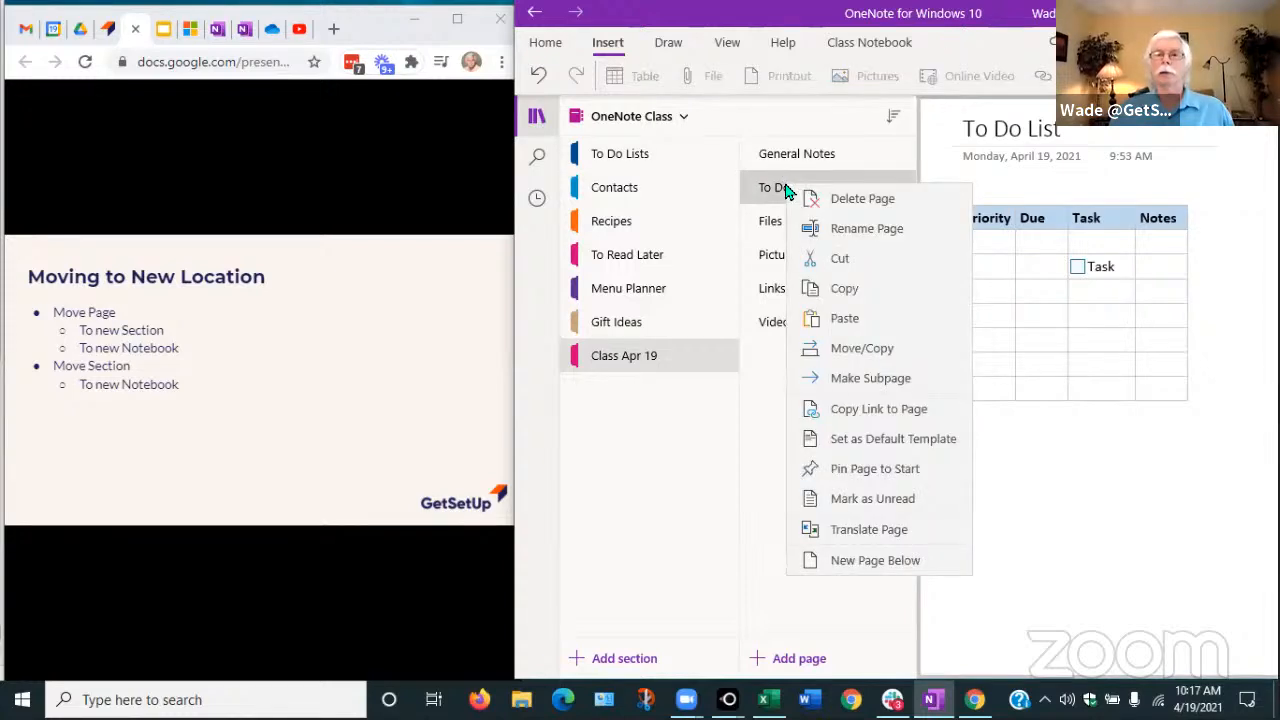
{"action": "left_click", "coordinate": [845, 352]}
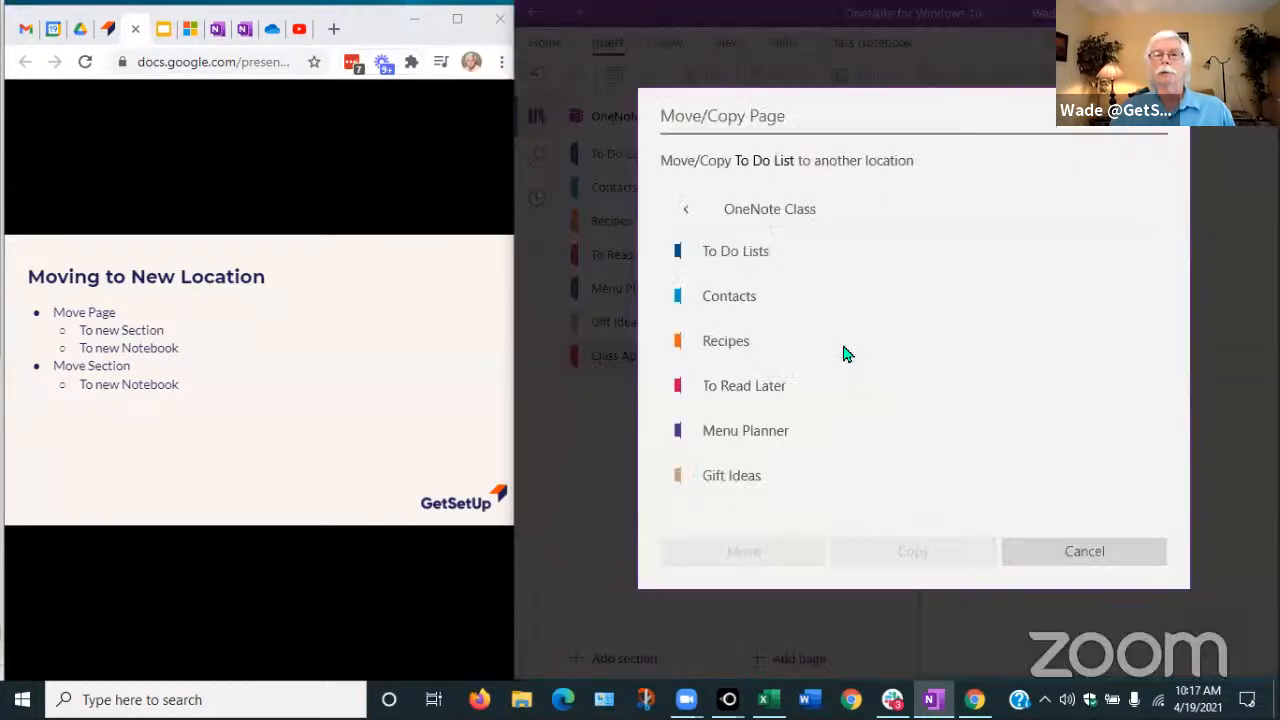
{"action": "left_click", "coordinate": [735, 257]}
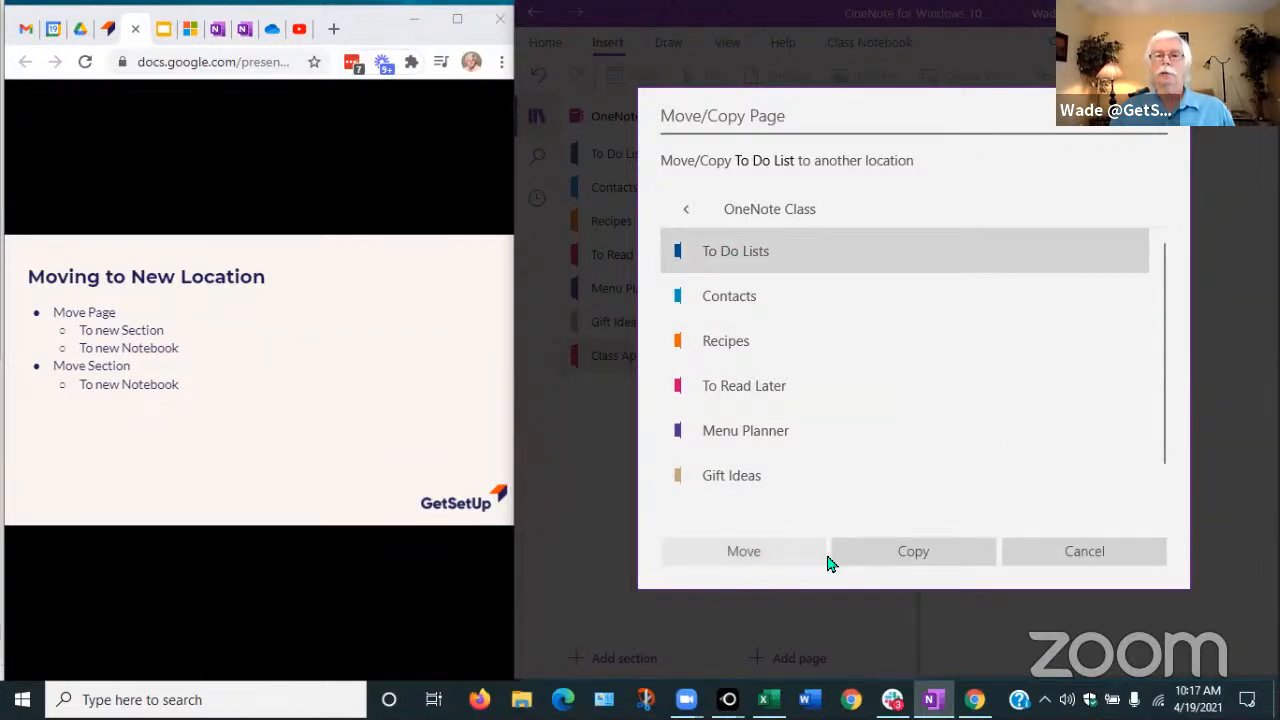
{"action": "left_click", "coordinate": [736, 553]}
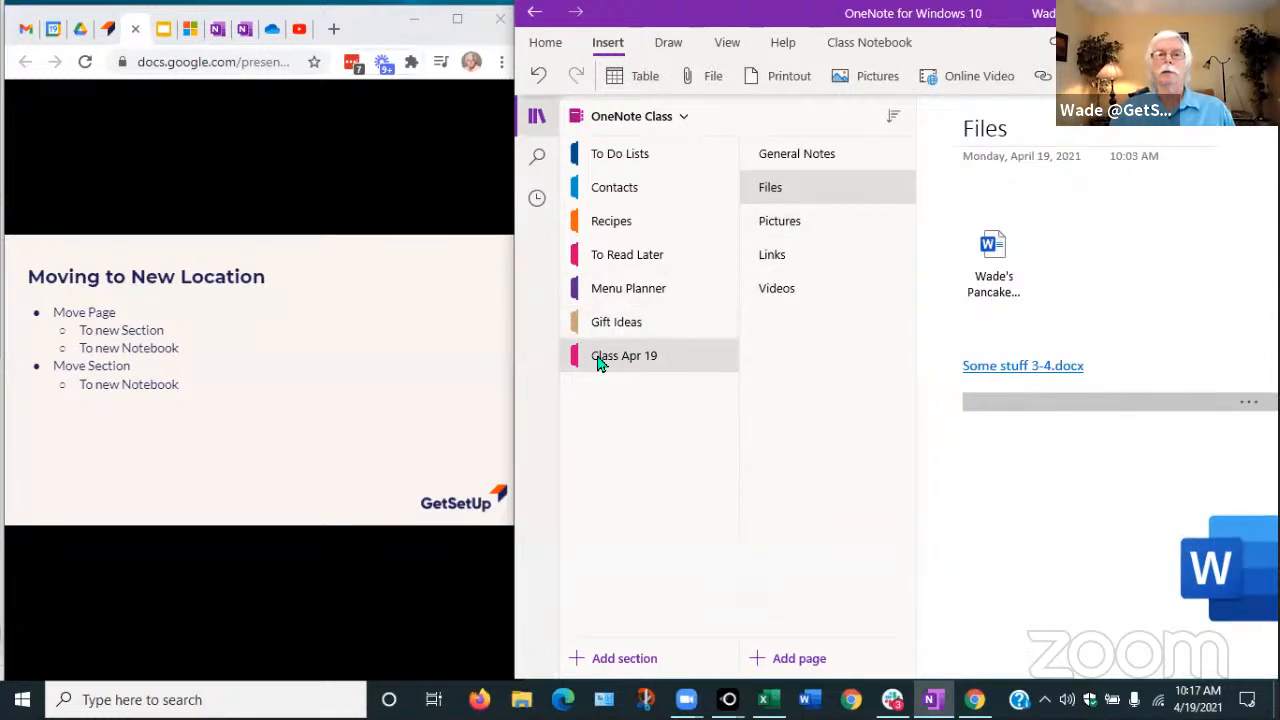
{"action": "left_click", "coordinate": [603, 158]}
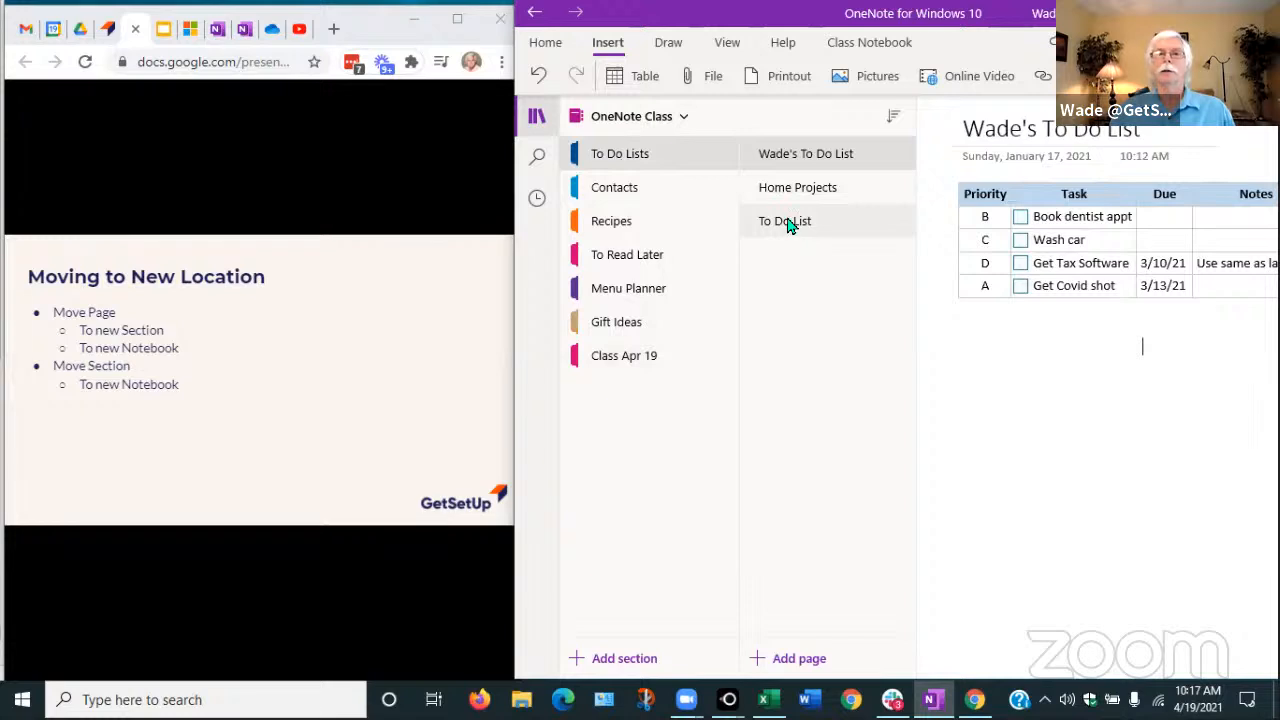
{"action": "left_click", "coordinate": [785, 228]}
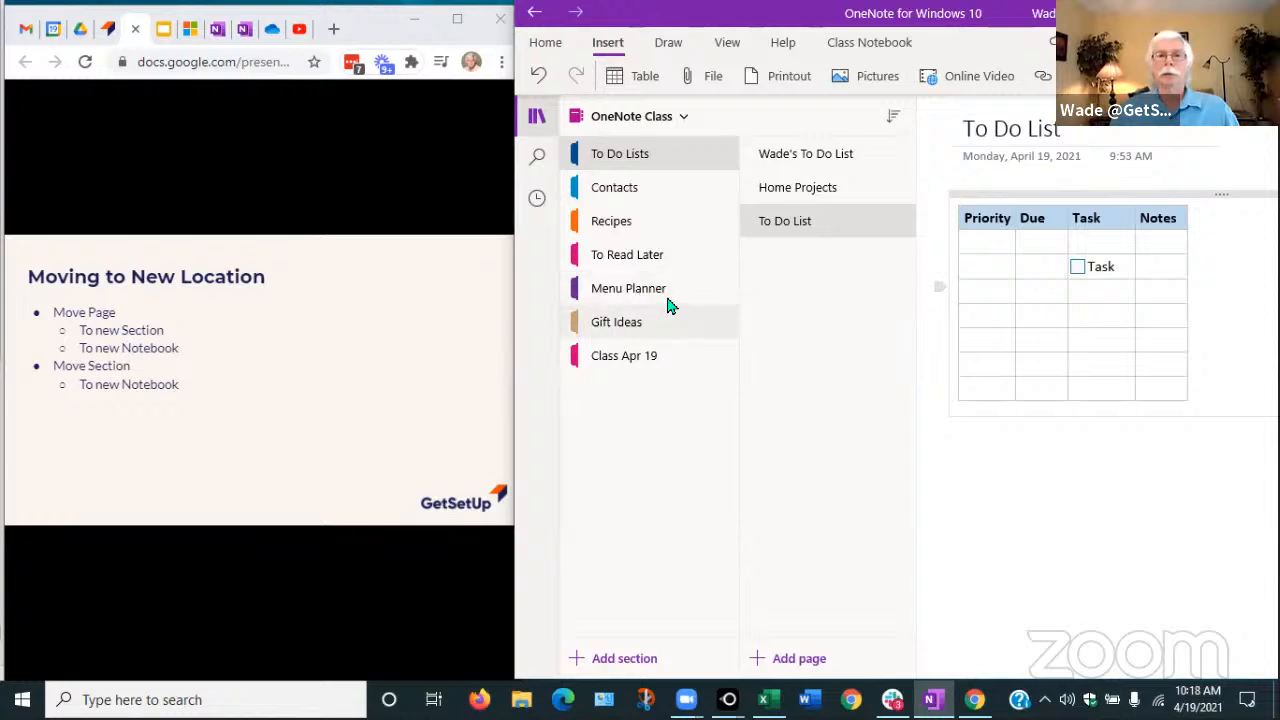
Copy the OneNote Class Recipes section into the presenter's personal notebook via Move/Copy
{"action": "left_click", "coordinate": [605, 224]}
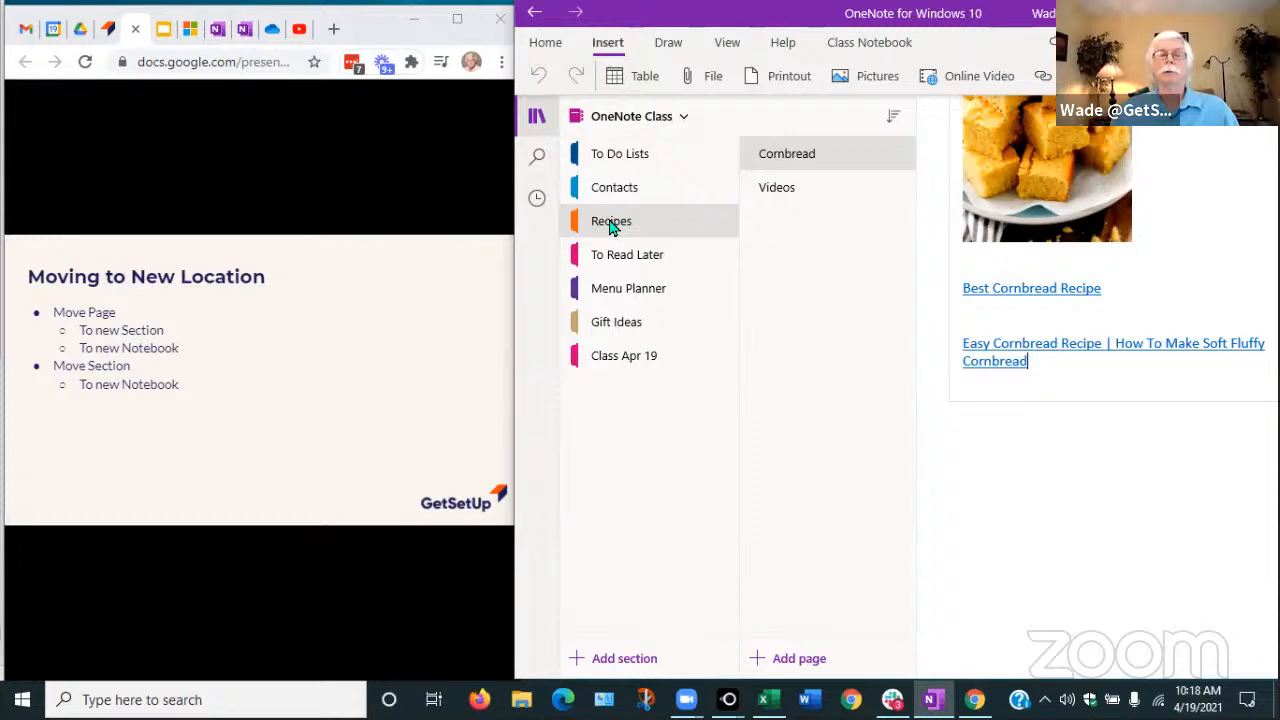
{"action": "right_click", "coordinate": [612, 226]}
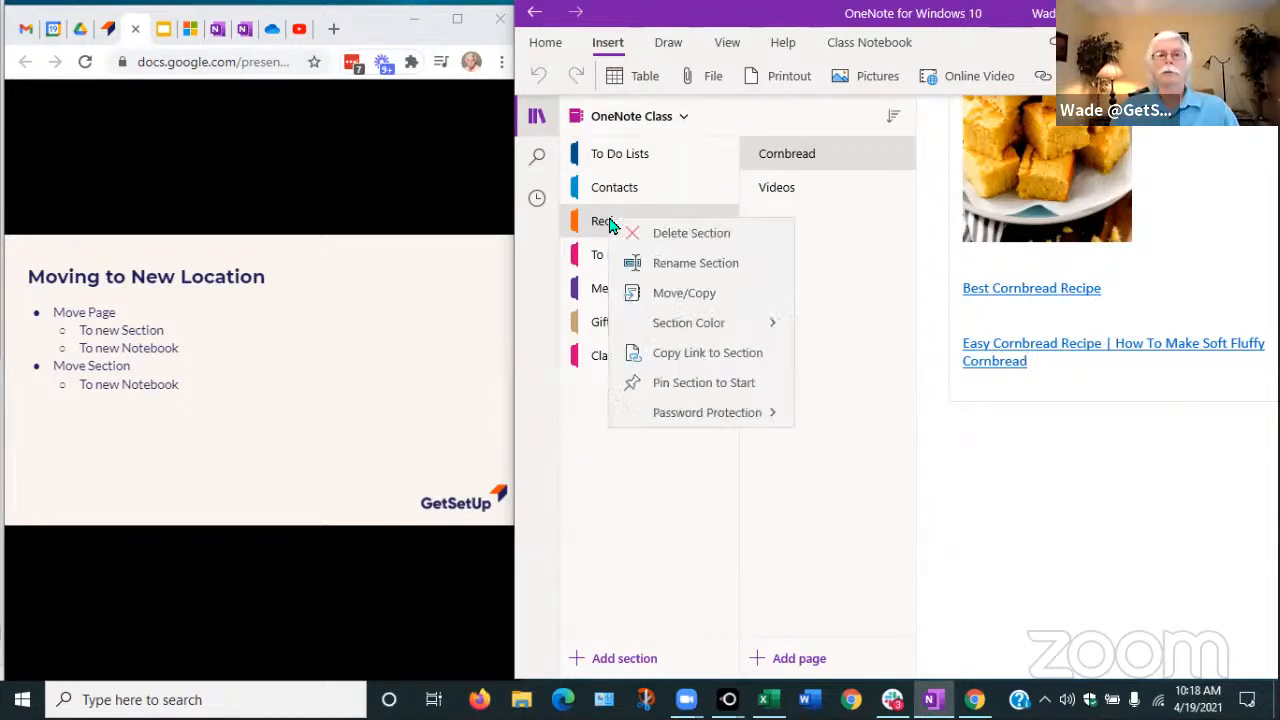
{"action": "left_click", "coordinate": [693, 302]}
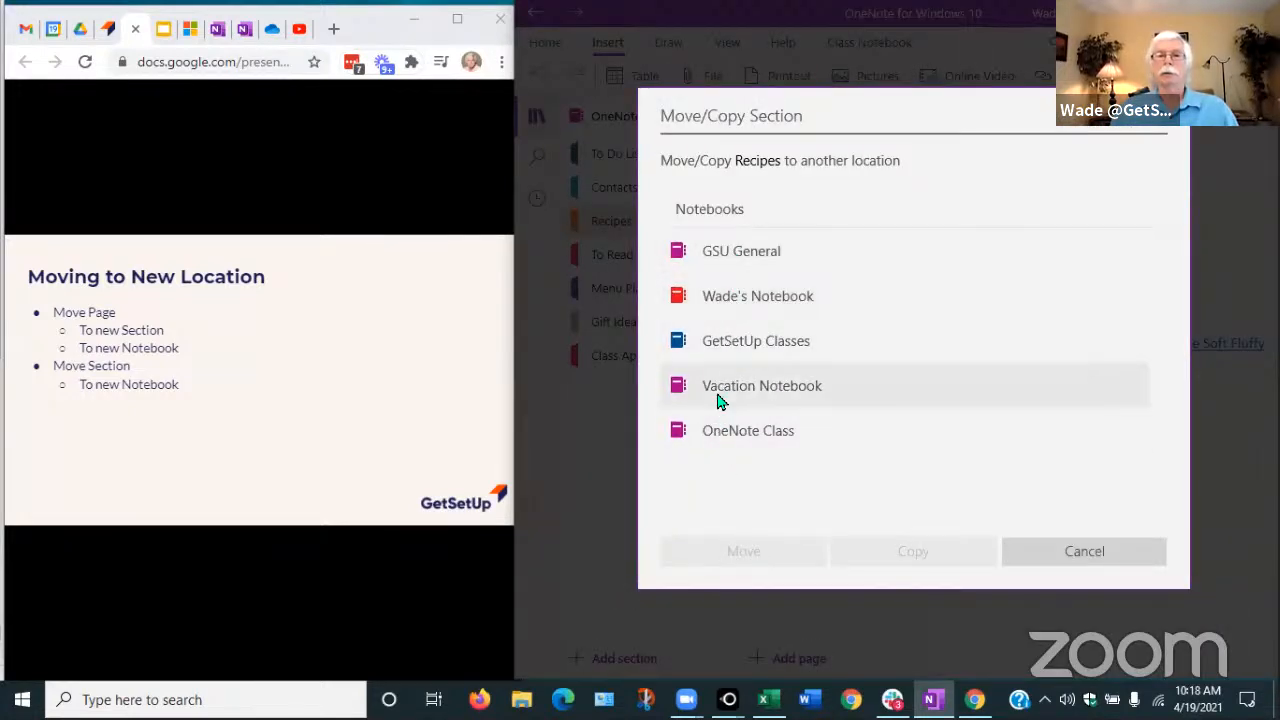
{"action": "left_click", "coordinate": [740, 300]}
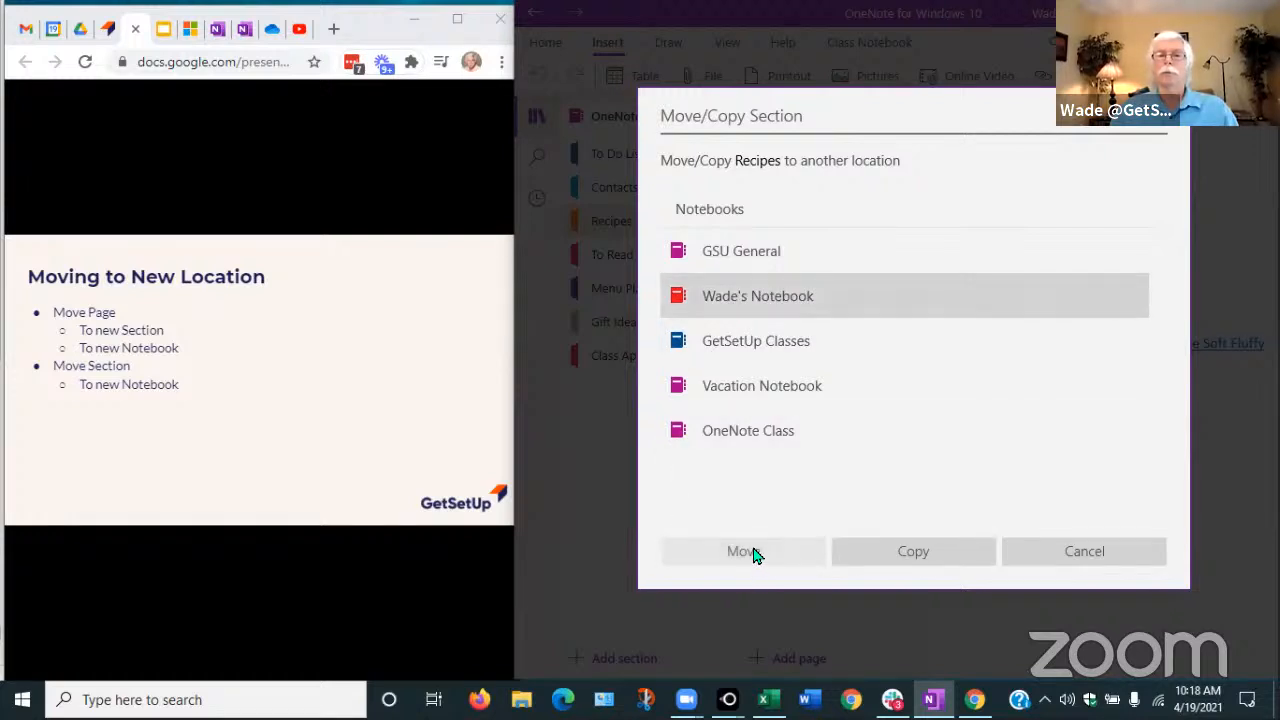
{"action": "left_click", "coordinate": [927, 558]}
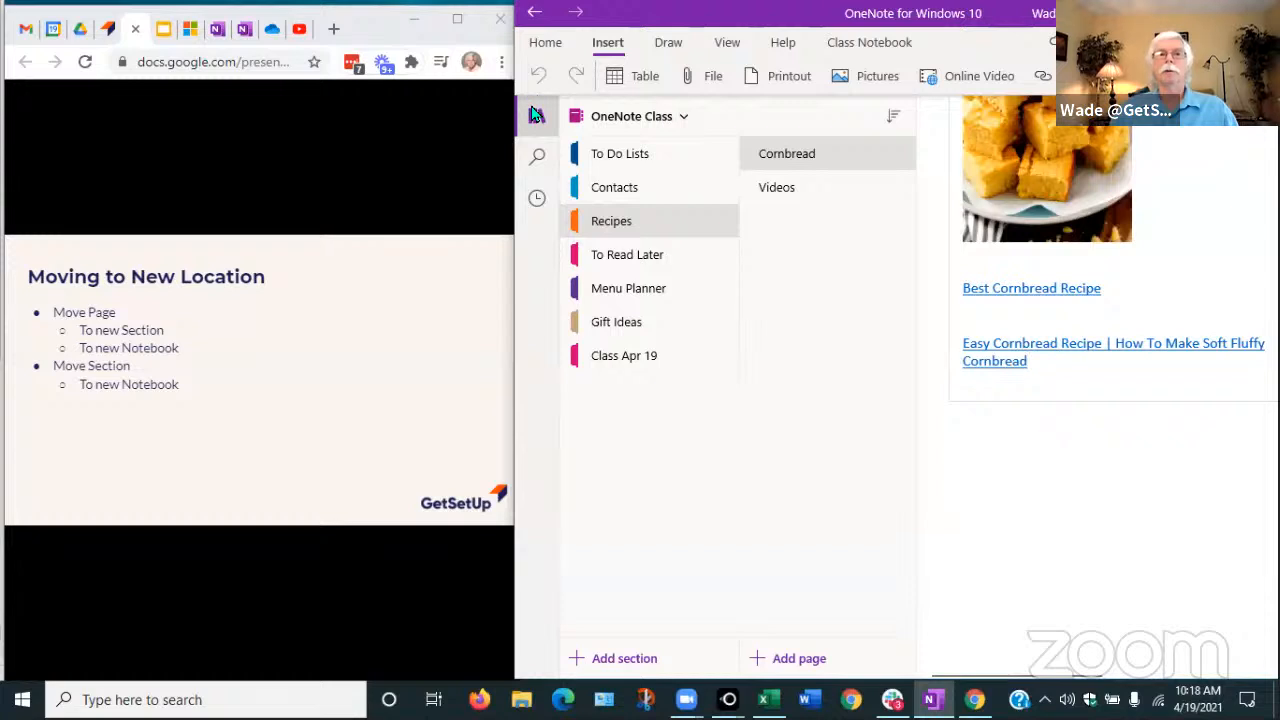
Switch to the personal notebook and open its copied Recipes section to verify Cornbread and Videos
{"action": "left_click", "coordinate": [602, 115]}
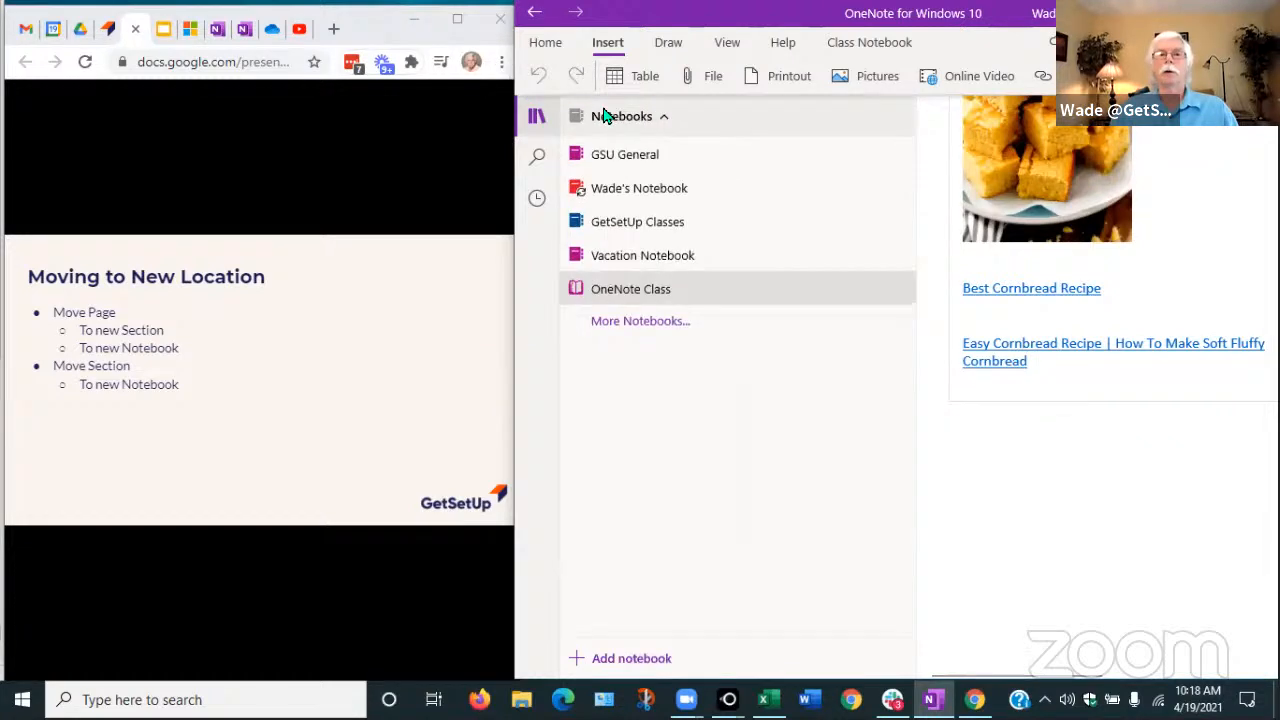
{"action": "left_click", "coordinate": [615, 190]}
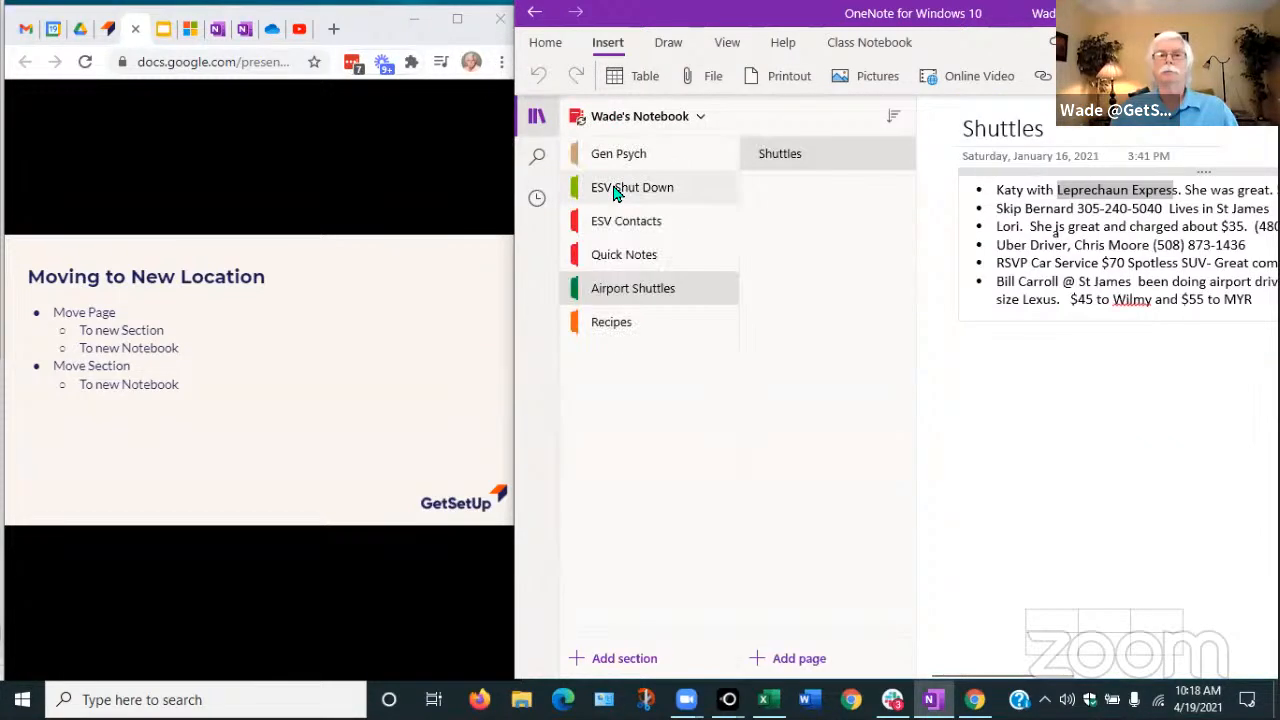
{"action": "left_click", "coordinate": [612, 325]}
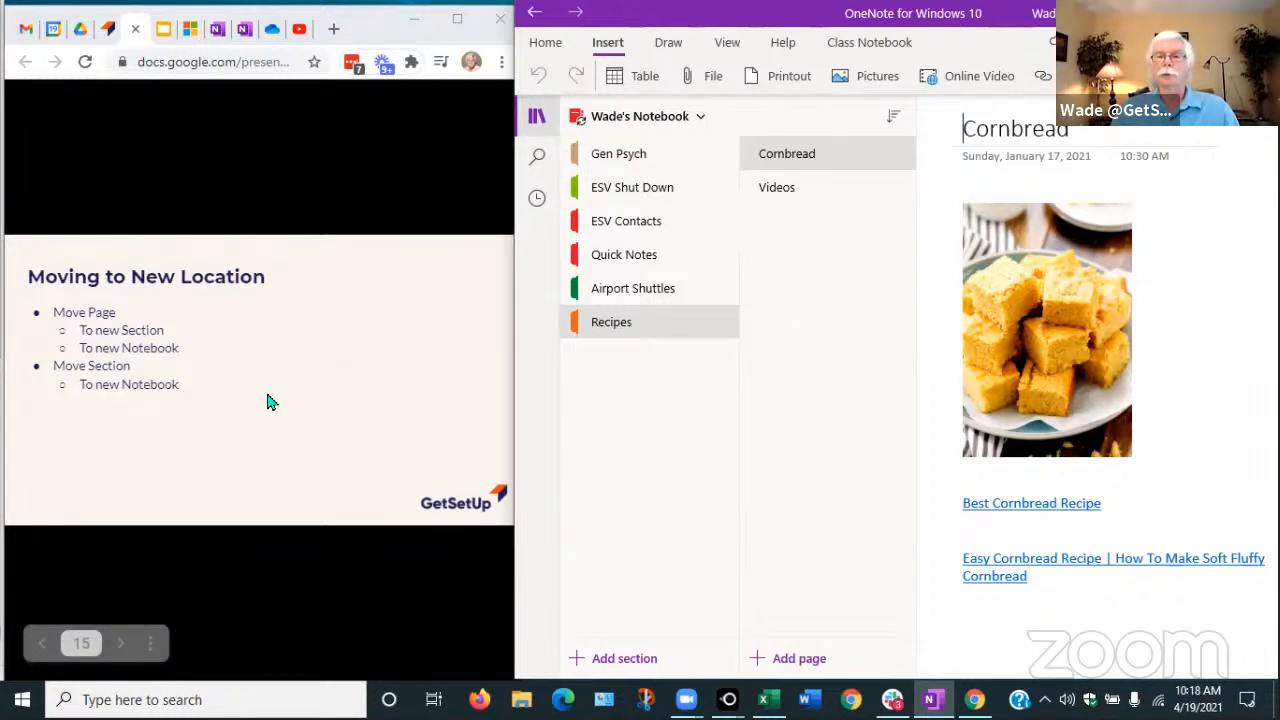
Return the slides to the Moving to New Location slide and reopen the OneNote notebook list
{"action": "left_click", "coordinate": [278, 361]}
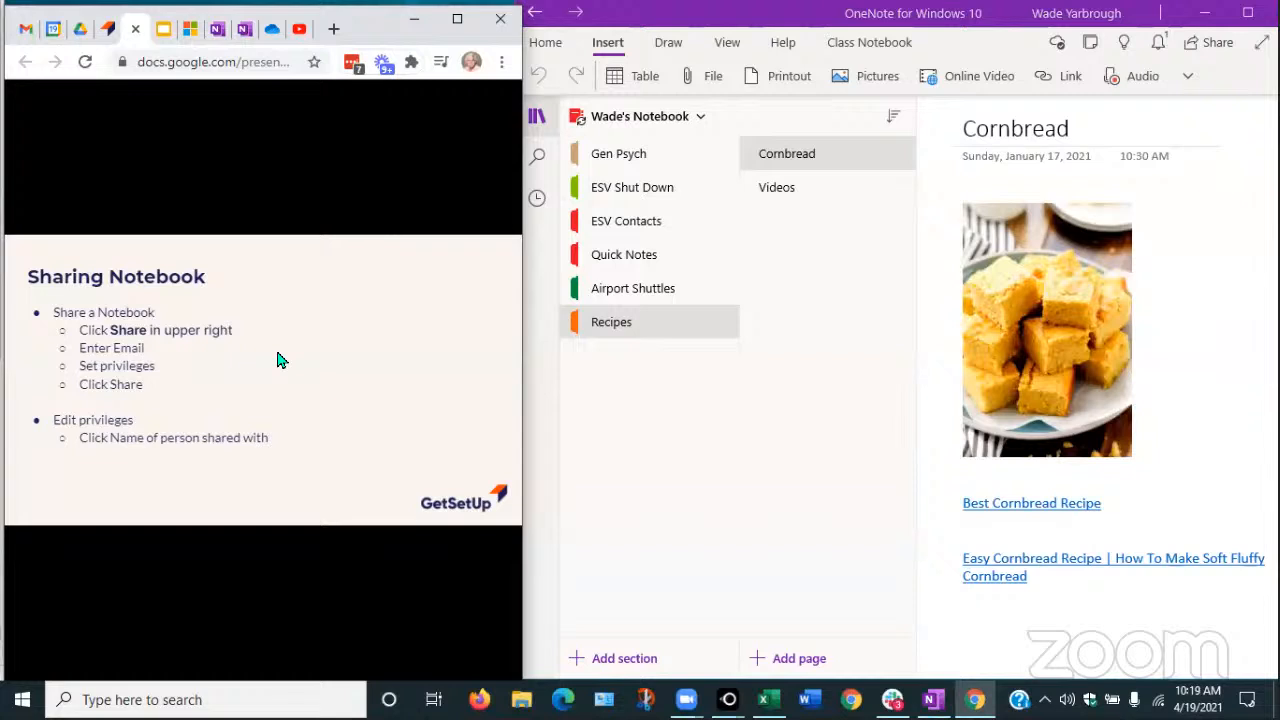
{"action": "key", "text": "Left"}
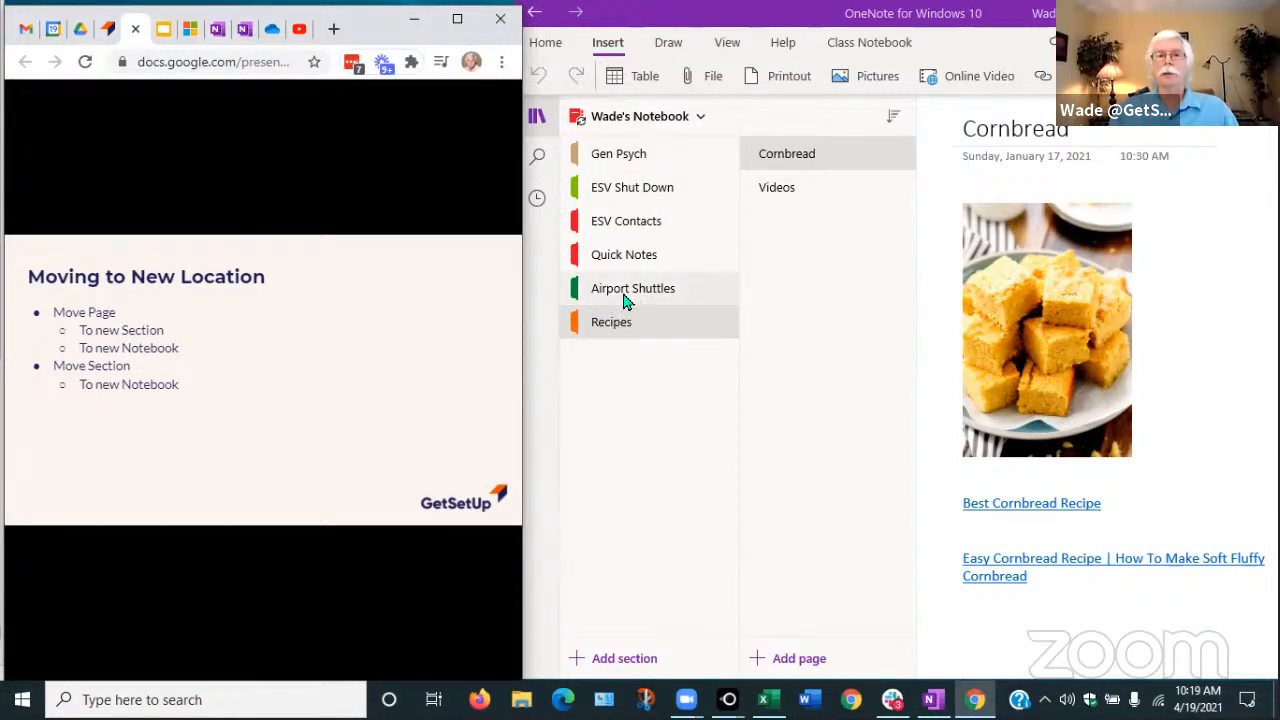
{"action": "left_click", "coordinate": [629, 120]}
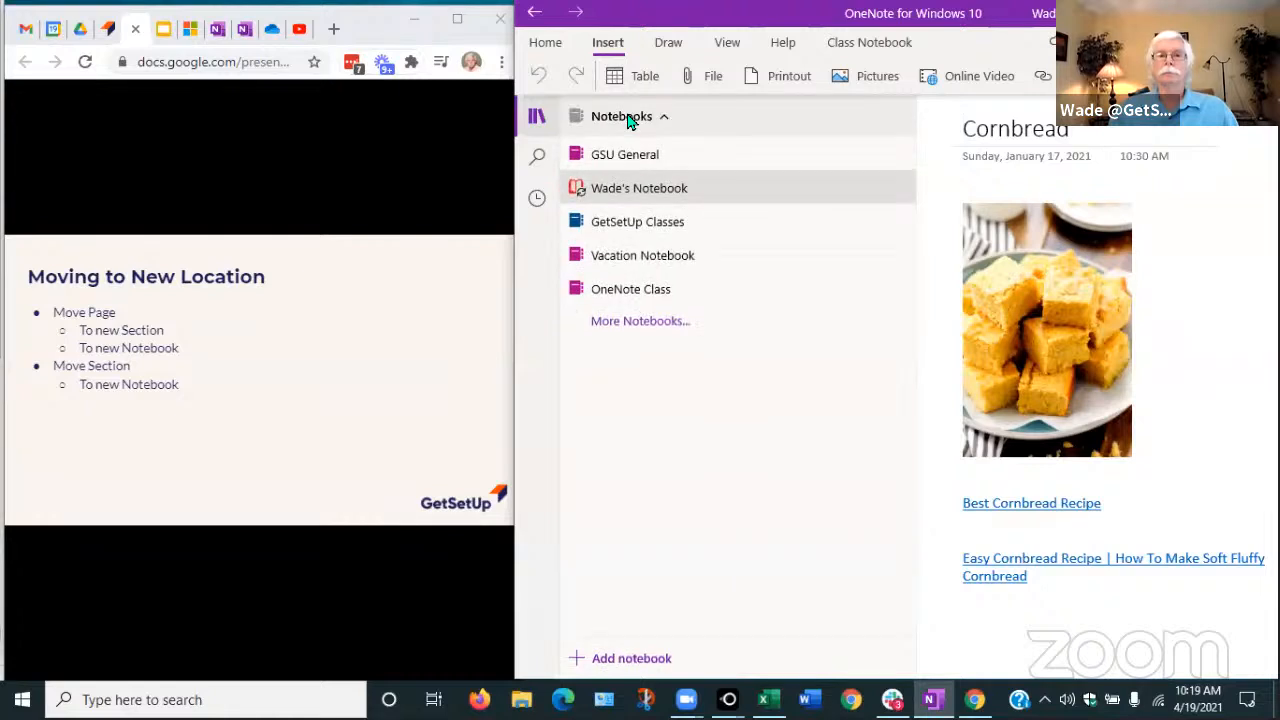
Switch back to OneNote Class, advance the slides to Sharing Notebook, and bring OneNote to the front
{"action": "left_click", "coordinate": [603, 292]}
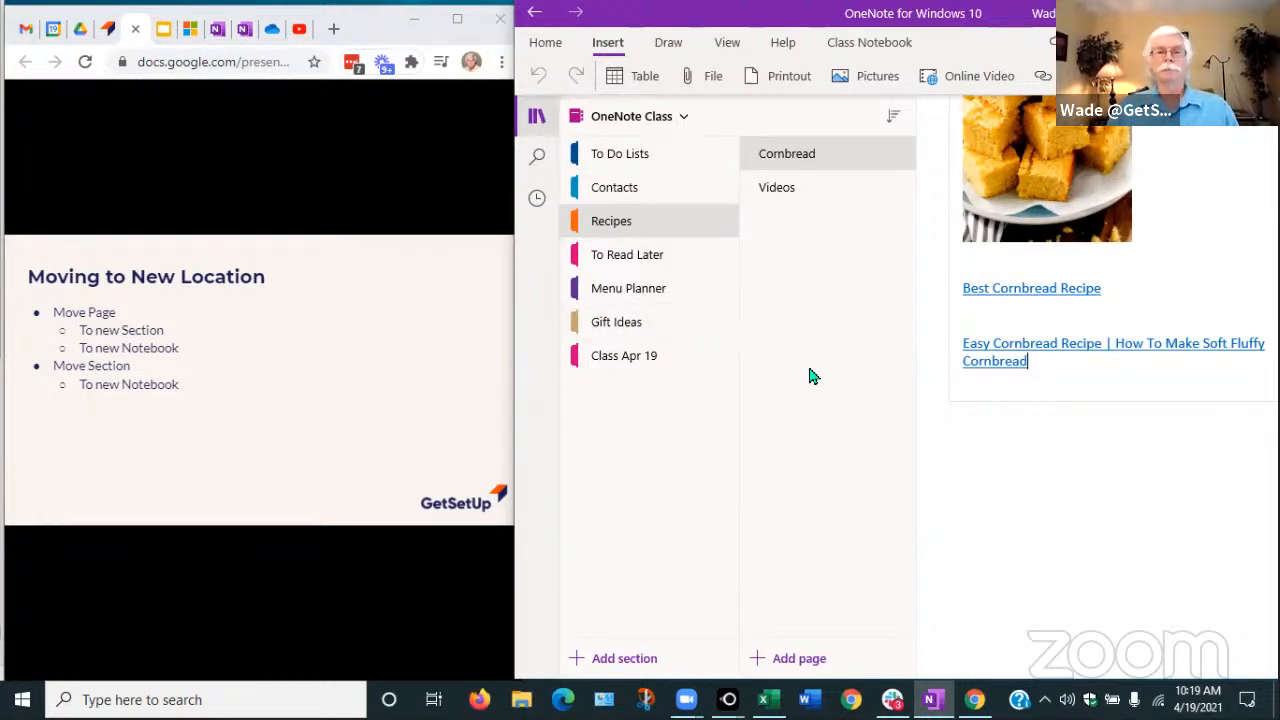
{"action": "left_click", "coordinate": [258, 414]}
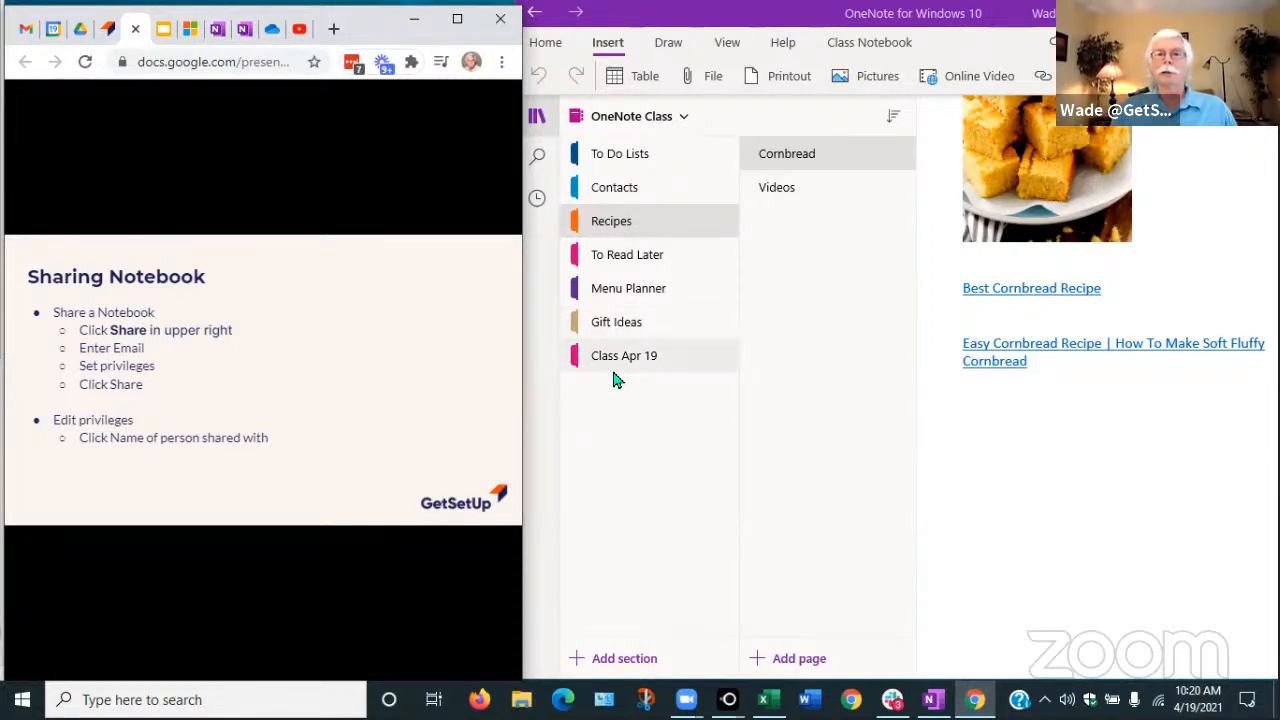
{"action": "left_click", "coordinate": [790, 38]}
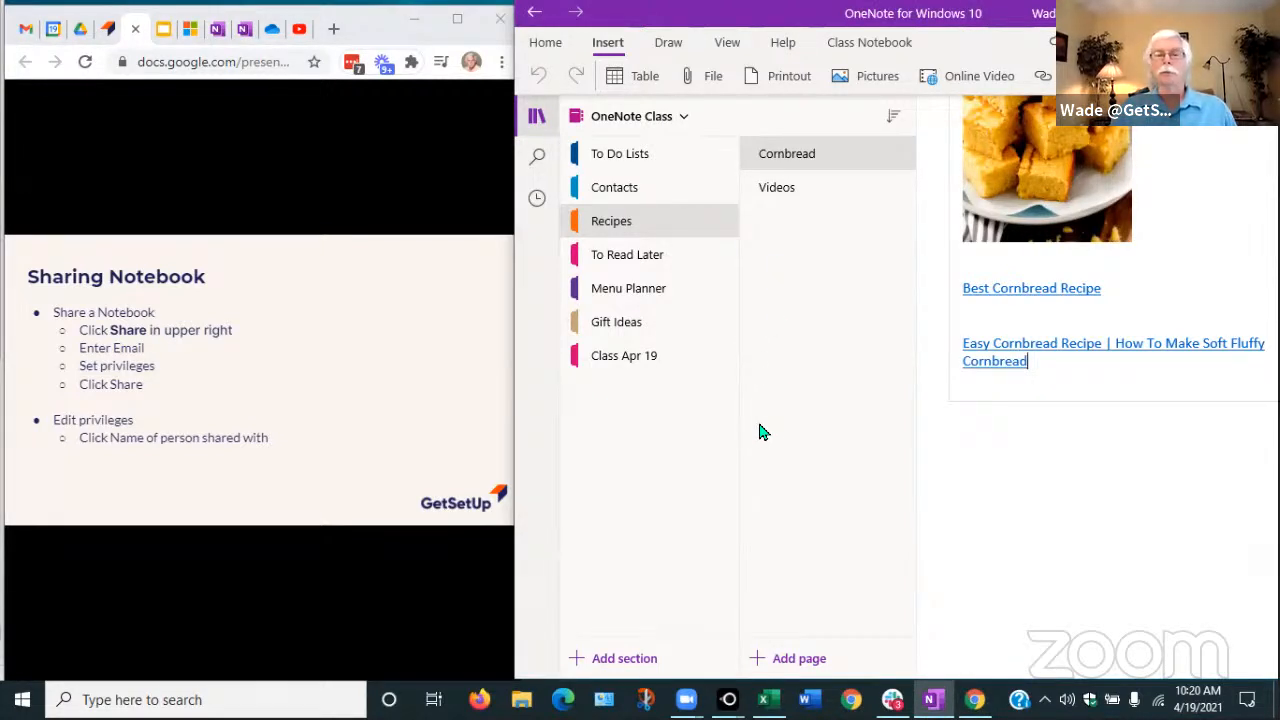
{"action": "left_click", "coordinate": [680, 118]}
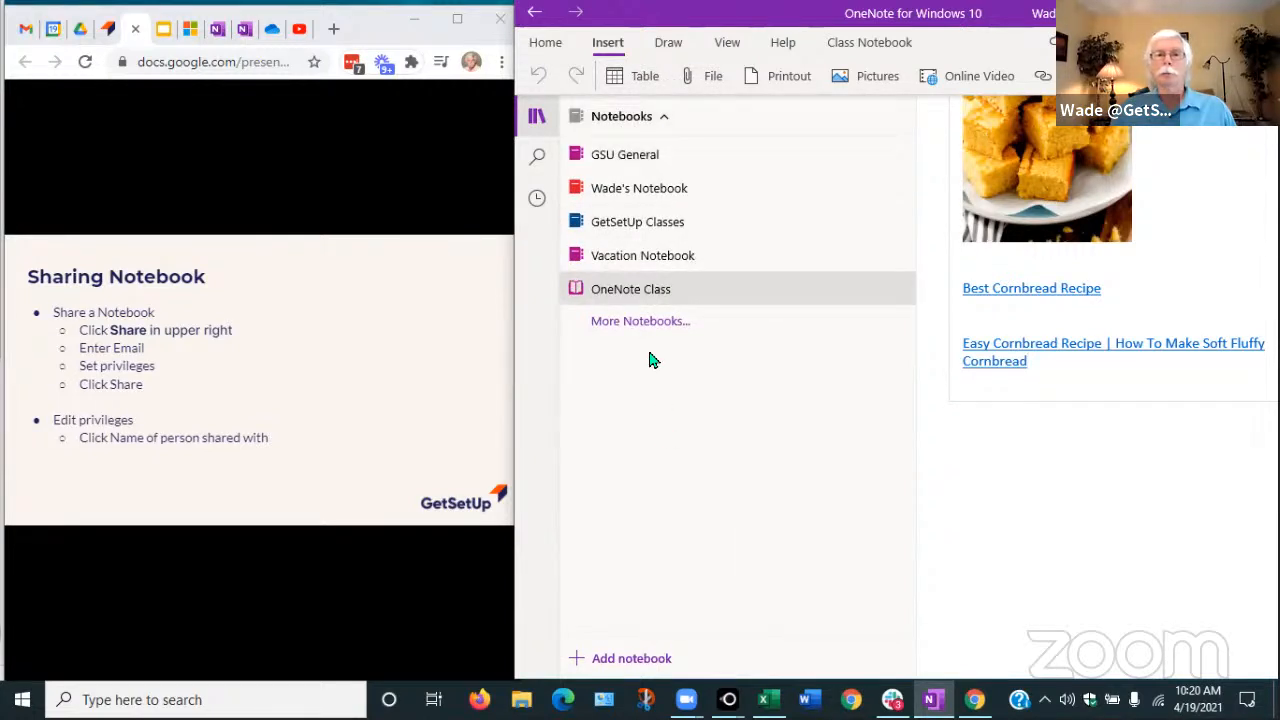
Open Vacation Notebook and browse Best Vacation Dates, ending on Vacation Sites' Colonial Williamsburg page
{"action": "left_click", "coordinate": [643, 262]}
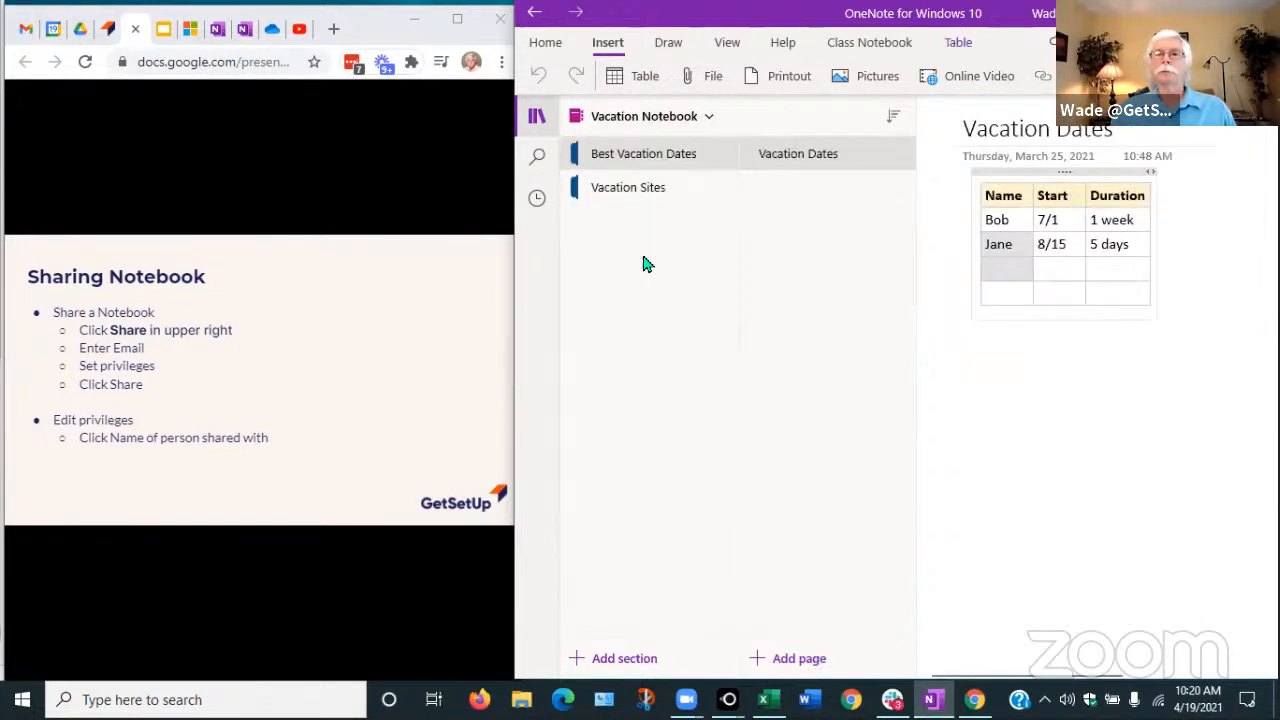
{"action": "left_click", "coordinate": [643, 199]}
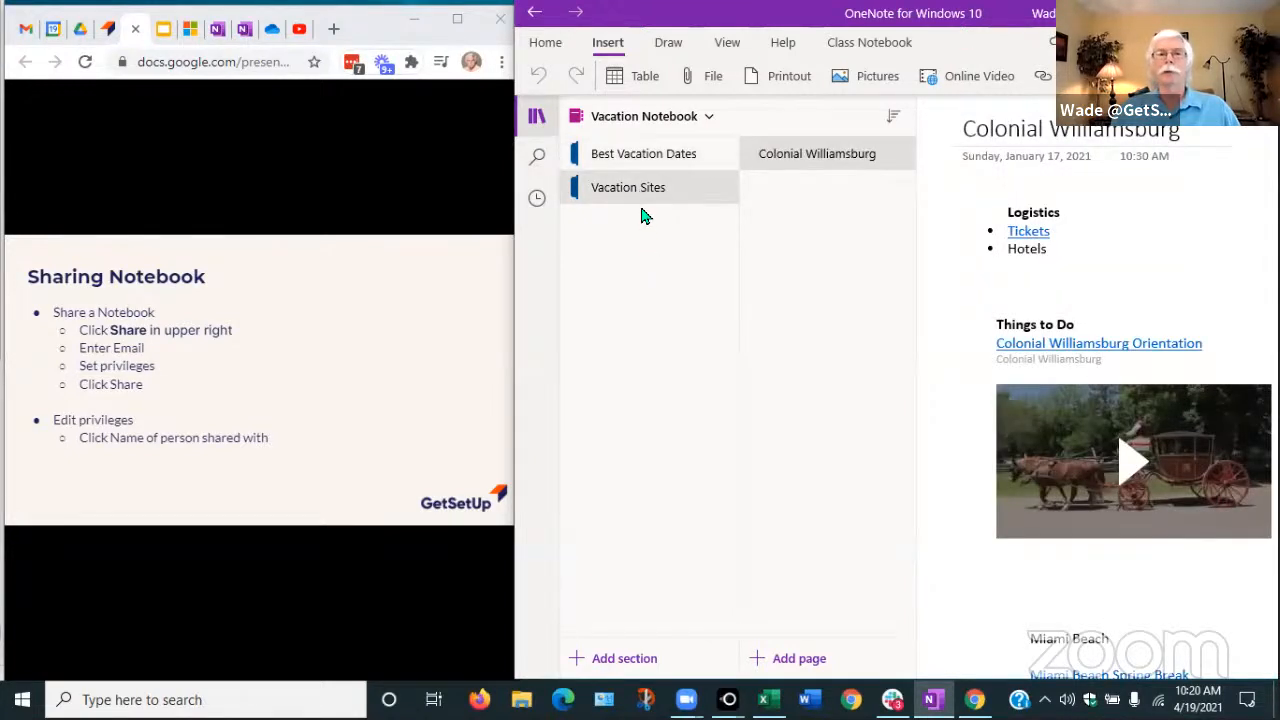
{"action": "left_click", "coordinate": [643, 163]}
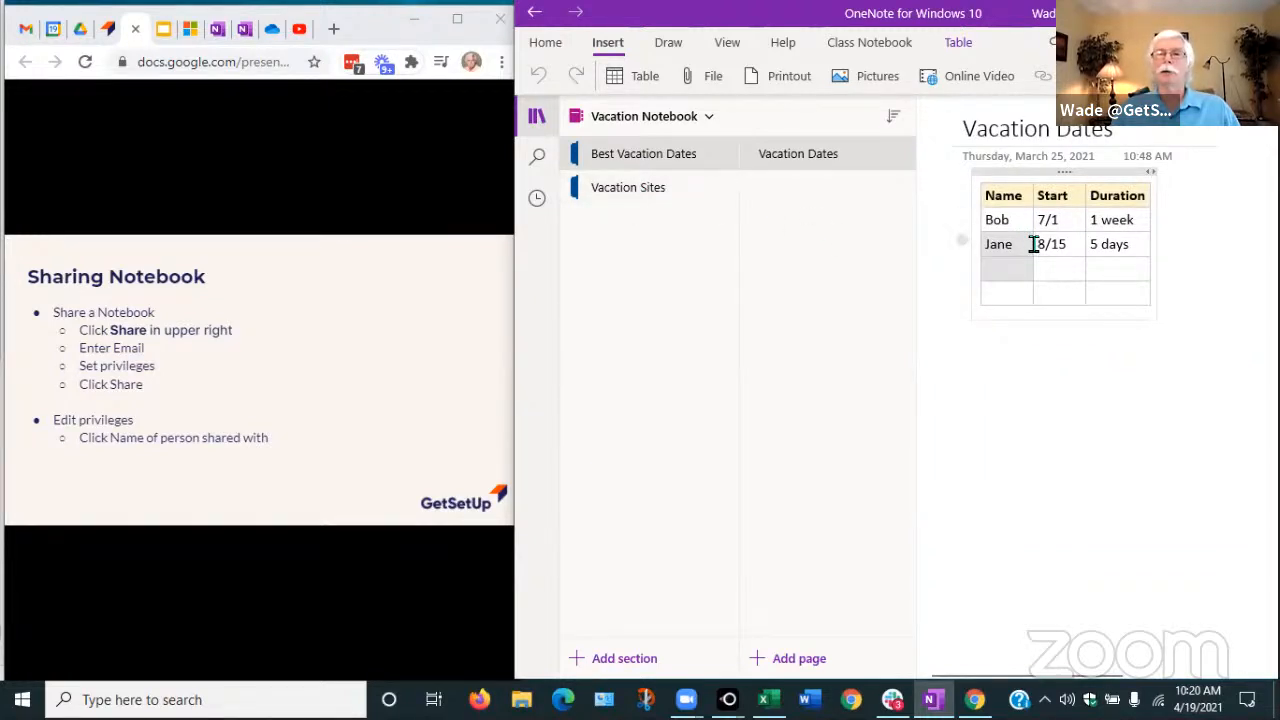
{"action": "left_click", "coordinate": [612, 192]}
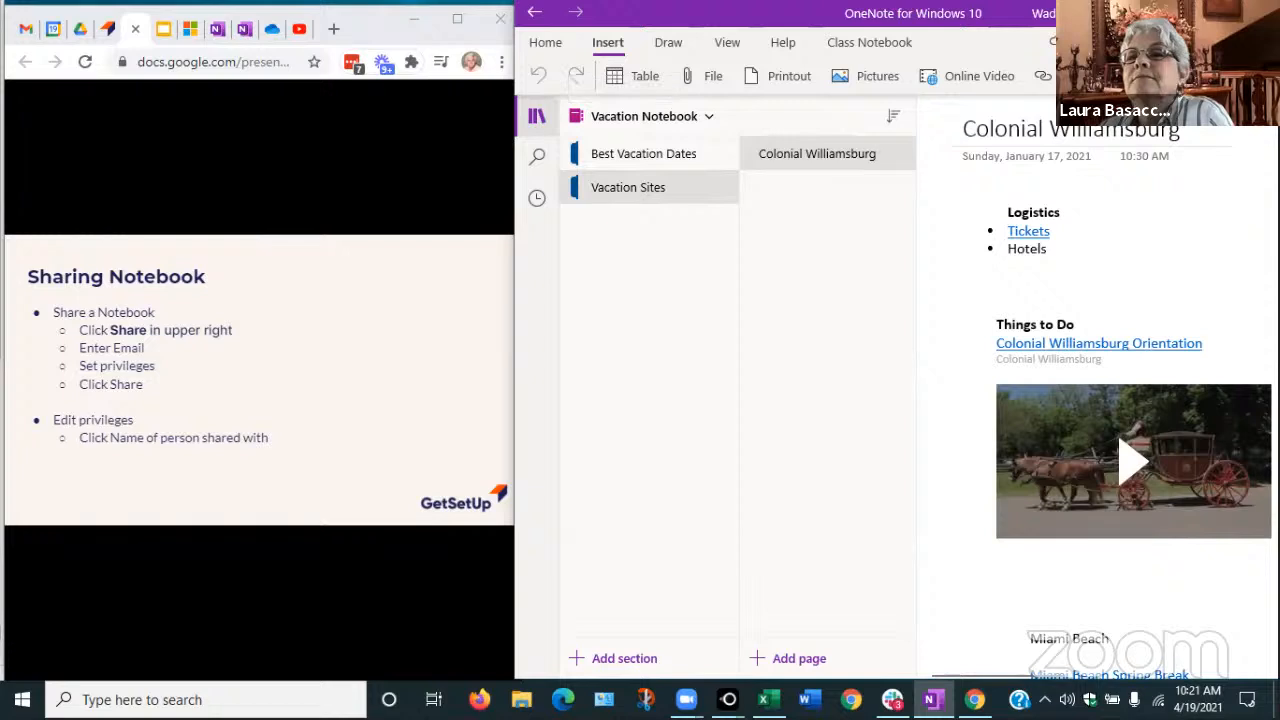
{"action": "left_click", "coordinate": [1230, 42]}
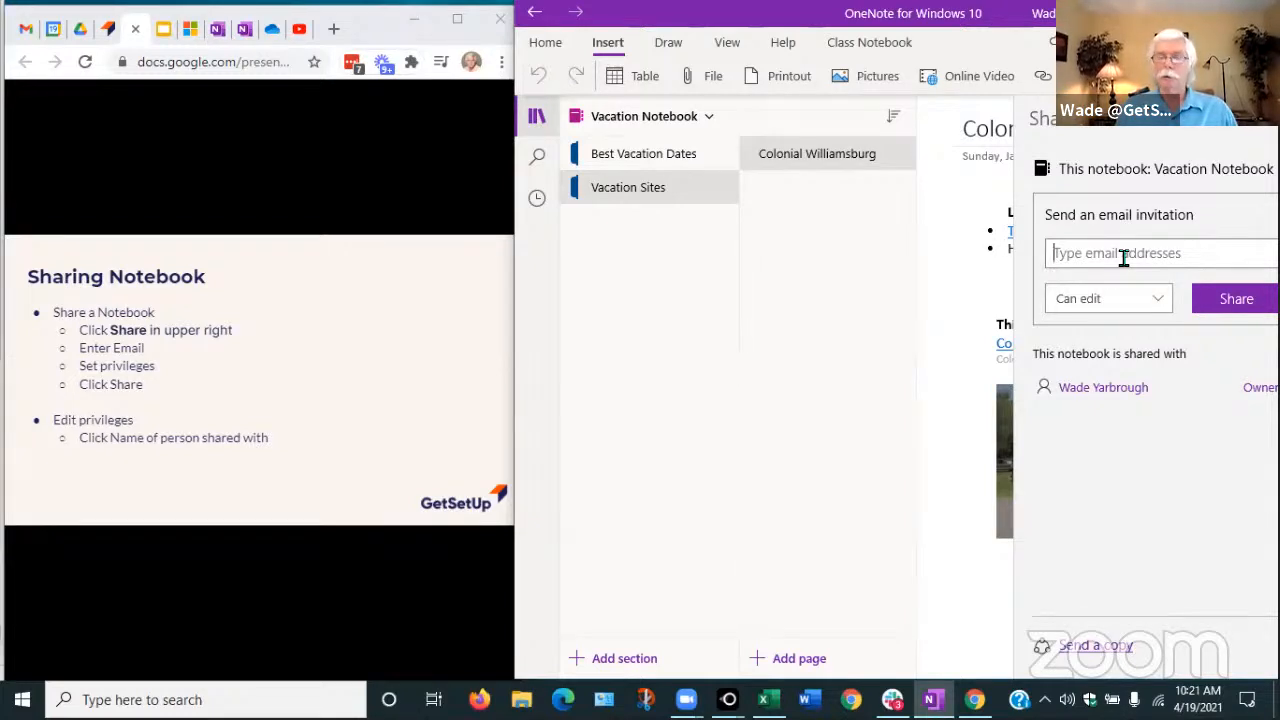
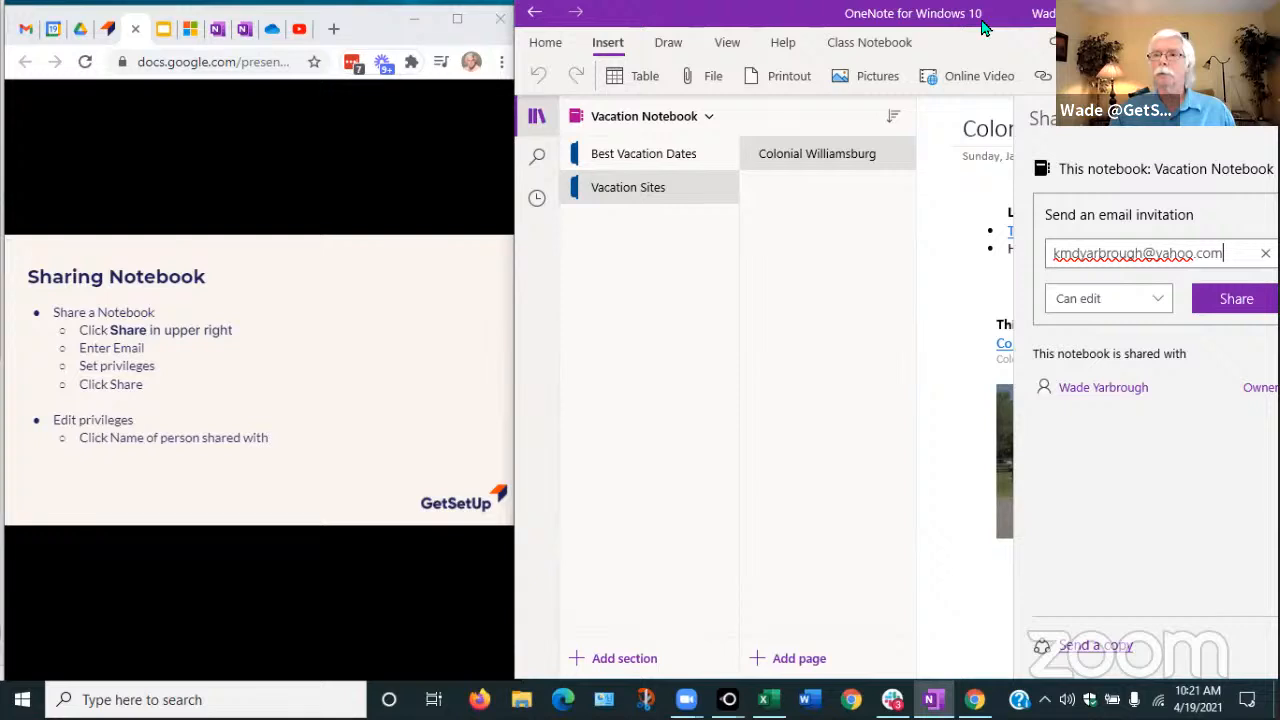
Invite a recipient by e-mail address to the Vacation Notebook with Can edit permission
{"action": "left_click_drag", "start_coordinate": [982, 28], "coordinate": [879, 31]}
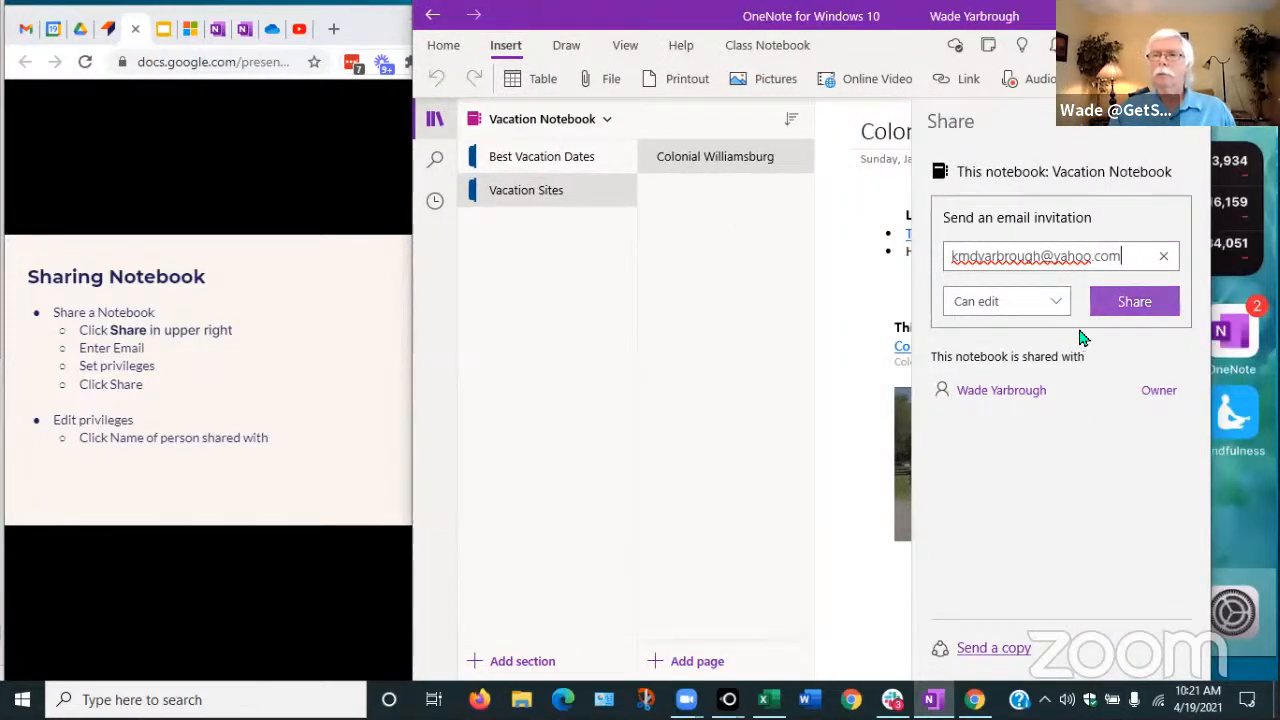
{"action": "left_click", "coordinate": [1054, 306]}
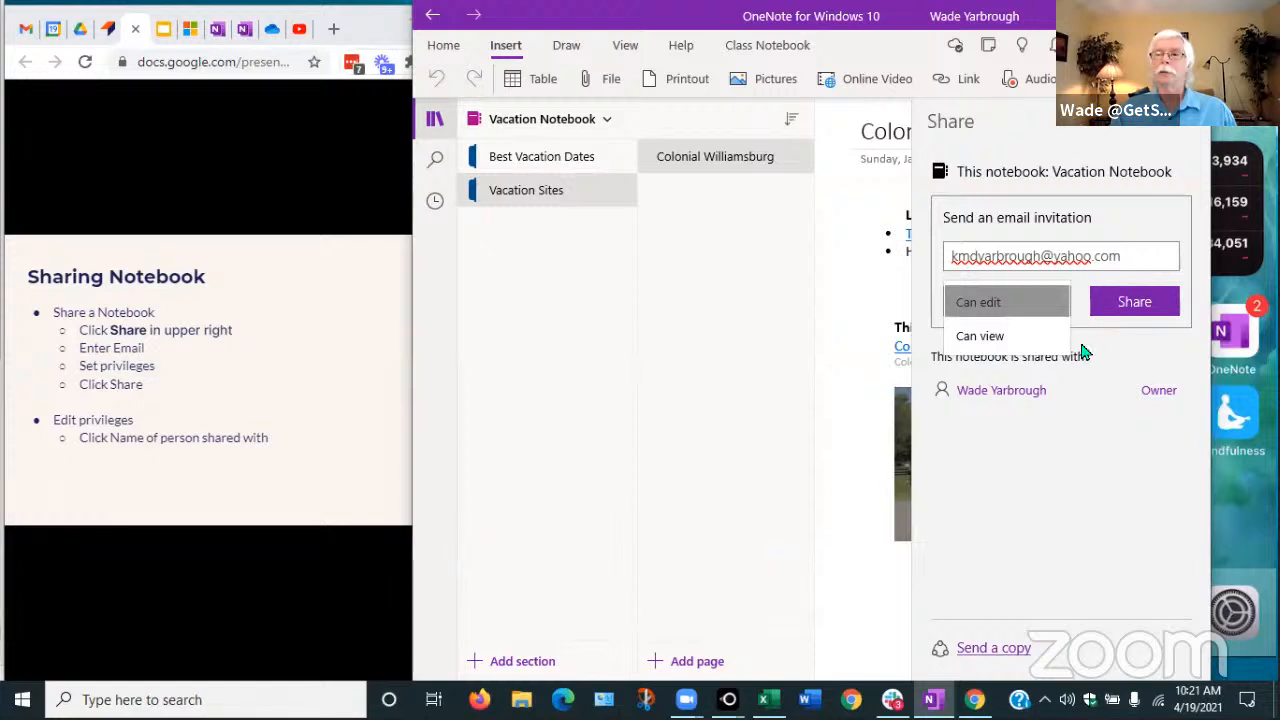
{"action": "left_click", "coordinate": [1136, 303]}
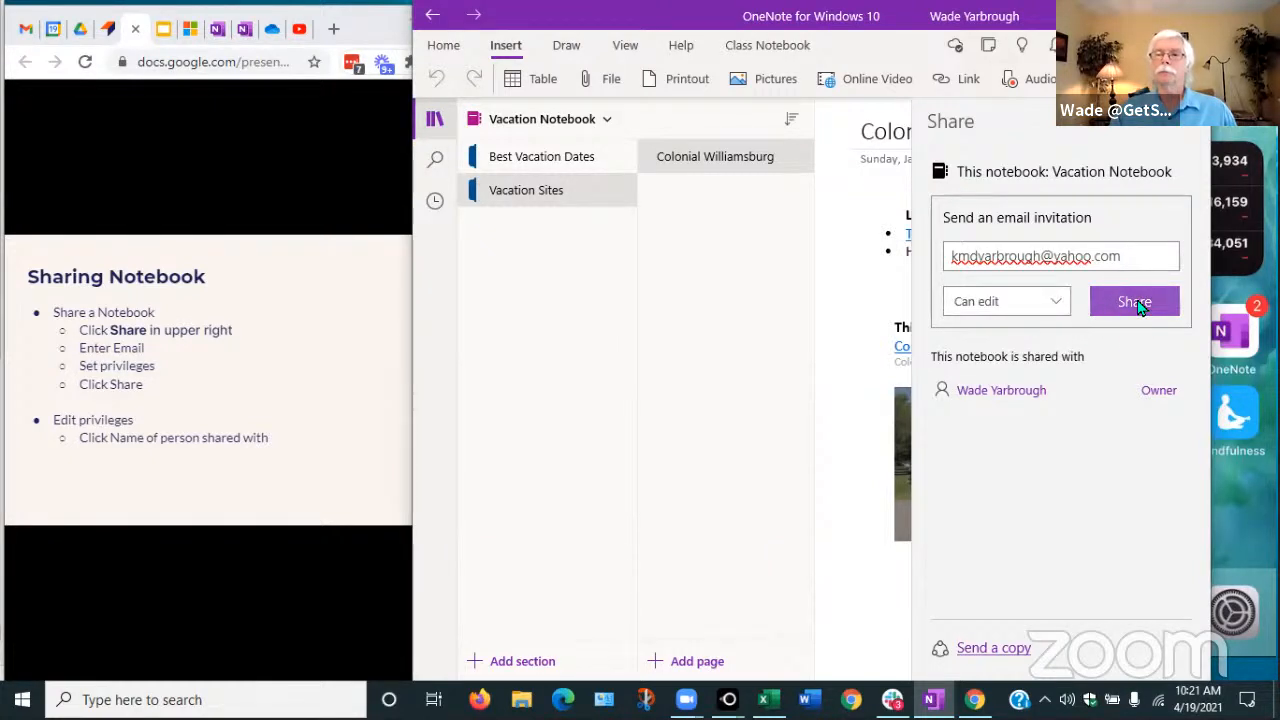
{"action": "left_click", "coordinate": [1136, 303]}
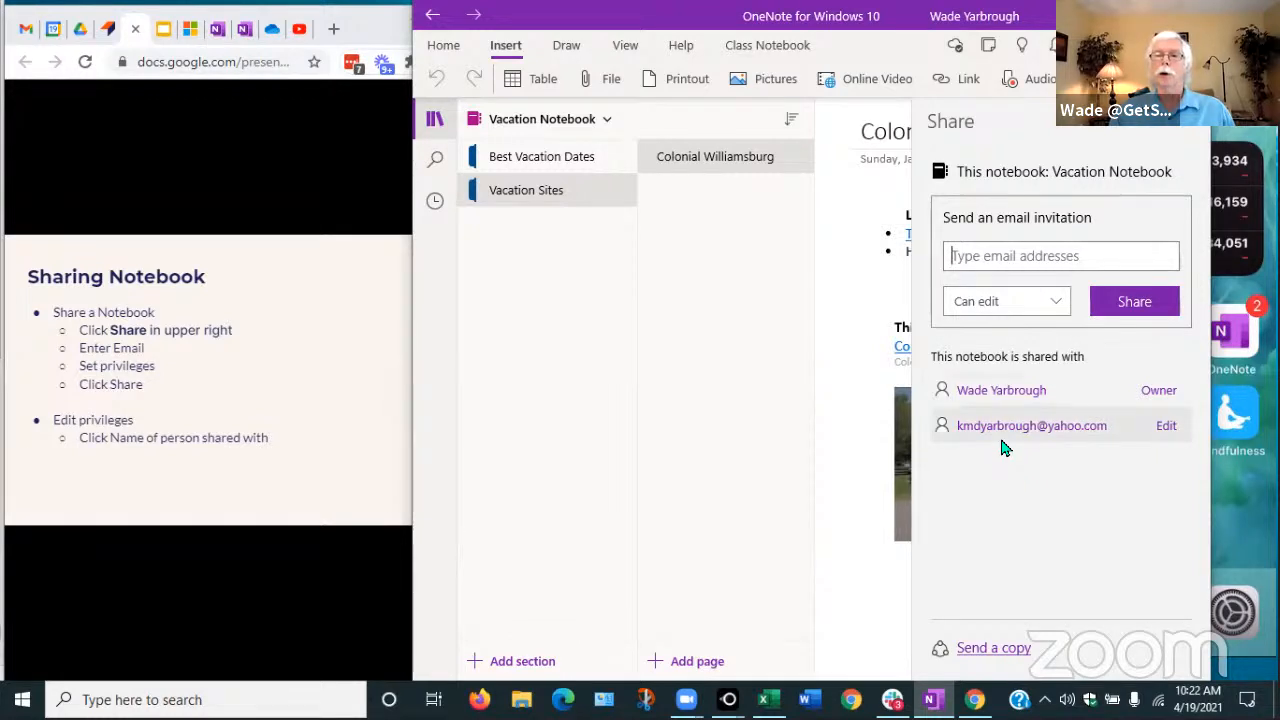
Change the invited person's Vacation Notebook permission from edit to view only
{"action": "left_click", "coordinate": [1170, 430]}
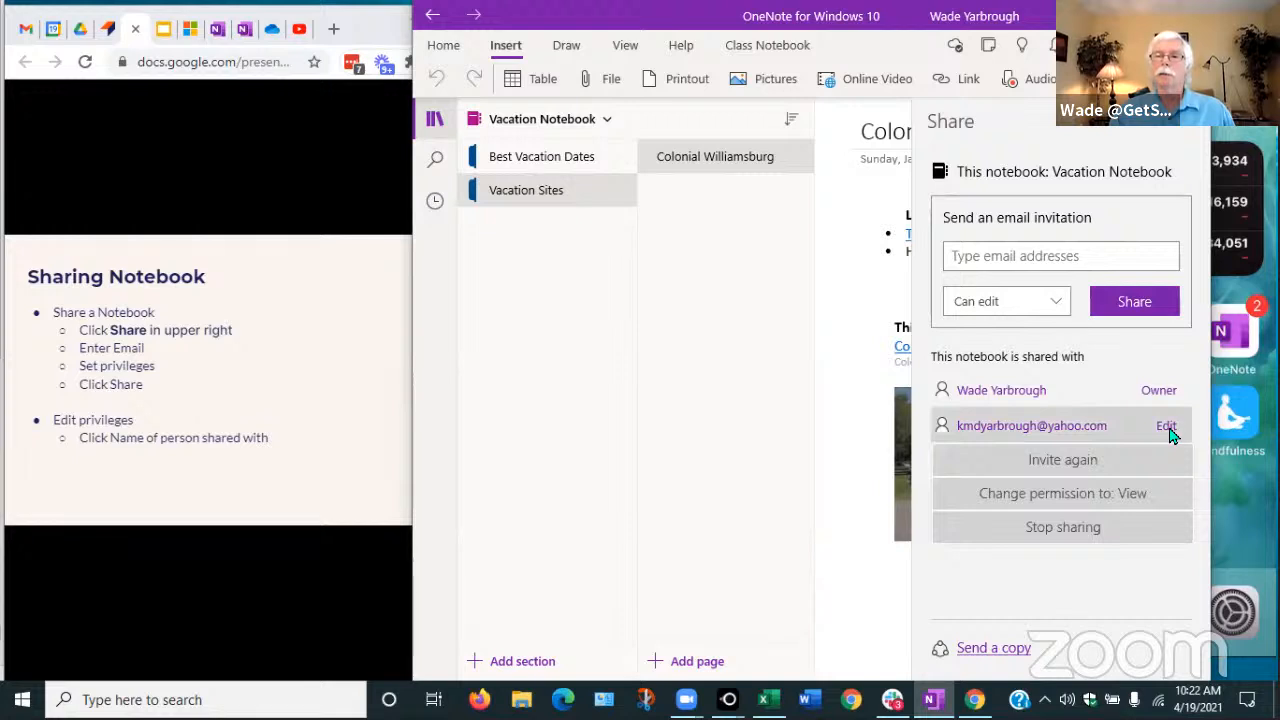
{"action": "left_click", "coordinate": [1095, 492]}
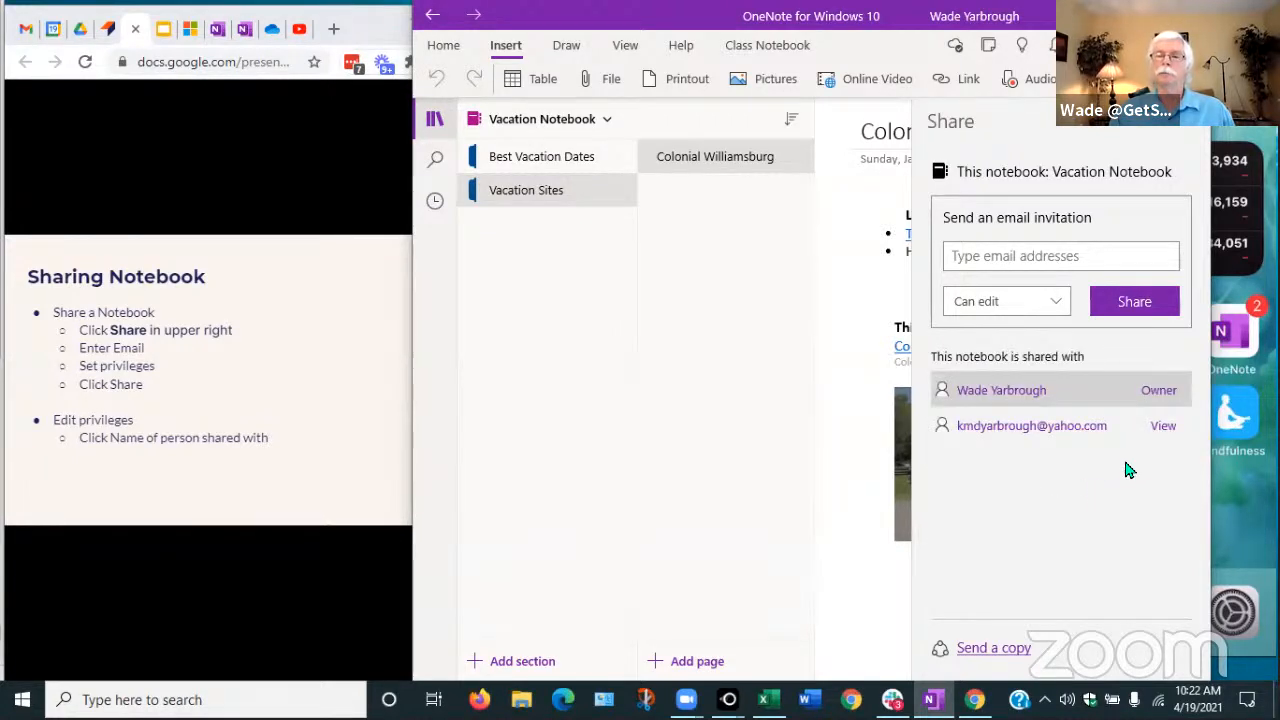
{"action": "left_click", "coordinate": [1174, 428]}
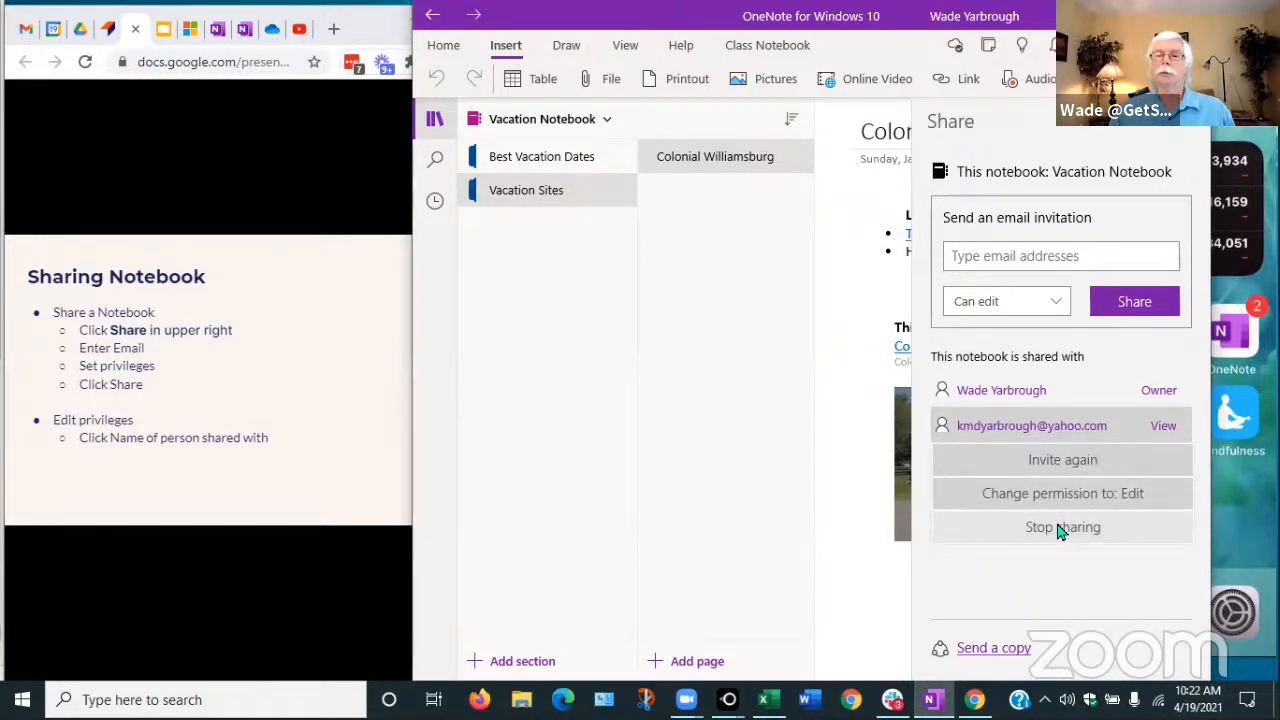
{"action": "left_click", "coordinate": [1133, 348]}
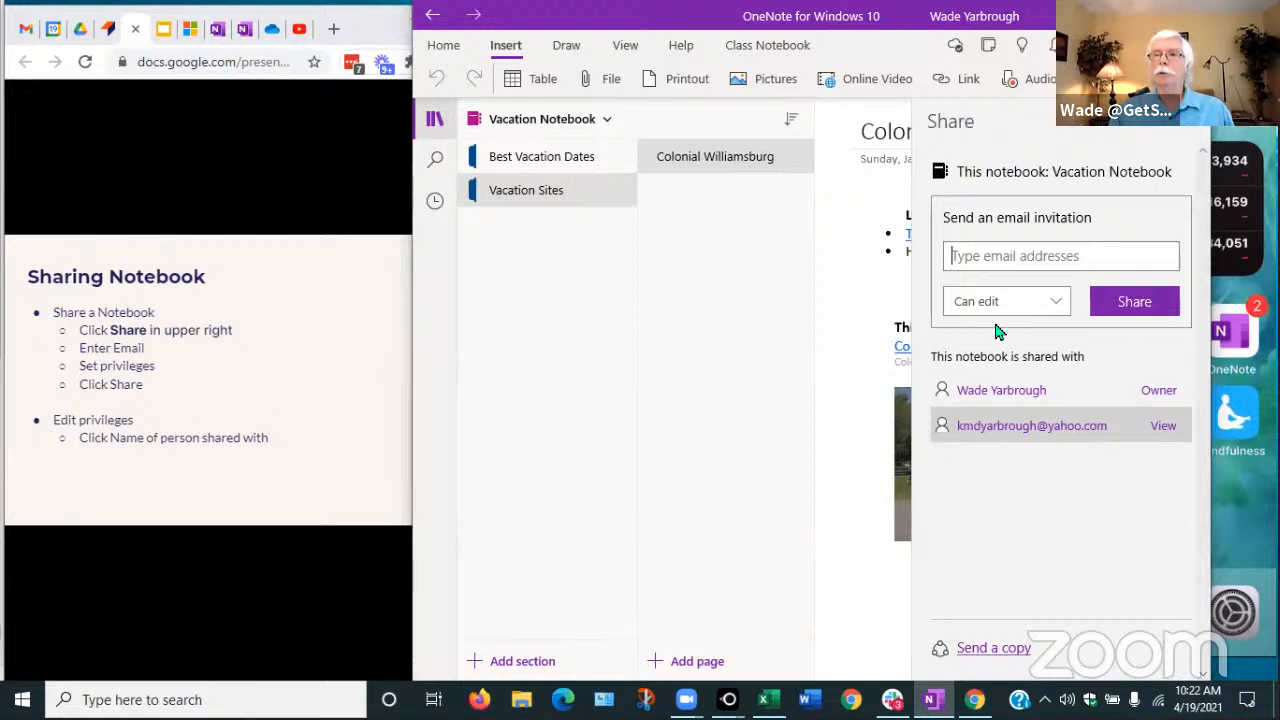
Narrow OneNote, shift the LetsView phone mirror left, and launch OneNote on the phone
{"action": "left_click_drag", "start_coordinate": [1213, 486], "coordinate": [926, 486]}
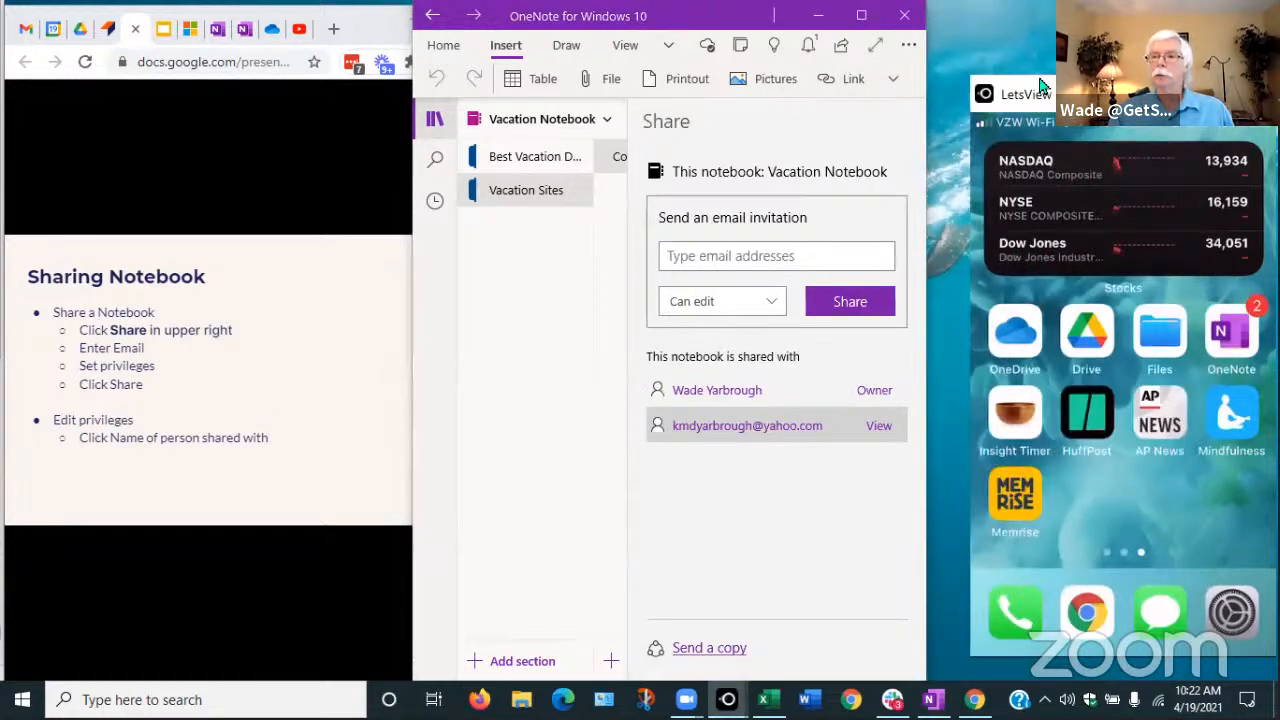
{"action": "left_click_drag", "start_coordinate": [1068, 91], "coordinate": [1038, 80]}
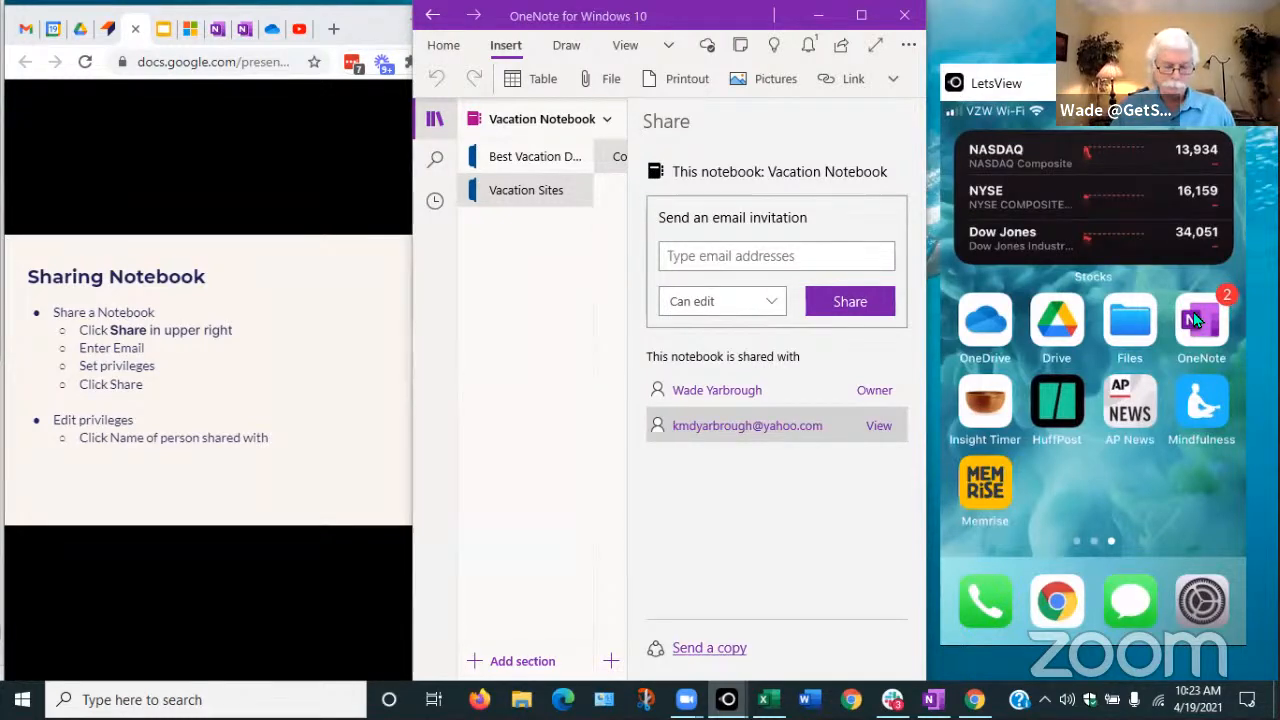
{"action": "left_click", "coordinate": [1195, 318]}
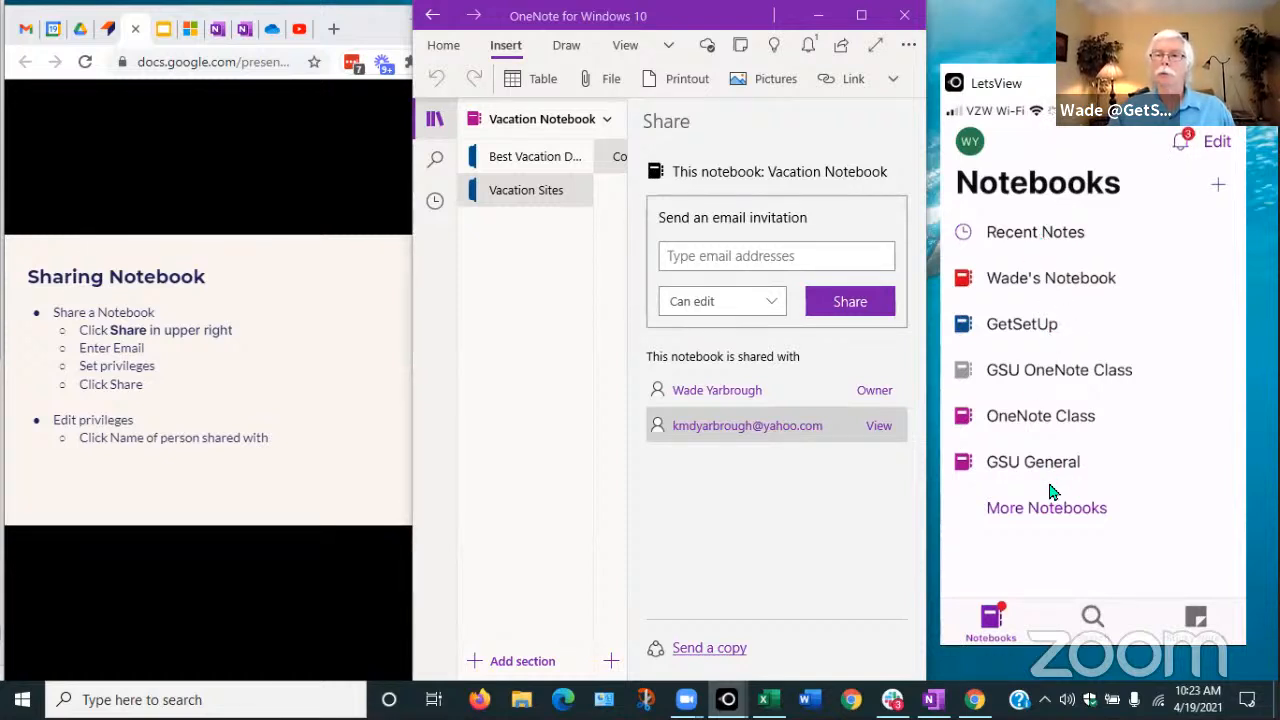
Open the OneNote Class notebook on the phone to show its sections
{"action": "left_click", "coordinate": [1023, 419]}
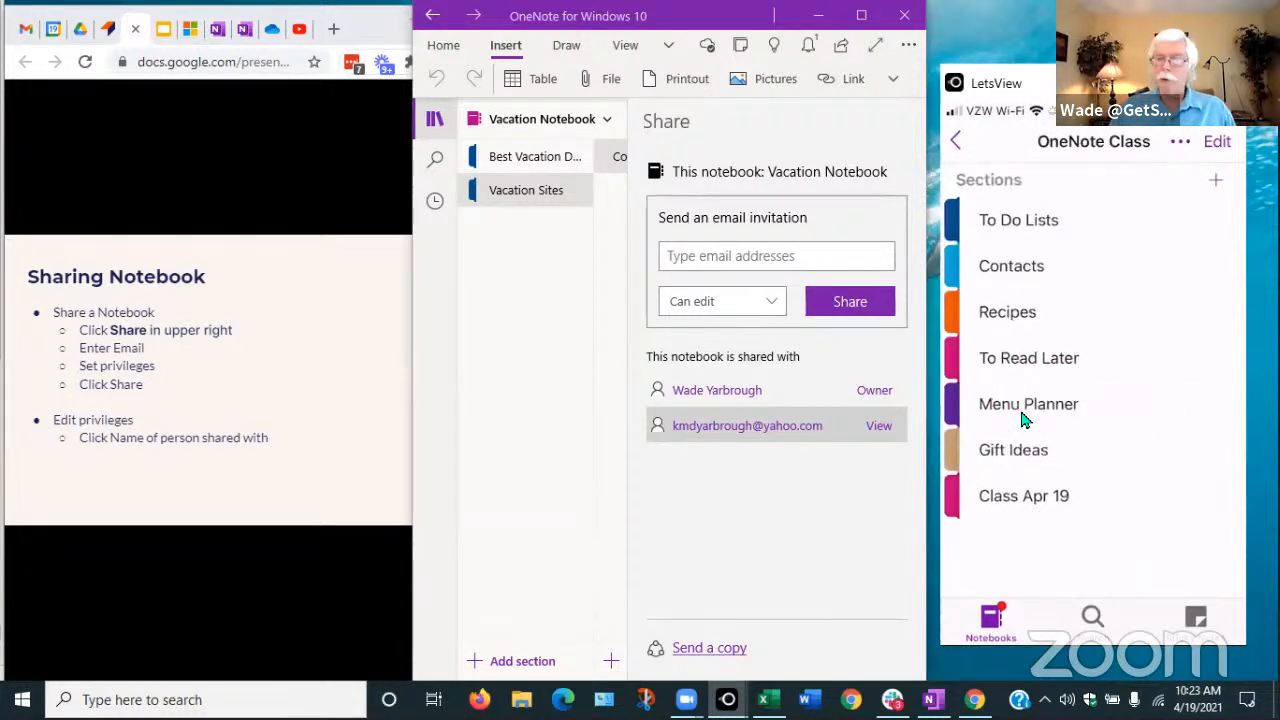
Open the Class Apr 19 section on the phone and select the Word attachment on its Files page
{"action": "left_click", "coordinate": [1023, 497]}
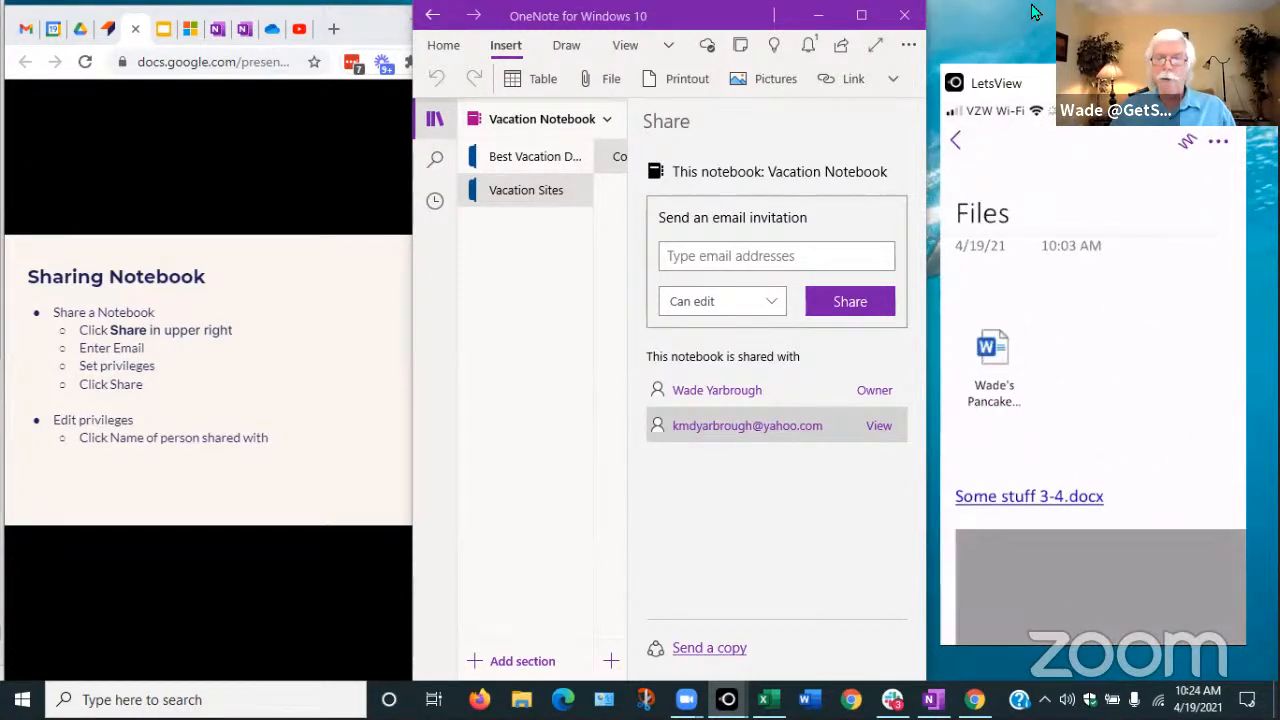
{"action": "left_click", "coordinate": [983, 368]}
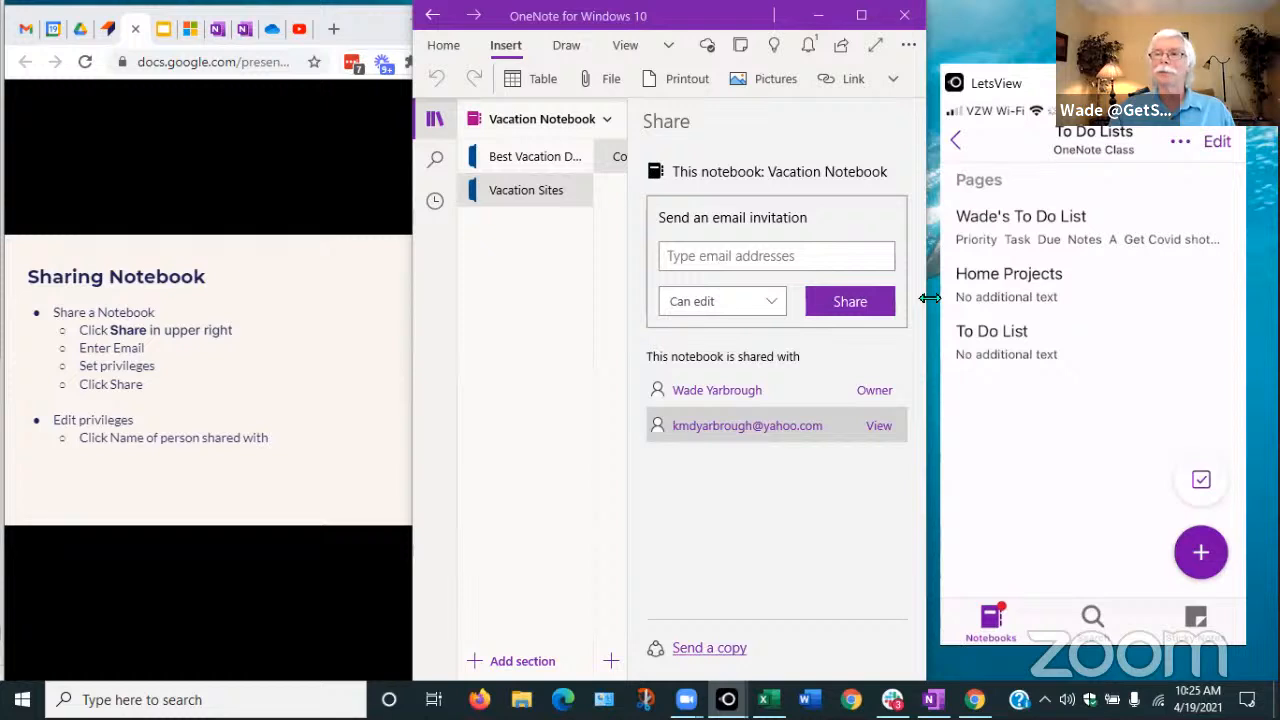
Widen the OneNote for Windows 10 window across the screen
{"action": "left_click_drag", "start_coordinate": [929, 297], "coordinate": [1278, 297]}
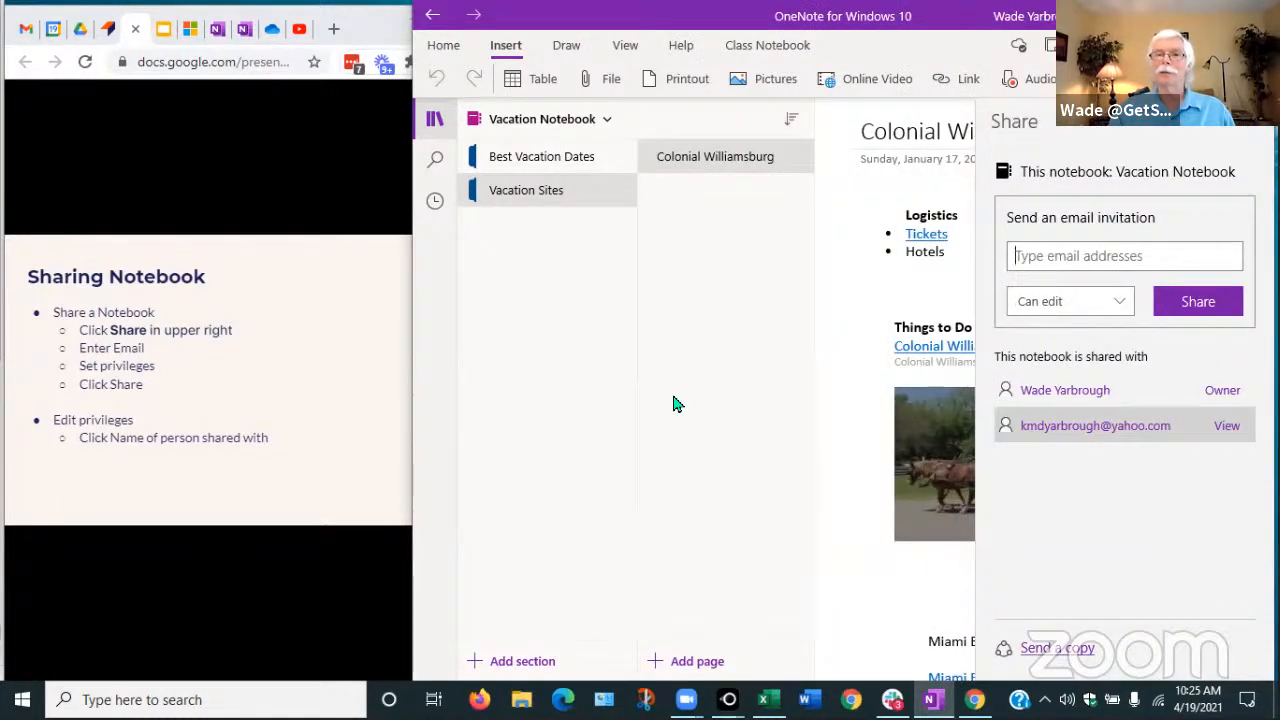
Close the sharing panel and minimize the OneNote window
{"action": "left_click", "coordinate": [885, 242]}
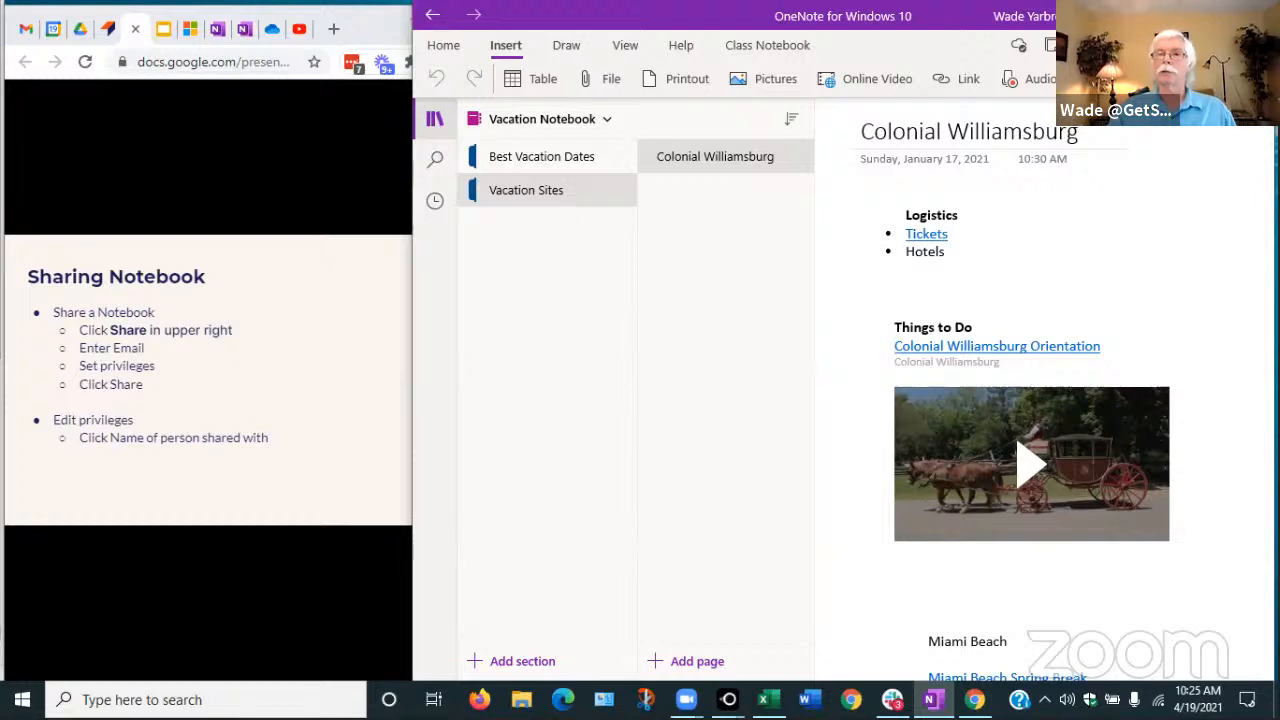
{"action": "left_click", "coordinate": [1166, 16]}
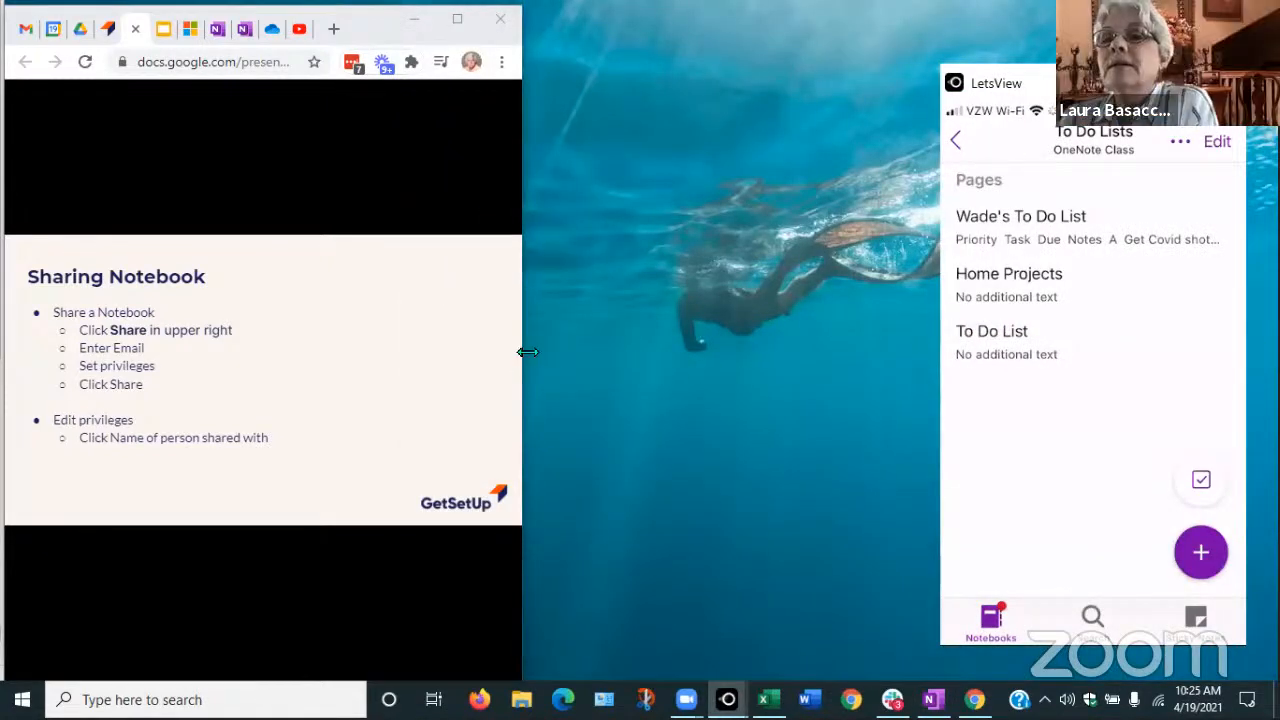